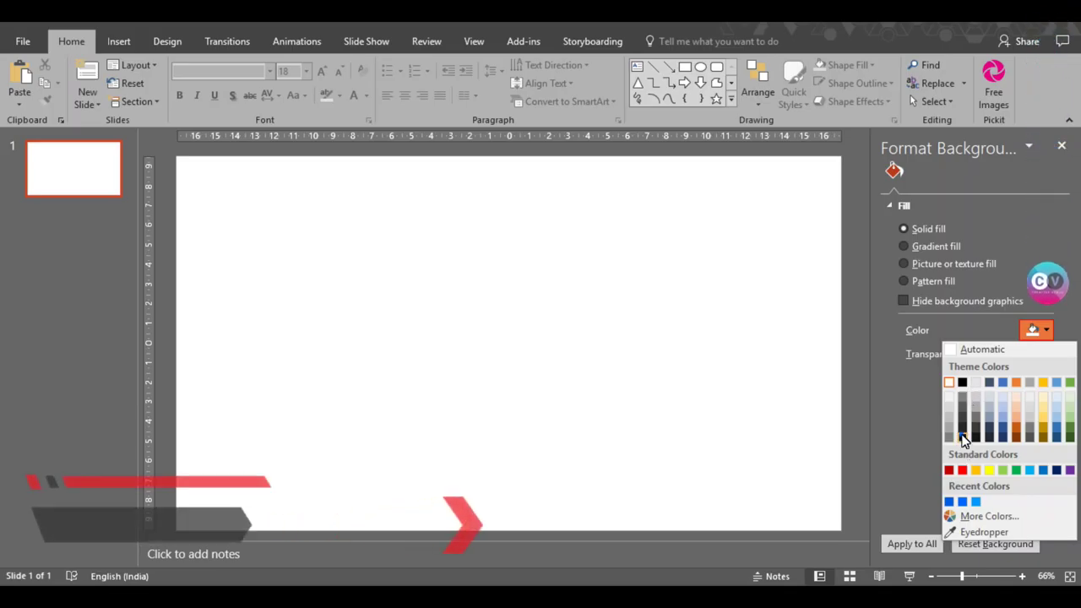
Set the slide background to near-black and draw a rectangle covering most of the slide
{"action": "left_click", "coordinate": [903, 439]}
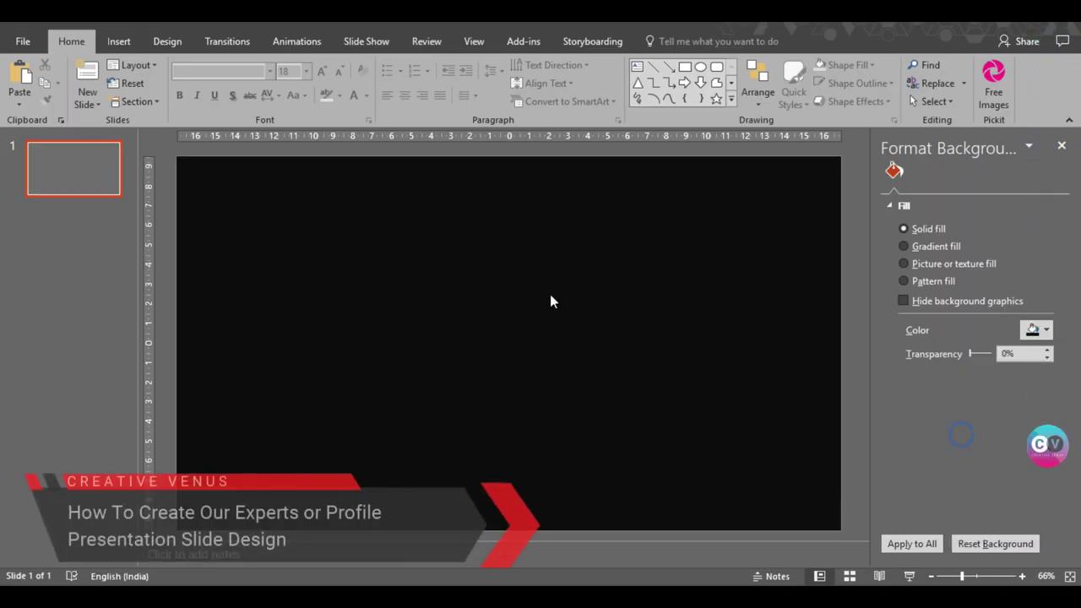
{"action": "left_click", "coordinate": [118, 42]}
{"action": "left_click", "coordinate": [271, 89]}
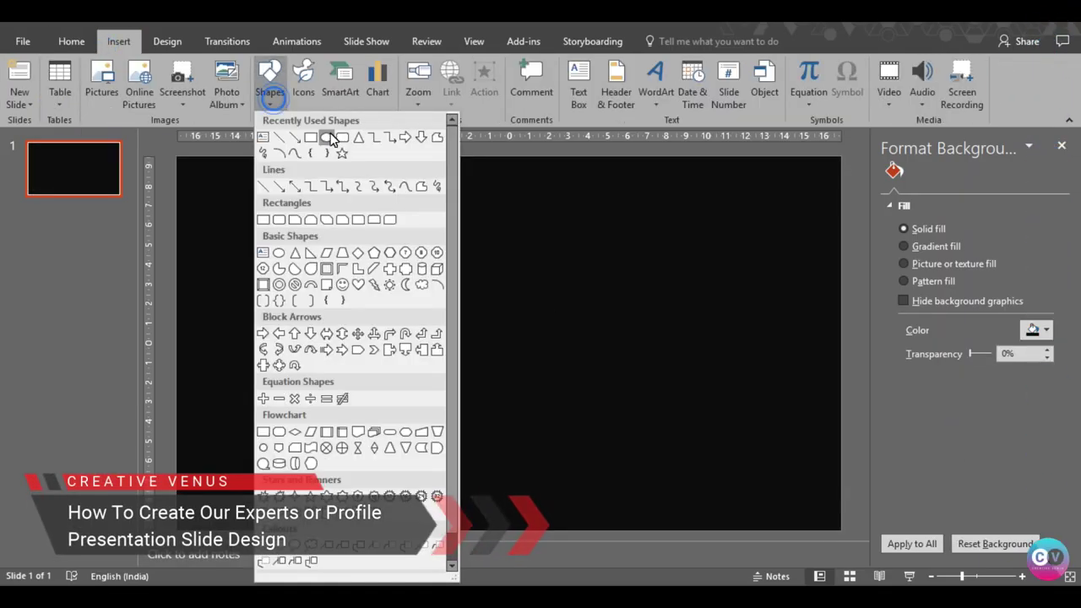
{"action": "left_click", "coordinate": [309, 140]}
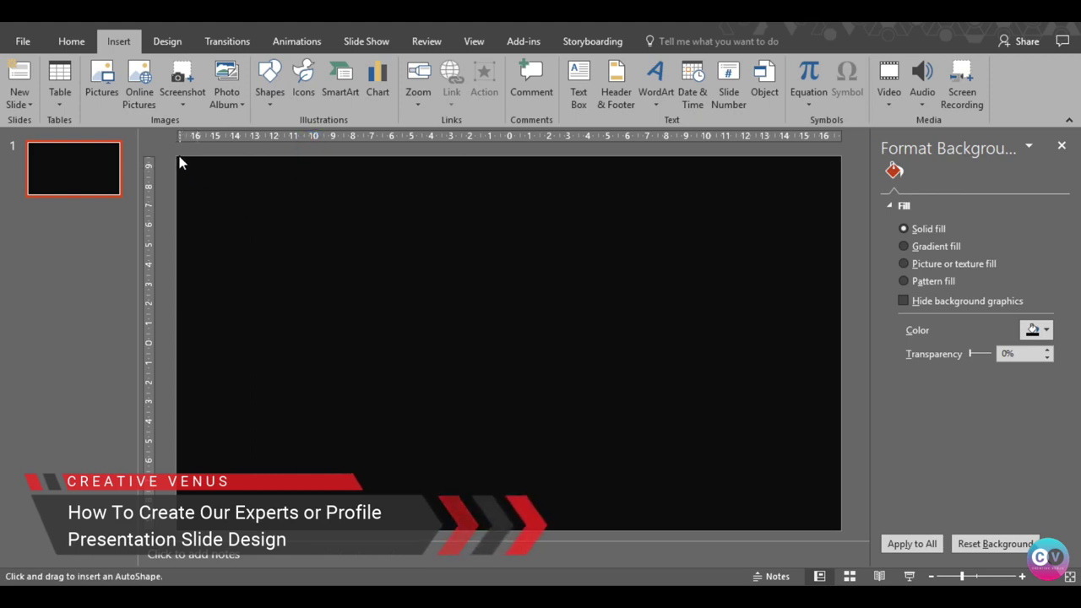
{"action": "mouse_move", "coordinate": [176, 156]}
{"action": "left_mouse_down"}
{"action": "mouse_move", "coordinate": [732, 530]}
{"action": "mouse_move", "coordinate": [766, 528]}
{"action": "left_mouse_up"}
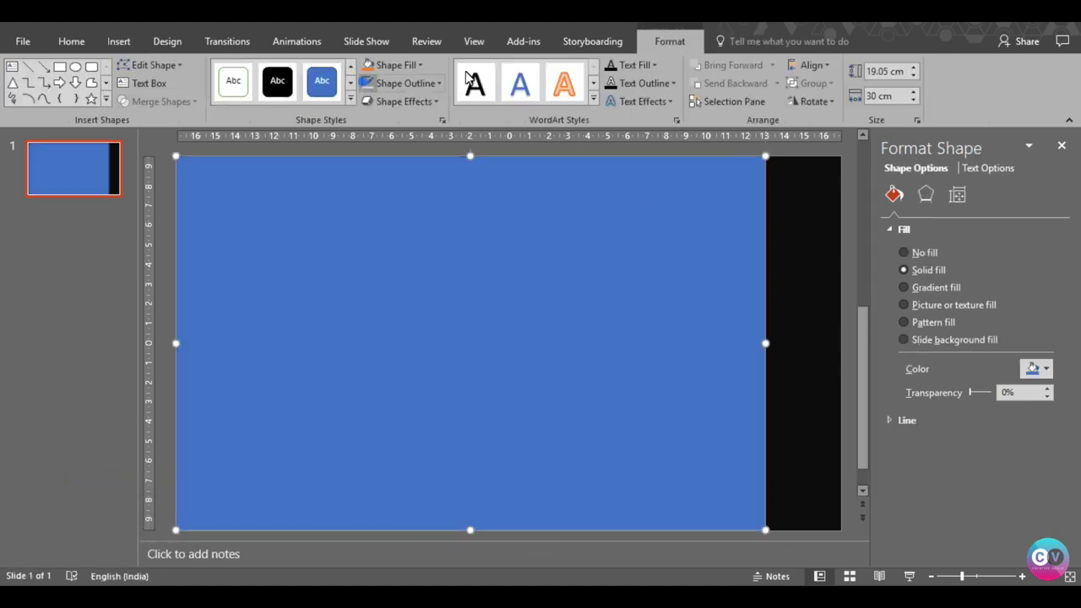
Fill the rectangle with the glass building photo pexels-photo-287263.jpeg from the Video 177 folder
{"action": "left_click", "coordinate": [942, 305]}
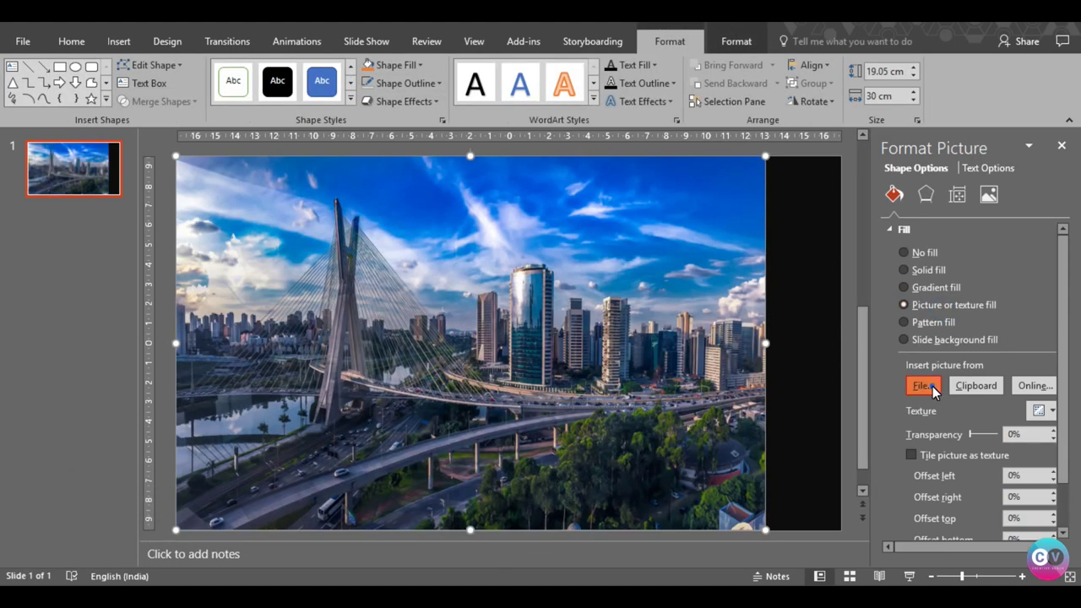
{"action": "left_click", "coordinate": [932, 387]}
{"action": "left_click", "coordinate": [280, 128]}
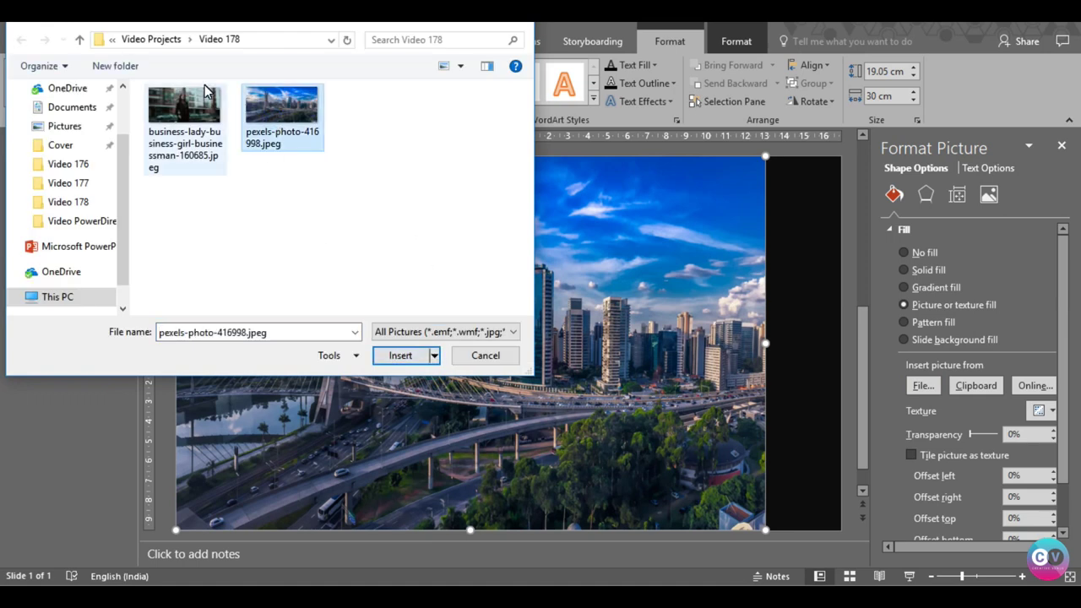
{"action": "left_click", "coordinate": [162, 39]}
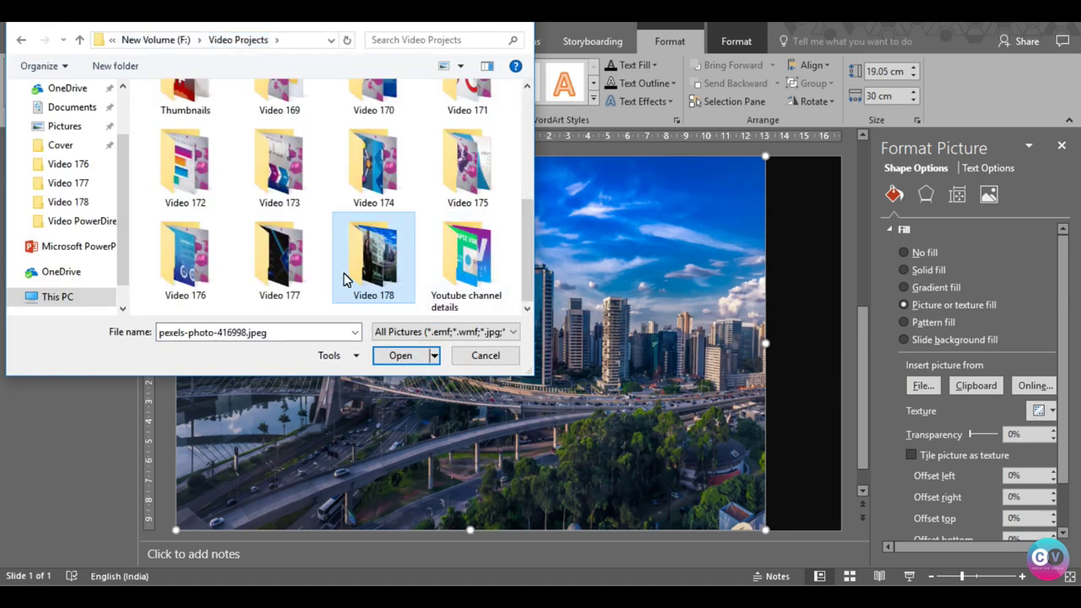
{"action": "double_click", "coordinate": [300, 262]}
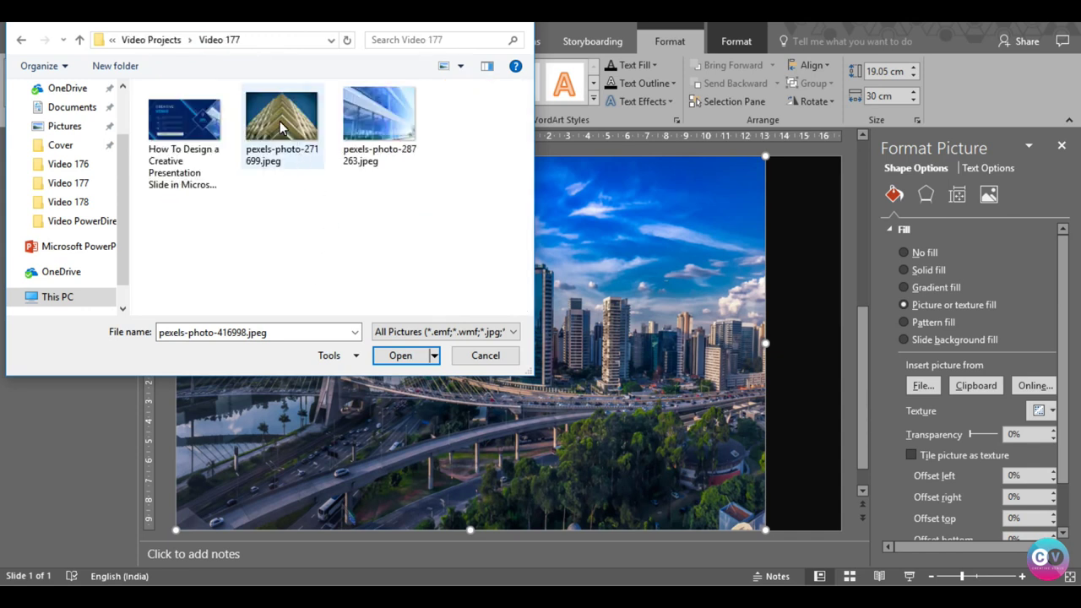
{"action": "left_click", "coordinate": [363, 121]}
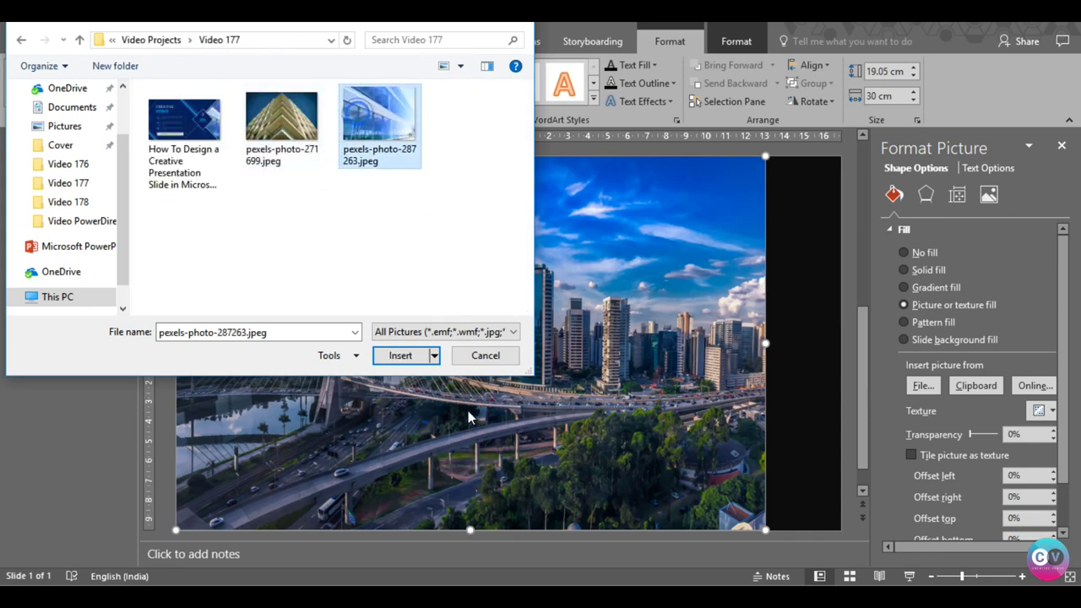
{"action": "left_click", "coordinate": [400, 355]}
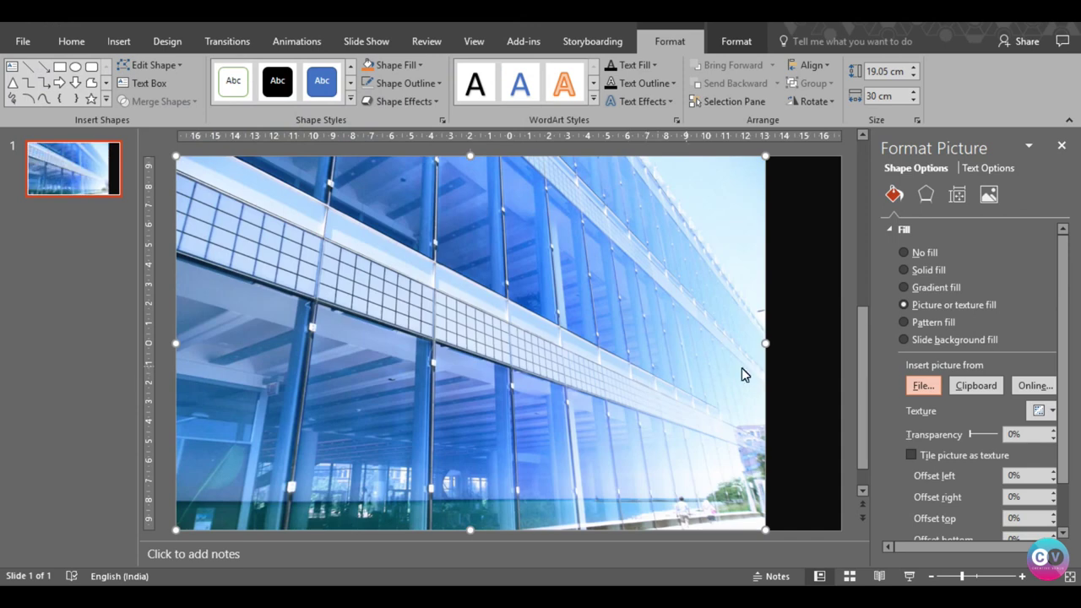
Change the photo rectangle's fill to solid black at 36% transparency
{"action": "left_click", "coordinate": [798, 375]}
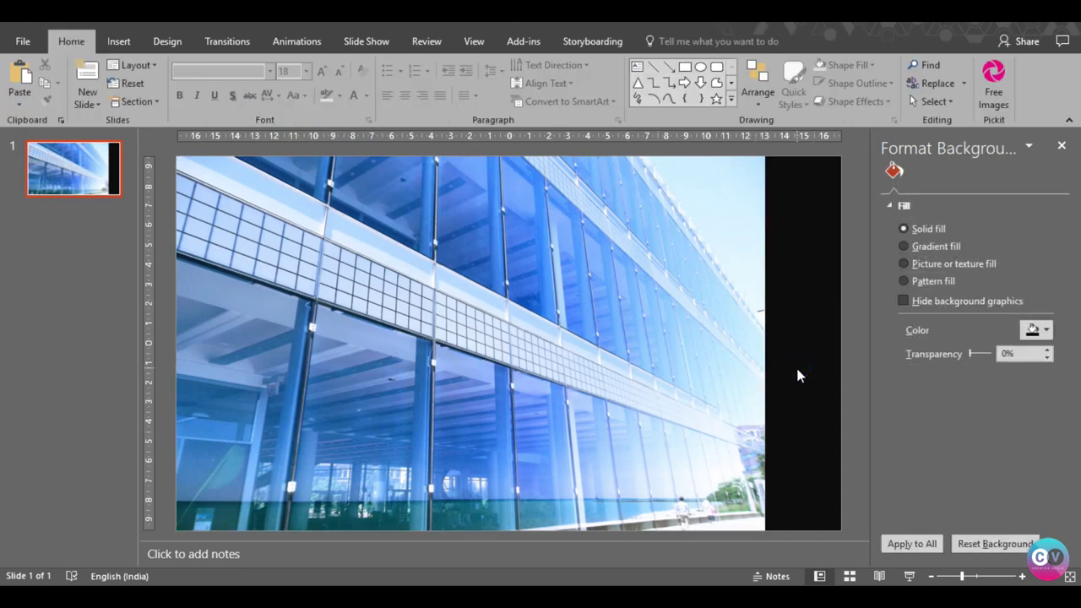
{"action": "left_click", "coordinate": [328, 282]}
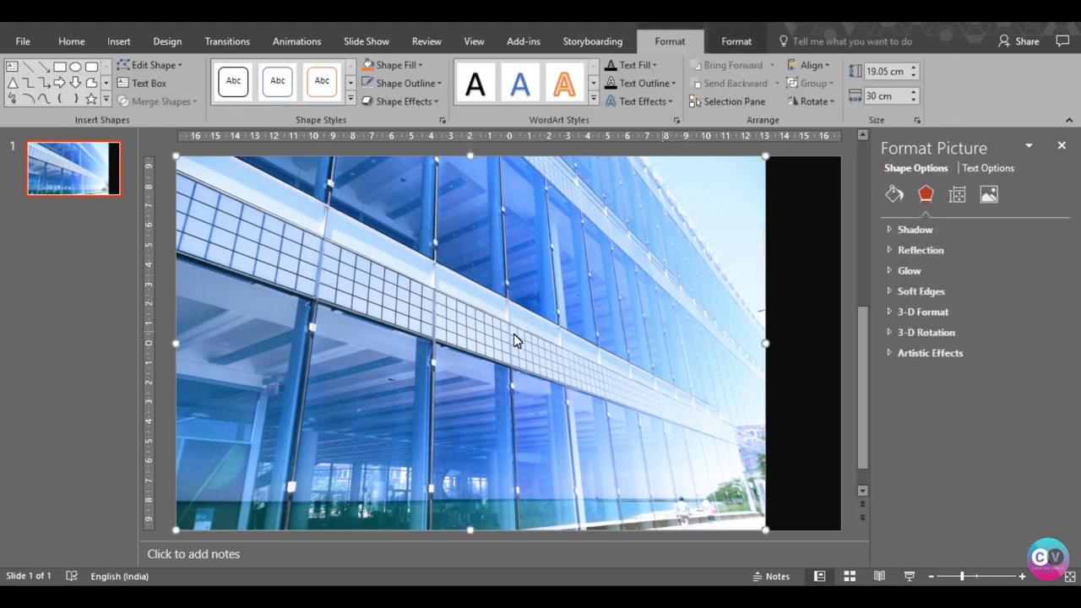
{"action": "left_click", "coordinate": [894, 195]}
{"action": "left_click", "coordinate": [929, 272]}
{"action": "left_click", "coordinate": [1037, 368]}
{"action": "left_click", "coordinate": [941, 371]}
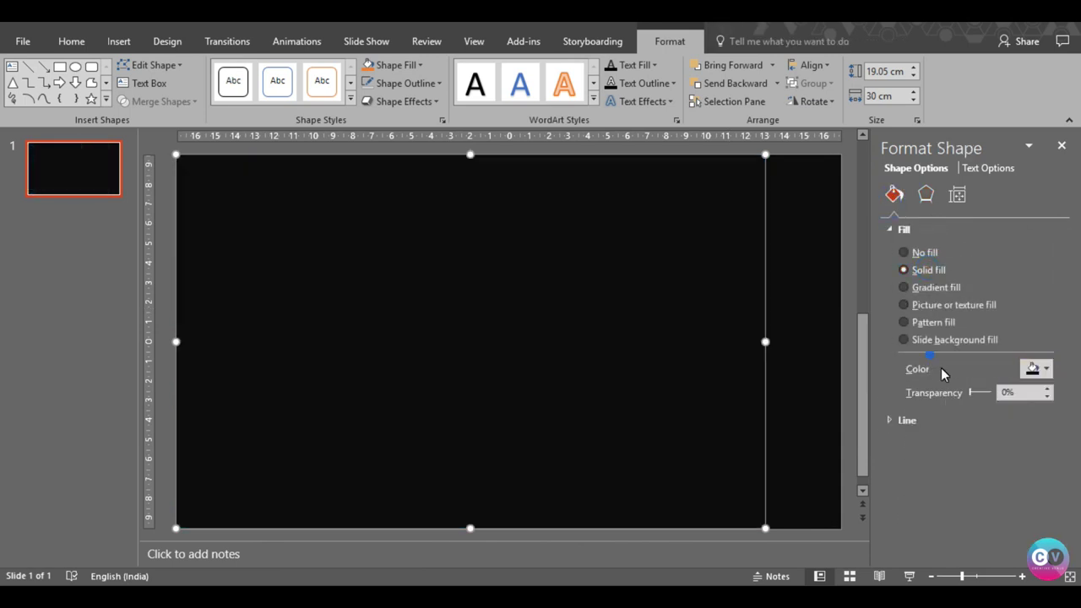
{"action": "left_click_drag", "start_coordinate": [969, 394], "coordinate": [976, 395]}
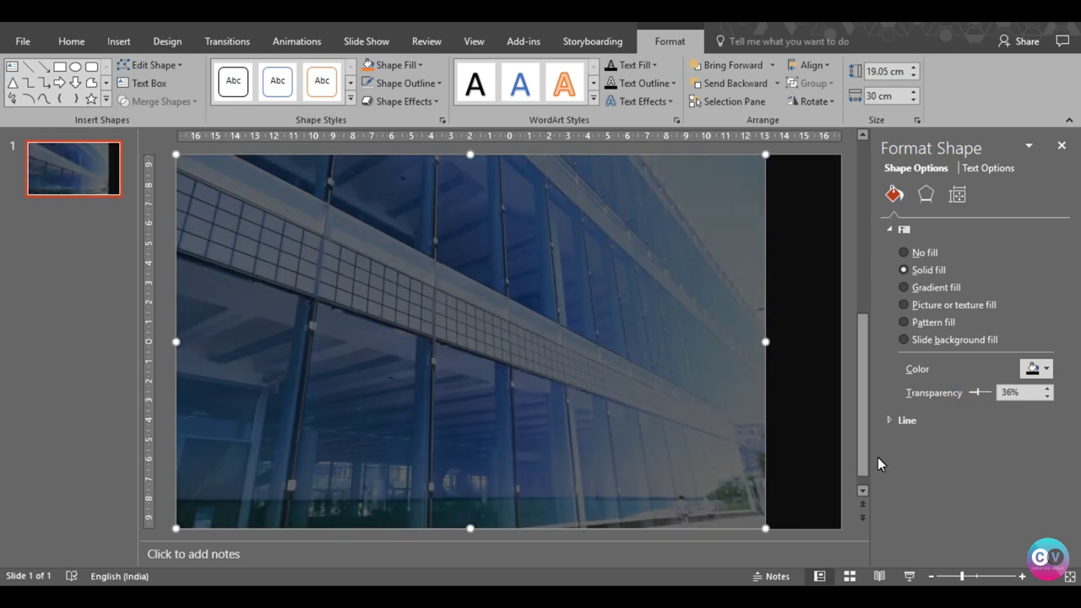
{"action": "left_click", "coordinate": [811, 446]}
Draw a new band rectangle across the slide's middle, shorten it and move it lower
{"action": "left_click", "coordinate": [118, 41]}
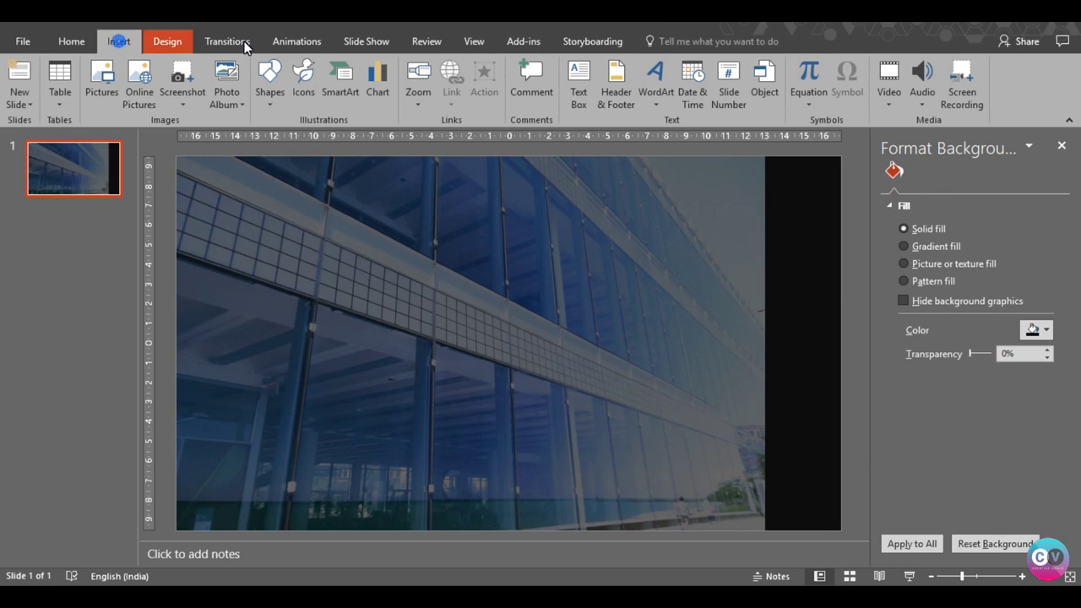
{"action": "left_click", "coordinate": [262, 101]}
{"action": "left_click", "coordinate": [308, 139]}
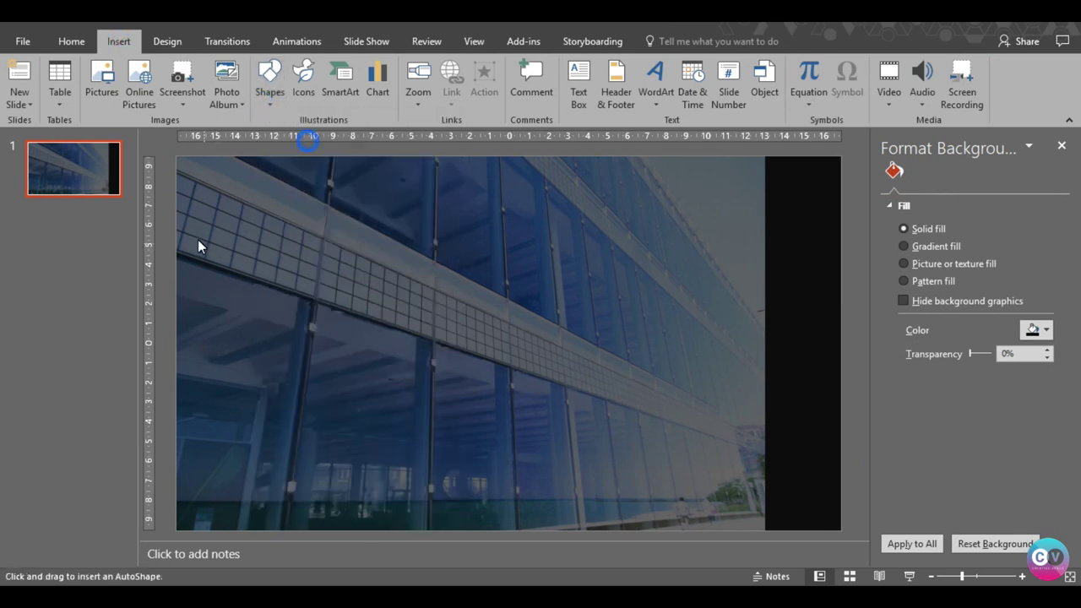
{"action": "left_click_drag", "start_coordinate": [175, 227], "coordinate": [695, 427]}
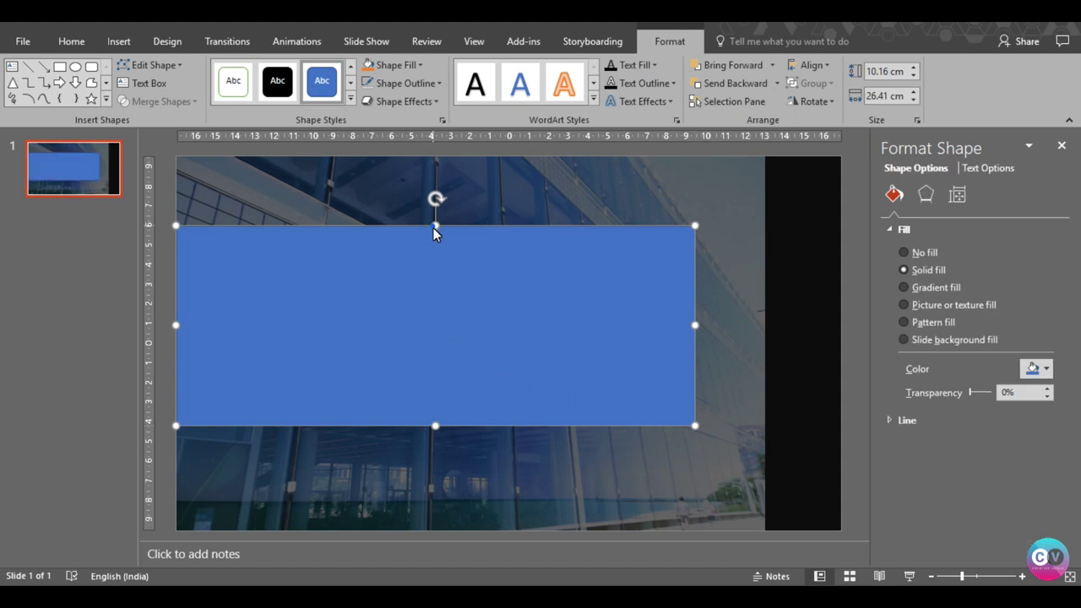
{"action": "left_click_drag", "start_coordinate": [435, 226], "coordinate": [430, 257]}
{"action": "left_click_drag", "start_coordinate": [432, 321], "coordinate": [425, 329]}
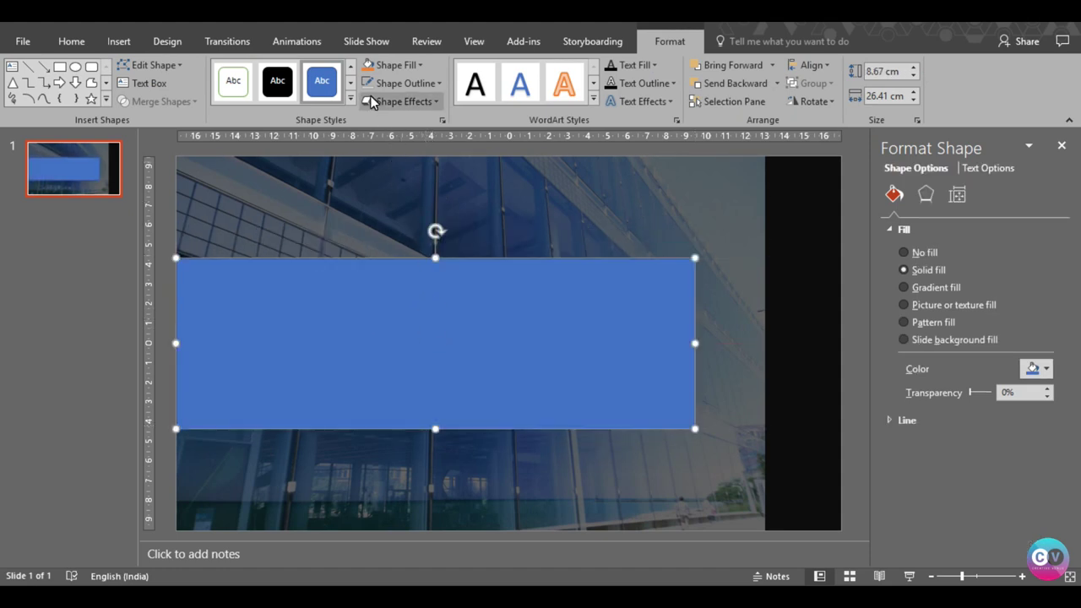
Give the band a gradient fill whose first stop is a light blue
{"action": "left_click", "coordinate": [926, 289]}
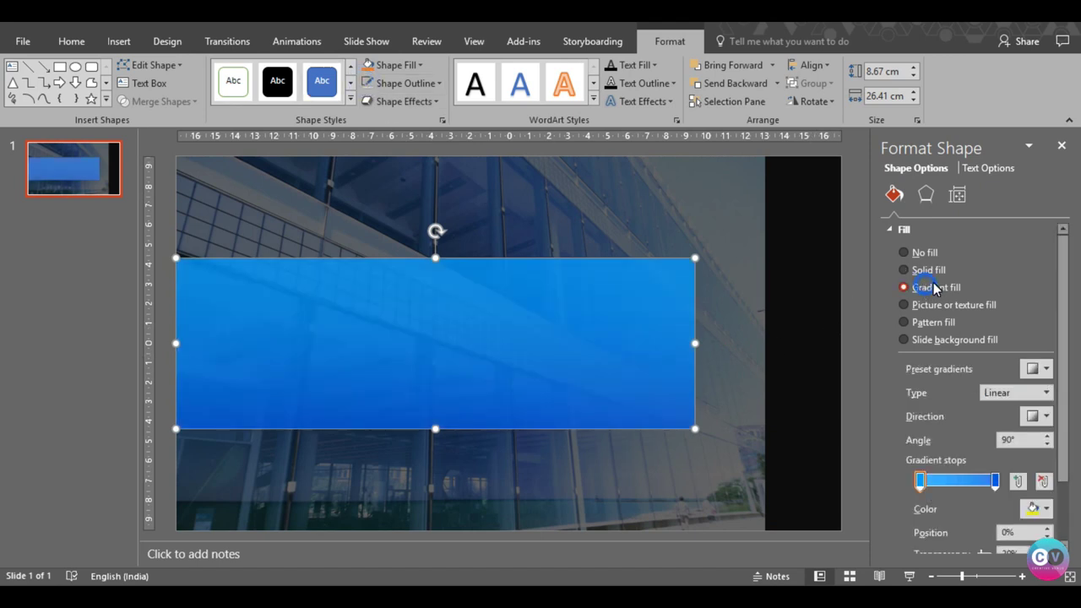
{"action": "left_click", "coordinate": [917, 483]}
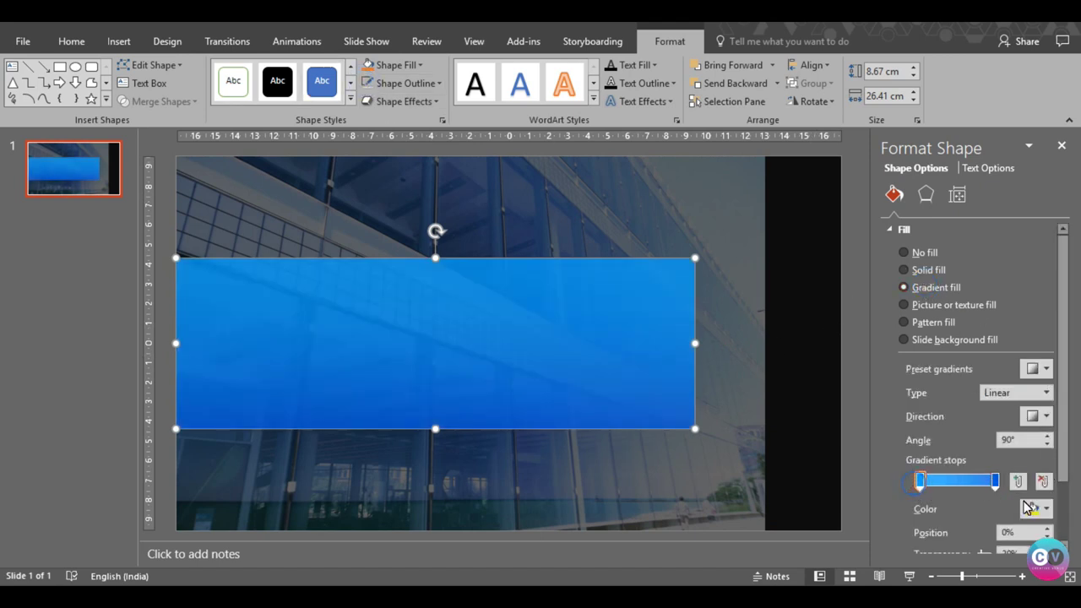
{"action": "left_click", "coordinate": [919, 482]}
{"action": "left_click", "coordinate": [1038, 508]}
{"action": "left_click", "coordinate": [987, 473]}
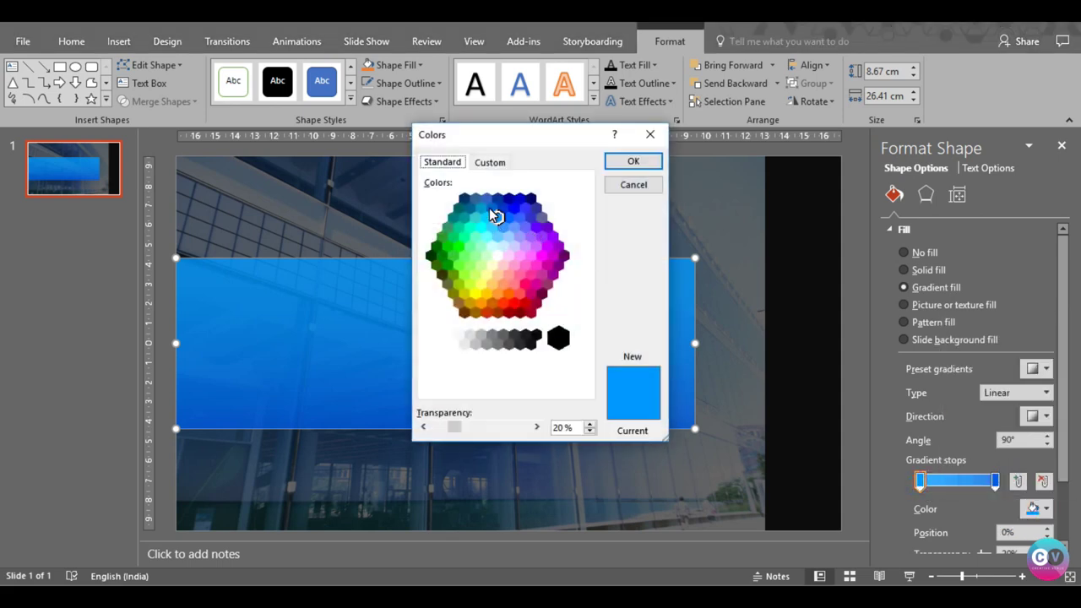
{"action": "left_click", "coordinate": [489, 208]}
{"action": "left_click", "coordinate": [477, 208]}
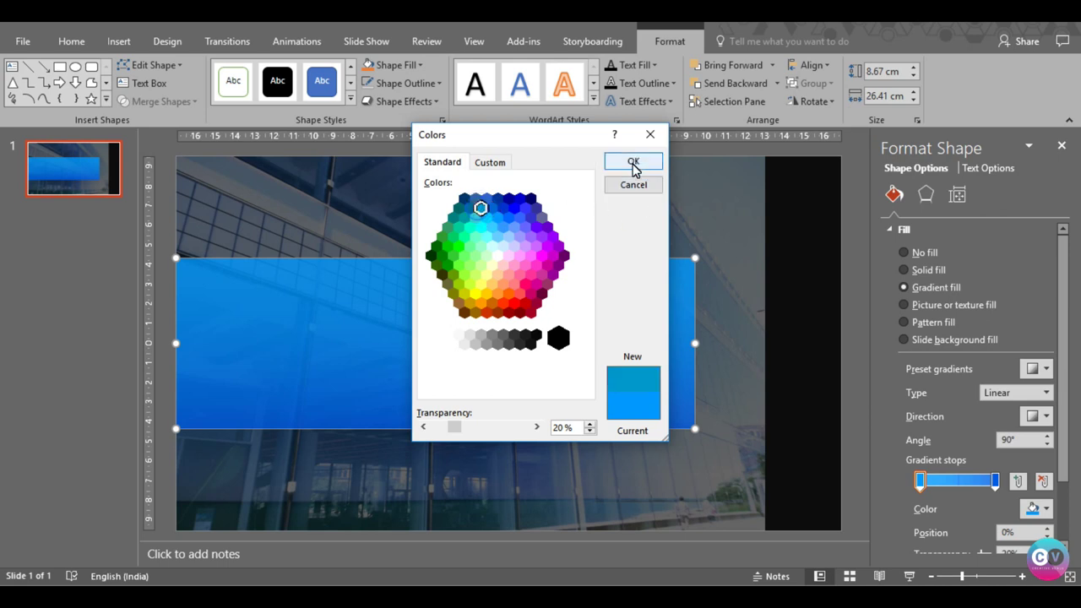
{"action": "left_click", "coordinate": [633, 162]}
Set the end stop at 100% to a deeper blue and lower a stop's transparency to 15%
{"action": "left_click", "coordinate": [994, 486]}
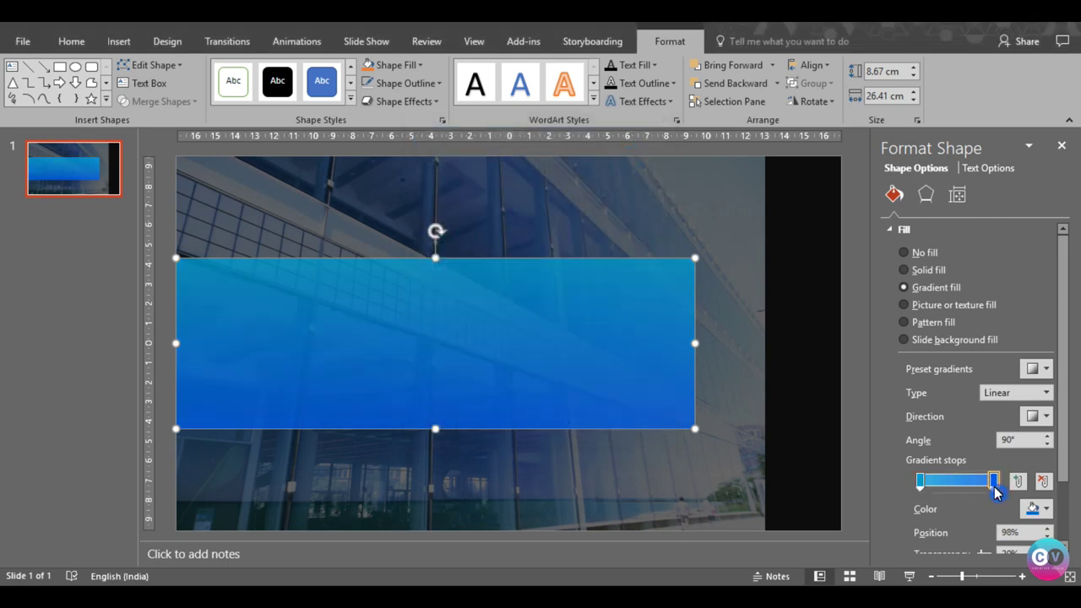
{"action": "left_click_drag", "start_coordinate": [1004, 493], "coordinate": [1006, 492]}
{"action": "left_click", "coordinate": [1037, 508]}
{"action": "left_click", "coordinate": [977, 473]}
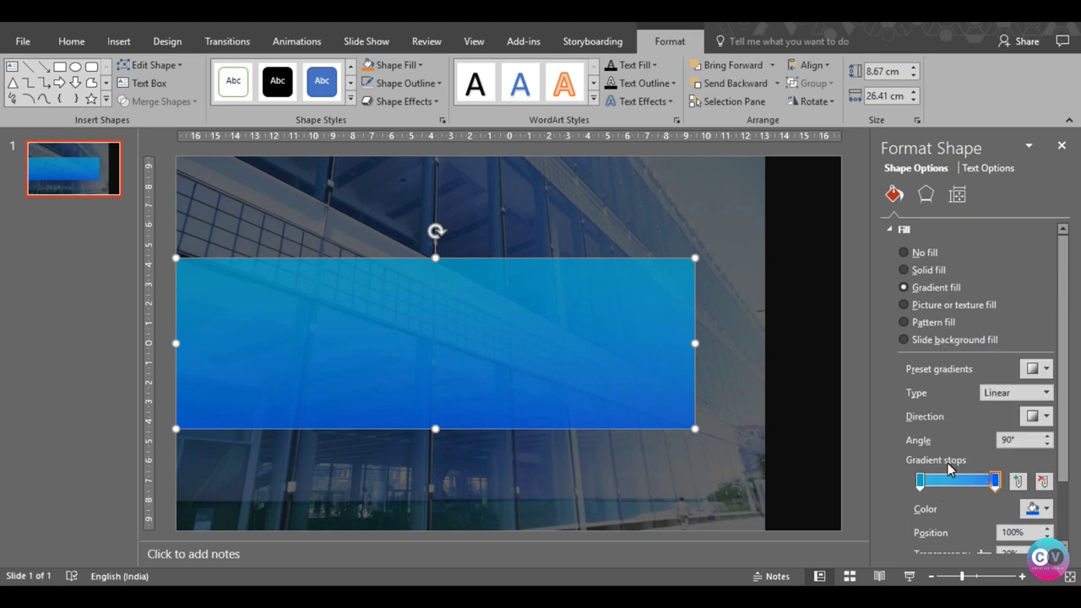
{"action": "left_click", "coordinate": [443, 164]}
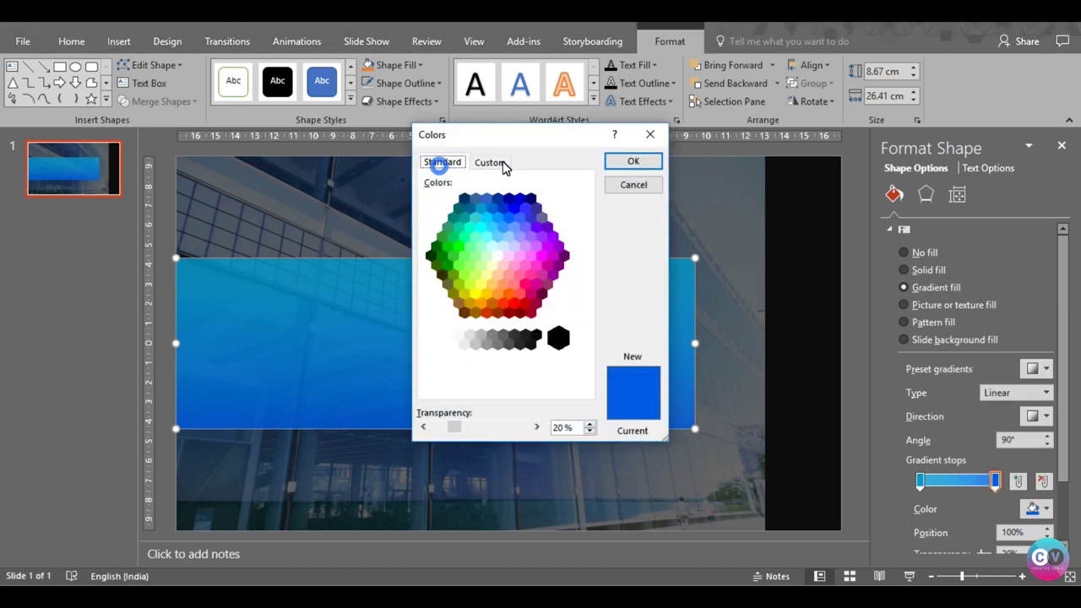
{"action": "left_click", "coordinate": [508, 218]}
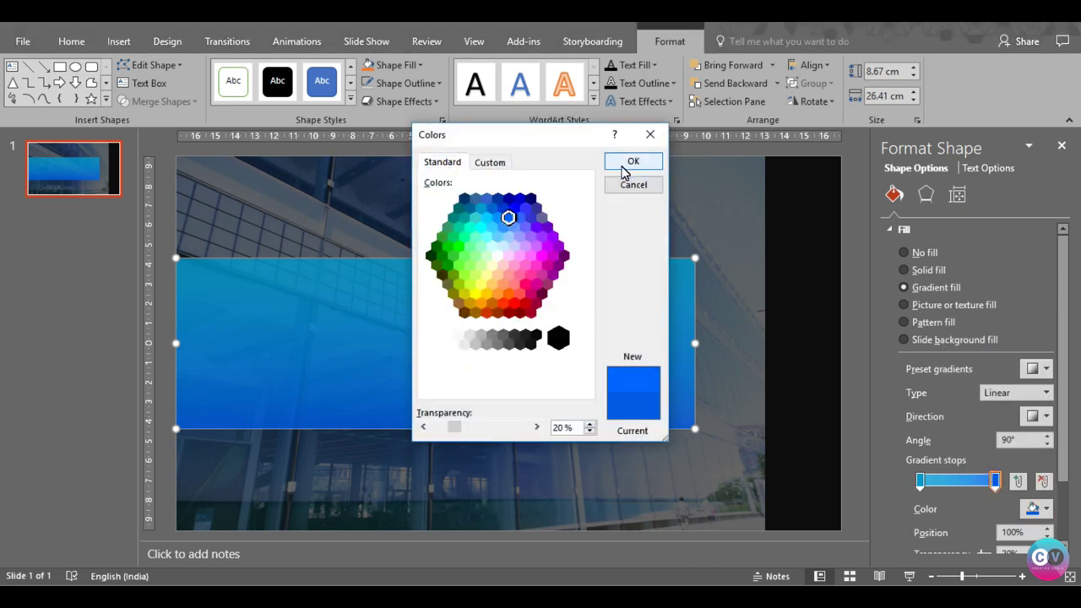
{"action": "left_click", "coordinate": [505, 208]}
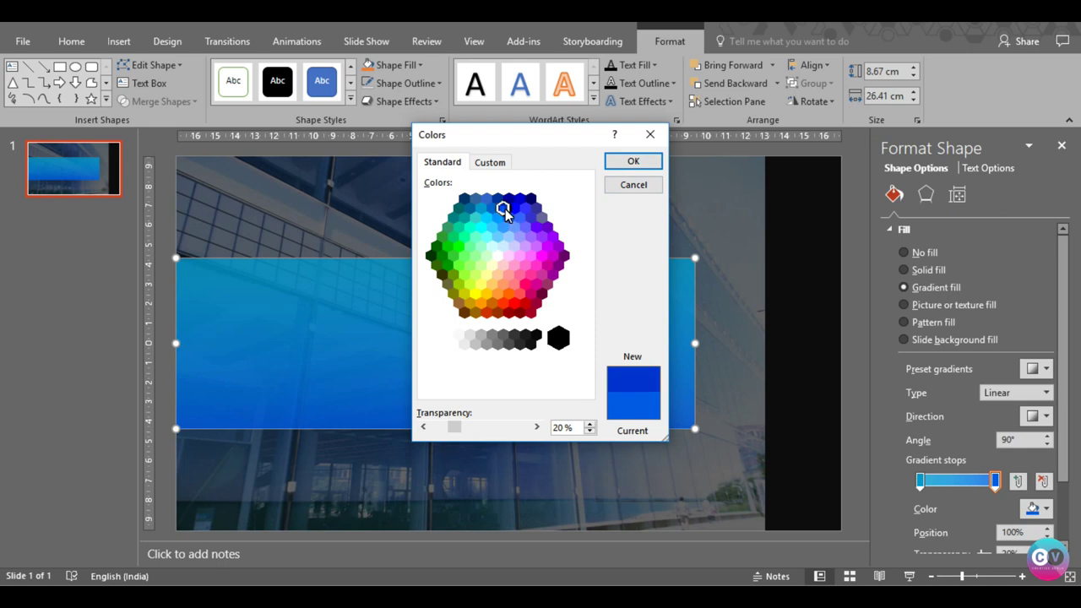
{"action": "left_click", "coordinate": [631, 161]}
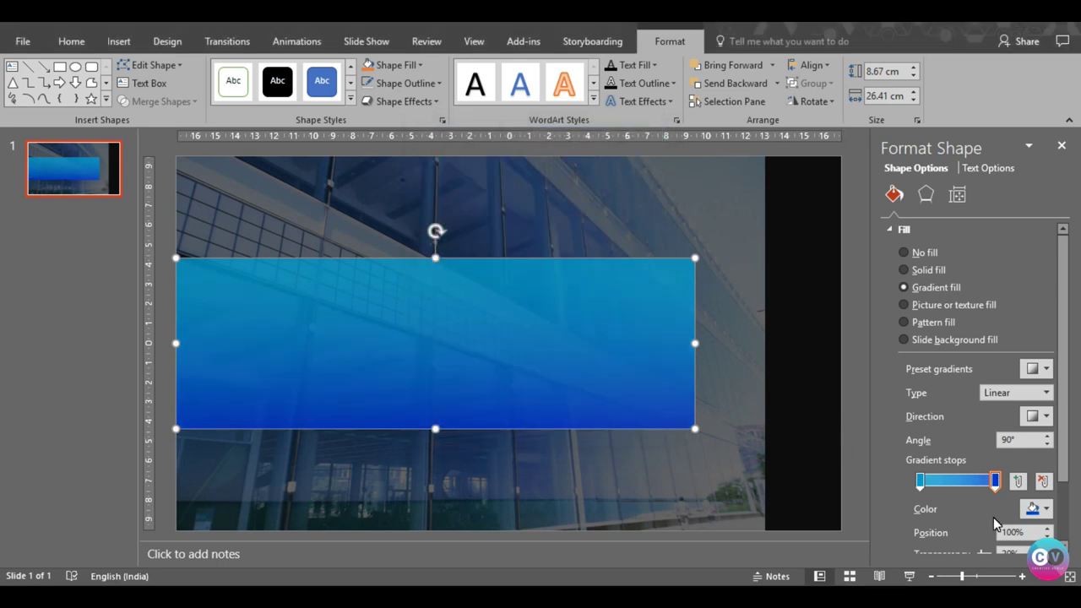
{"action": "scroll", "coordinate": [994, 519], "scroll_direction": "down", "scroll_amount": 1}
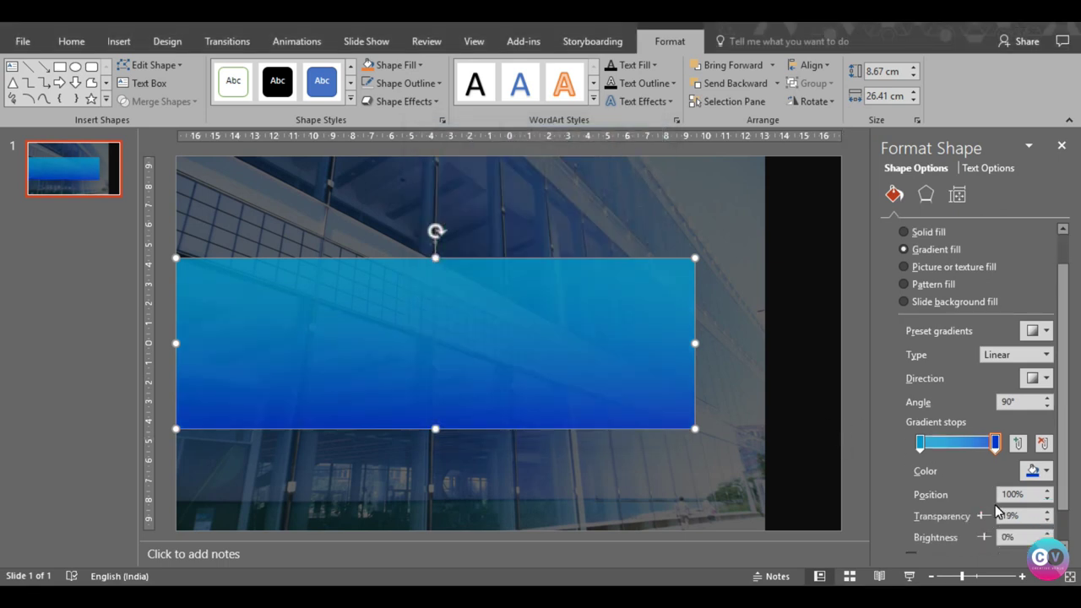
{"action": "left_click", "coordinate": [1047, 527]}
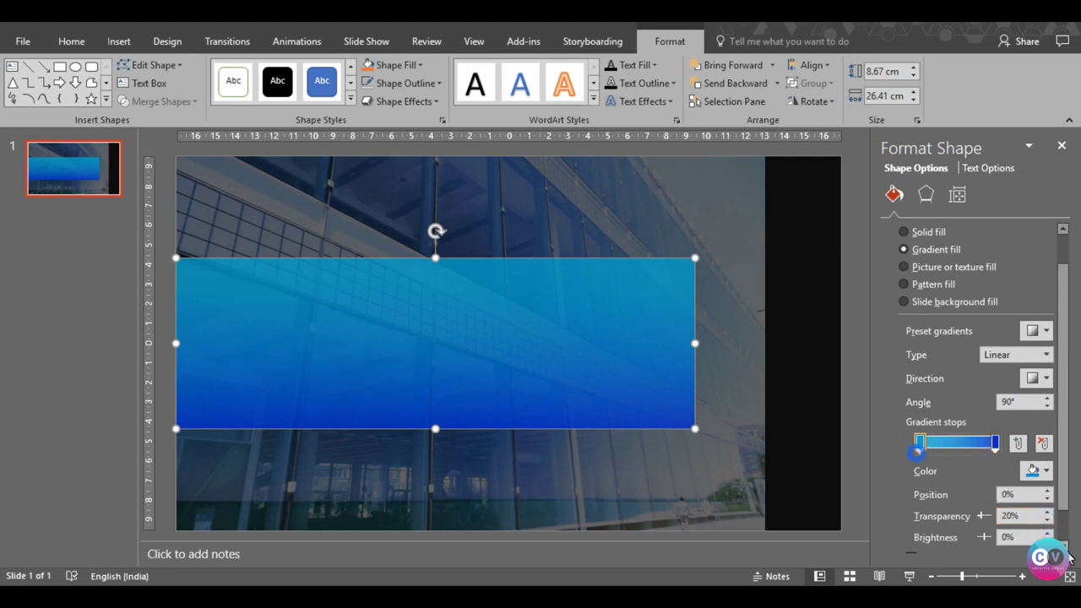
{"action": "left_click", "coordinate": [1048, 520]}
{"action": "left_click", "coordinate": [1049, 520]}
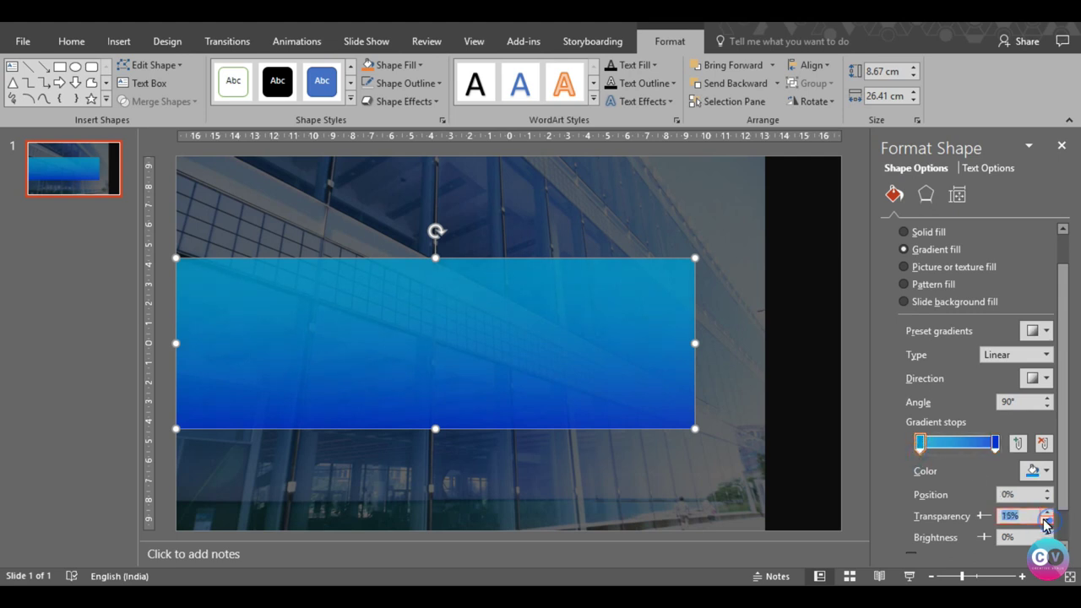
{"action": "left_click", "coordinate": [797, 478]}
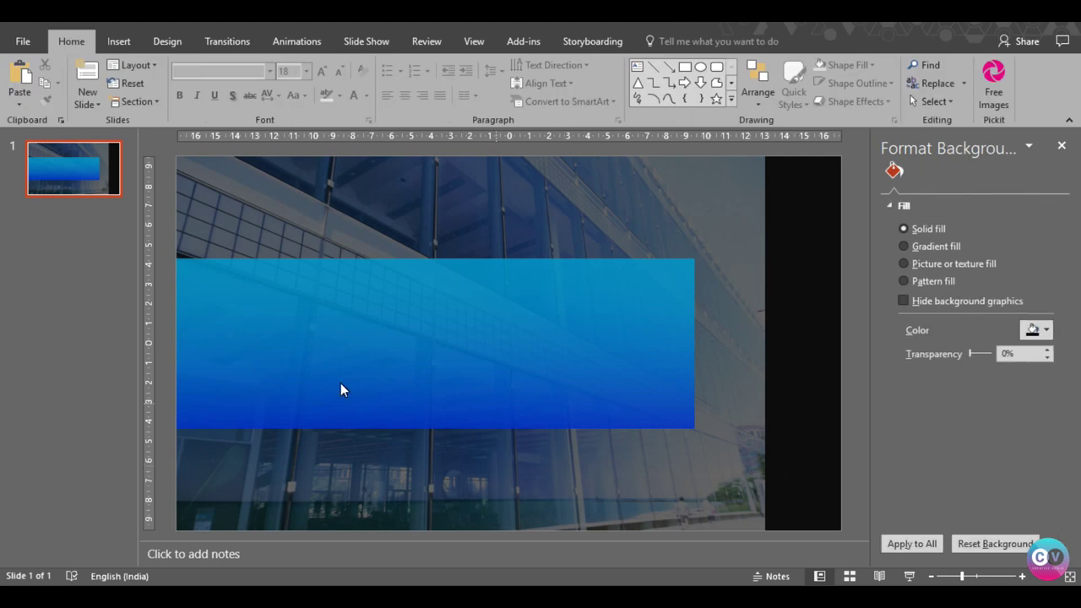
Duplicate the blue band, move the copy right and shrink it from the left
{"action": "left_click", "coordinate": [466, 344]}
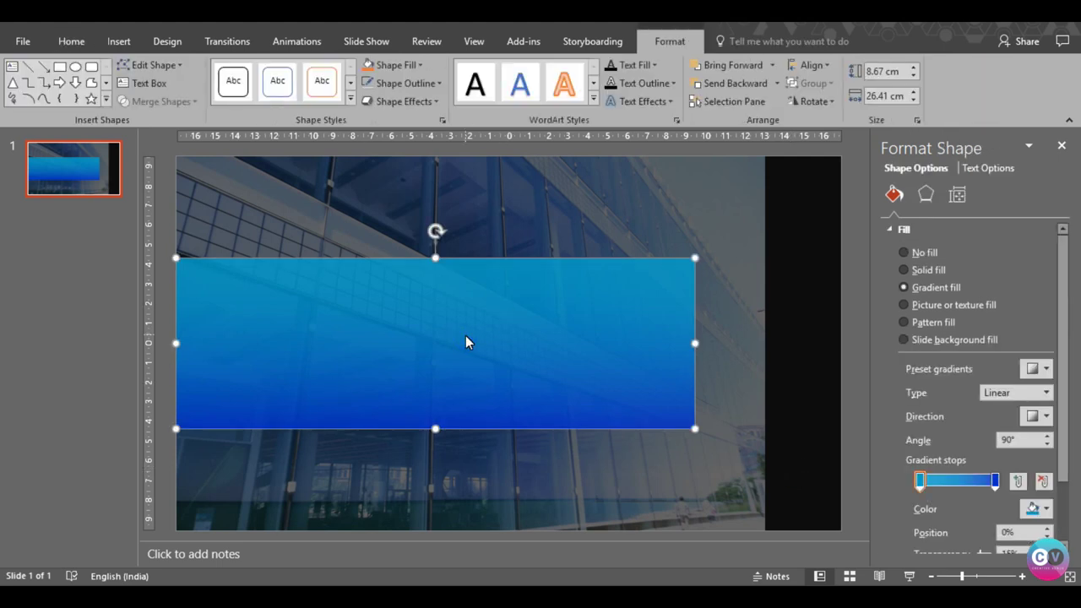
{"action": "key", "text": "ctrl+c"}
{"action": "key", "text": "ctrl+v"}
{"action": "left_click_drag", "start_coordinate": [431, 344], "coordinate": [565, 342]}
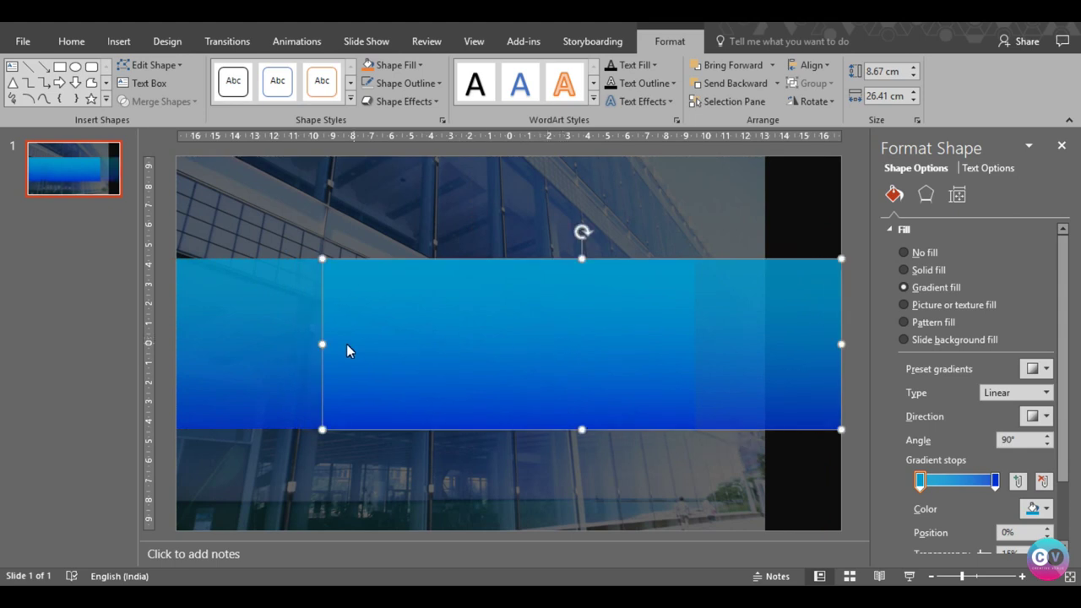
{"action": "mouse_move", "coordinate": [322, 343]}
{"action": "left_mouse_down"}
{"action": "mouse_move", "coordinate": [697, 344]}
{"action": "mouse_move", "coordinate": [619, 344]}
{"action": "left_mouse_up"}
Butt the right rectangle against the original band and make it 8.91 cm wide
{"action": "left_click", "coordinate": [618, 339]}
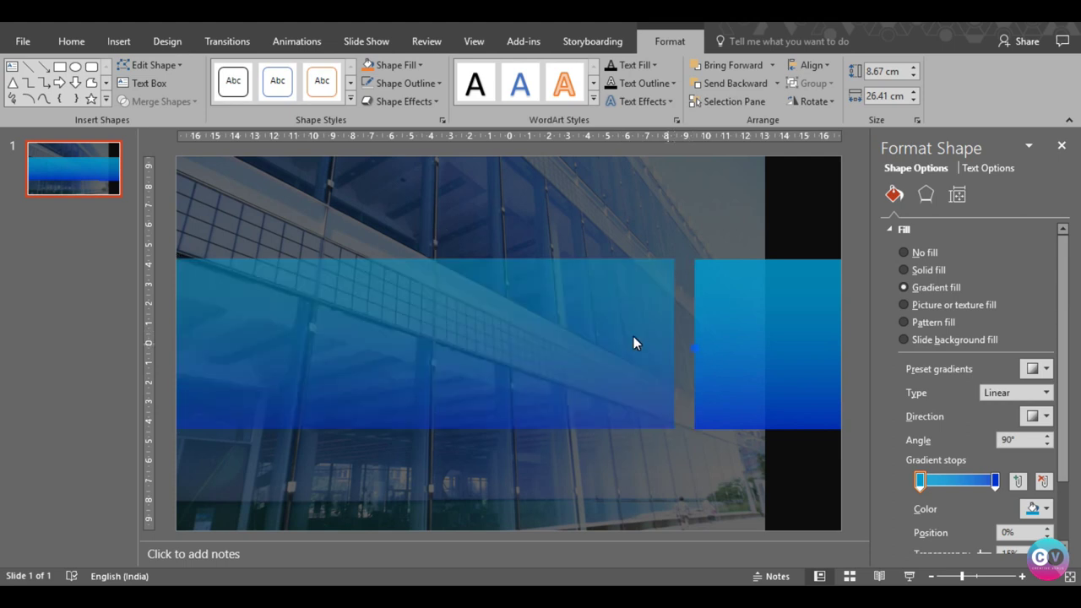
{"action": "left_click", "coordinate": [759, 344]}
{"action": "left_click_drag", "start_coordinate": [759, 343], "coordinate": [686, 344]}
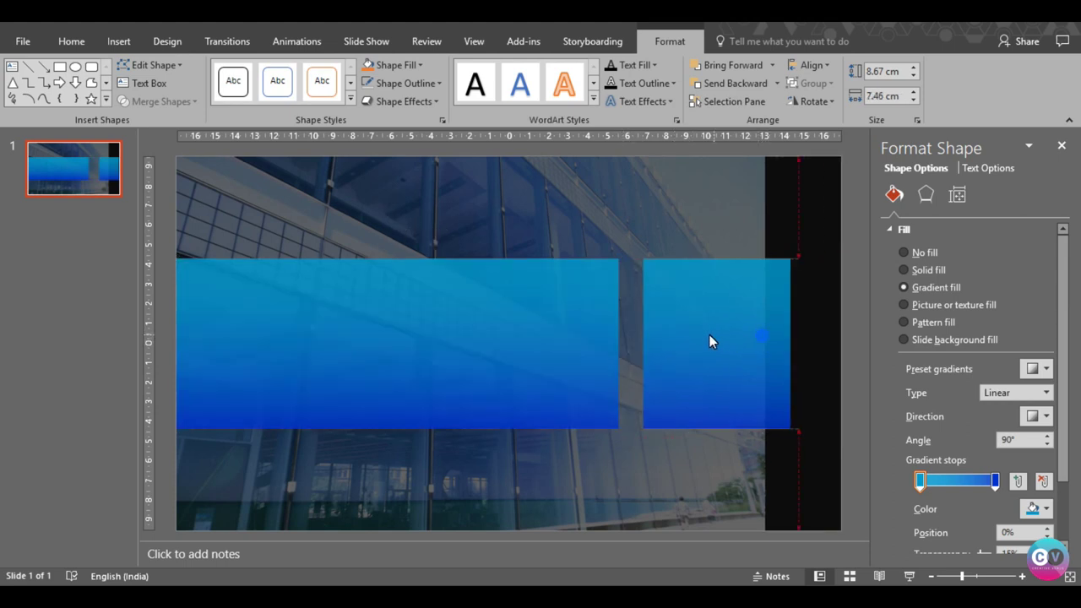
{"action": "left_click_drag", "start_coordinate": [764, 344], "coordinate": [793, 343]}
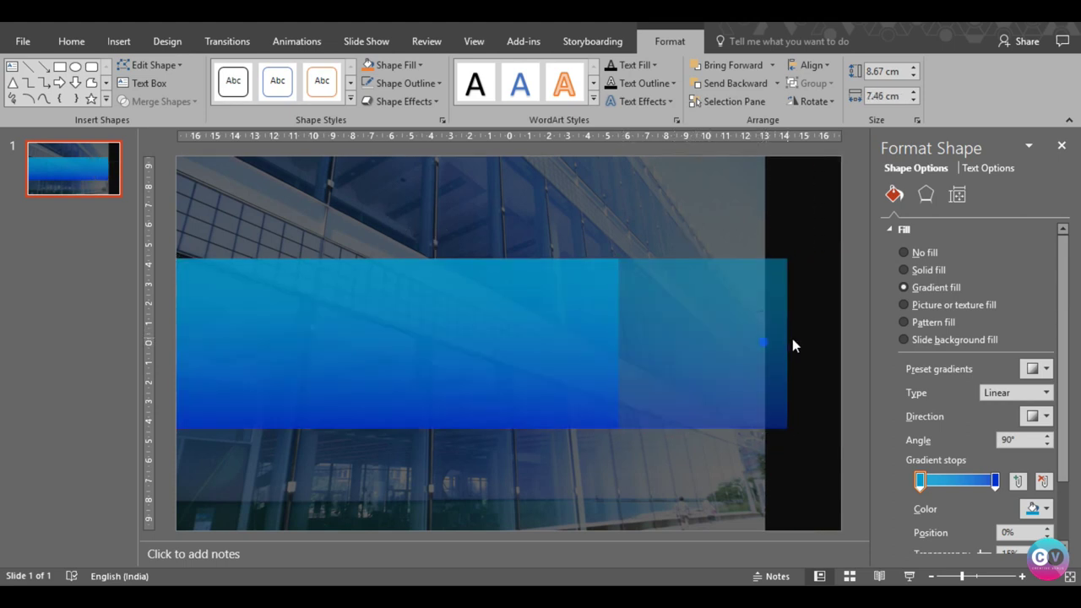
{"action": "left_click", "coordinate": [846, 351]}
{"action": "left_click", "coordinate": [697, 331]}
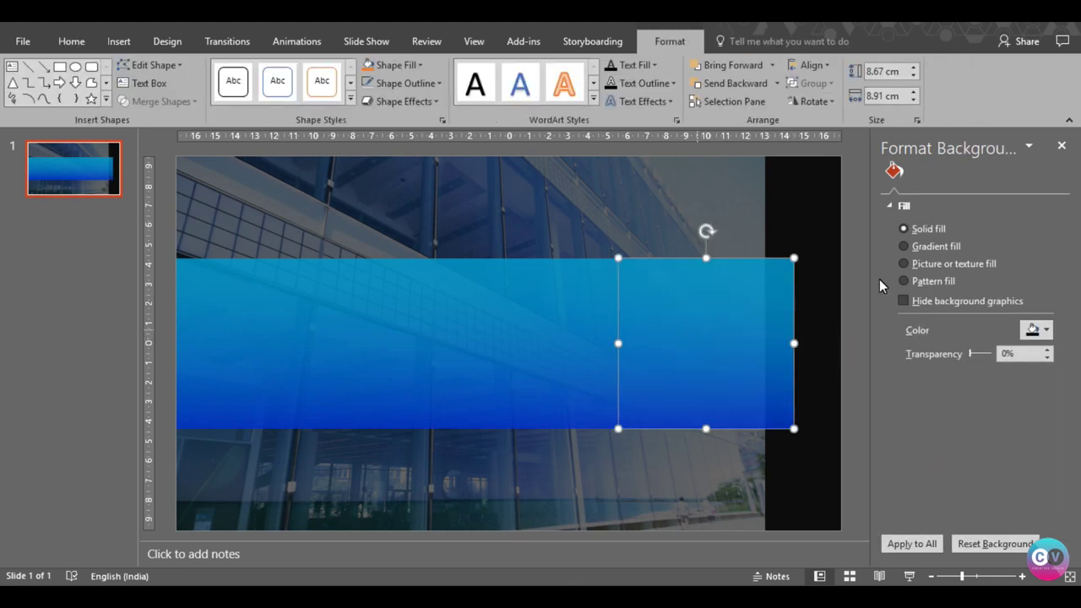
Fill the right rectangle with the businesswoman photo from Video 178, offset left by -50%
{"action": "left_click", "coordinate": [926, 310]}
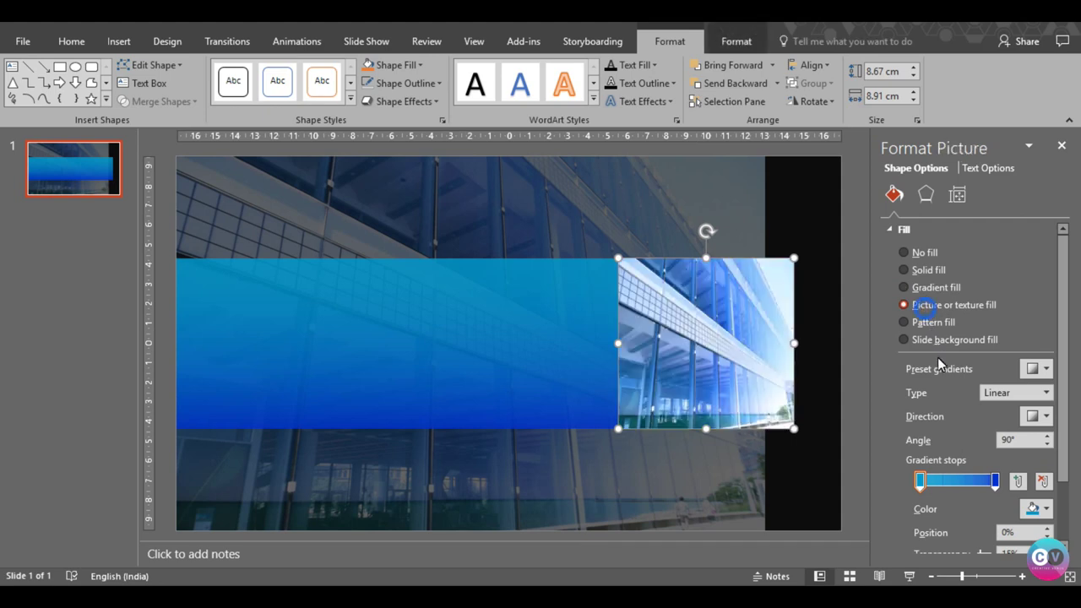
{"action": "left_click", "coordinate": [925, 390]}
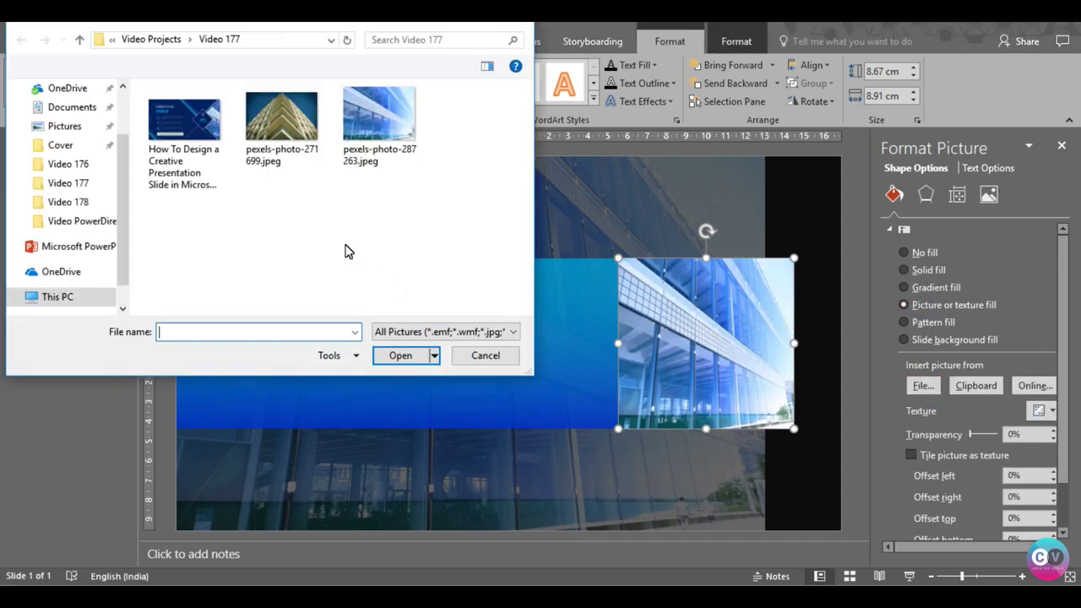
{"action": "left_click", "coordinate": [159, 41]}
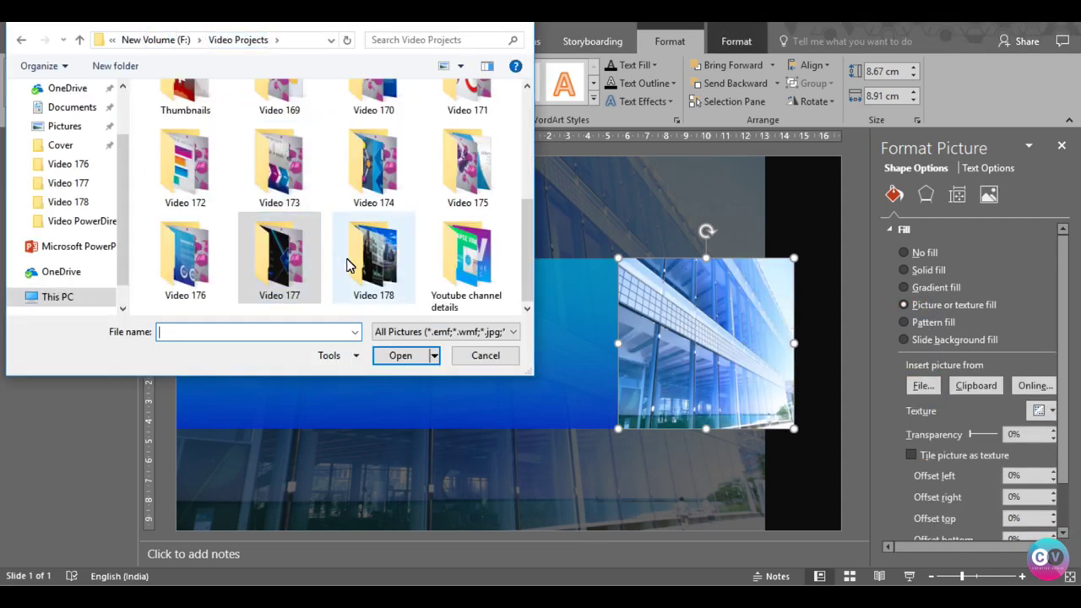
{"action": "double_click", "coordinate": [350, 258]}
{"action": "left_click", "coordinate": [184, 106]}
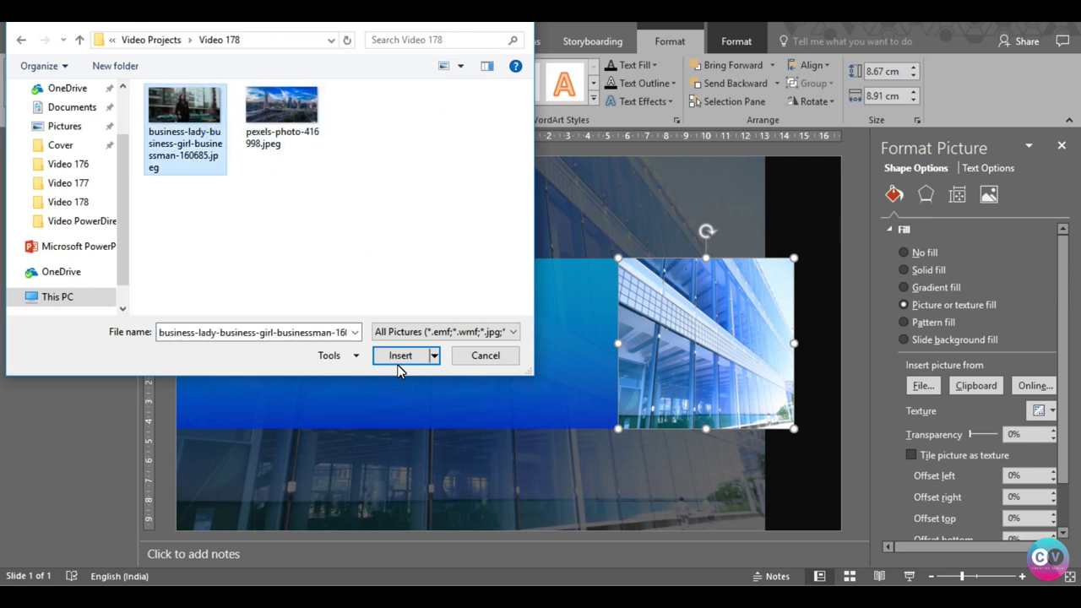
{"action": "left_click", "coordinate": [401, 355]}
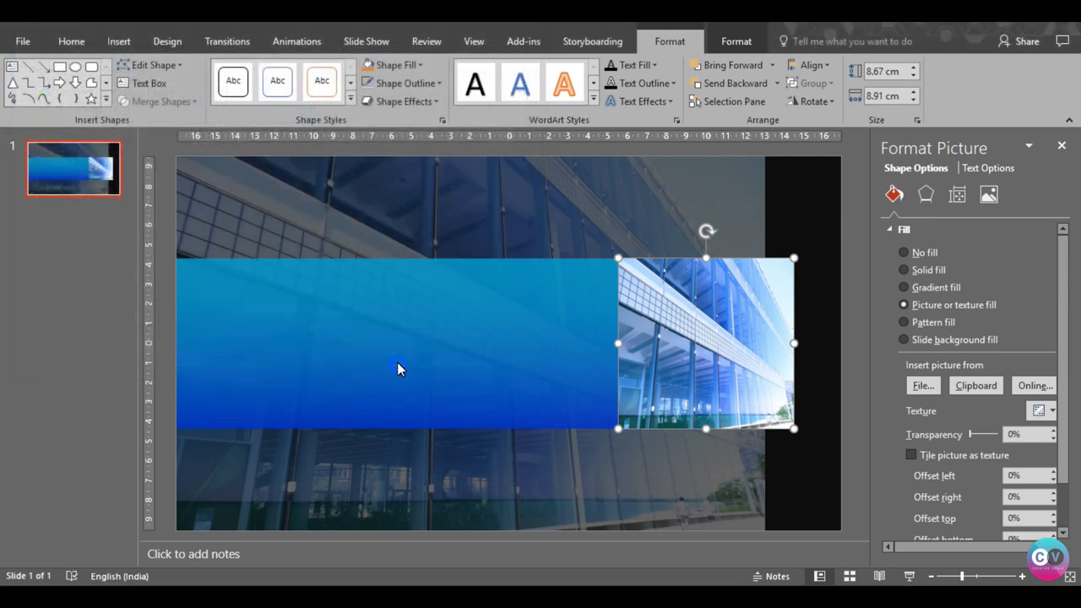
{"action": "double_click", "coordinate": [1027, 476]}
{"action": "type", "text": "-50"}
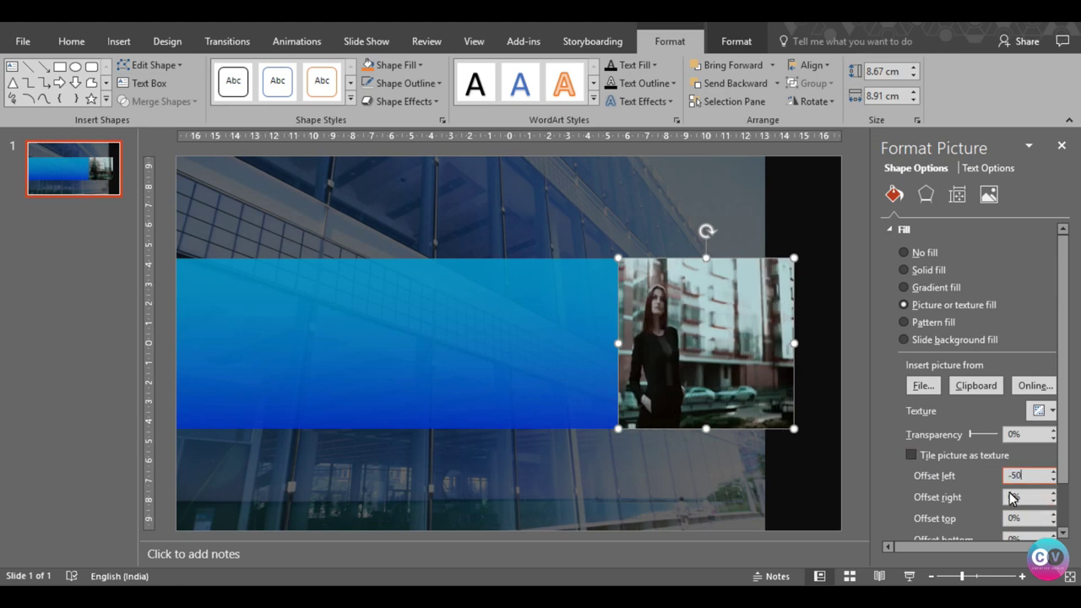
{"action": "type", "text": "-50"}
Raise the blue band's top edge and extend its bottom edge downward
{"action": "left_click", "coordinate": [815, 406]}
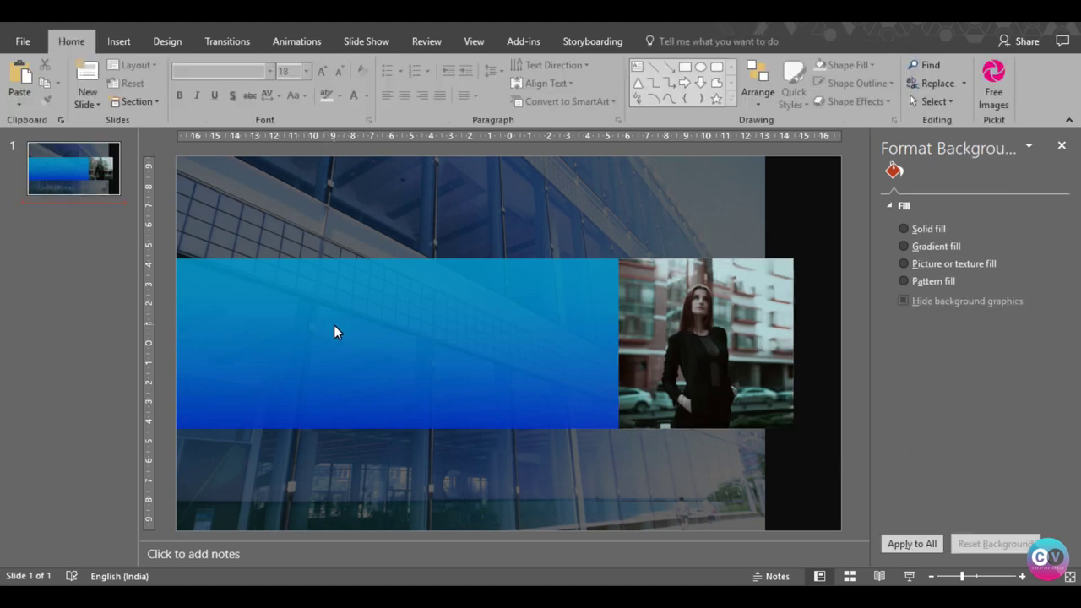
{"action": "left_click", "coordinate": [333, 326]}
{"action": "left_click_drag", "start_coordinate": [396, 259], "coordinate": [398, 223]}
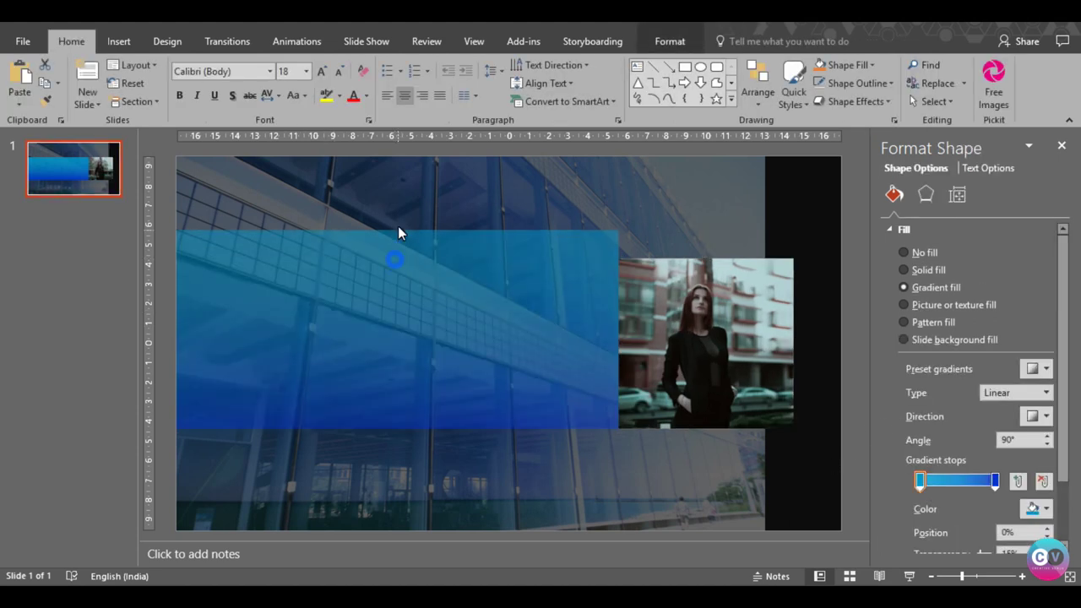
{"action": "left_click_drag", "start_coordinate": [397, 429], "coordinate": [392, 463]}
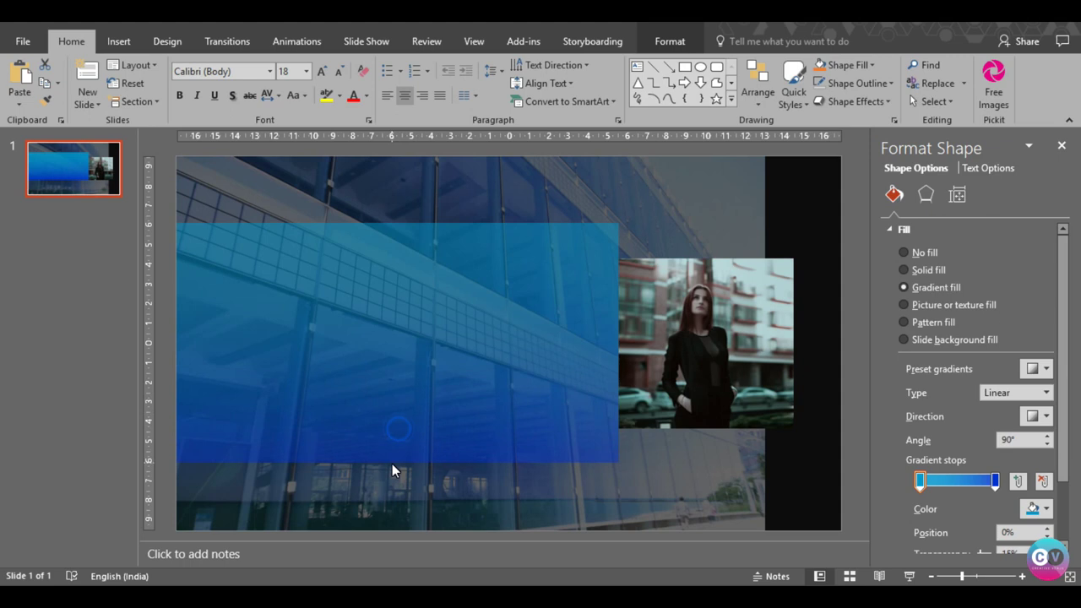
{"action": "left_click", "coordinate": [392, 466]}
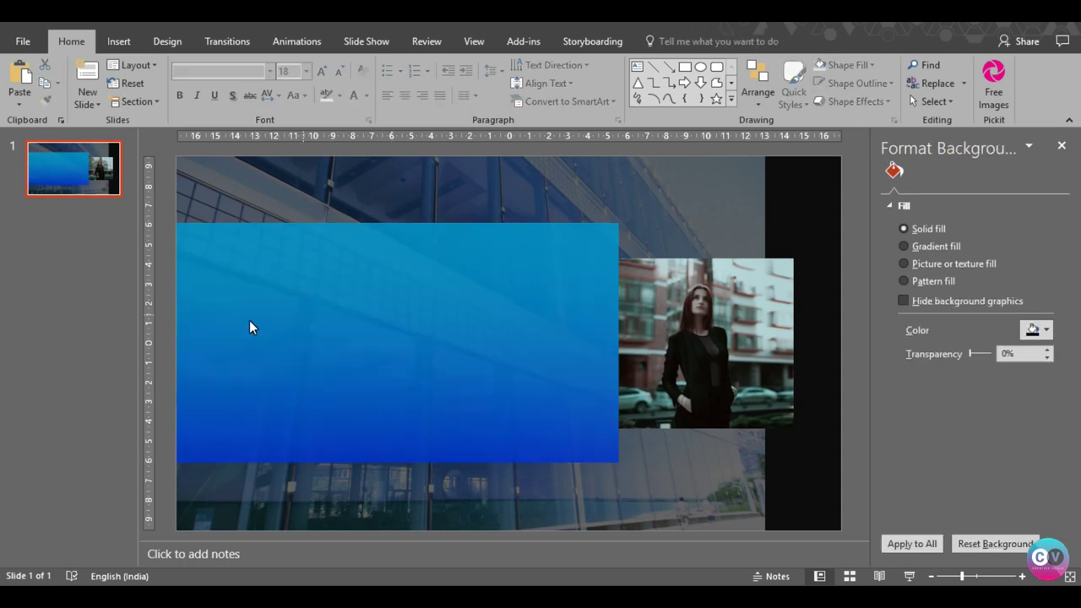
{"action": "left_click", "coordinate": [117, 41]}
{"action": "left_click", "coordinate": [579, 86]}
Add the title text box on the band in Roboto with loose spacing and uppercase
{"action": "left_click_drag", "start_coordinate": [280, 232], "coordinate": [537, 258]}
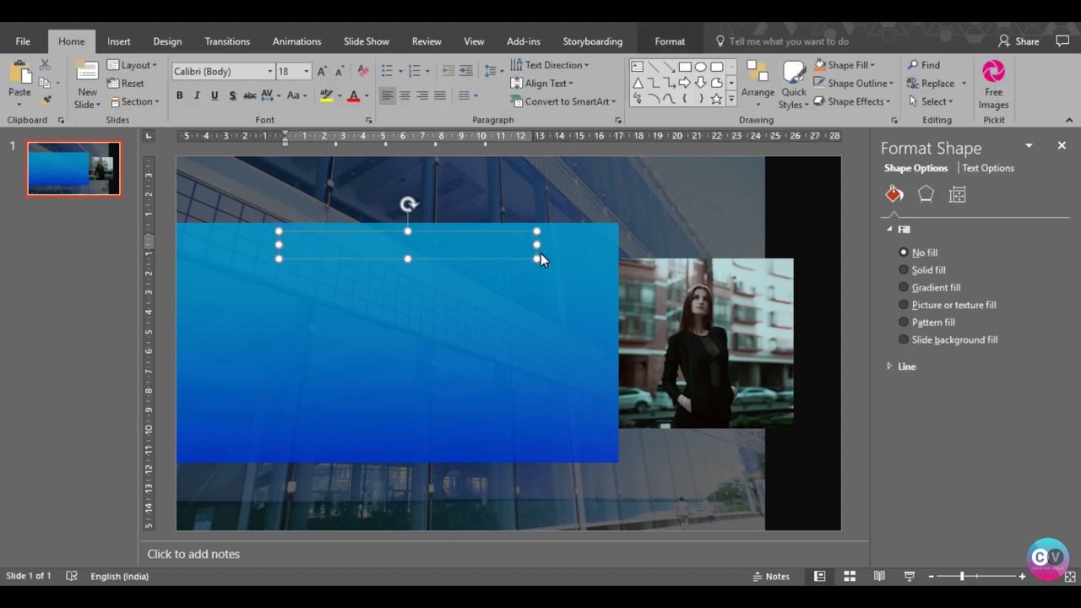
{"action": "type", "text": "busin"}
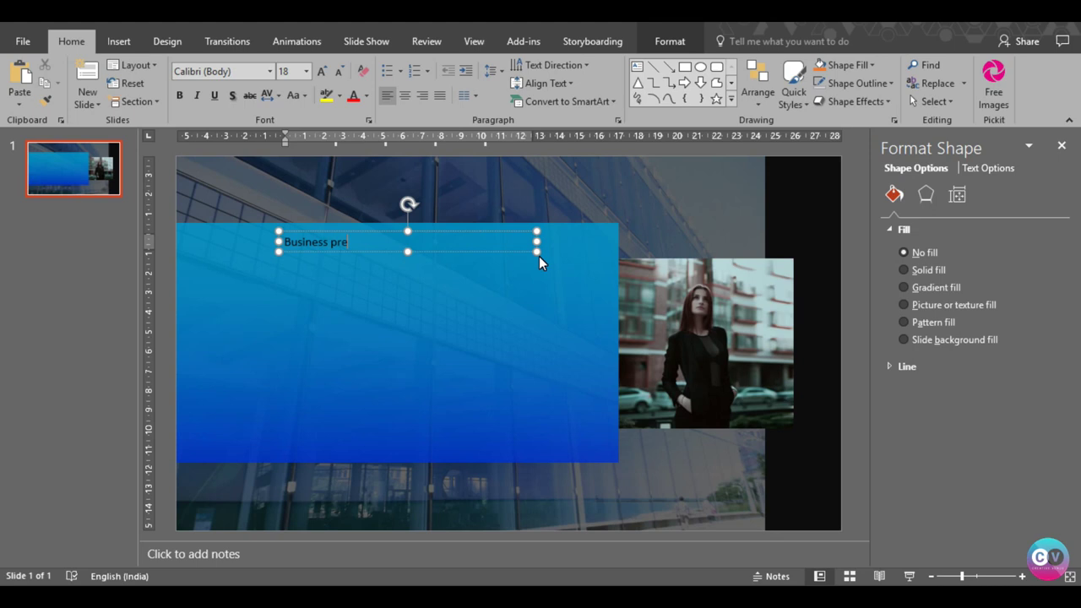
{"action": "type", "text": "tation"}
{"action": "key", "text": "ctrl+a"}
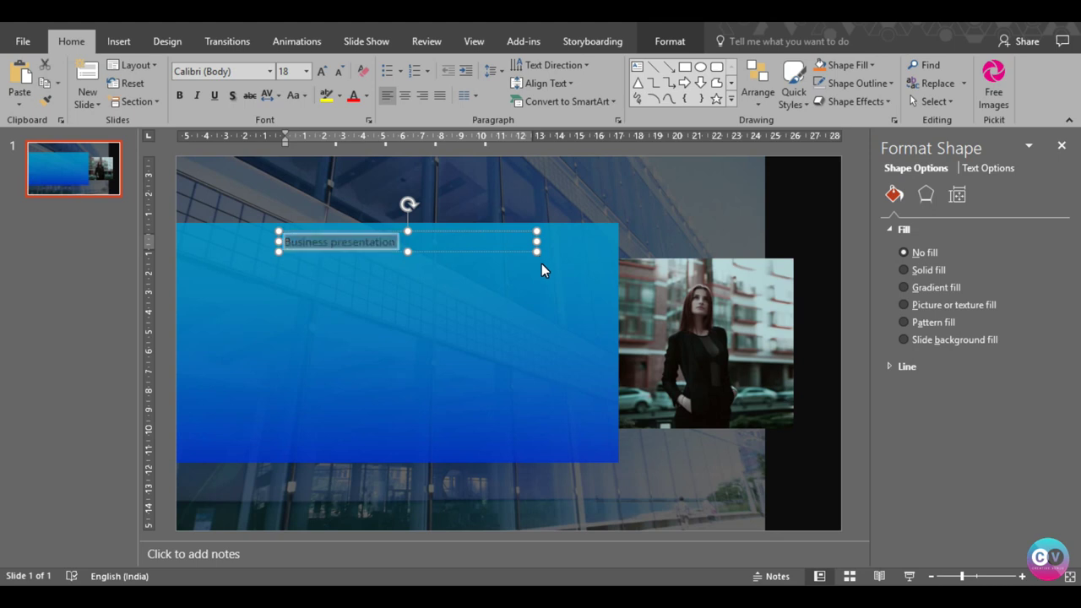
{"action": "left_click", "coordinate": [218, 76]}
{"action": "type", "text": "Roboto"}
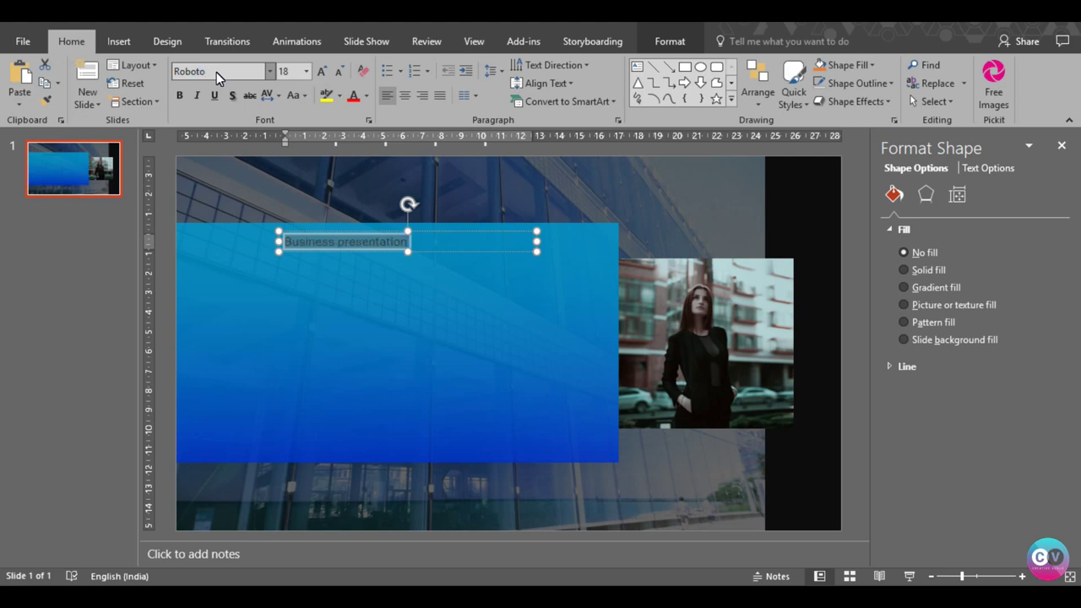
{"action": "left_click", "coordinate": [269, 94]}
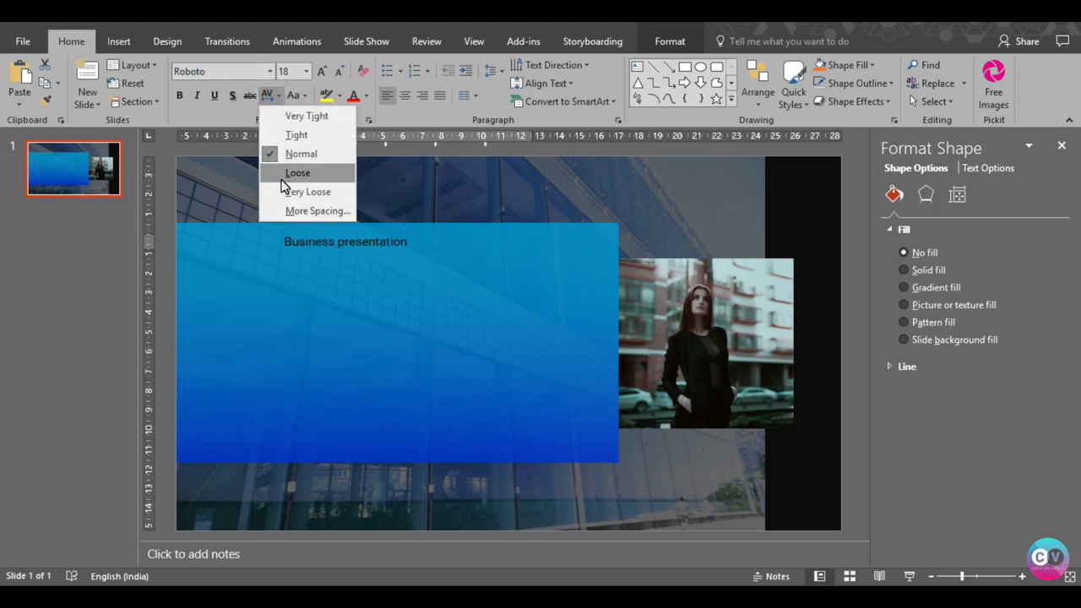
{"action": "left_click", "coordinate": [283, 175]}
{"action": "left_click", "coordinate": [293, 95]}
{"action": "left_click", "coordinate": [319, 154]}
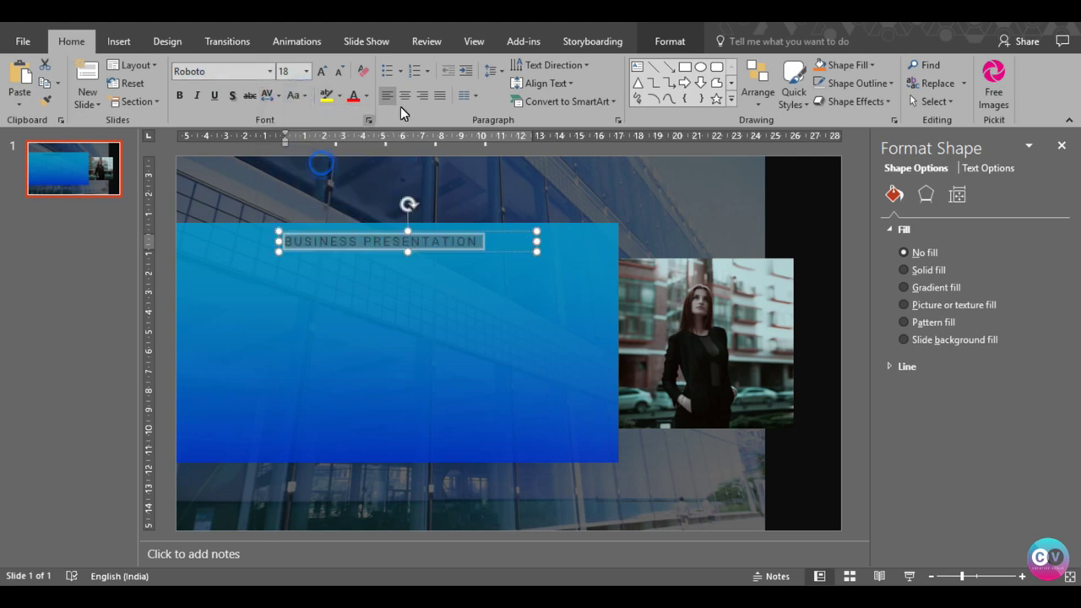
Centre the title text, enlarge it to 28, widen the box and make it white
{"action": "left_click", "coordinate": [405, 94]}
{"action": "left_click", "coordinate": [322, 71]}
{"action": "left_click", "coordinate": [322, 71]}
{"action": "left_click", "coordinate": [322, 71]}
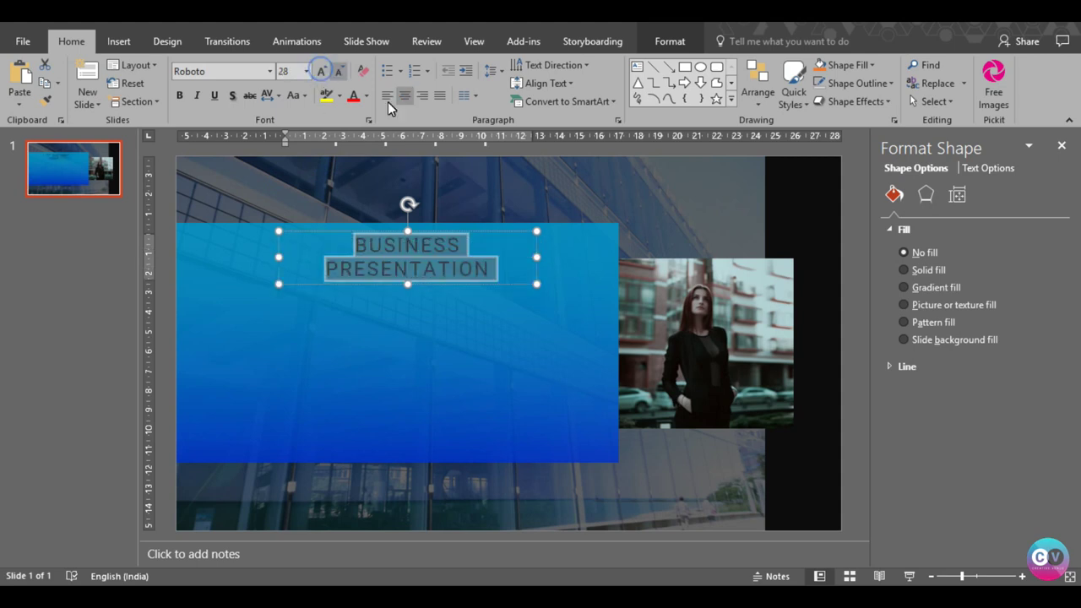
{"action": "left_click_drag", "start_coordinate": [537, 257], "coordinate": [565, 253]}
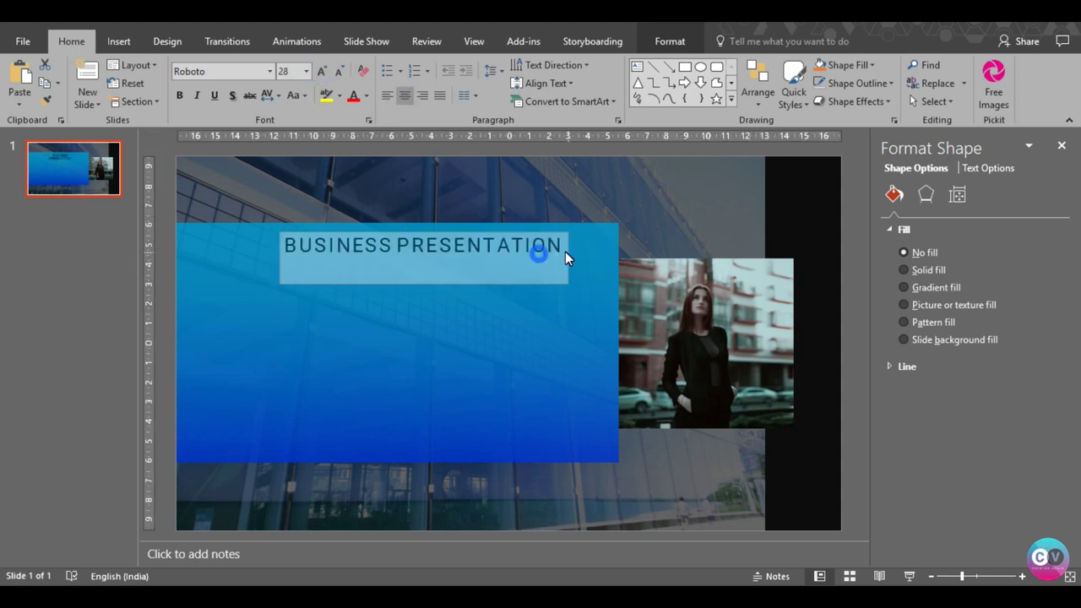
{"action": "left_click", "coordinate": [365, 96]}
{"action": "left_click", "coordinate": [355, 135]}
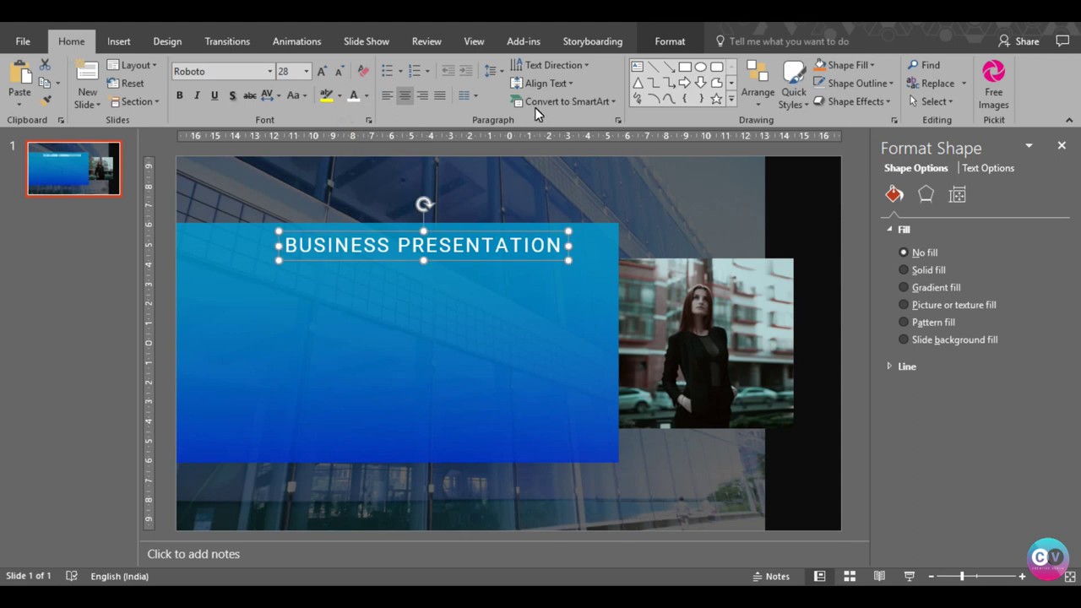
Centre the title box on the slide over the band and reduce it to 20 pt
{"action": "left_click", "coordinate": [670, 41]}
{"action": "left_click", "coordinate": [809, 65]}
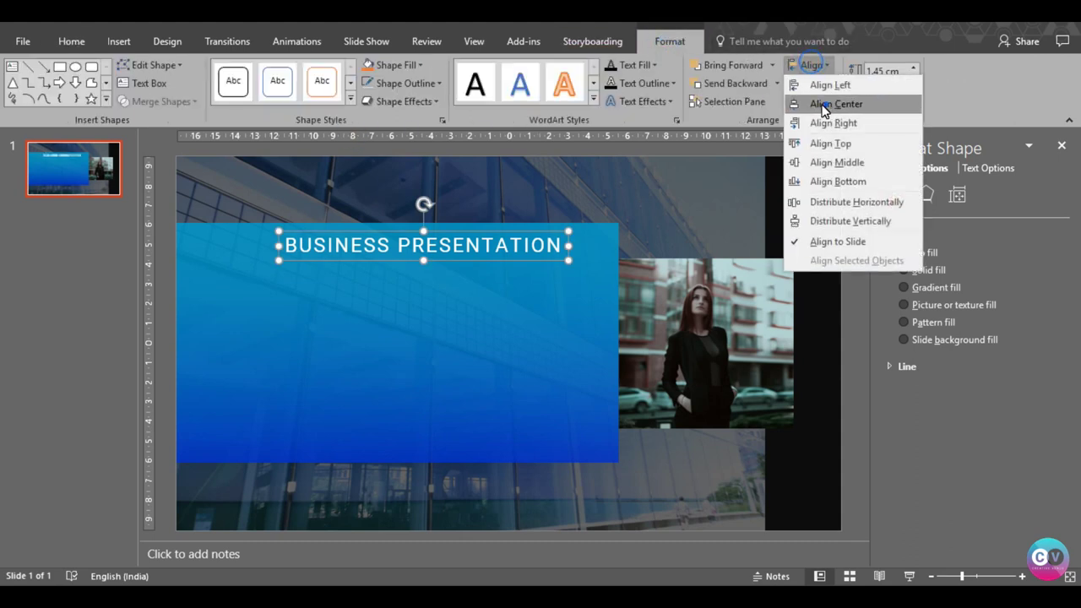
{"action": "left_click", "coordinate": [823, 108]}
{"action": "left_click_drag", "start_coordinate": [601, 261], "coordinate": [492, 264]}
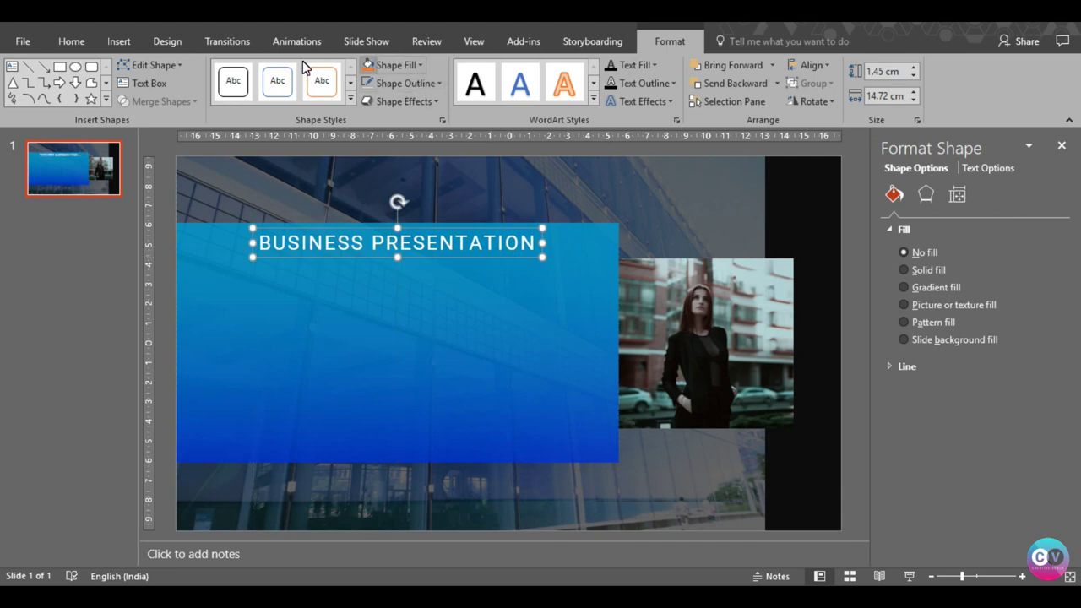
{"action": "left_click", "coordinate": [71, 44]}
{"action": "left_click", "coordinate": [341, 73]}
{"action": "left_click", "coordinate": [341, 74]}
{"action": "left_click_drag", "start_coordinate": [430, 255], "coordinate": [426, 252]}
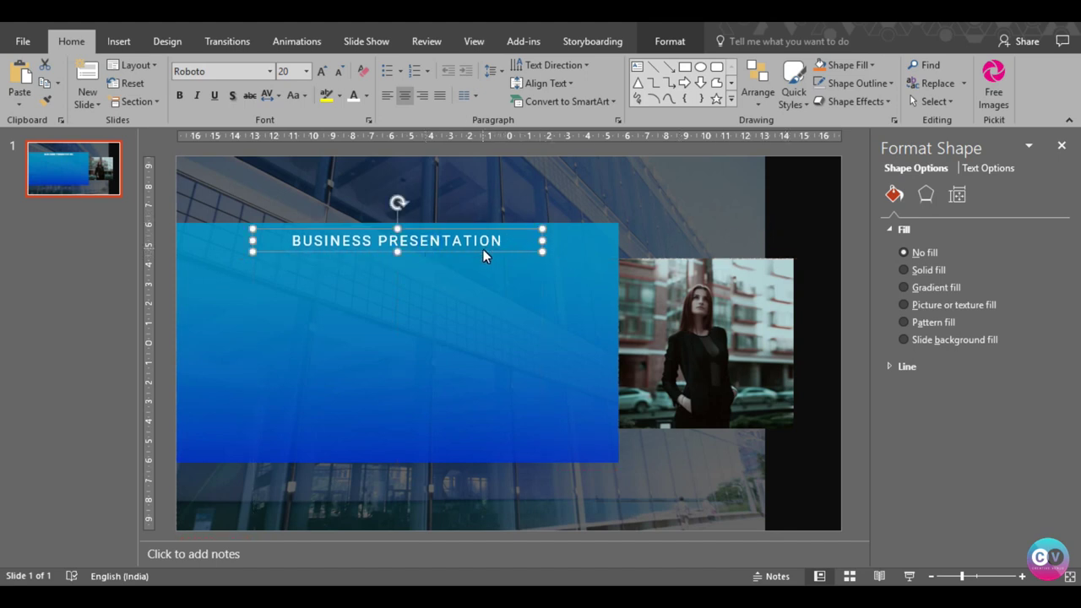
Duplicate the title below it and retype the copy as 'Add your subtitle here'
{"action": "key", "text": "ctrl+c"}
{"action": "key", "text": "ctrl+v"}
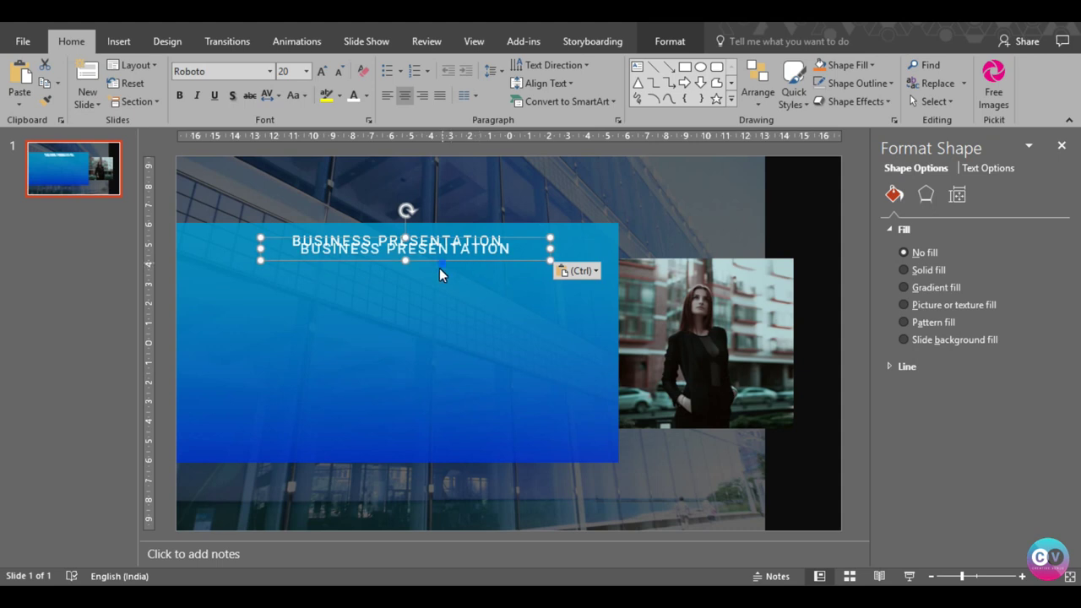
{"action": "left_click_drag", "start_coordinate": [439, 268], "coordinate": [433, 275]}
{"action": "triple_click", "coordinate": [395, 259]}
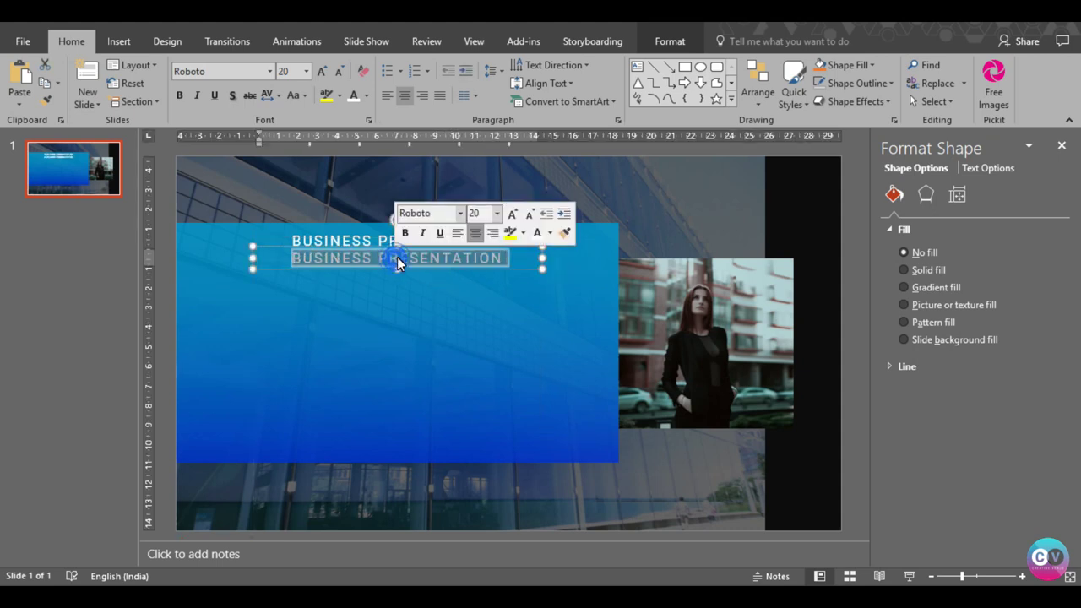
{"action": "key", "text": "BackSpace"}
{"action": "type", "text": "Add your subtitle here"}
Format the subtitle at 14 pt, uppercase, with normal letter spacing
{"action": "key", "text": "shift+Home"}
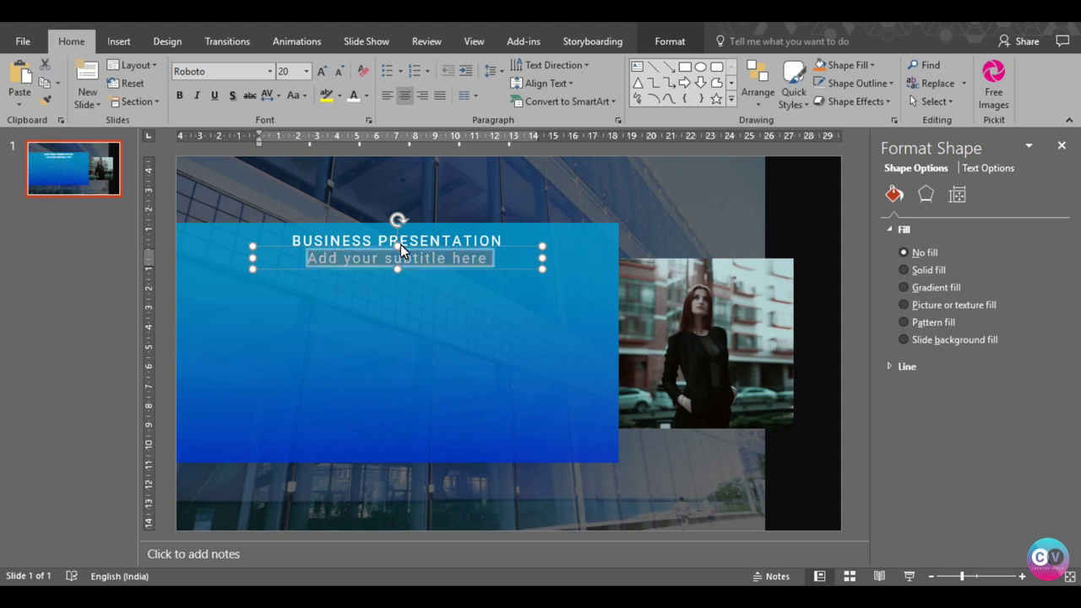
{"action": "left_click", "coordinate": [337, 74]}
{"action": "left_click", "coordinate": [337, 75]}
{"action": "left_click", "coordinate": [337, 75]}
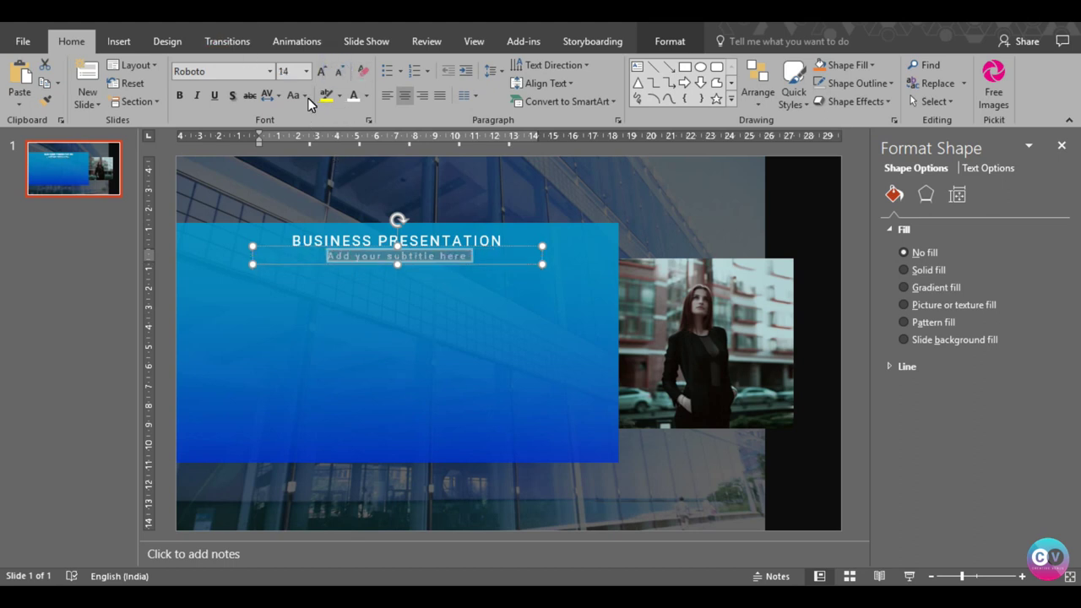
{"action": "left_click", "coordinate": [304, 96]}
{"action": "left_click", "coordinate": [307, 169]}
{"action": "left_click", "coordinate": [304, 96]}
{"action": "left_click", "coordinate": [305, 149]}
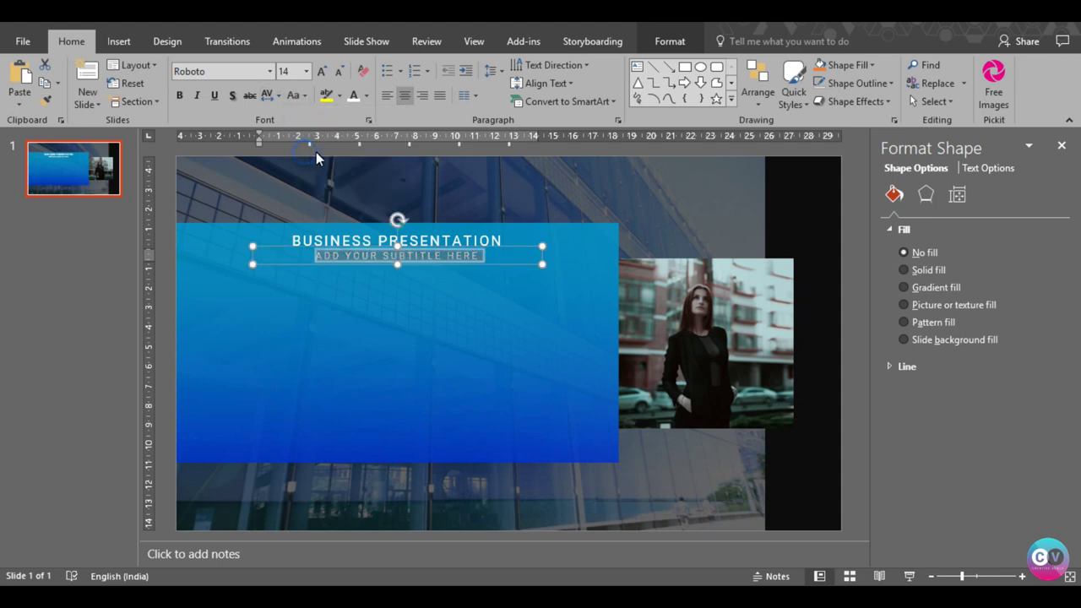
{"action": "left_click", "coordinate": [277, 100]}
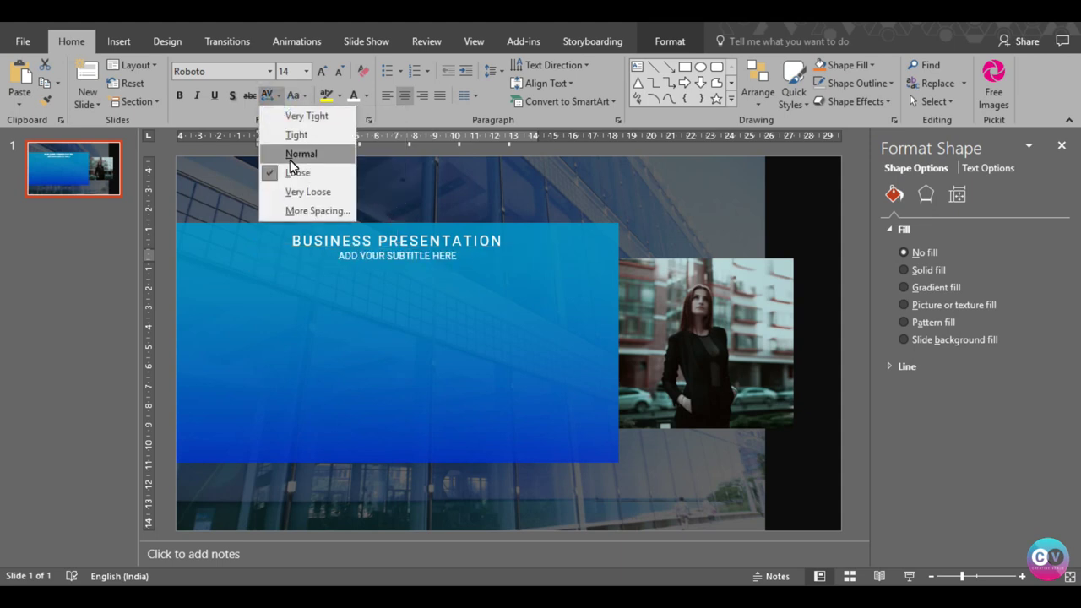
{"action": "left_click", "coordinate": [290, 157]}
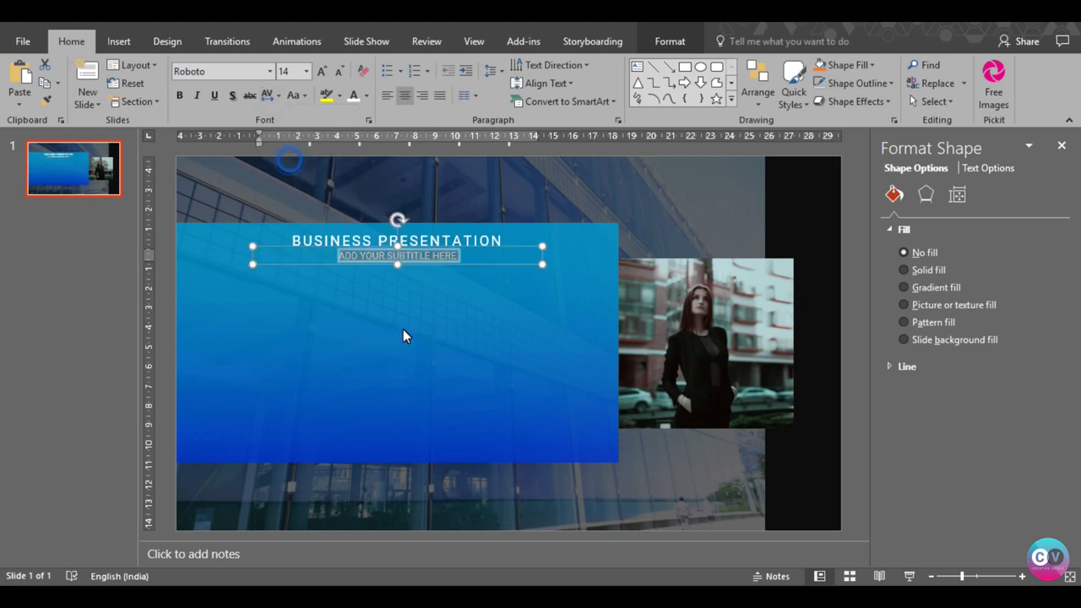
{"action": "left_click", "coordinate": [414, 264]}
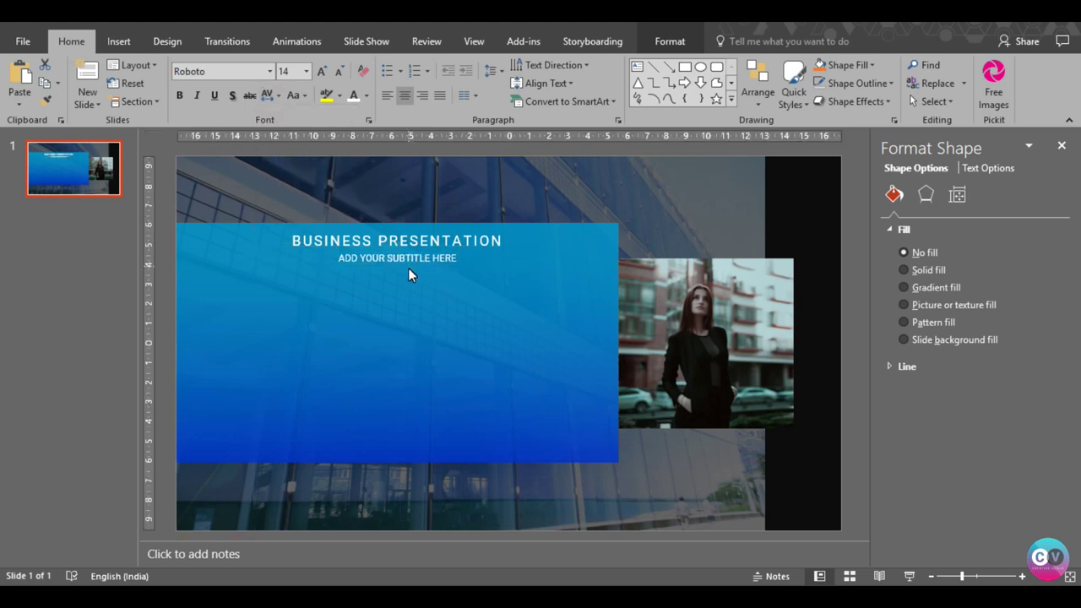
Centre the subtitle under the title and set the title font to Roboto Black
{"action": "left_click_drag", "start_coordinate": [408, 263], "coordinate": [421, 262]}
{"action": "left_click_drag", "start_coordinate": [421, 263], "coordinate": [404, 266]}
{"action": "double_click", "coordinate": [378, 241]}
{"action": "left_click", "coordinate": [378, 240]}
{"action": "left_click", "coordinate": [215, 72]}
{"action": "left_click", "coordinate": [227, 72]}
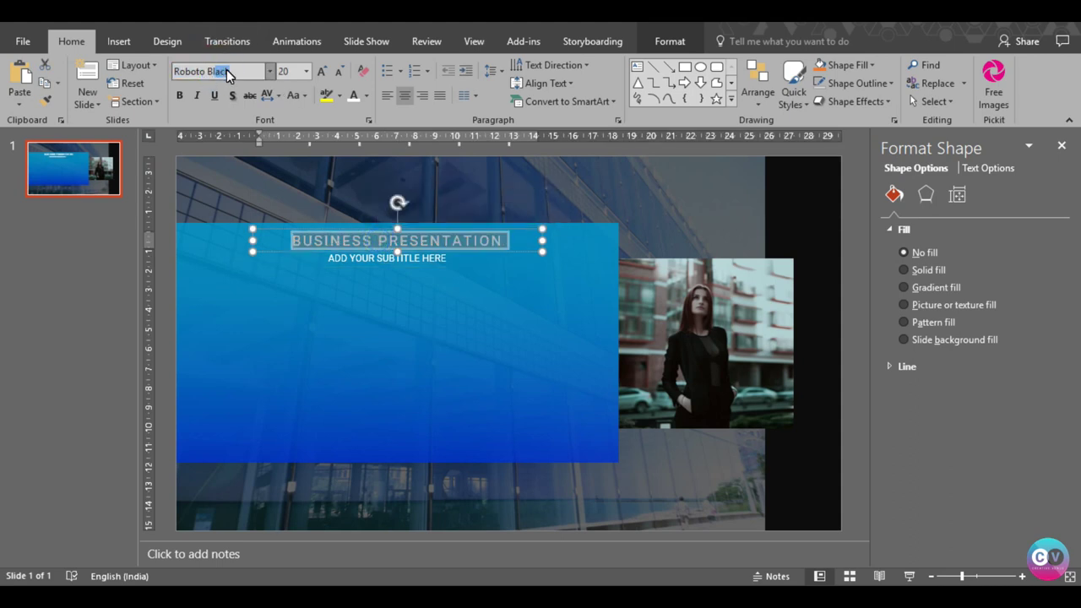
{"action": "key", "text": "Return"}
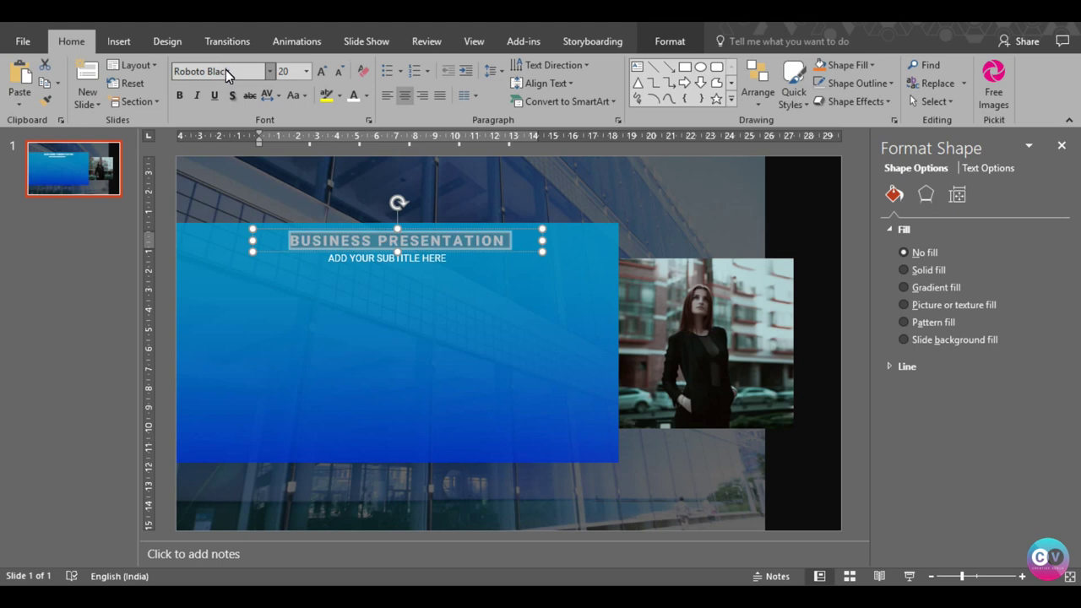
{"action": "left_click", "coordinate": [805, 325]}
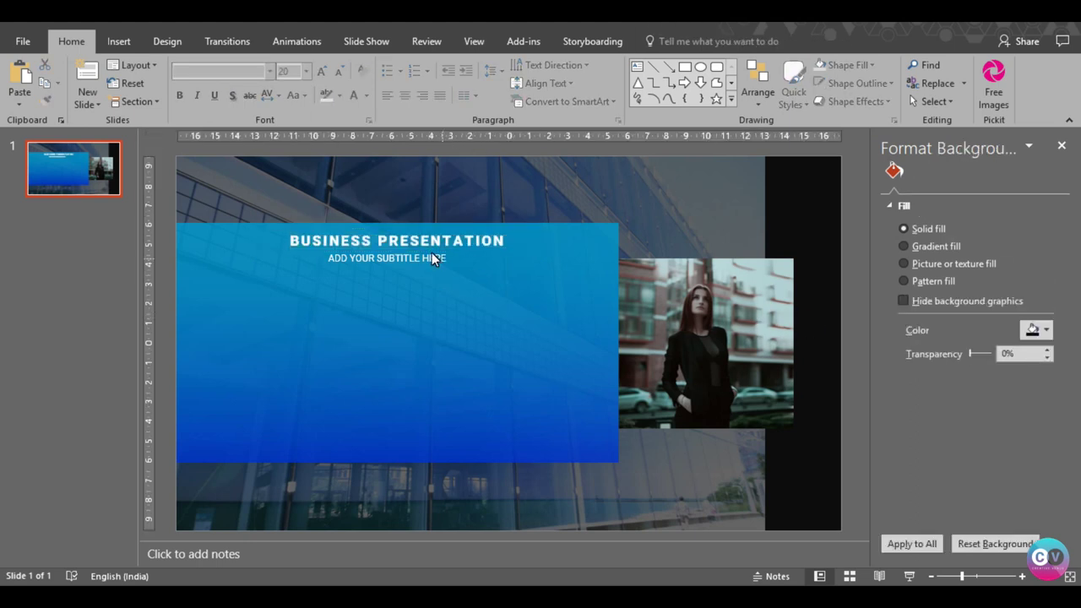
Set the subtitle font to Roboto Thin
{"action": "triple_click", "coordinate": [399, 257]}
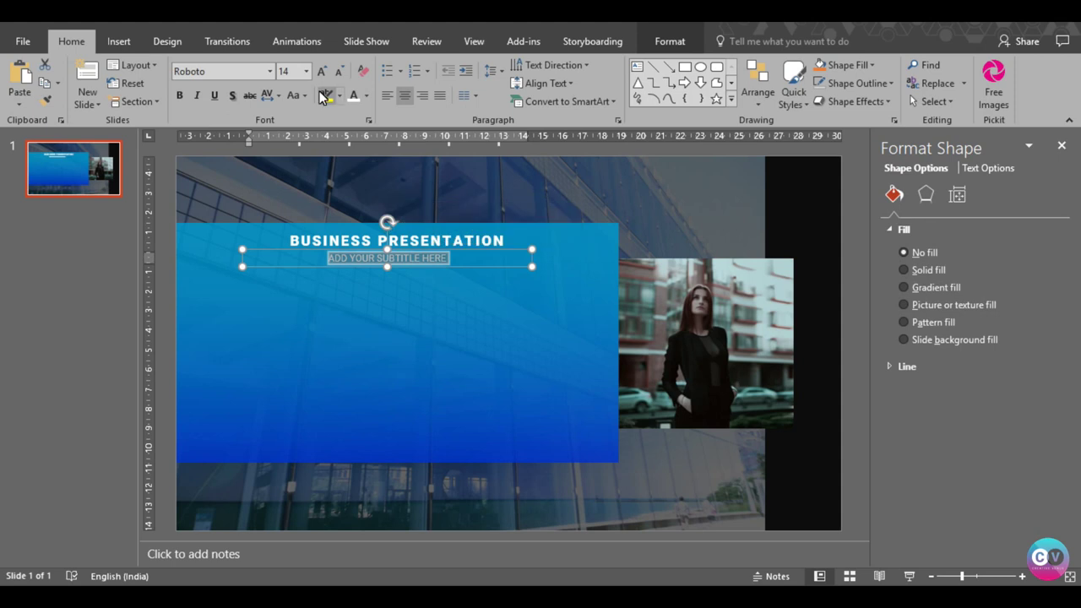
{"action": "left_click", "coordinate": [269, 71]}
{"action": "scroll", "coordinate": [364, 359], "scroll_direction": "down", "scroll_amount": 4}
{"action": "left_click_drag", "start_coordinate": [379, 381], "coordinate": [386, 413]}
{"action": "scroll", "coordinate": [386, 409], "scroll_direction": "down", "scroll_amount": 1}
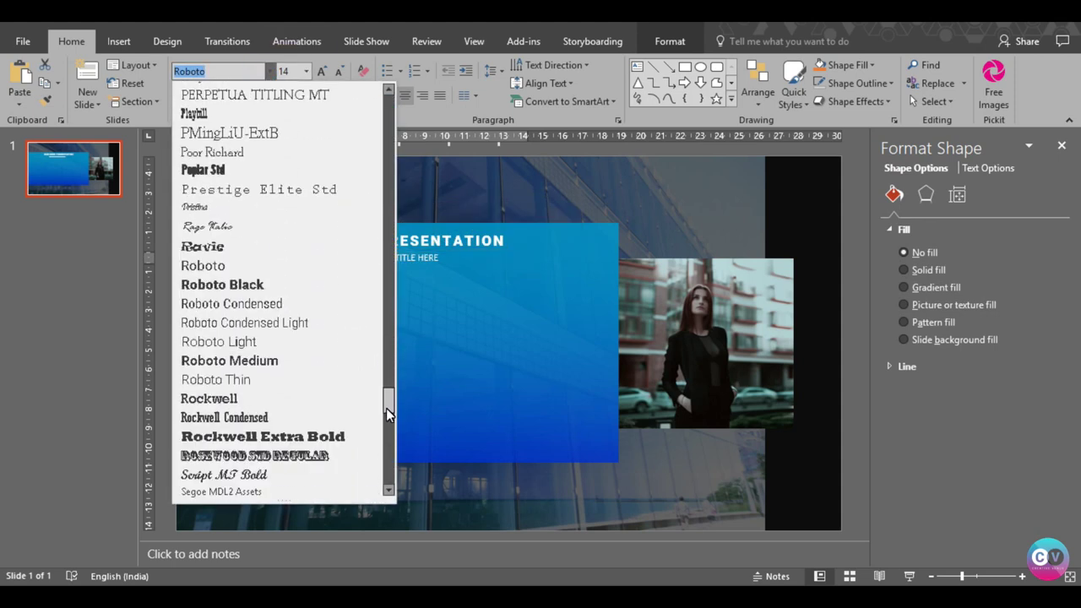
{"action": "left_click", "coordinate": [250, 384]}
{"action": "left_click", "coordinate": [839, 387]}
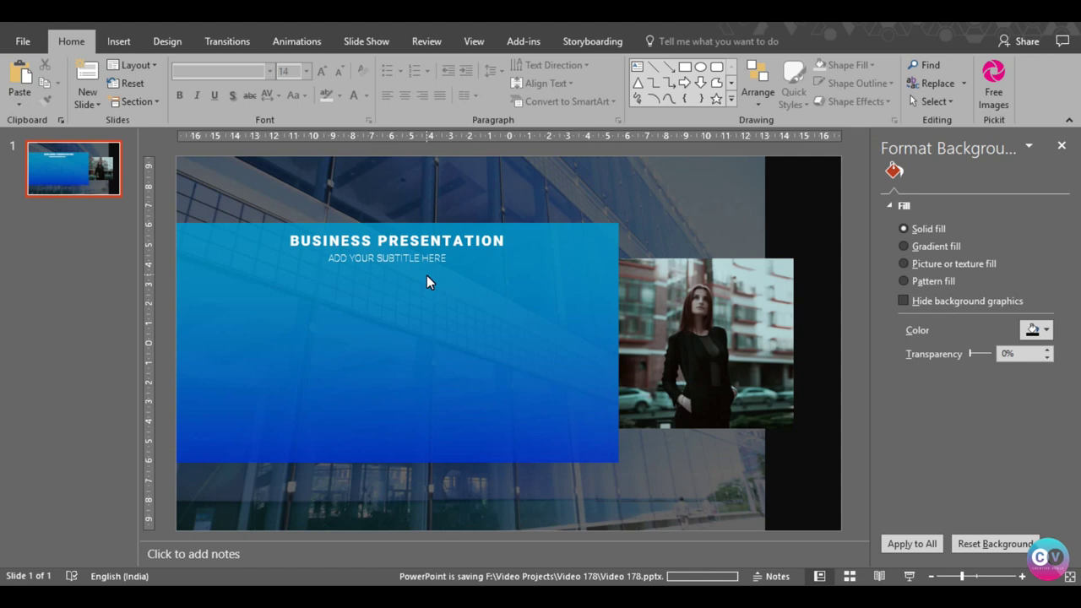
Review the subtitle and photo, then choose the Oval from the shapes gallery
{"action": "triple_click", "coordinate": [419, 270]}
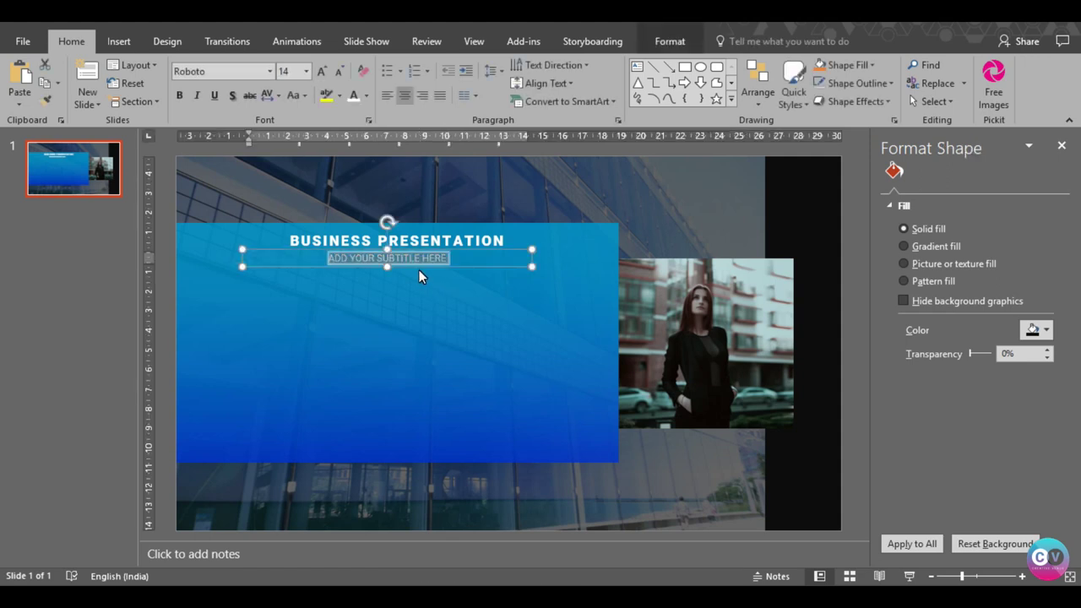
{"action": "left_click", "coordinate": [775, 413]}
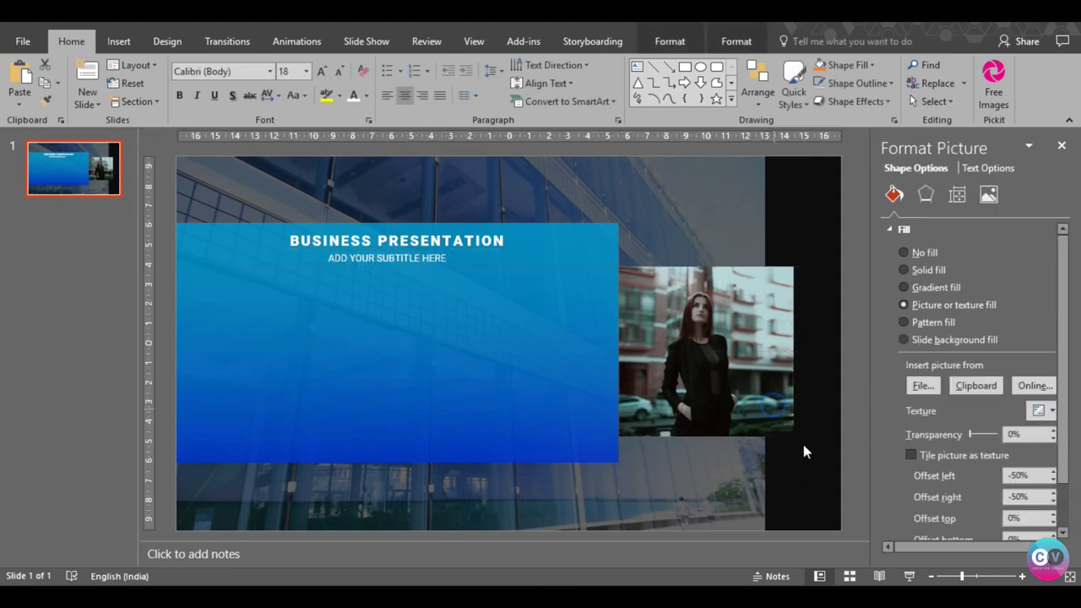
{"action": "left_click", "coordinate": [824, 430]}
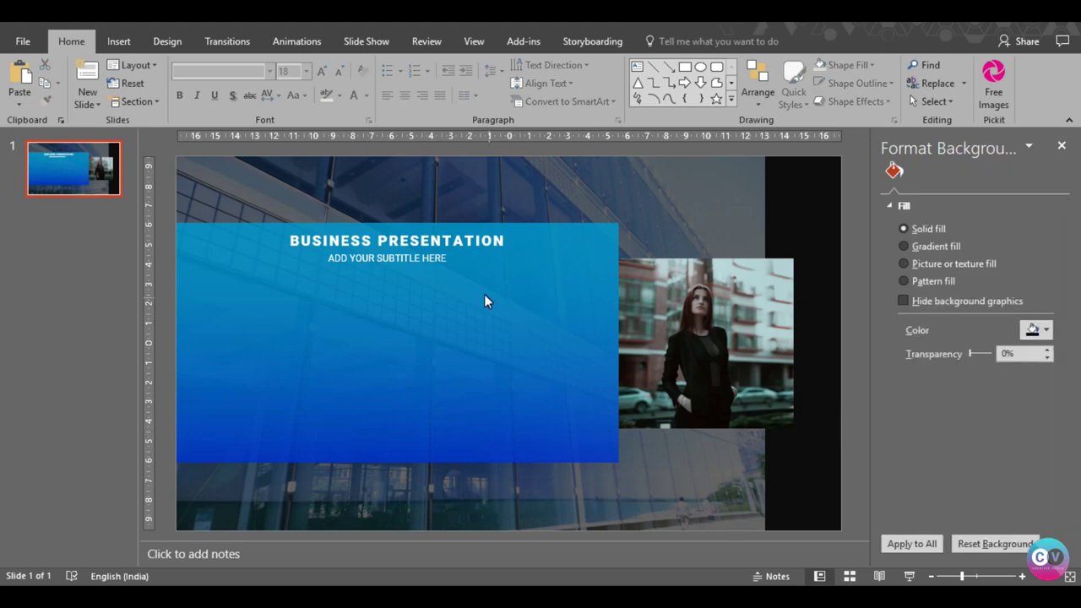
{"action": "left_click", "coordinate": [118, 41]}
{"action": "left_click", "coordinate": [267, 102]}
{"action": "left_click", "coordinate": [329, 138]}
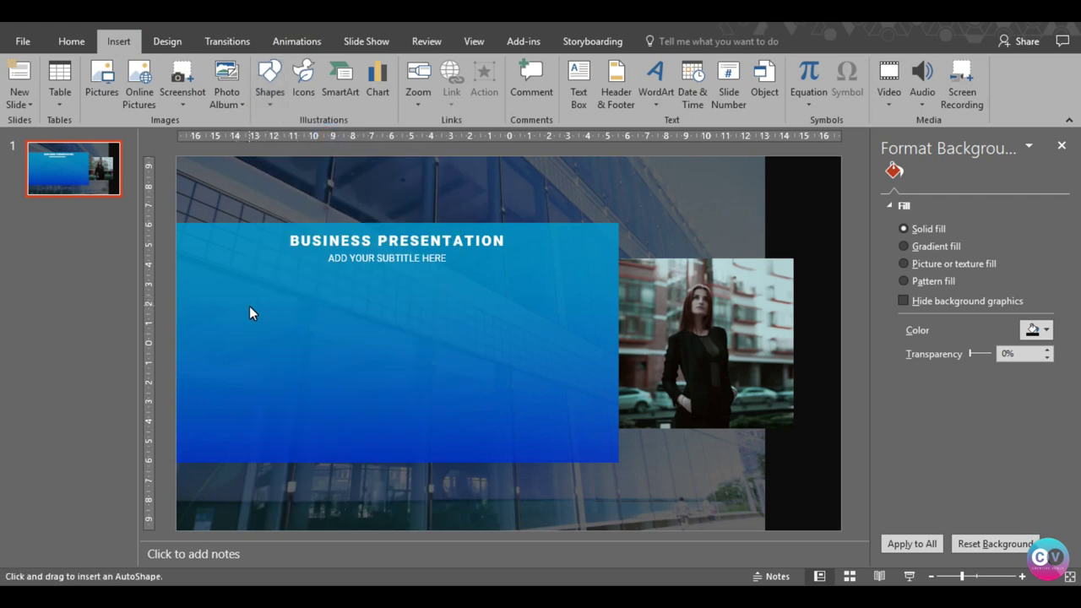
Draw a small circle below the subtitle with no outline and a dark navy fill
{"action": "mouse_move", "coordinate": [249, 306]}
{"action": "left_mouse_down"}
{"action": "mouse_move", "coordinate": [299, 347]}
{"action": "mouse_move", "coordinate": [288, 326]}
{"action": "mouse_move", "coordinate": [246, 324]}
{"action": "mouse_move", "coordinate": [256, 322]}
{"action": "left_mouse_up"}
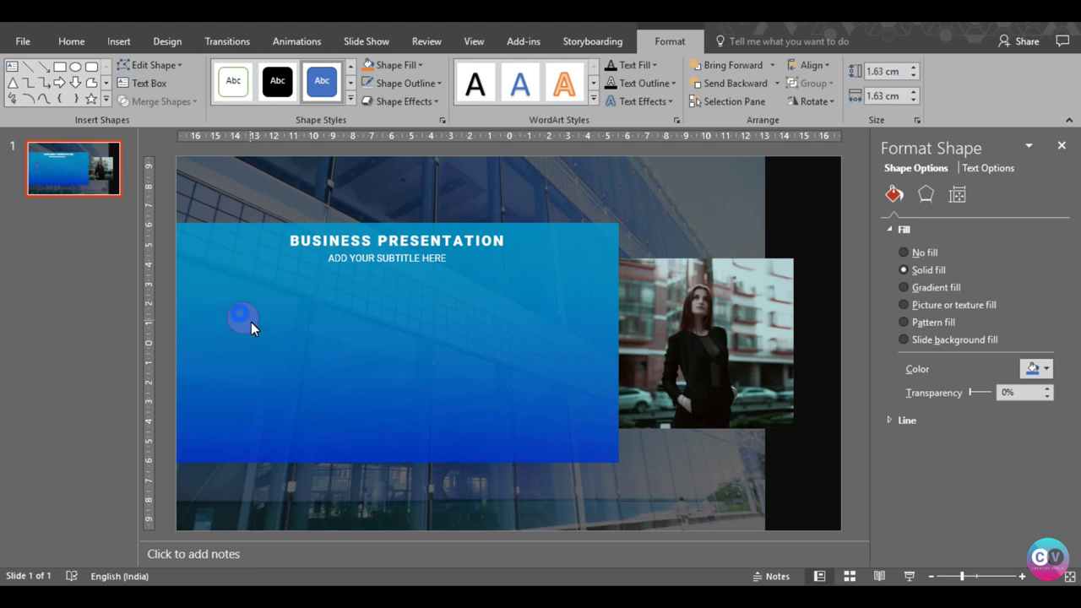
{"action": "left_click", "coordinate": [412, 99]}
{"action": "left_click", "coordinate": [421, 84]}
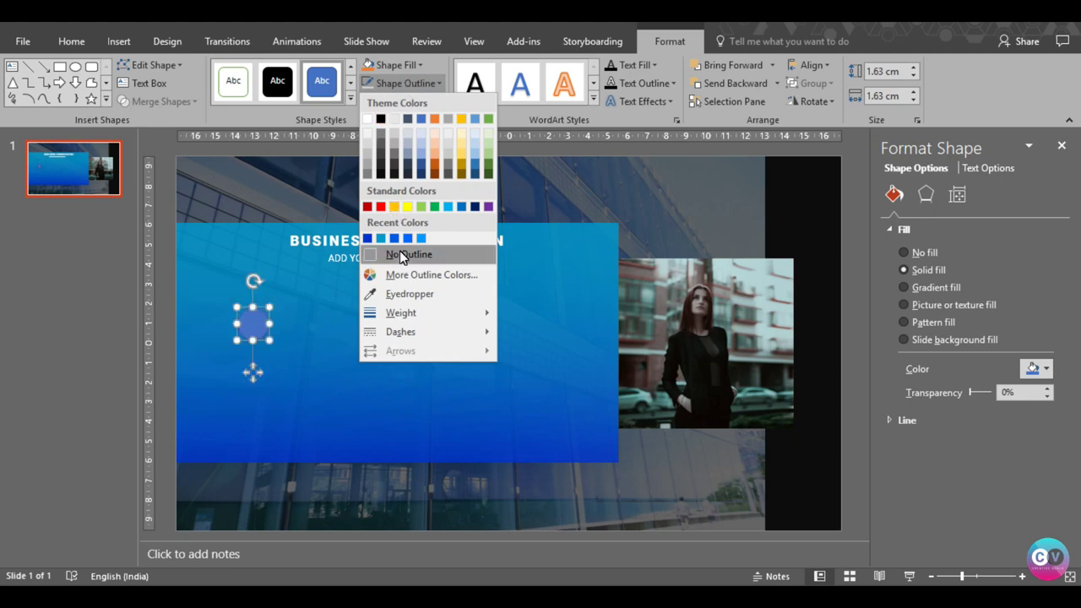
{"action": "left_click", "coordinate": [405, 254]}
{"action": "left_click", "coordinate": [414, 68]}
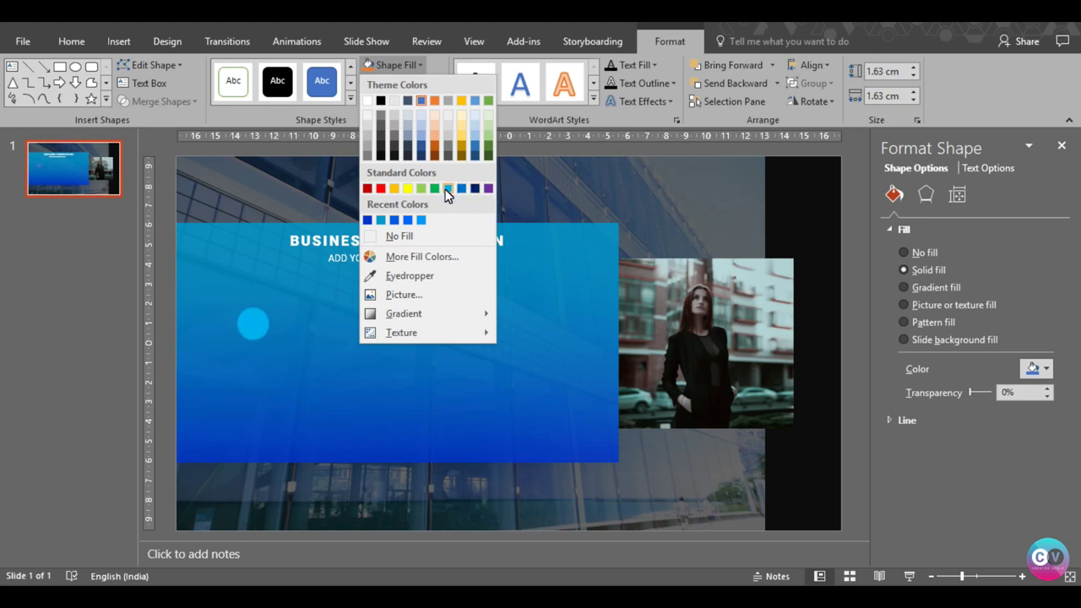
{"action": "right_click", "coordinate": [475, 194]}
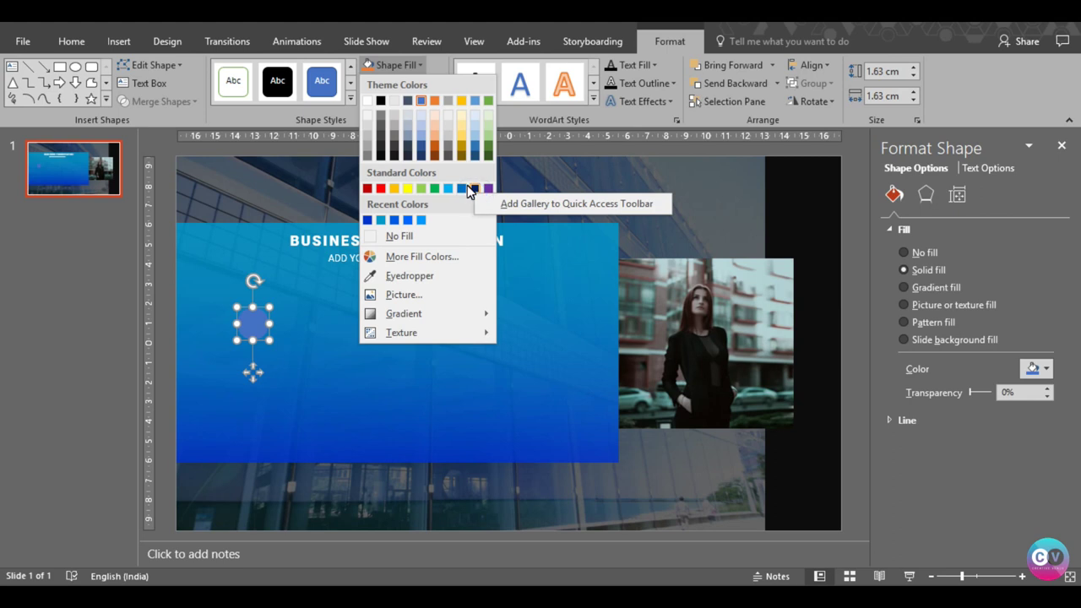
{"action": "left_click", "coordinate": [475, 189]}
Fill the circle dark blue and paste two copies in a row across the band
{"action": "left_click", "coordinate": [475, 189]}
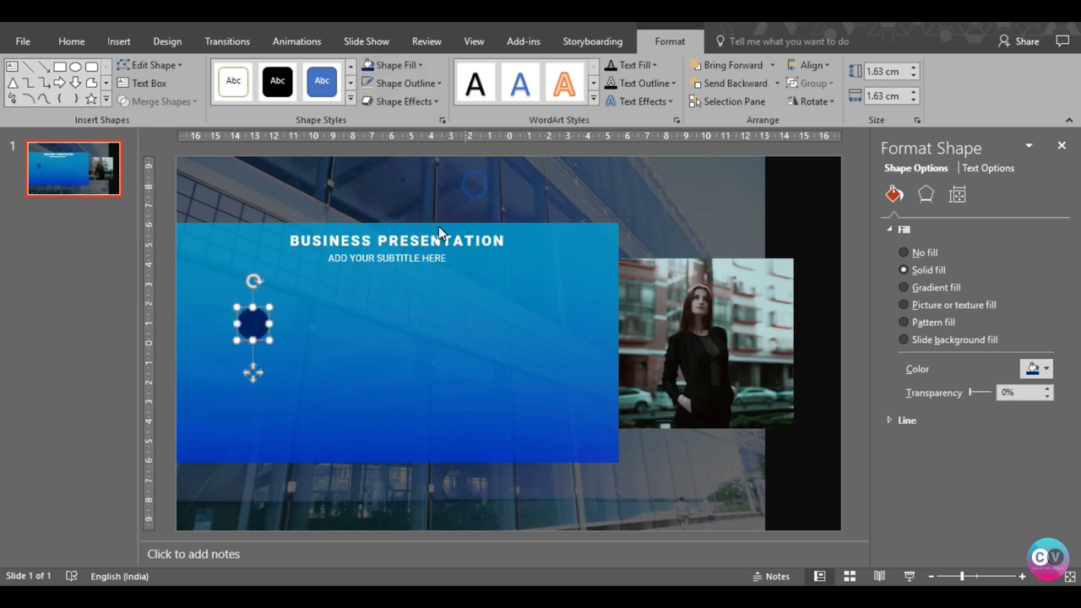
{"action": "key", "text": "ctrl+c"}
{"action": "key", "text": "ctrl+v"}
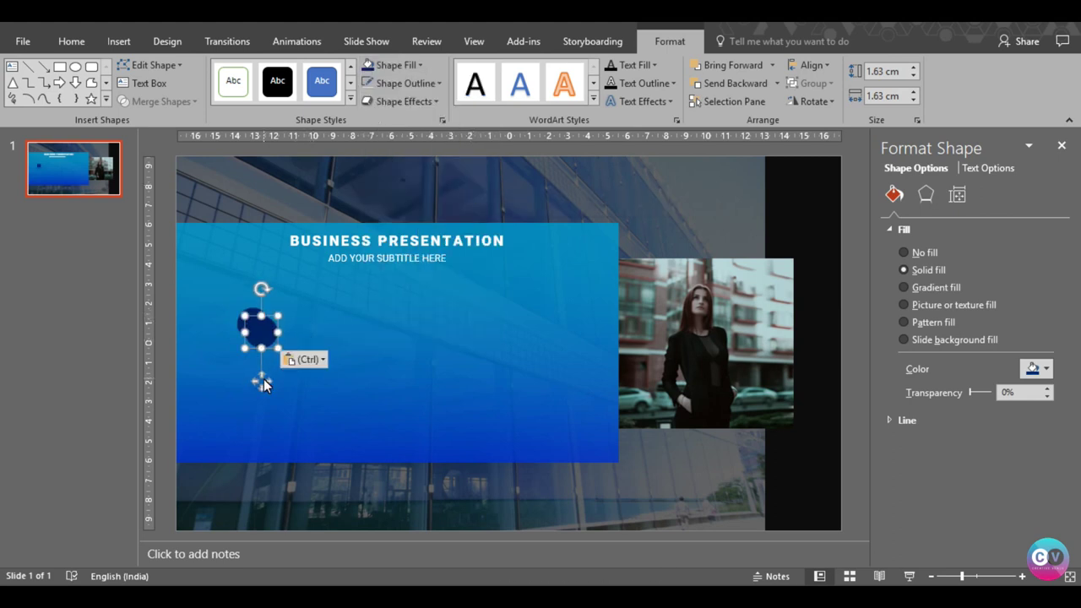
{"action": "key", "text": "Right"}
{"action": "key", "text": "Right"}
{"action": "key", "text": "Down"}
{"action": "key", "text": "Down"}
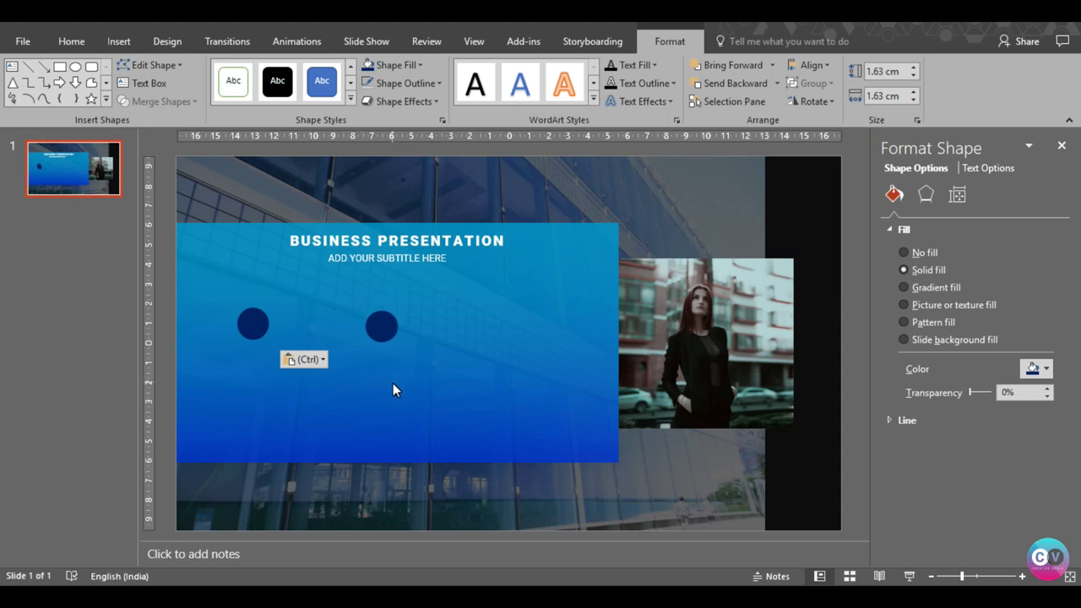
{"action": "key", "text": "Right"}
{"action": "key", "text": "Up"}
{"action": "key", "text": "Down"}
{"action": "key", "text": "Up"}
{"action": "key", "text": "Up"}
{"action": "key", "text": "ctrl+v"}
{"action": "left_click_drag", "start_coordinate": [422, 384], "coordinate": [519, 373]}
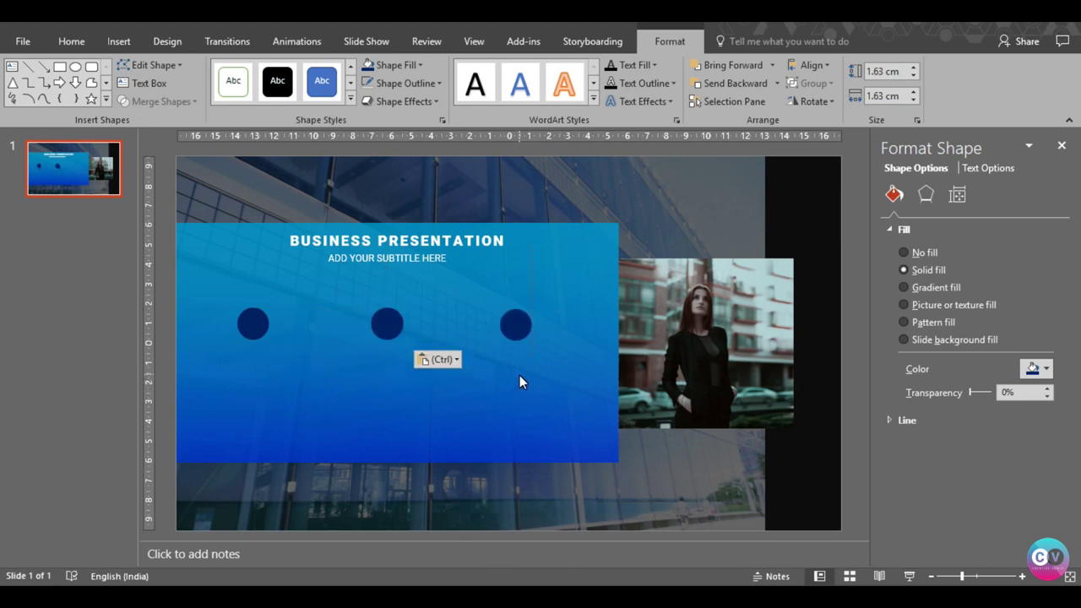
Distribute the three dark blue circles evenly apart
{"action": "left_click", "coordinate": [515, 323]}
{"action": "left_click", "coordinate": [387, 324], "text": "shift"}
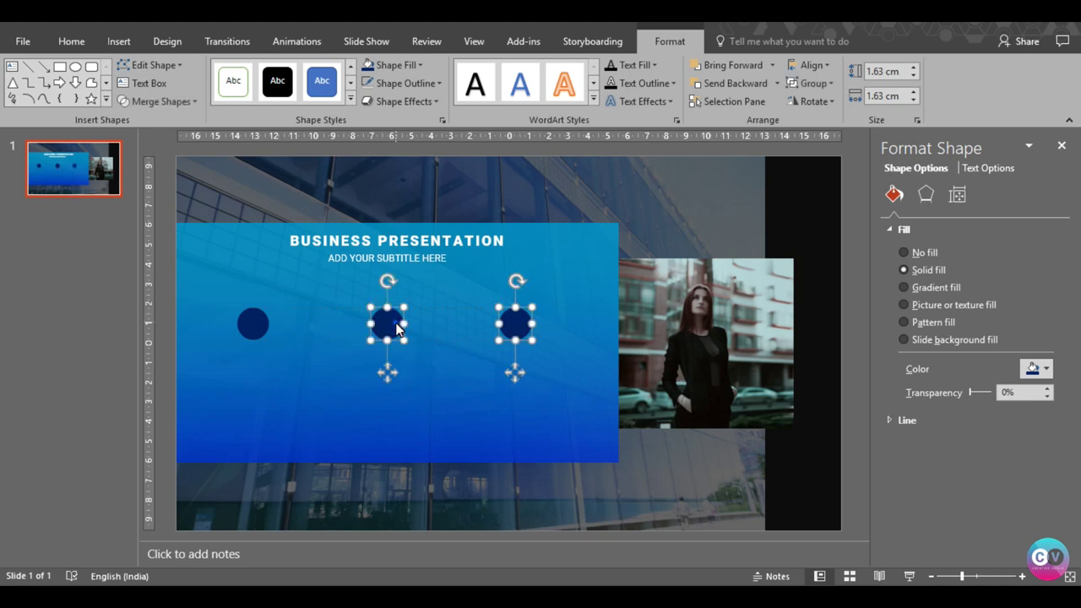
{"action": "left_click", "coordinate": [254, 329], "text": "shift"}
{"action": "left_click", "coordinate": [814, 64]}
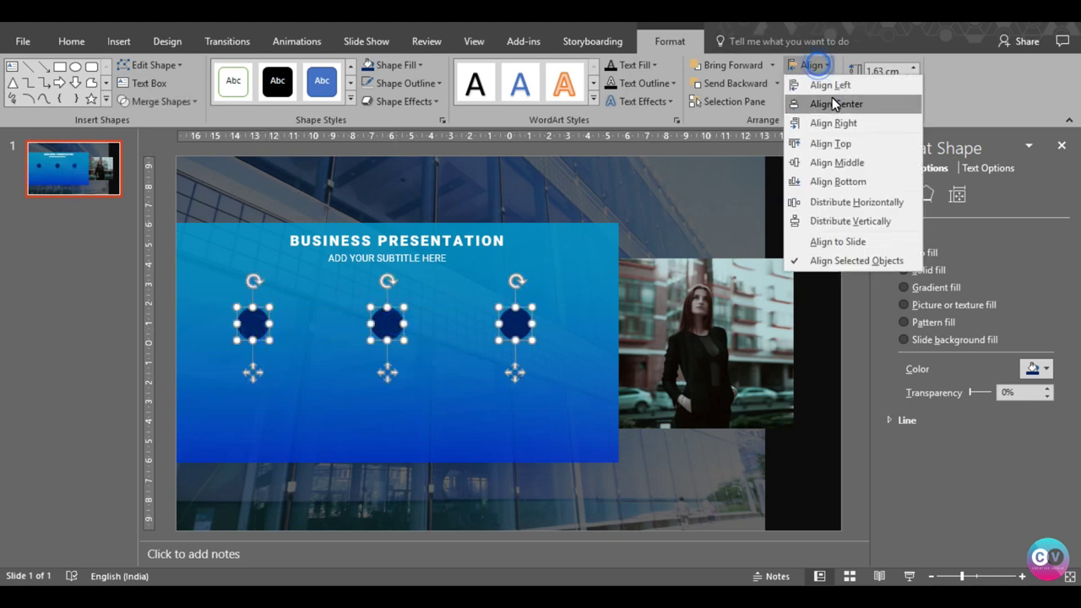
{"action": "left_click", "coordinate": [840, 202]}
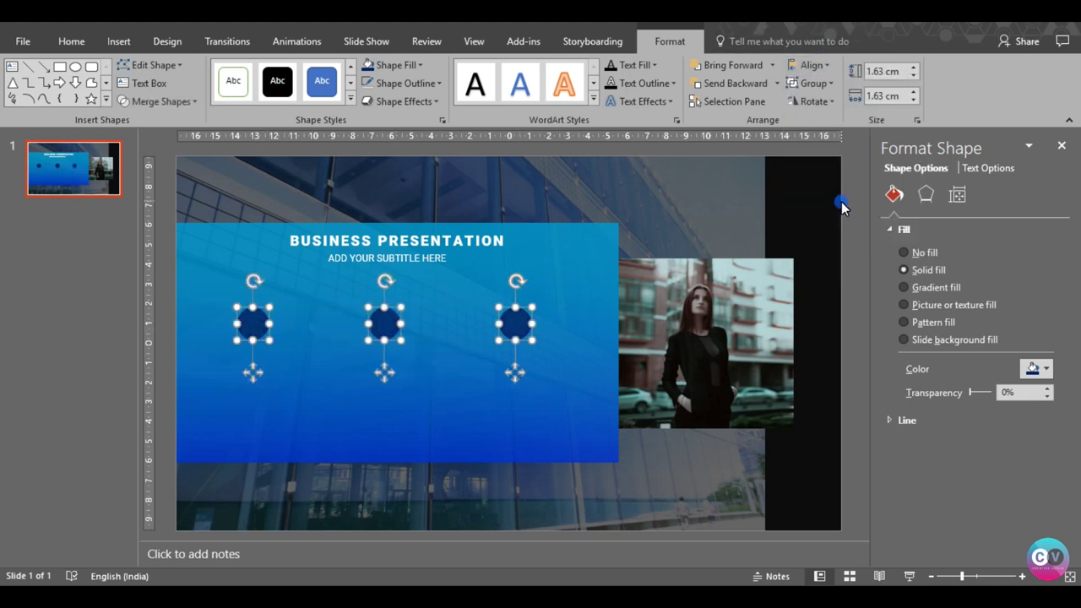
Group the three circles and centre the group horizontally on the blue band
{"action": "key", "text": "ctrl+g"}
{"action": "left_click", "coordinate": [542, 406], "text": "shift"}
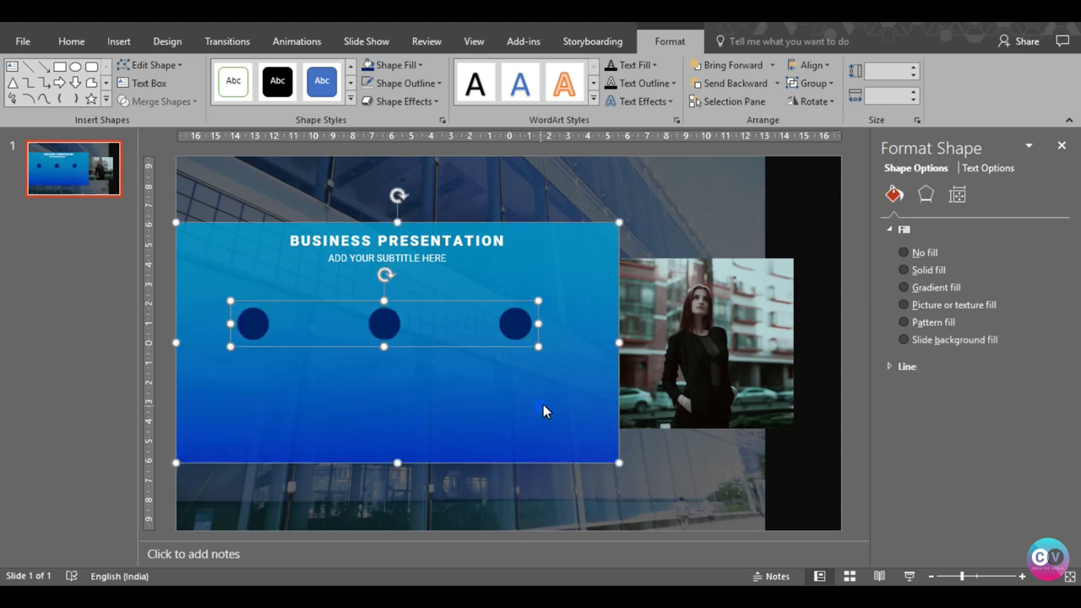
{"action": "left_click", "coordinate": [812, 65]}
{"action": "left_click", "coordinate": [823, 108]}
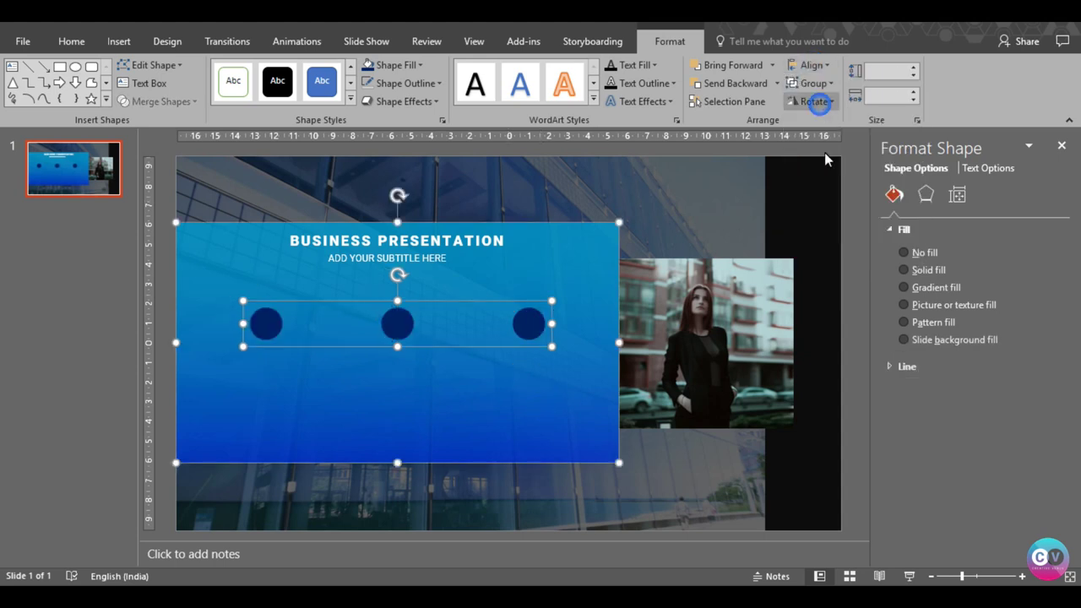
{"action": "left_click", "coordinate": [855, 367]}
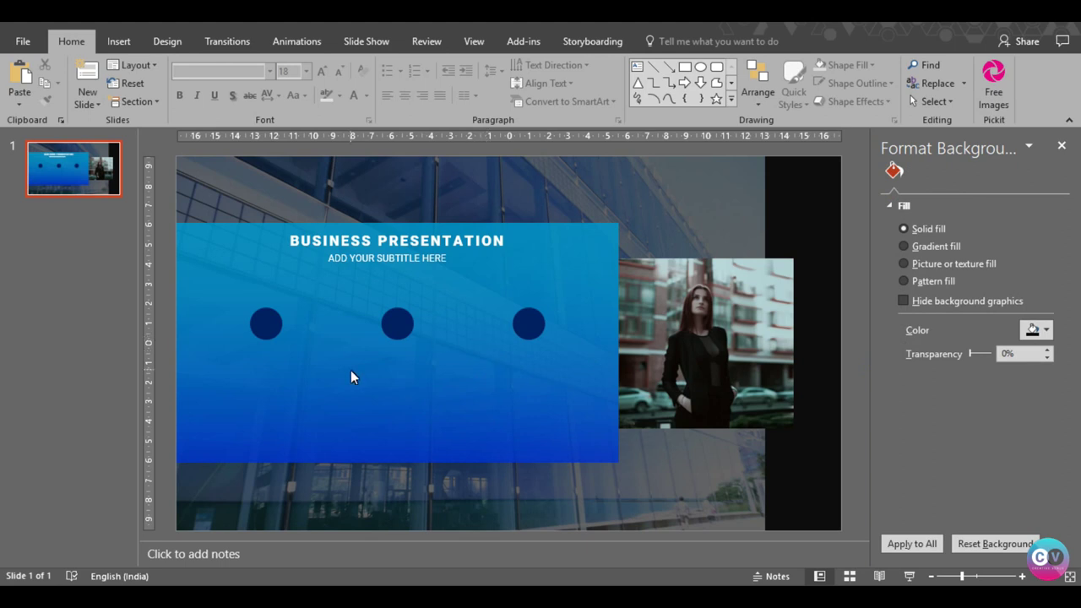
{"action": "left_click", "coordinate": [118, 40]}
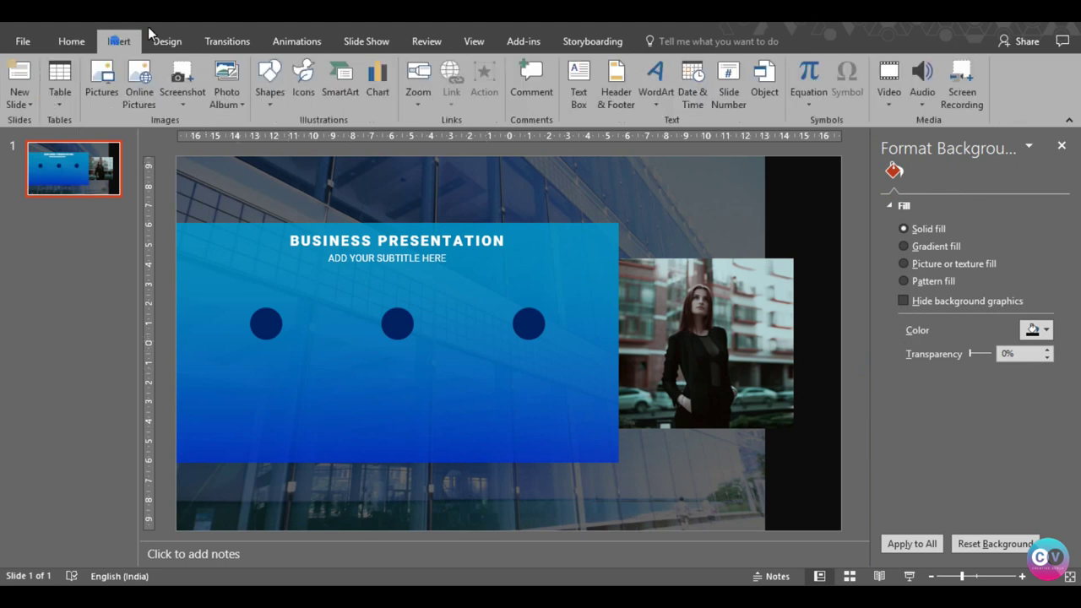
{"action": "left_click", "coordinate": [583, 88]}
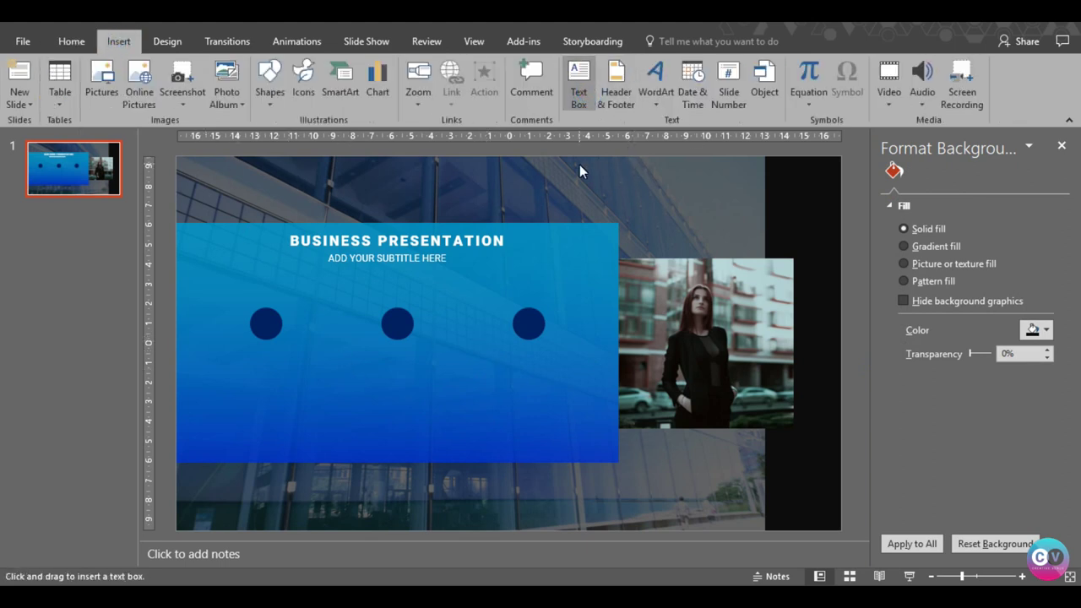
Add a centred 'heading a' text box below the first circle in Roboto
{"action": "left_click_drag", "start_coordinate": [271, 370], "coordinate": [335, 364]}
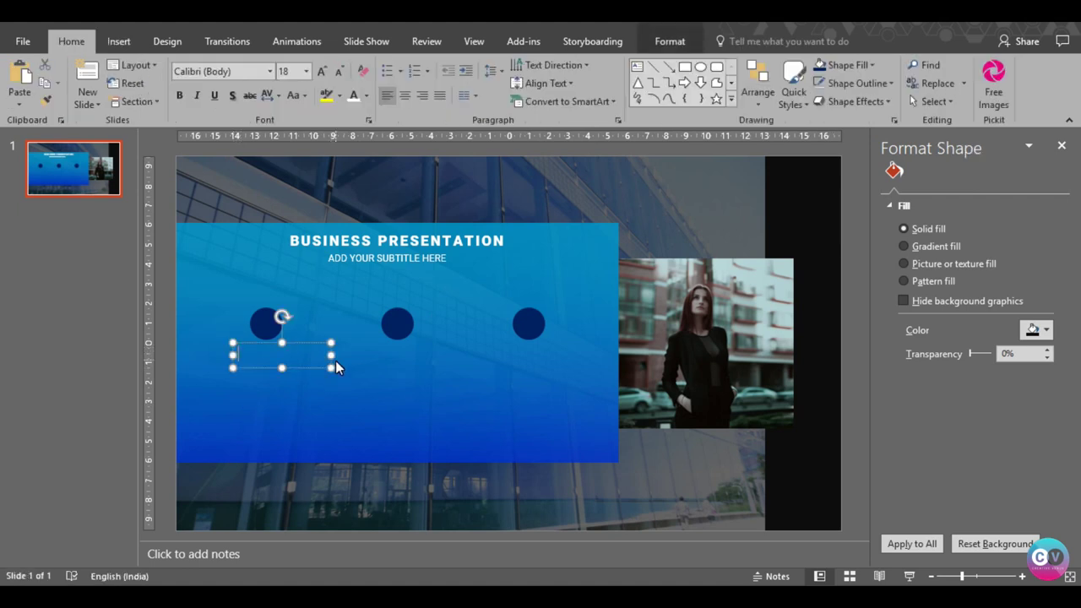
{"action": "type", "text": "heading a"}
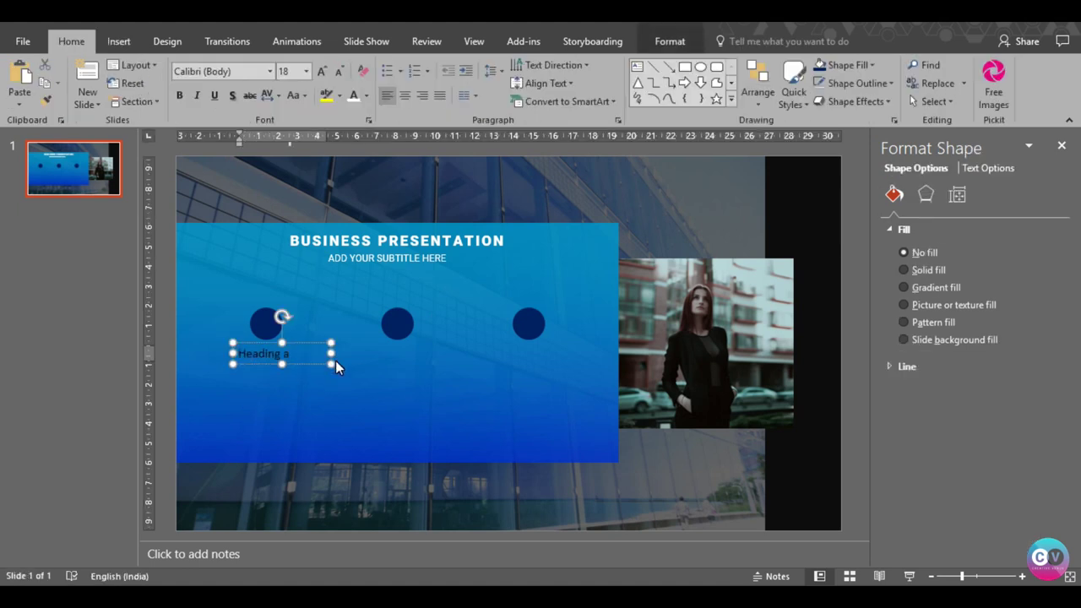
{"action": "key", "text": "ctrl+a"}
{"action": "left_click", "coordinate": [407, 95]}
{"action": "left_click", "coordinate": [250, 77]}
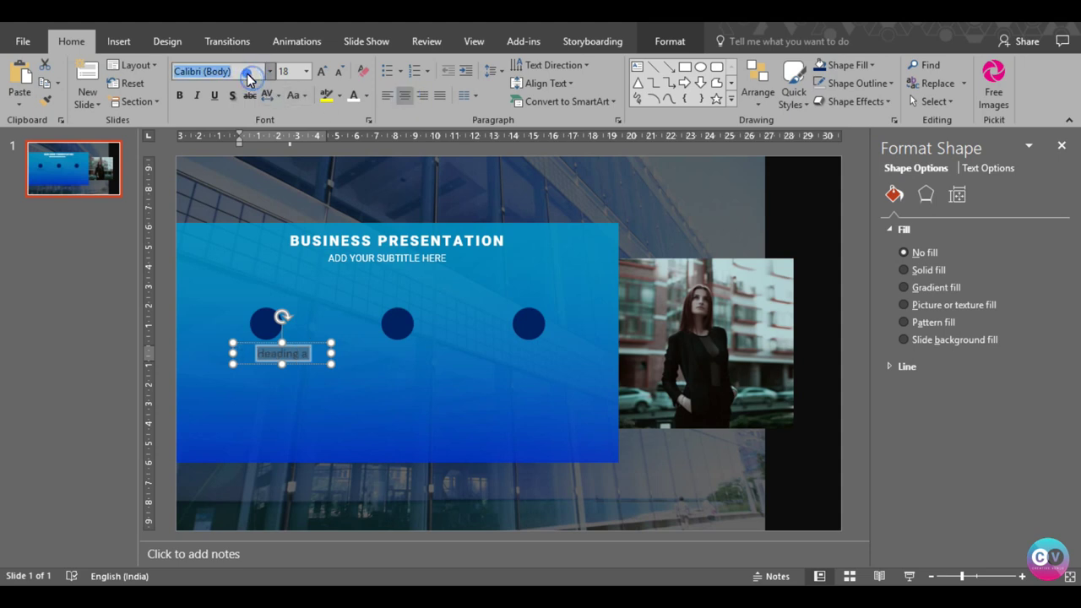
{"action": "type", "text": "Robo"}
{"action": "key", "text": "BackSpace"}
{"action": "key", "text": "Return"}
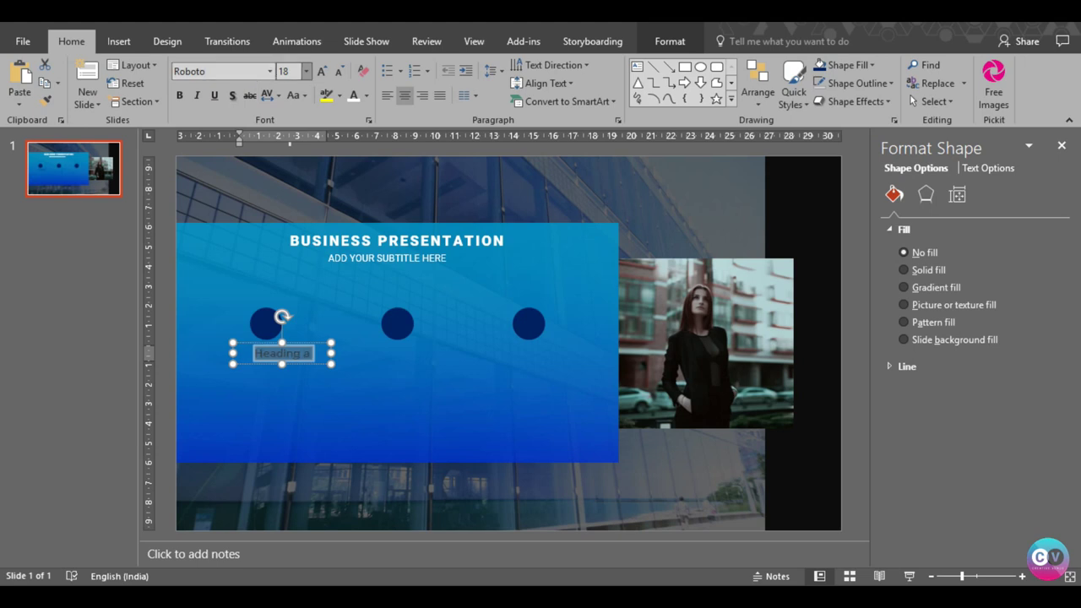
Make the heading UPPERCASE with loose letter spacing at 11 pt
{"action": "left_click", "coordinate": [293, 94]}
{"action": "left_click", "coordinate": [305, 156]}
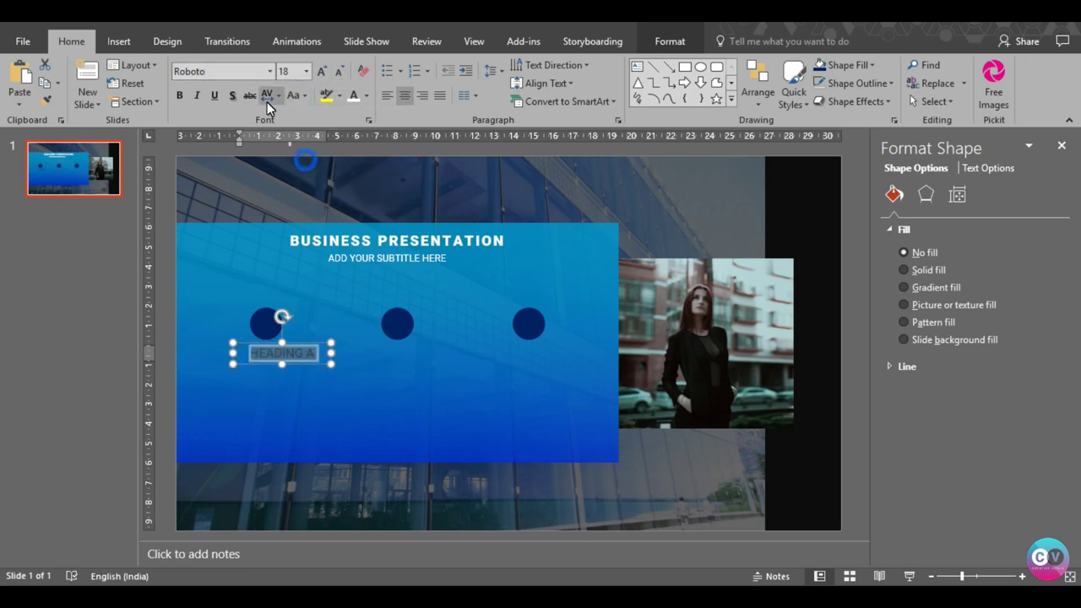
{"action": "left_click", "coordinate": [269, 95]}
{"action": "left_click", "coordinate": [282, 173]}
{"action": "left_click", "coordinate": [338, 73]}
{"action": "left_click", "coordinate": [338, 73]}
{"action": "left_click", "coordinate": [338, 75]}
{"action": "left_click", "coordinate": [338, 74]}
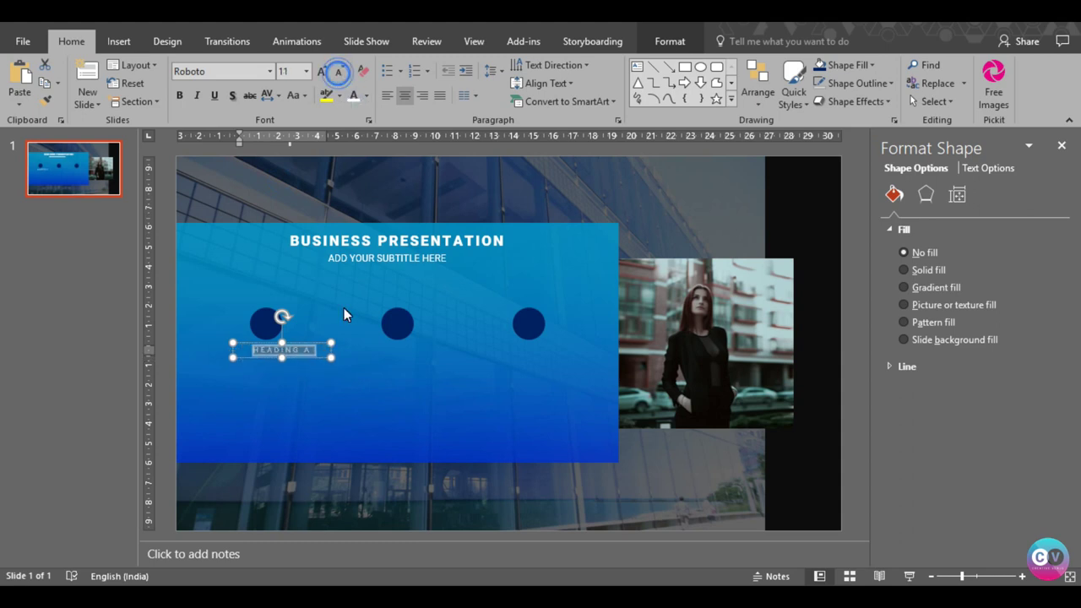
Duplicate the HEADING A box directly below itself
{"action": "left_click", "coordinate": [306, 360]}
{"action": "left_click", "coordinate": [290, 359]}
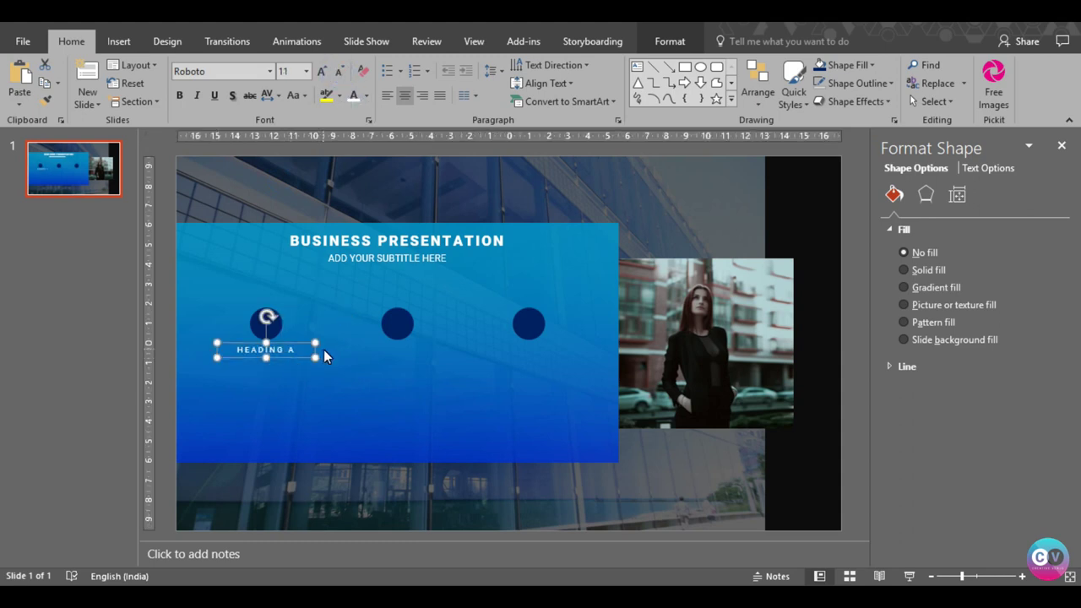
{"action": "mouse_move", "coordinate": [314, 352]}
{"action": "left_mouse_down", "text": "ctrl"}
{"action": "mouse_move", "coordinate": [311, 366]}
{"action": "mouse_move", "coordinate": [324, 368]}
{"action": "left_mouse_up", "text": "ctrl"}
Replace the copy's text with 'This is a placeholder for text. Add your text here. Subscribe to our channel to watch more videos.'
{"action": "left_click", "coordinate": [289, 373]}
{"action": "left_click", "coordinate": [271, 370]}
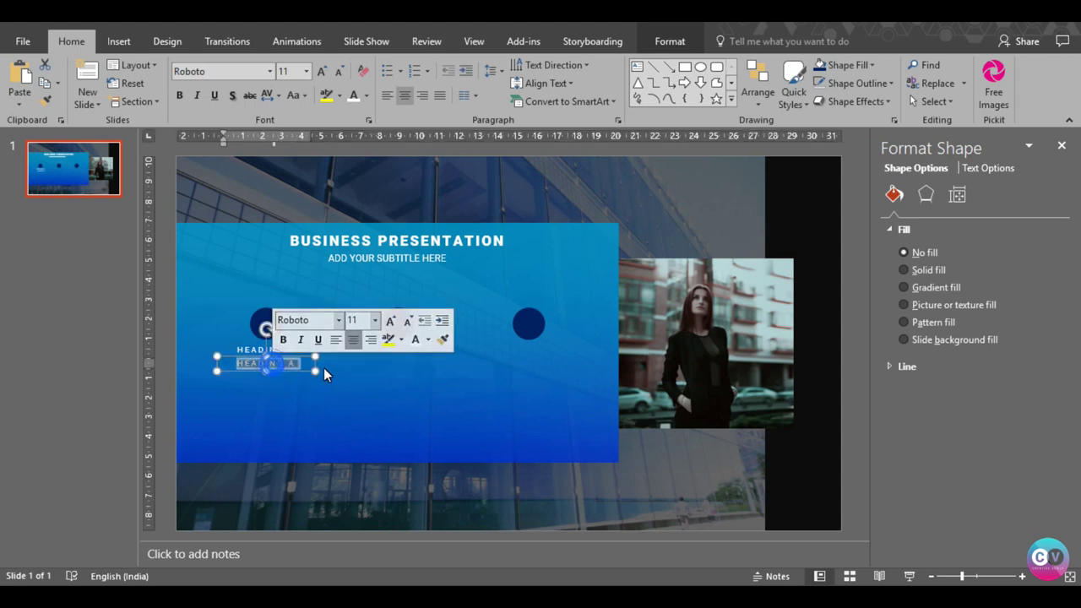
{"action": "type", "text": "This is a p"}
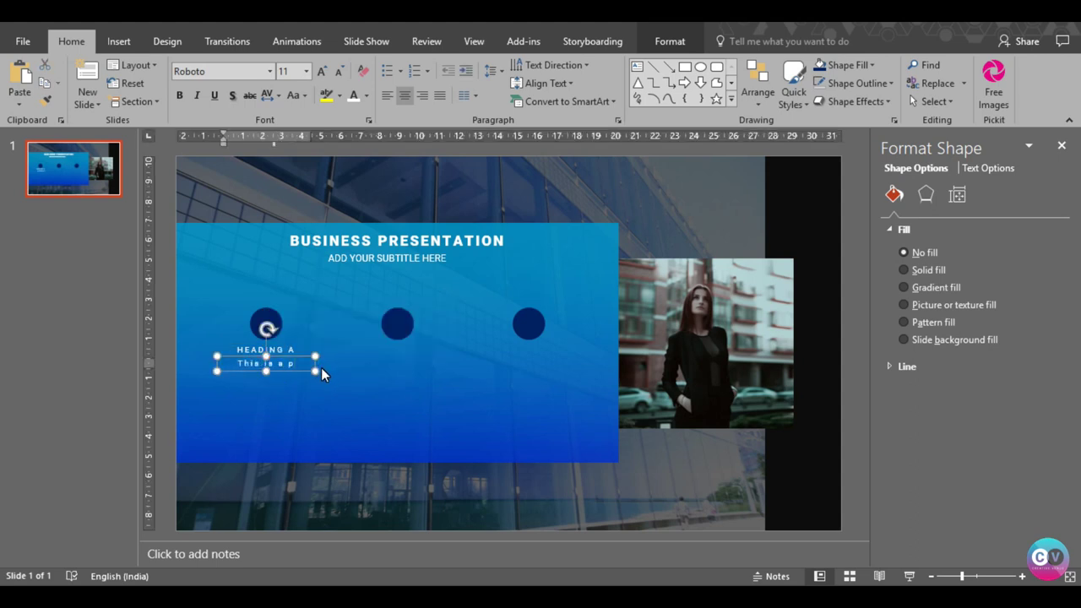
{"action": "type", "text": "laceholder for text. Add your "}
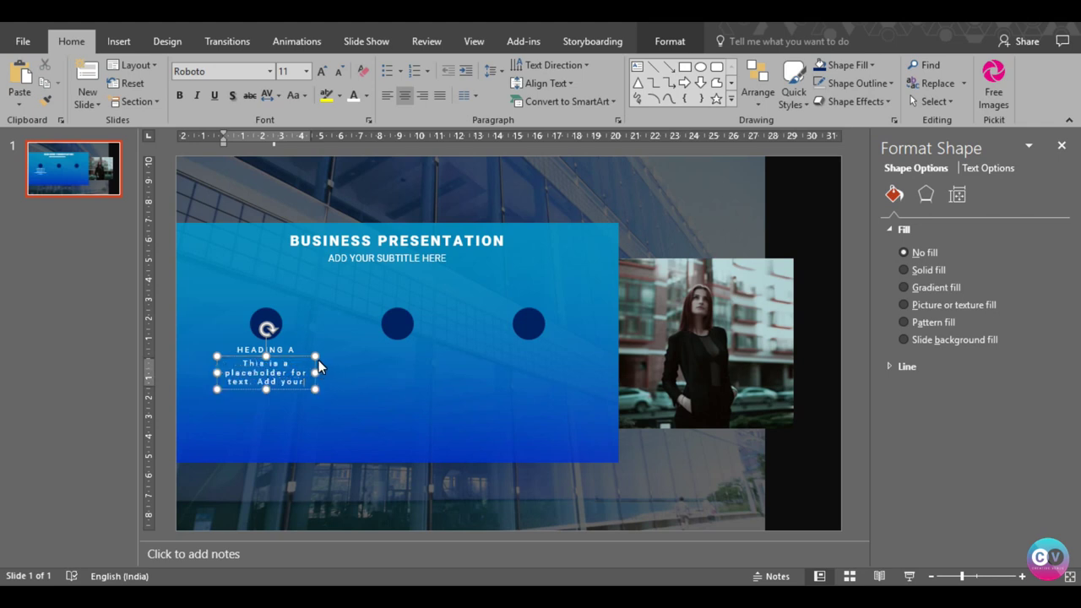
{"action": "type", "text": "tuext here"}
{"action": "key", "text": "BackSpace"}
{"action": "key", "text": "BackSpace"}
{"action": "key", "text": "BackSpace"}
{"action": "key", "text": "BackSpace"}
{"action": "key", "text": "BackSpace"}
{"action": "key", "text": "BackSpace"}
{"action": "key", "text": "BackSpace"}
{"action": "key", "text": "BackSpace"}
{"action": "type", "text": "xt here. Subscribe to our channel to "}
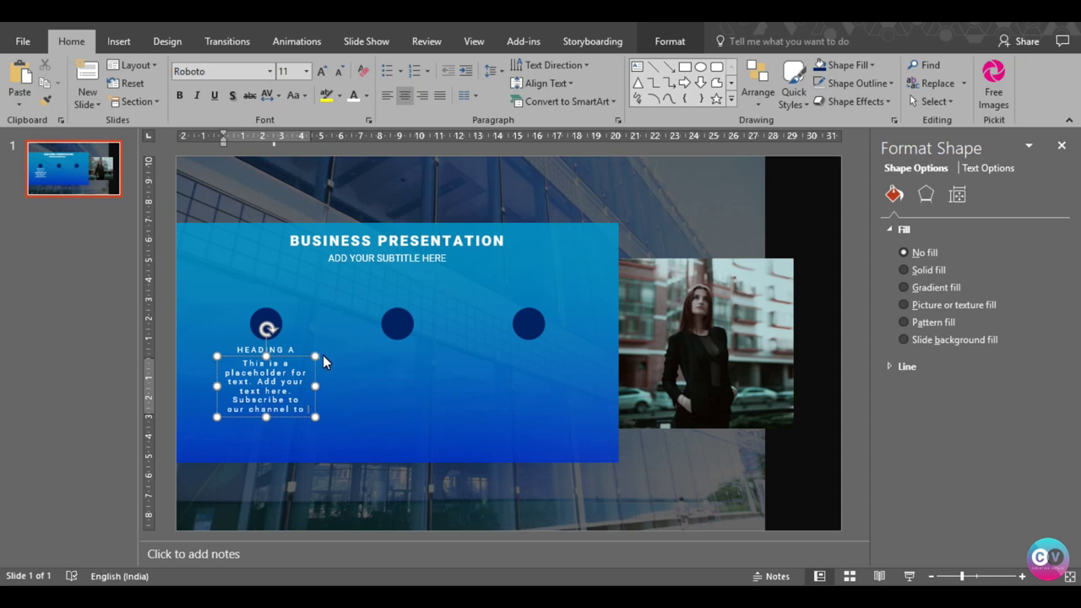
{"action": "type", "text": "watch more videos."}
Set the whole paragraph to normal letter spacing
{"action": "key", "text": "ctrl+a"}
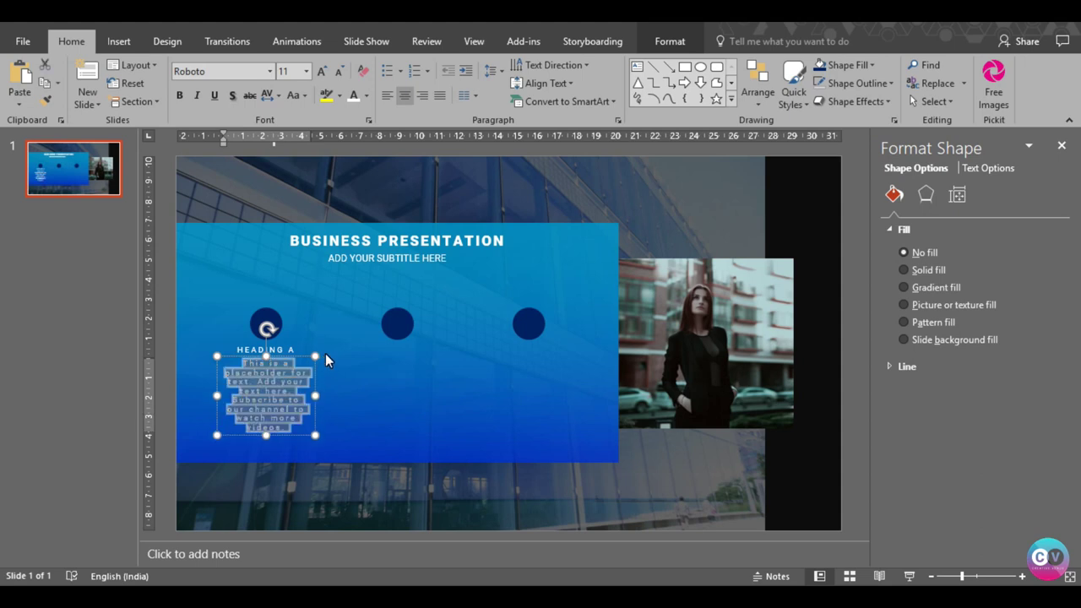
{"action": "left_click", "coordinate": [279, 95]}
{"action": "left_click", "coordinate": [280, 154]}
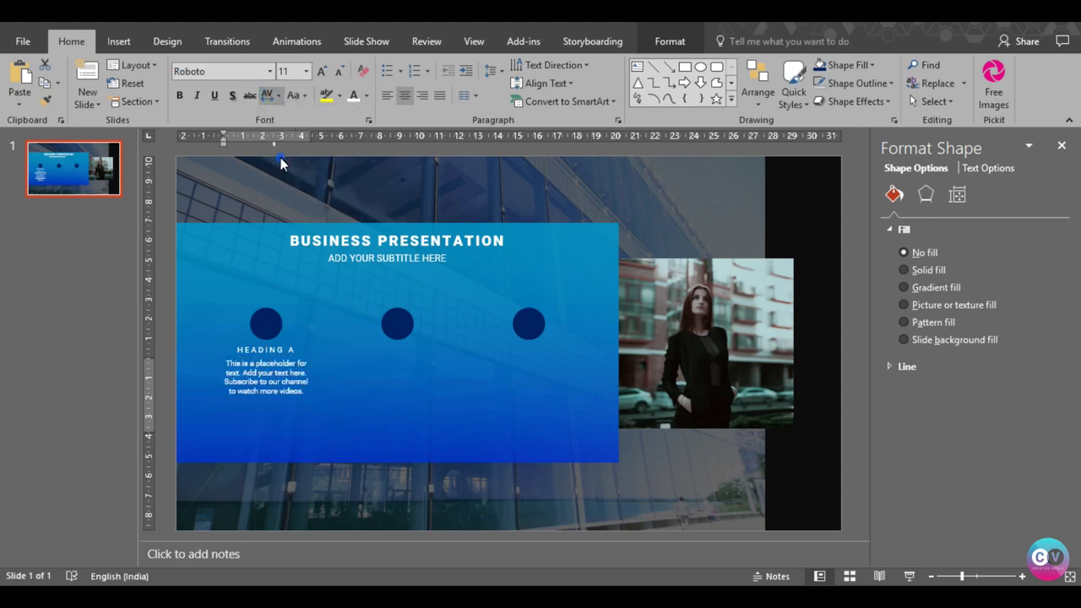
Shrink the paragraph text and nudge the paragraph and HEADING A slightly lower
{"action": "left_click", "coordinate": [339, 72]}
{"action": "left_click", "coordinate": [339, 72]}
{"action": "left_click", "coordinate": [338, 72]}
{"action": "left_click", "coordinate": [339, 71]}
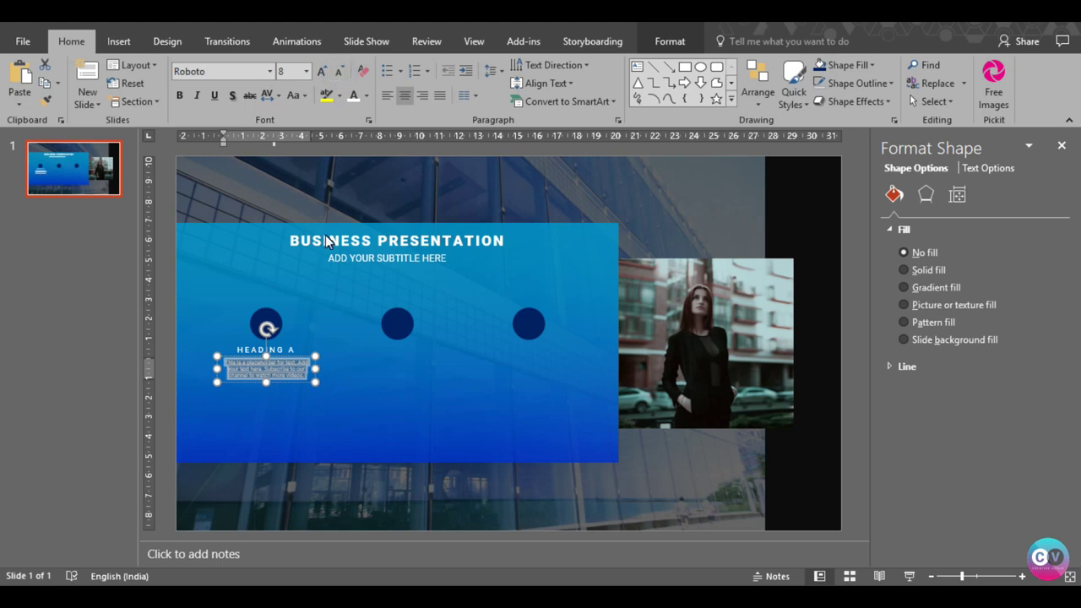
{"action": "left_click", "coordinate": [297, 384]}
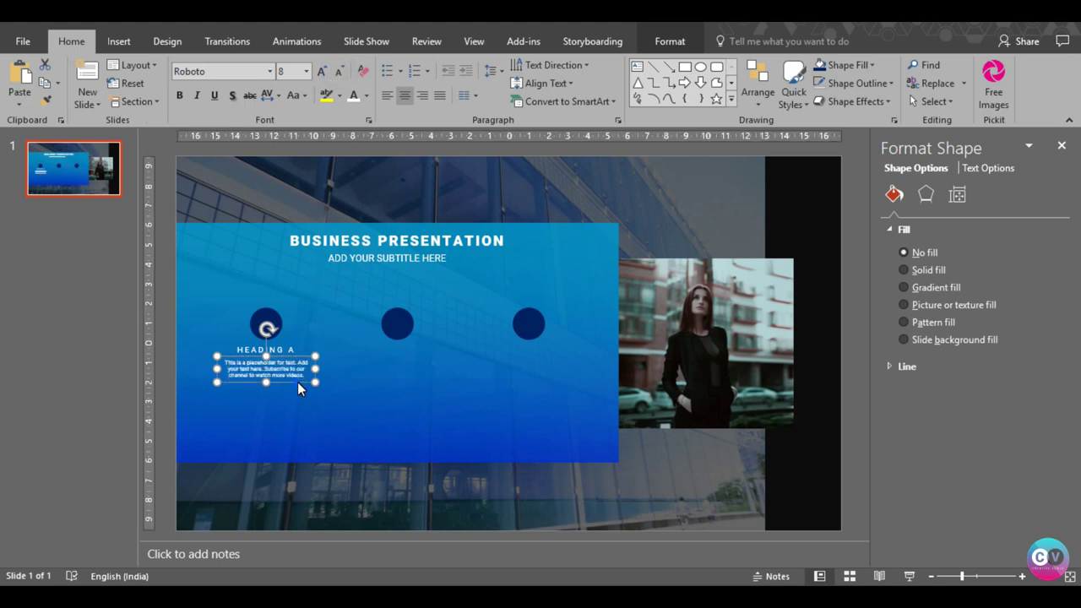
{"action": "left_click_drag", "start_coordinate": [297, 386], "coordinate": [302, 389]}
{"action": "left_click", "coordinate": [300, 388]}
{"action": "left_click_drag", "start_coordinate": [285, 355], "coordinate": [285, 358]}
{"action": "left_click", "coordinate": [291, 385]}
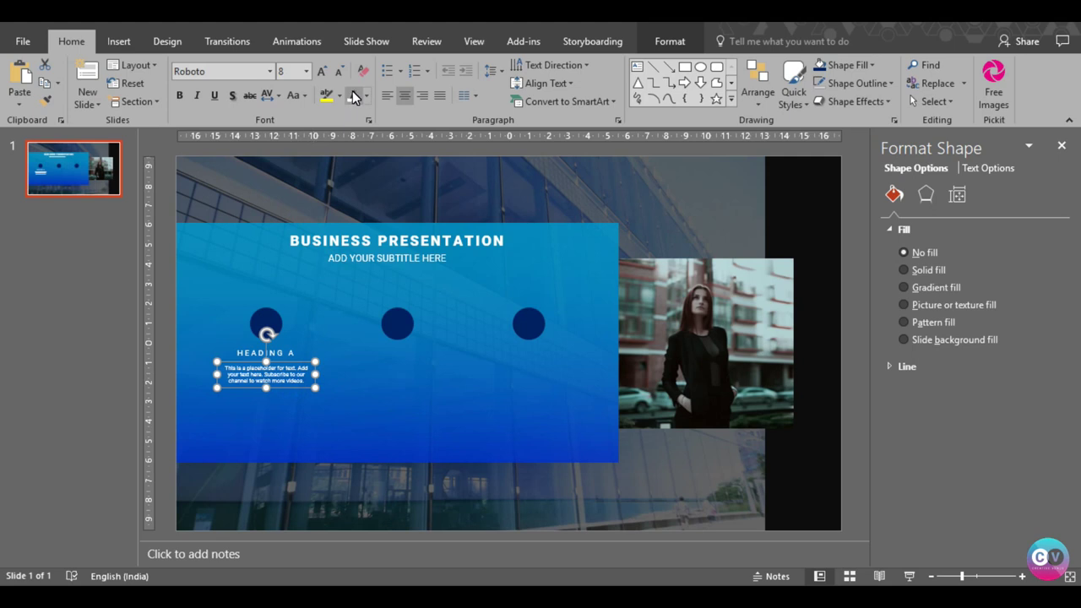
Set the paragraph text to 9 pt, keeping it white
{"action": "left_click", "coordinate": [321, 73]}
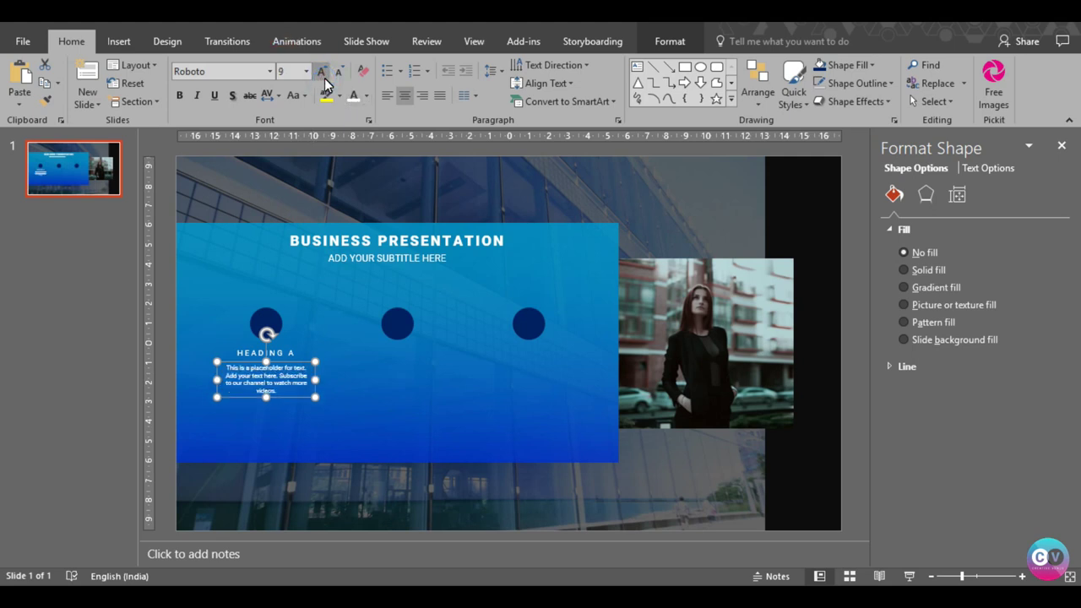
{"action": "left_click", "coordinate": [323, 74]}
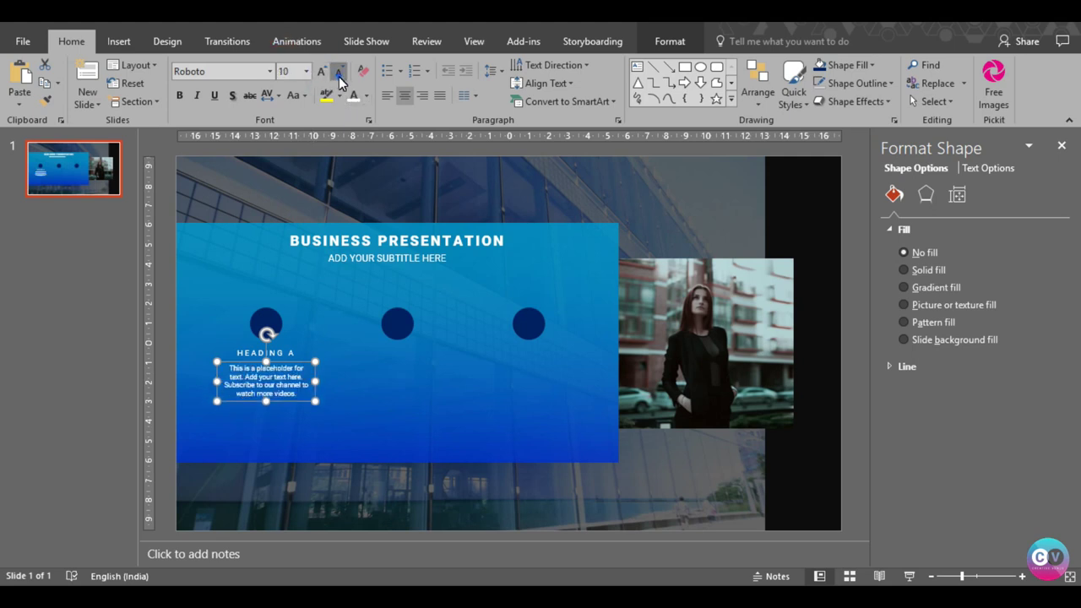
{"action": "left_click", "coordinate": [339, 75]}
{"action": "left_click", "coordinate": [366, 95]}
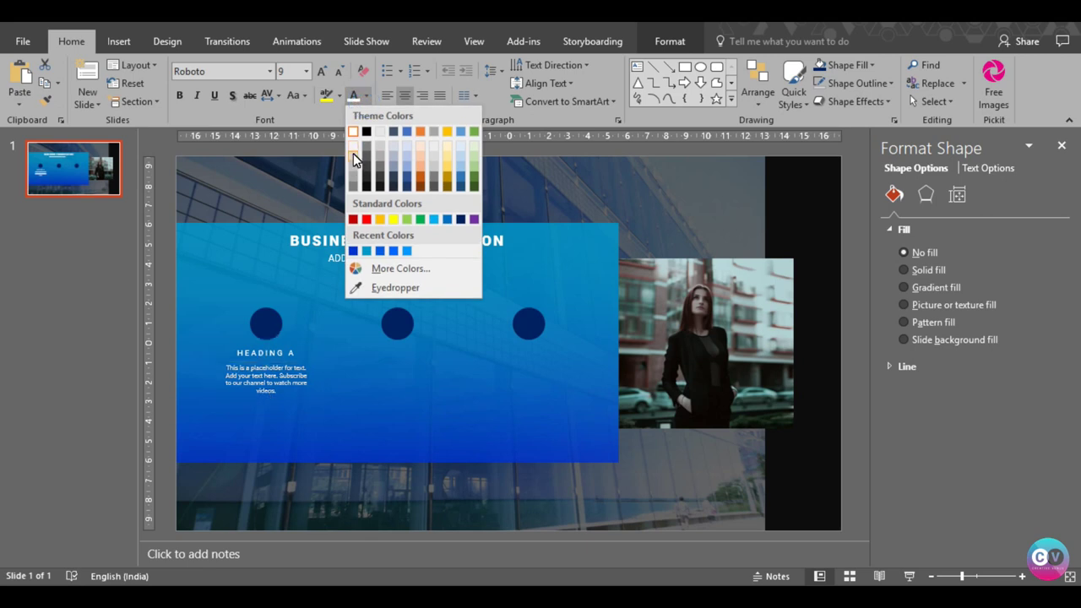
{"action": "left_click", "coordinate": [353, 158]}
Widen the paragraph box so the text rewraps onto three lines
{"action": "left_click_drag", "start_coordinate": [314, 378], "coordinate": [323, 380]}
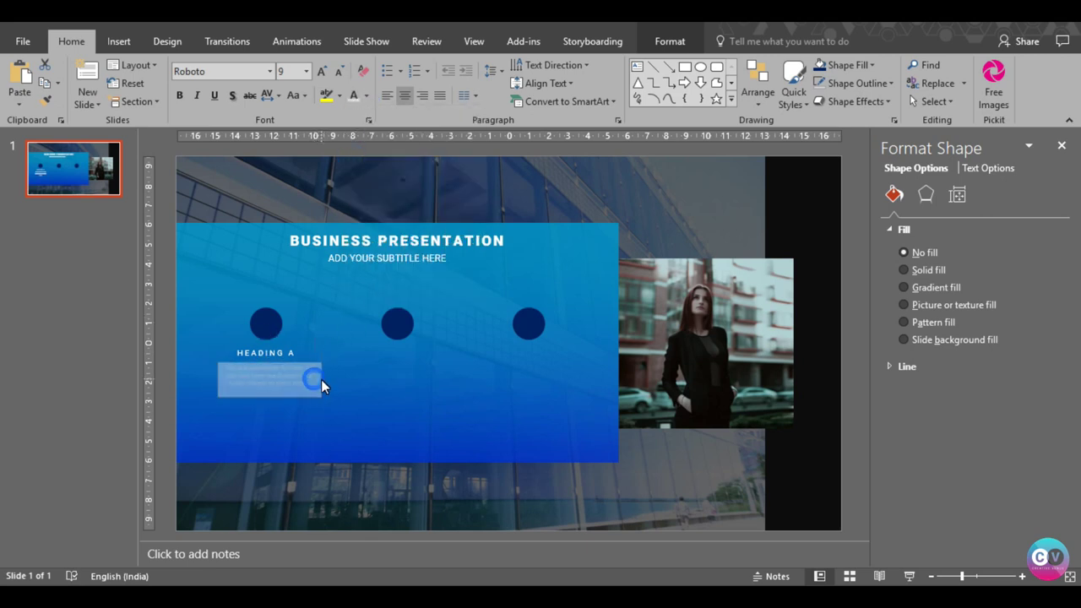
{"action": "left_click", "coordinate": [268, 375]}
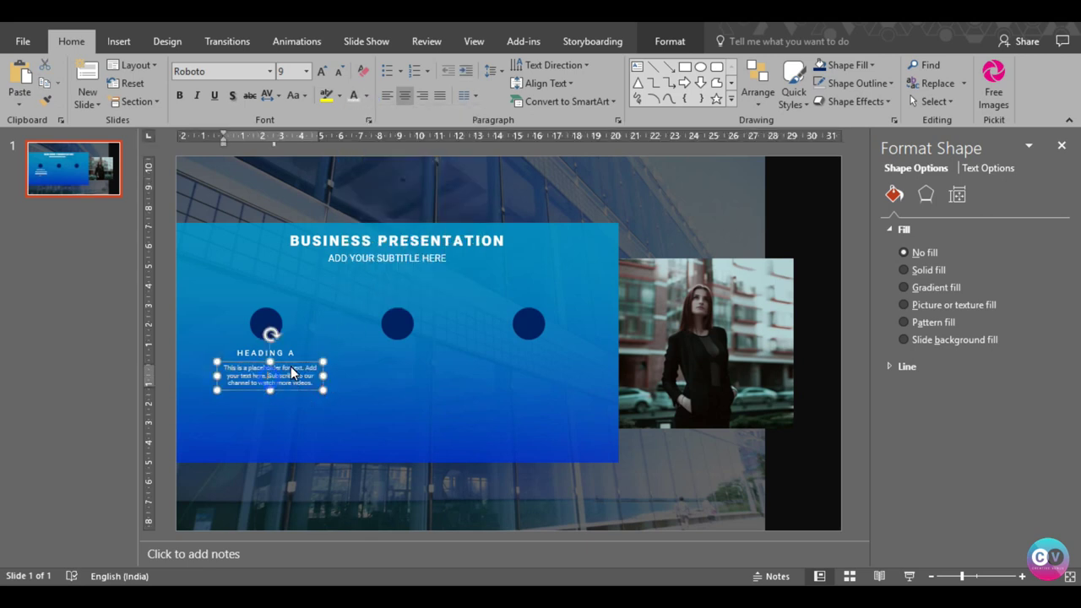
{"action": "key", "text": "Return"}
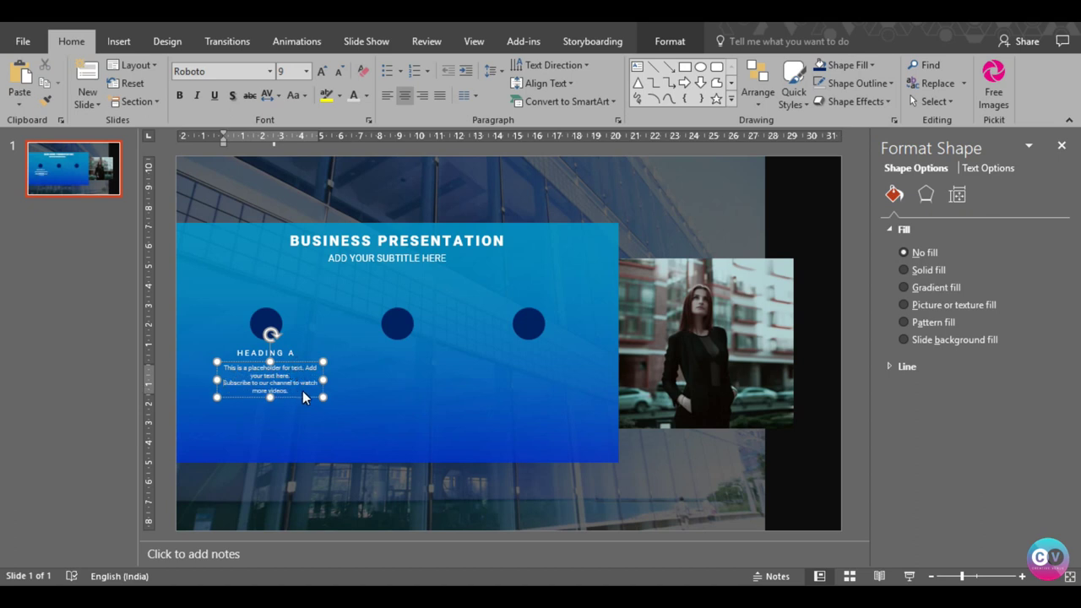
{"action": "key", "text": "BackSpace"}
{"action": "left_click", "coordinate": [289, 391]}
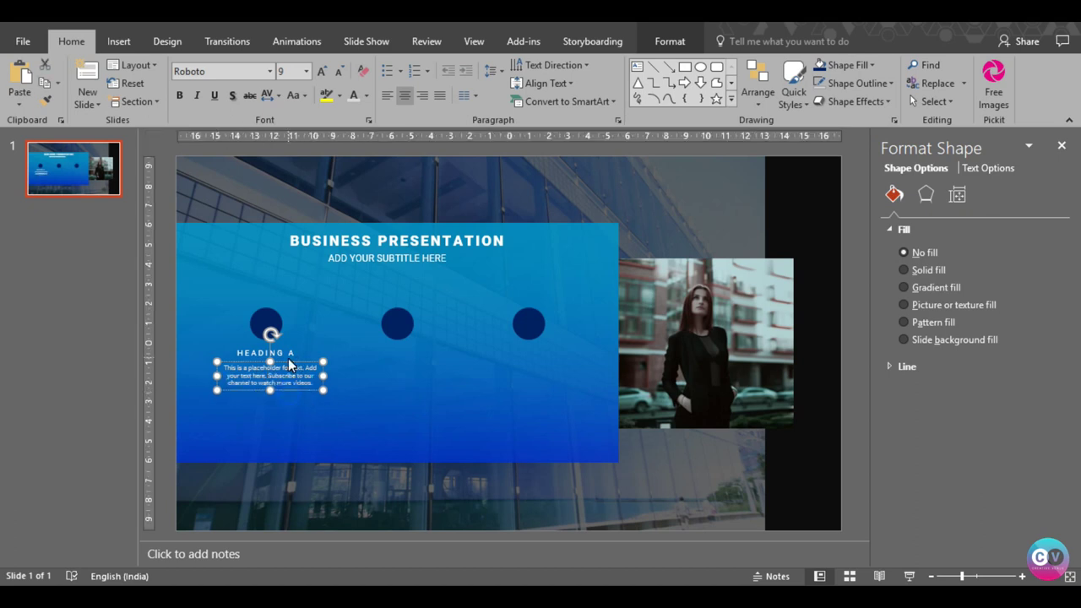
{"action": "left_click", "coordinate": [288, 355], "text": "shift"}
{"action": "left_click", "coordinate": [256, 325], "text": "shift"}
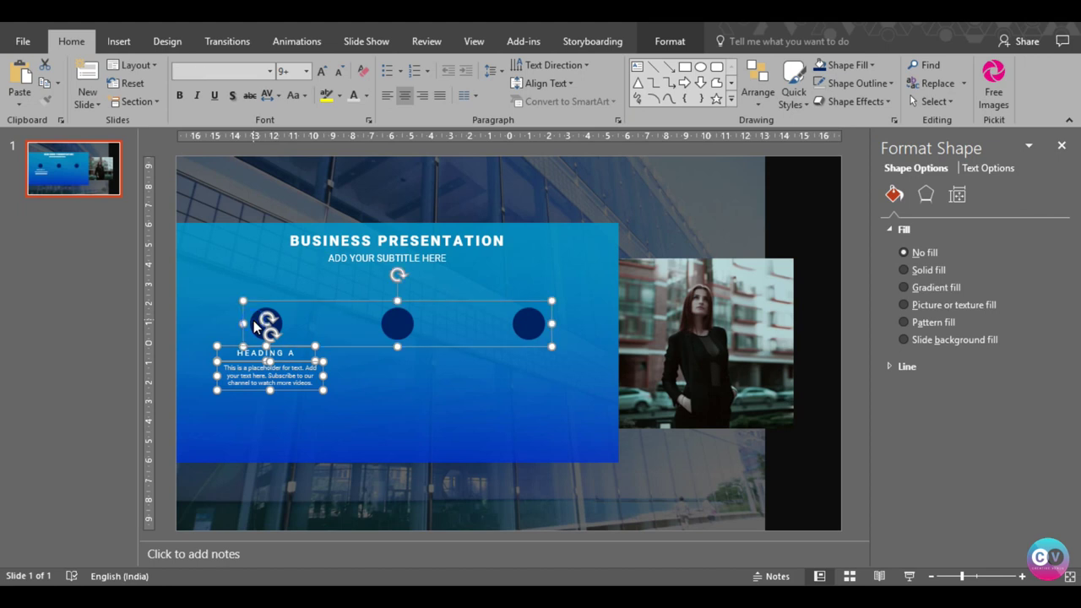
Ungroup the three circles
{"action": "right_click", "coordinate": [298, 301]}
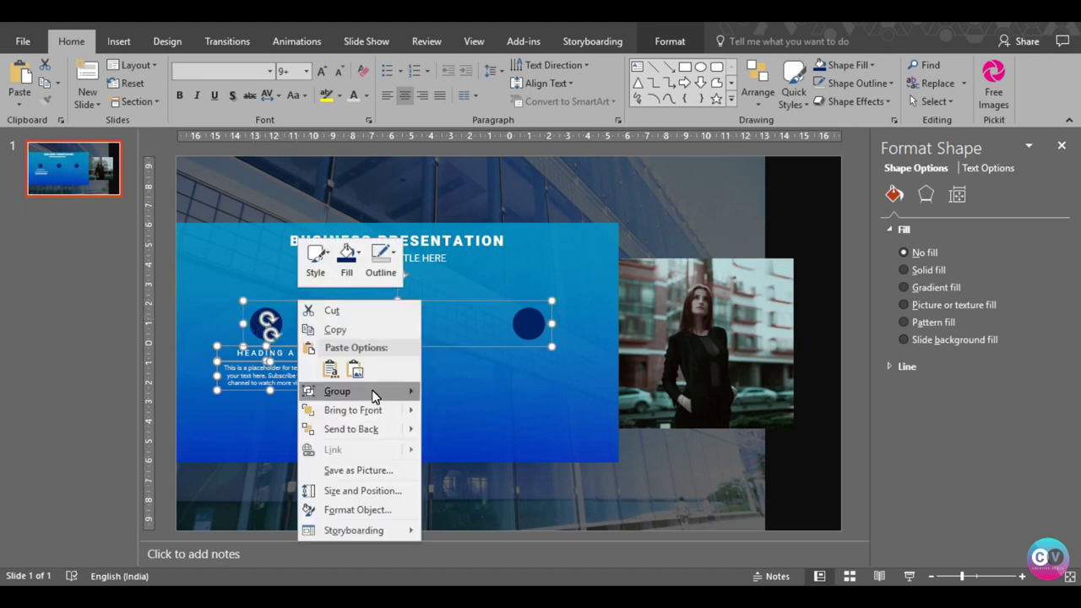
{"action": "mouse_move", "coordinate": [373, 394]}
{"action": "left_click", "coordinate": [455, 429]}
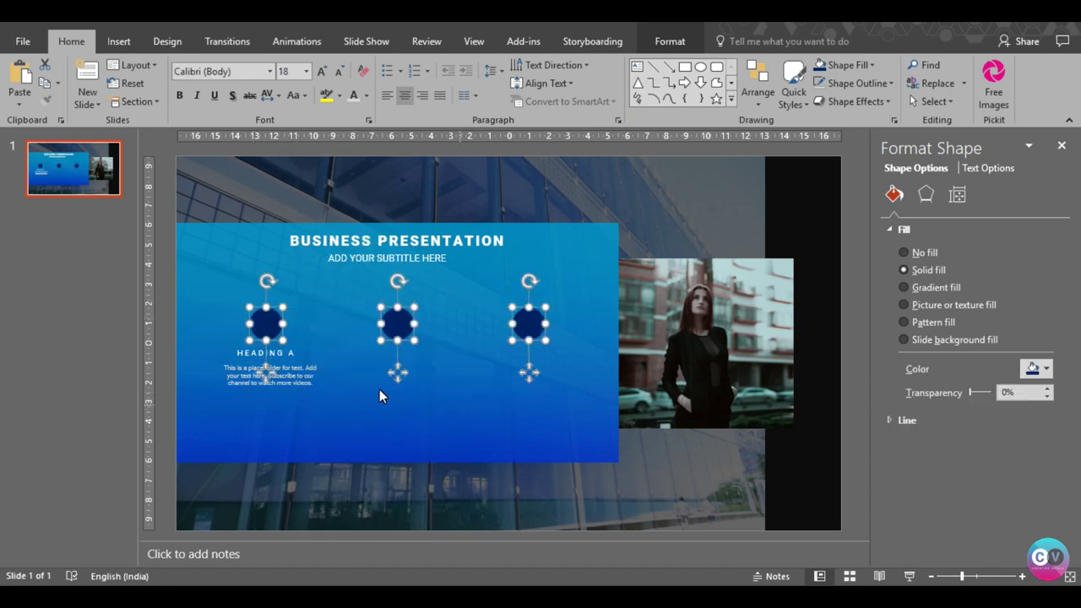
{"action": "left_click", "coordinate": [331, 409]}
Centre the left circle, HEADING A and placeholder text on each other, nudging them slightly left
{"action": "left_click", "coordinate": [288, 372]}
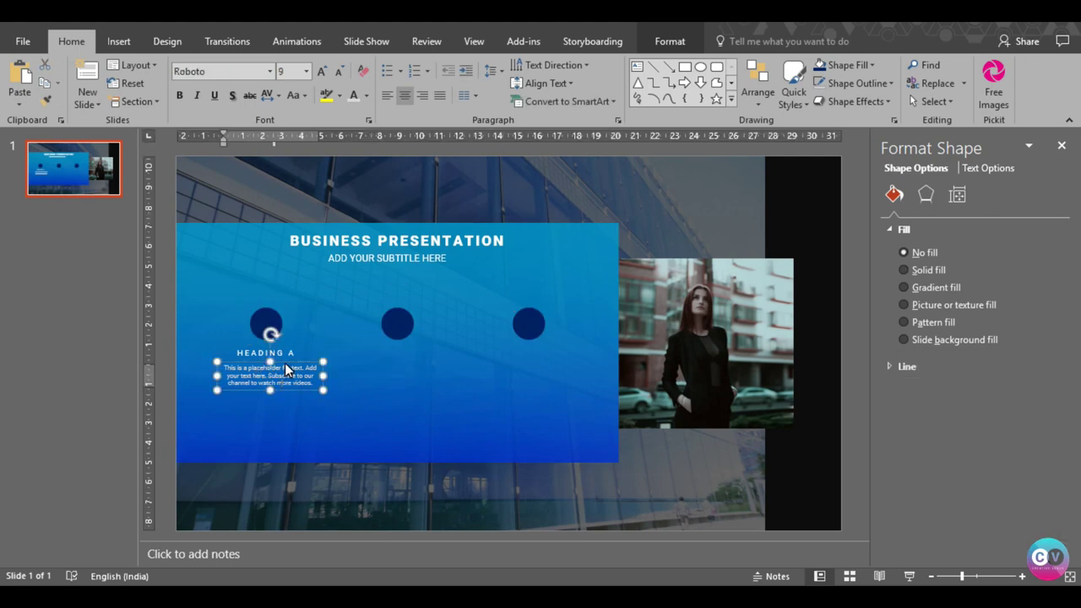
{"action": "left_click", "coordinate": [277, 350], "text": "shift"}
{"action": "left_click", "coordinate": [276, 330], "text": "shift"}
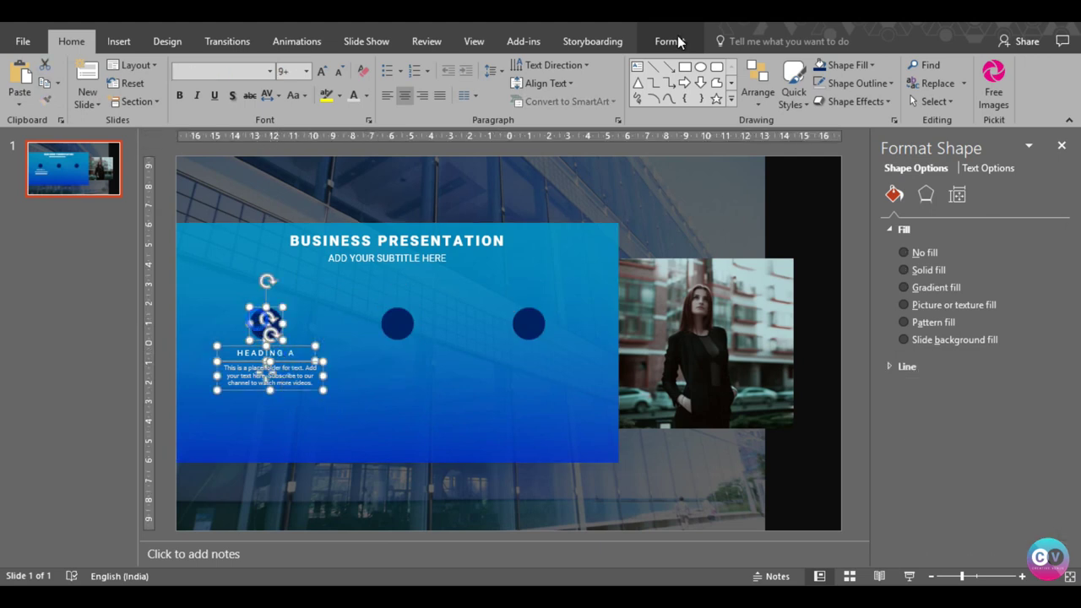
{"action": "left_click", "coordinate": [678, 41]}
{"action": "left_click", "coordinate": [811, 65]}
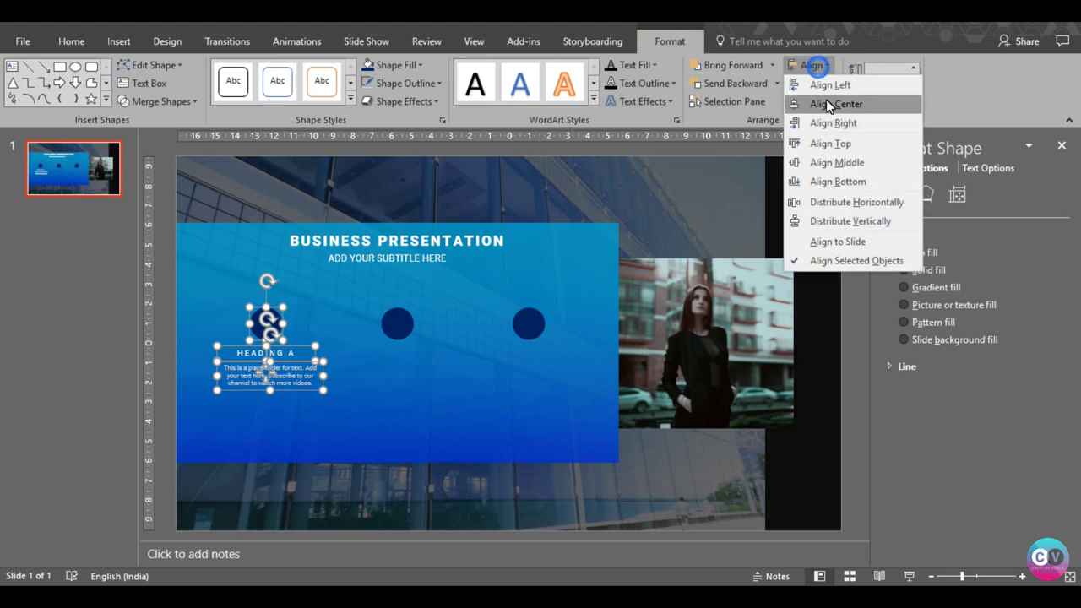
{"action": "left_click", "coordinate": [828, 105]}
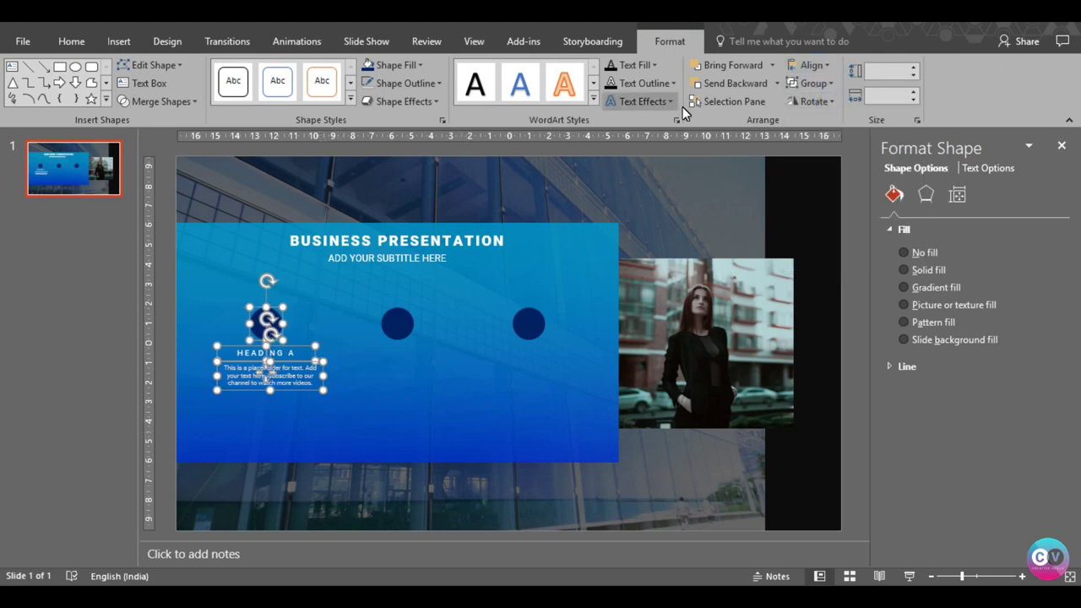
{"action": "left_click", "coordinate": [809, 65]}
{"action": "left_click", "coordinate": [818, 104]}
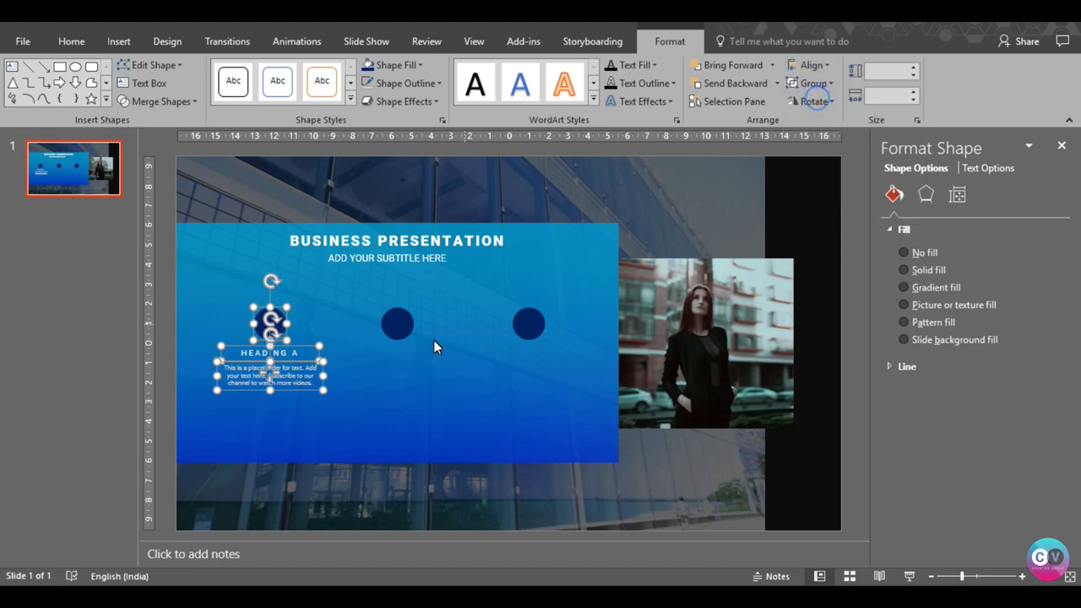
{"action": "key", "text": "Left"}
{"action": "key", "text": "Left"}
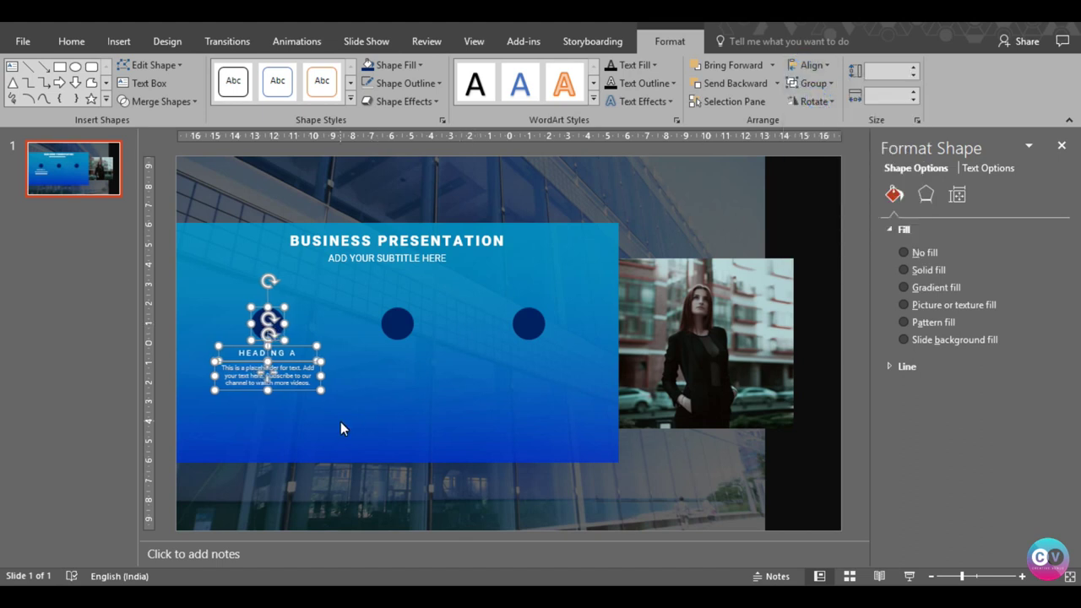
Select the first column's placeholder text and HEADING A together
{"action": "left_click", "coordinate": [341, 423]}
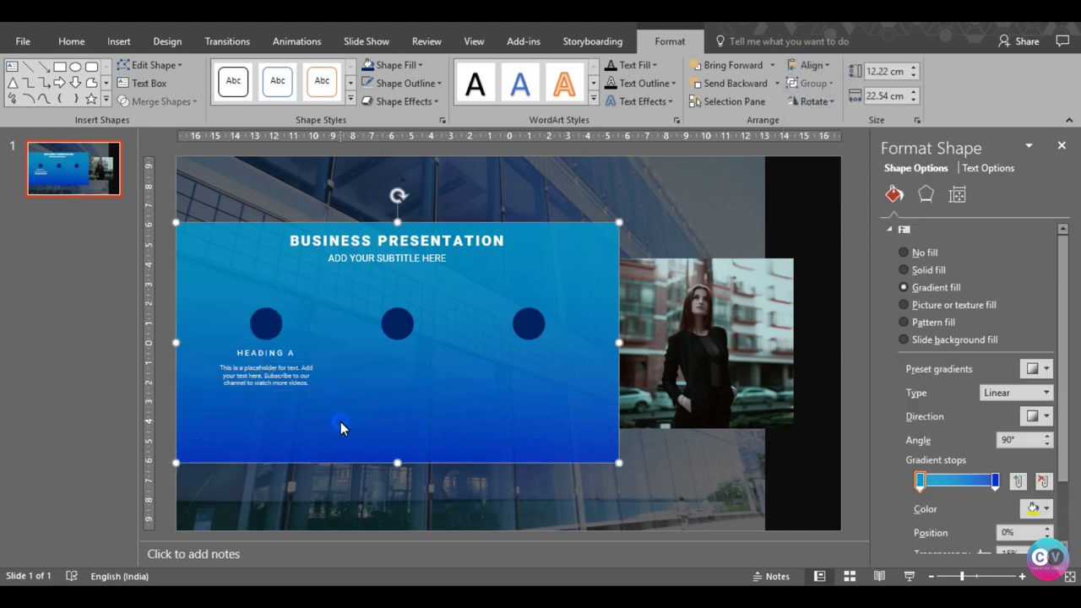
{"action": "left_click", "coordinate": [279, 385]}
{"action": "left_click", "coordinate": [279, 354], "text": "shift"}
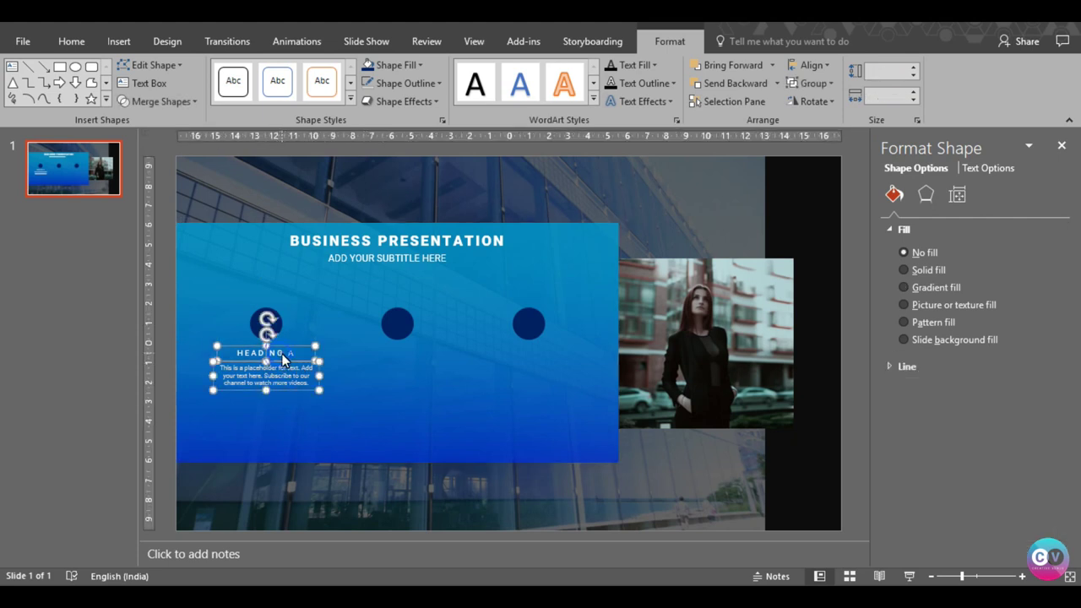
Copy the heading and text under the middle and right circles, centring the right column
{"action": "mouse_move", "coordinate": [292, 391]}
{"action": "left_mouse_down", "text": "ctrl"}
{"action": "mouse_move", "coordinate": [301, 400]}
{"action": "mouse_move", "coordinate": [426, 389]}
{"action": "left_mouse_up", "text": "ctrl"}
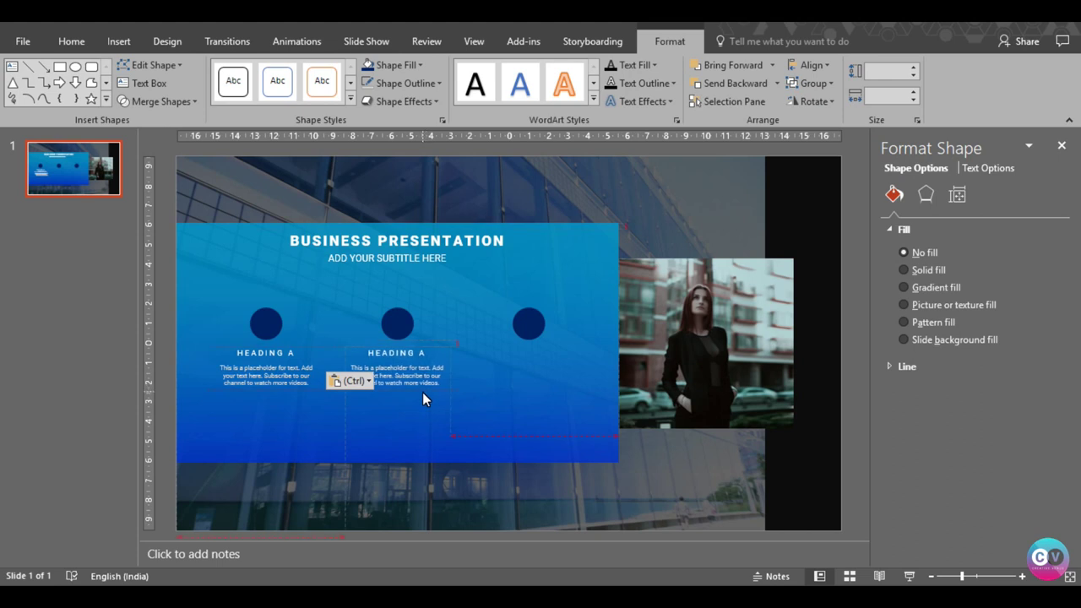
{"action": "left_click", "coordinate": [422, 392]}
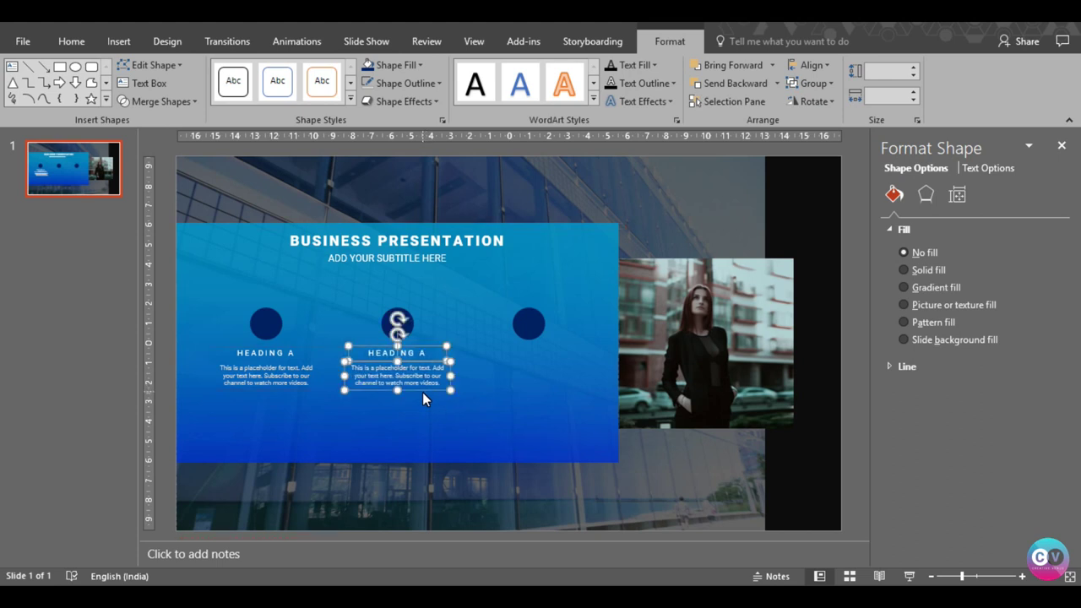
{"action": "key", "text": "ctrl+v"}
{"action": "left_click_drag", "start_coordinate": [420, 397], "coordinate": [546, 388]}
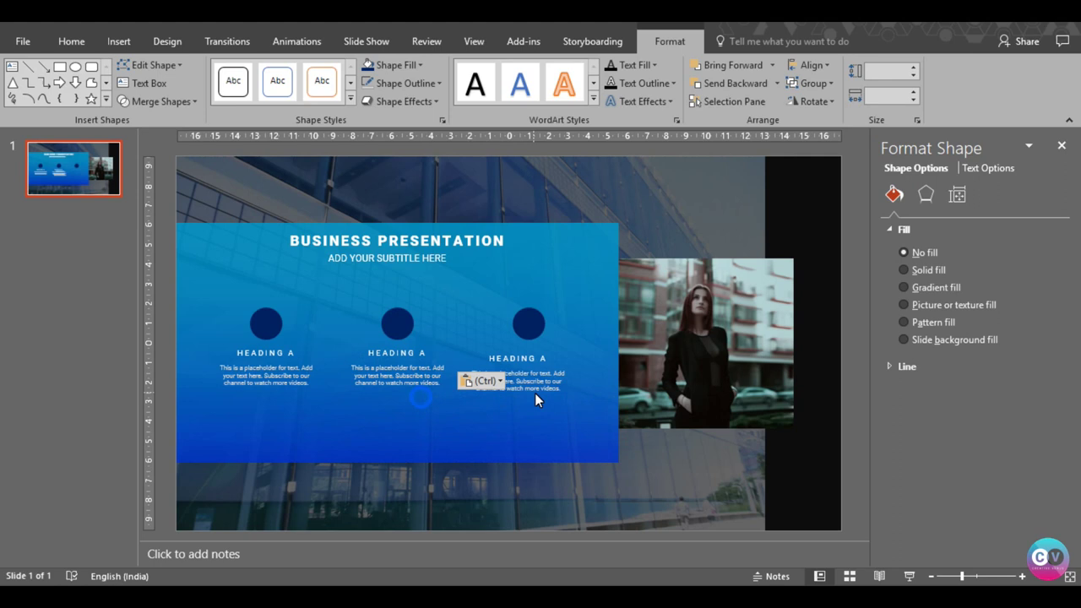
{"action": "left_click", "coordinate": [546, 389]}
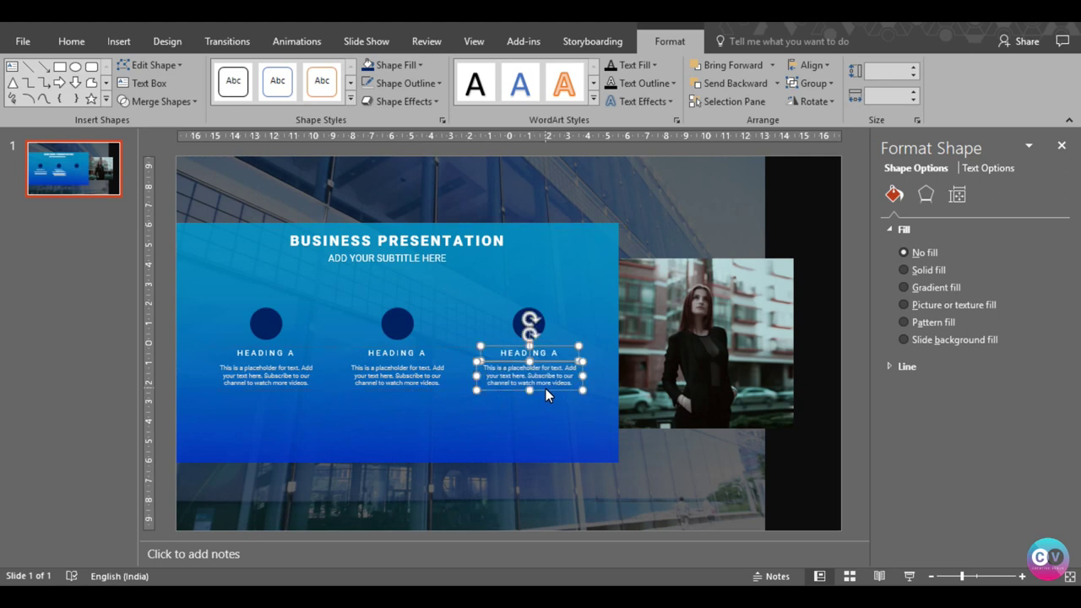
{"action": "left_click", "coordinate": [541, 325], "text": "shift"}
{"action": "left_click", "coordinate": [808, 65]}
{"action": "left_click", "coordinate": [825, 97]}
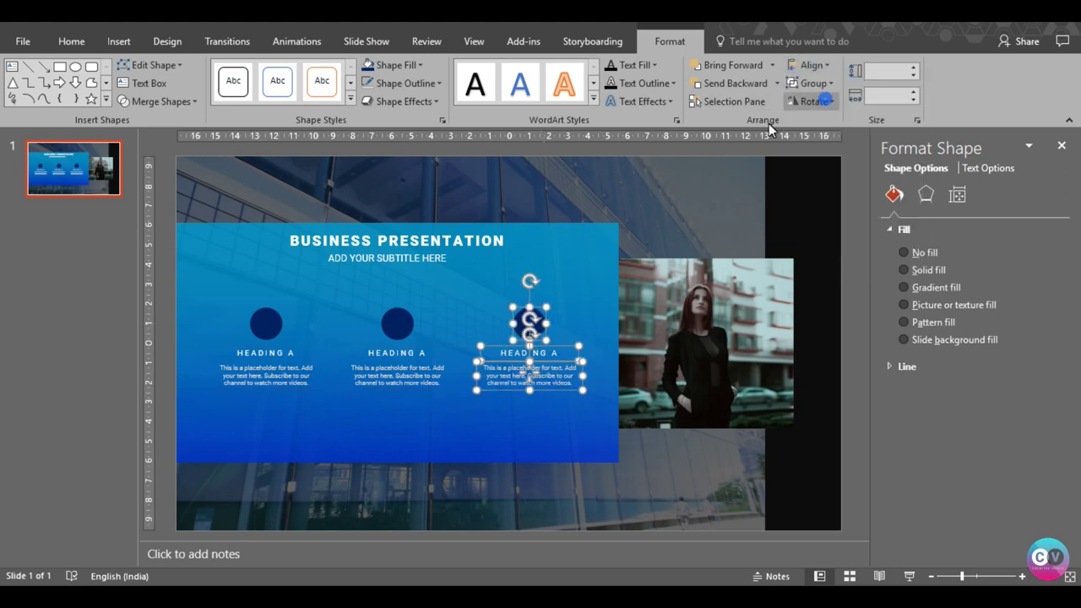
Centre the middle column's circle, HEADING A and placeholder text
{"action": "left_click", "coordinate": [424, 392]}
{"action": "left_click", "coordinate": [423, 388]}
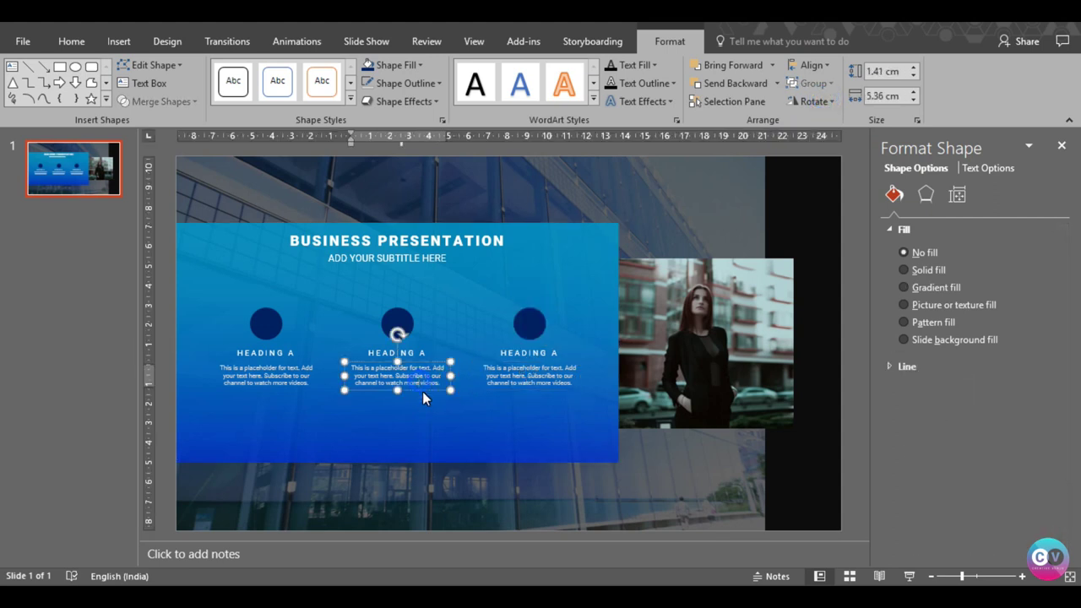
{"action": "left_click", "coordinate": [393, 352], "text": "shift"}
{"action": "left_click", "coordinate": [397, 322], "text": "shift"}
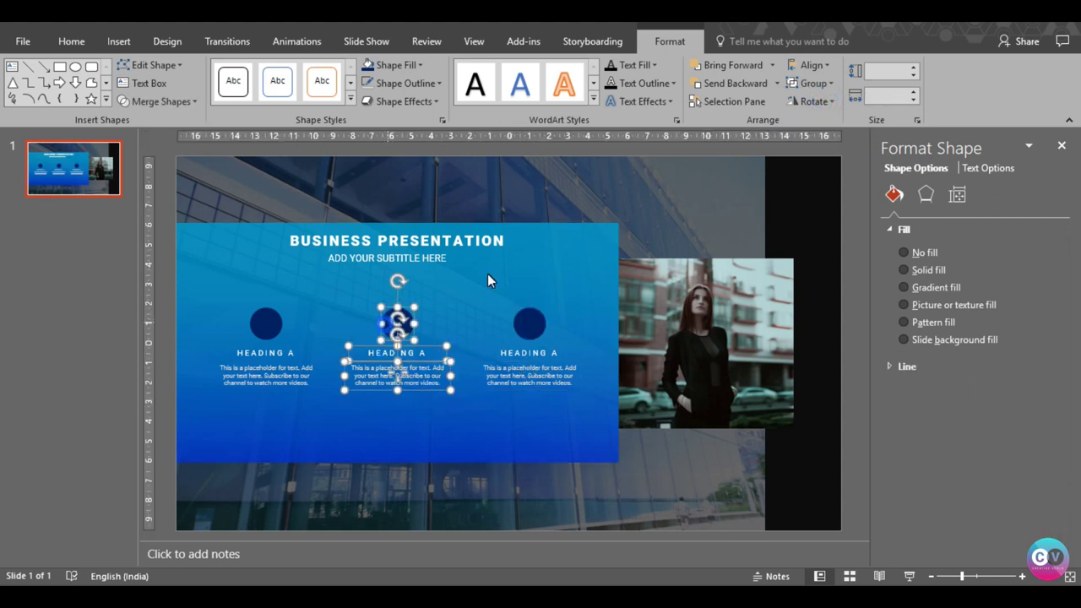
{"action": "left_click", "coordinate": [811, 65]}
{"action": "left_click", "coordinate": [817, 100]}
Re-centre the left column's circle, HEADING A and placeholder text
{"action": "left_click", "coordinate": [304, 386]}
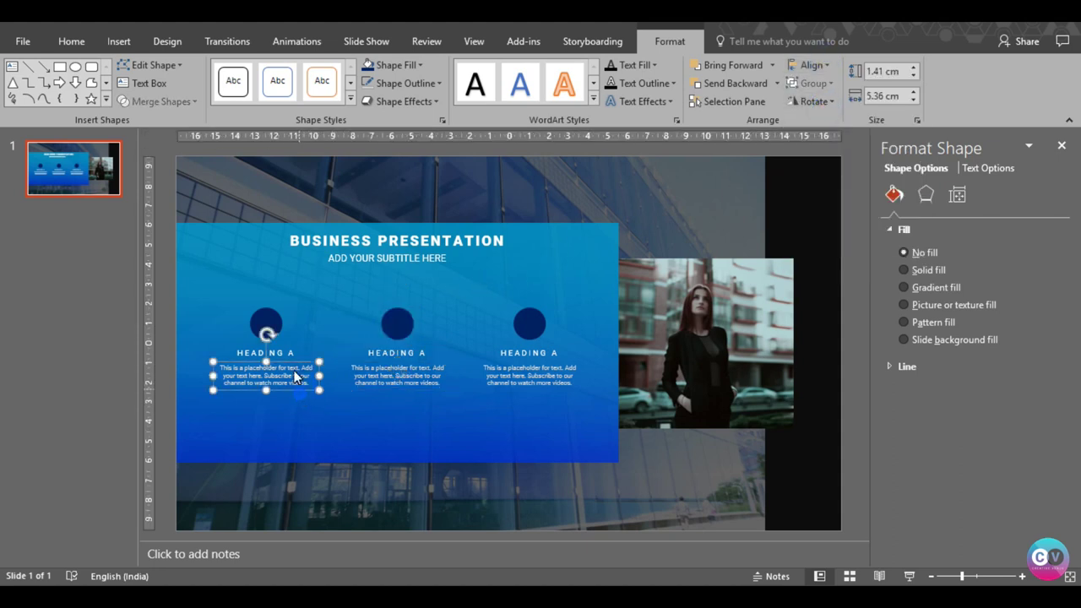
{"action": "left_click", "coordinate": [283, 355], "text": "shift"}
{"action": "left_click", "coordinate": [280, 320], "text": "shift"}
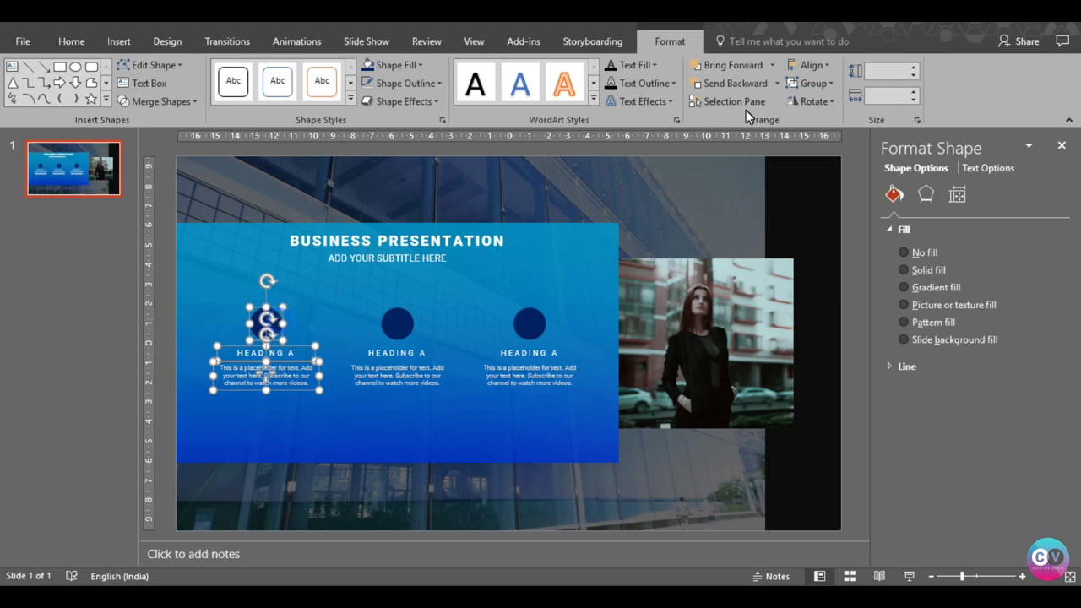
{"action": "left_click", "coordinate": [809, 65]}
{"action": "left_click", "coordinate": [825, 103]}
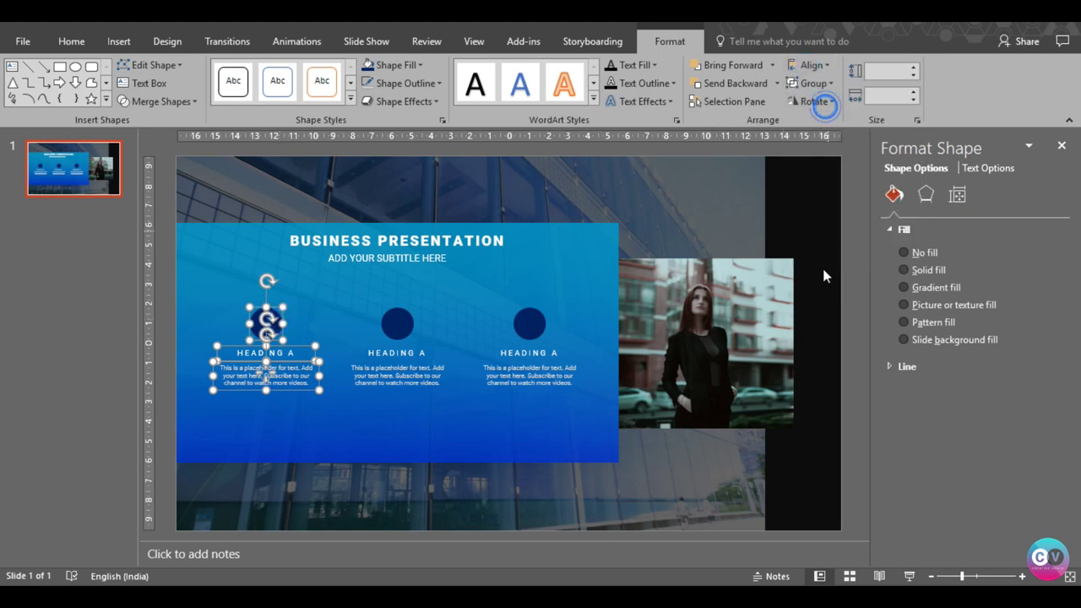
{"action": "left_click", "coordinate": [818, 345]}
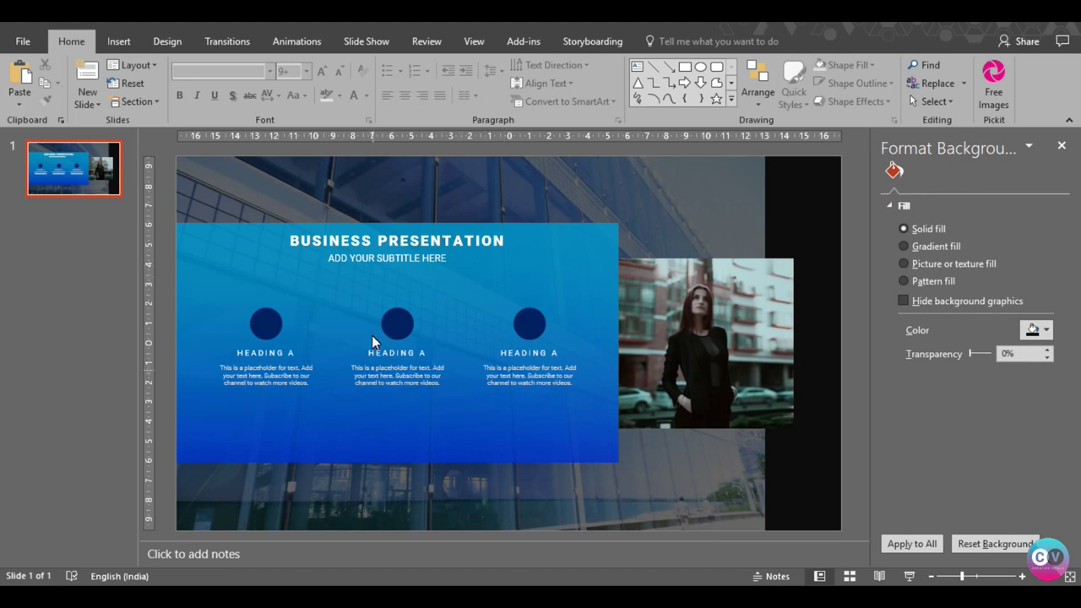
Draw a rectangle below the first column's placeholder text
{"action": "left_click", "coordinate": [119, 41]}
{"action": "left_click", "coordinate": [264, 97]}
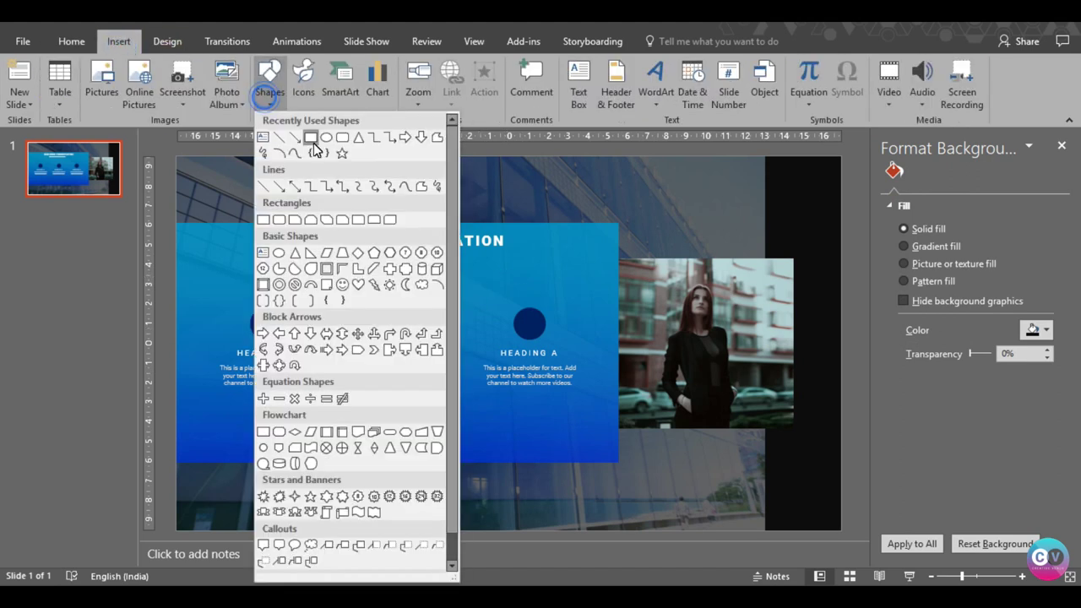
{"action": "left_click", "coordinate": [327, 376]}
{"action": "left_click_drag", "start_coordinate": [224, 414], "coordinate": [304, 429]}
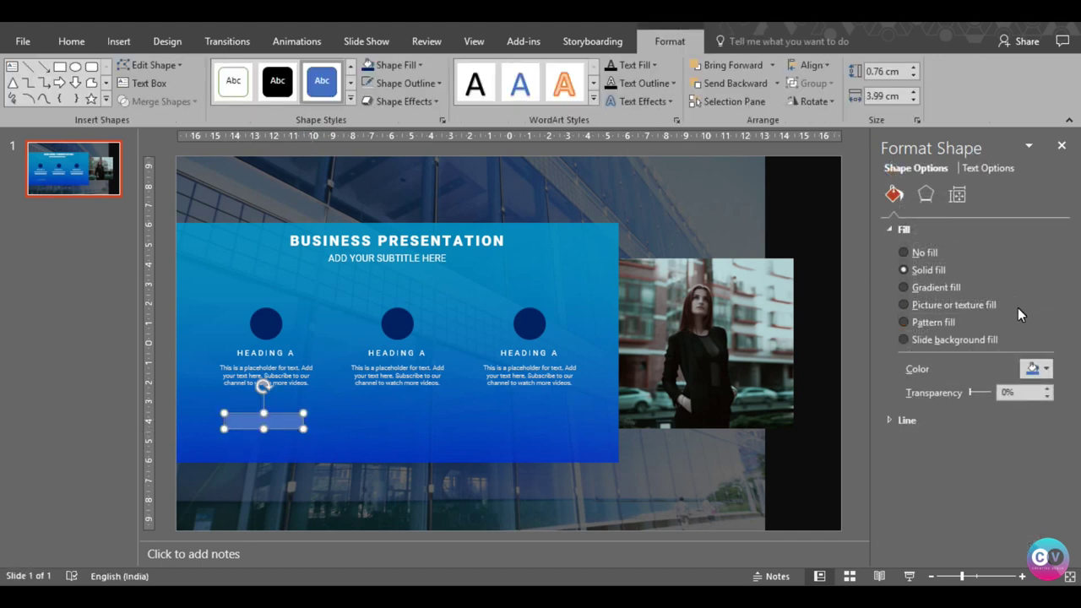
Fill the rectangle dark navy with a light ½ pt outline
{"action": "left_click", "coordinate": [1035, 369]}
{"action": "left_click", "coordinate": [1052, 493]}
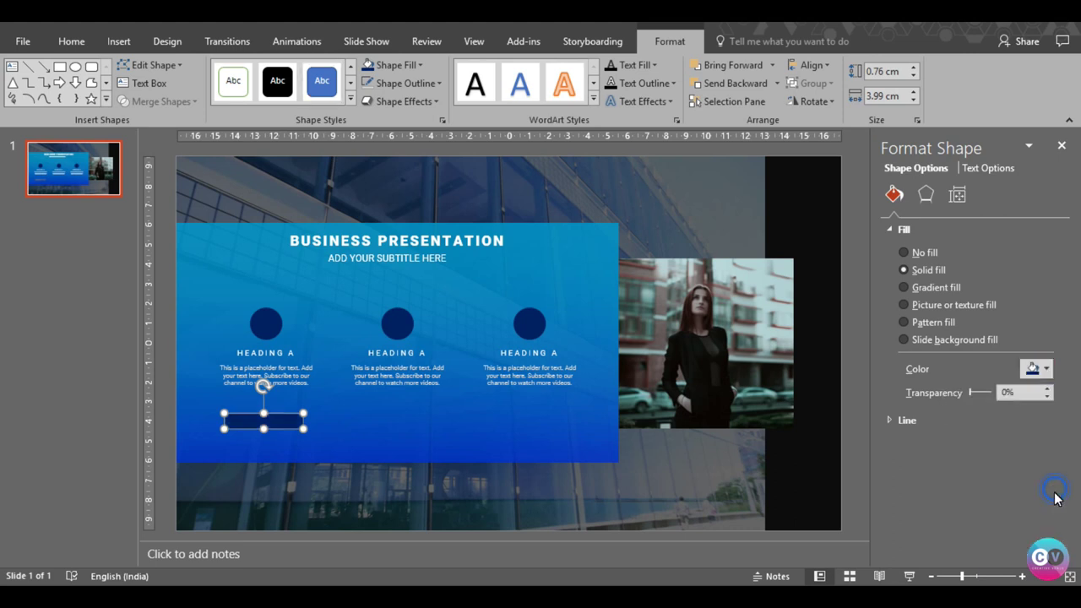
{"action": "left_click", "coordinate": [430, 85]}
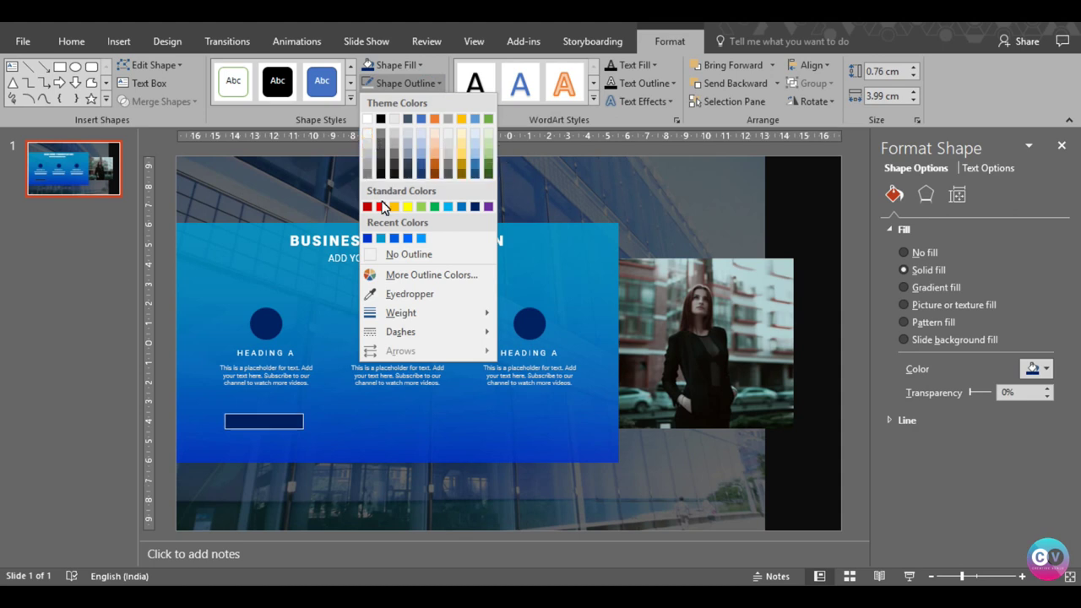
{"action": "left_click", "coordinate": [367, 142]}
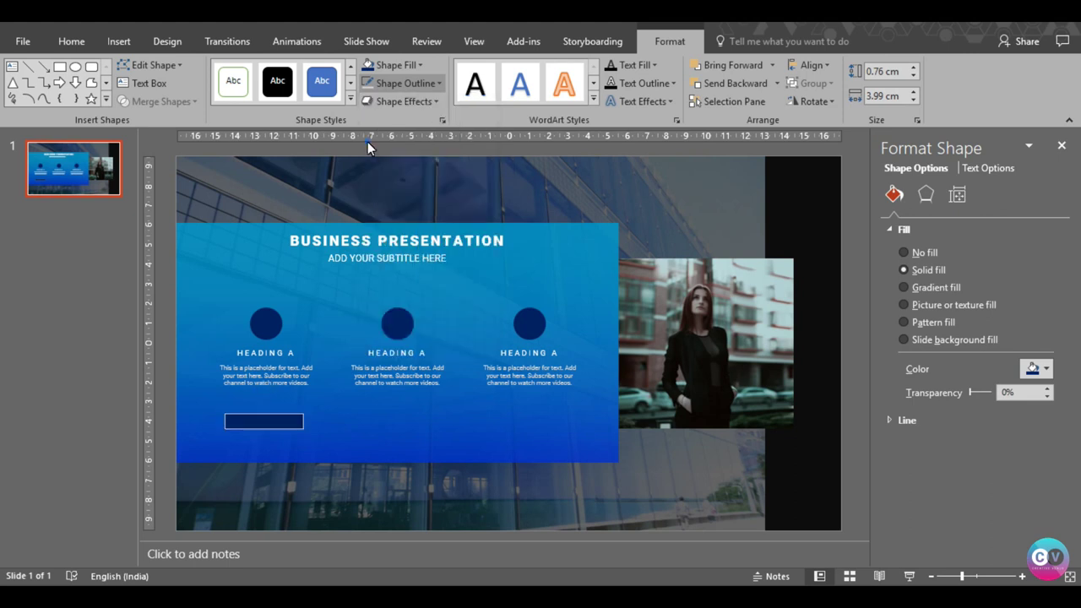
{"action": "left_click", "coordinate": [415, 82]}
{"action": "mouse_move", "coordinate": [450, 316]}
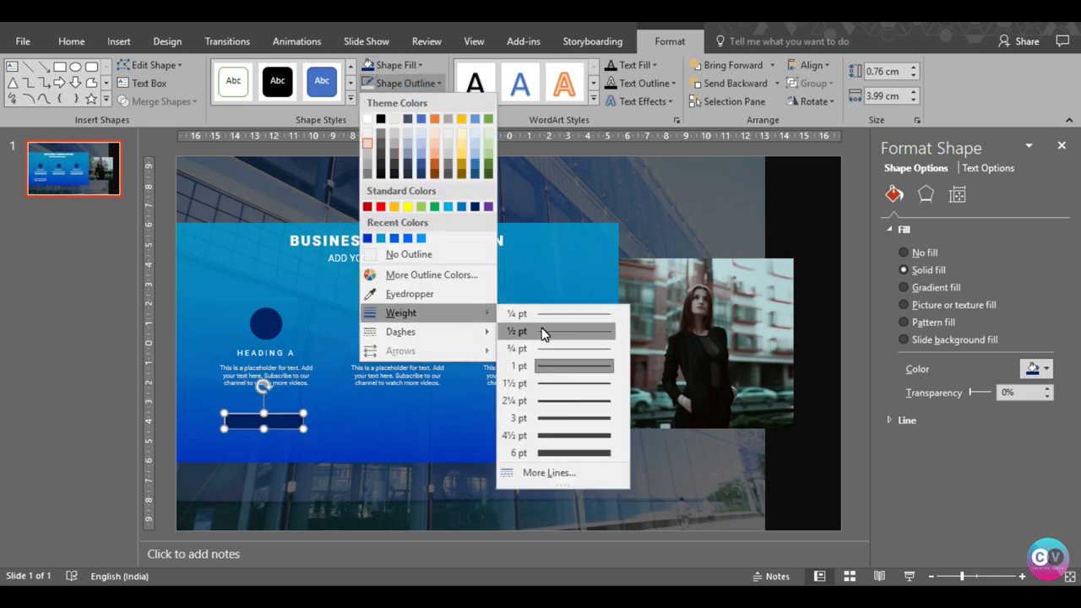
{"action": "left_click", "coordinate": [557, 331]}
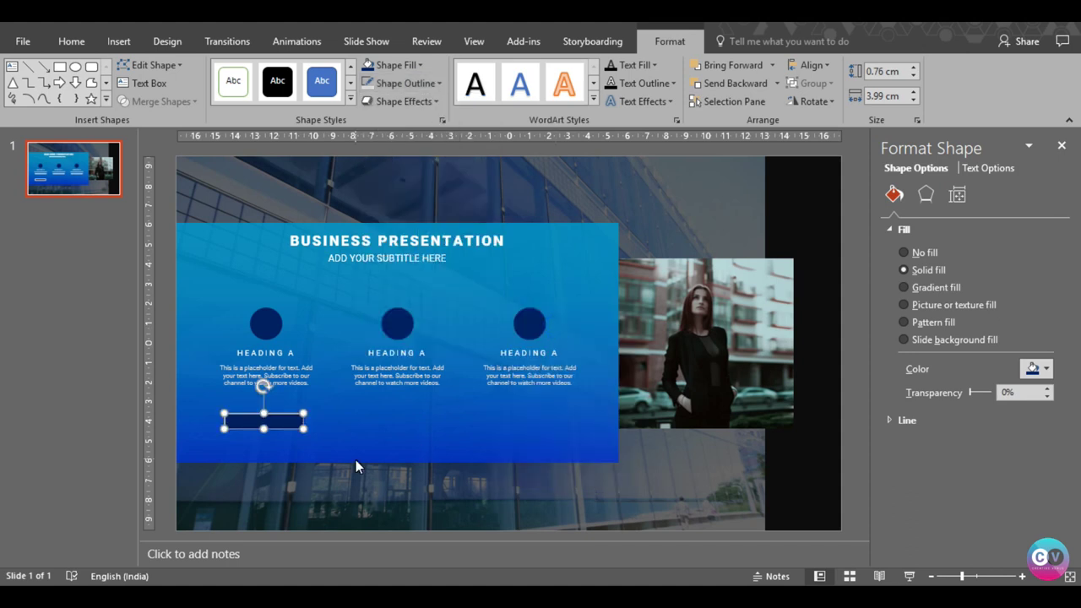
Add the label 'subscribe' inside the rectangle in Roboto
{"action": "right_click", "coordinate": [266, 428]}
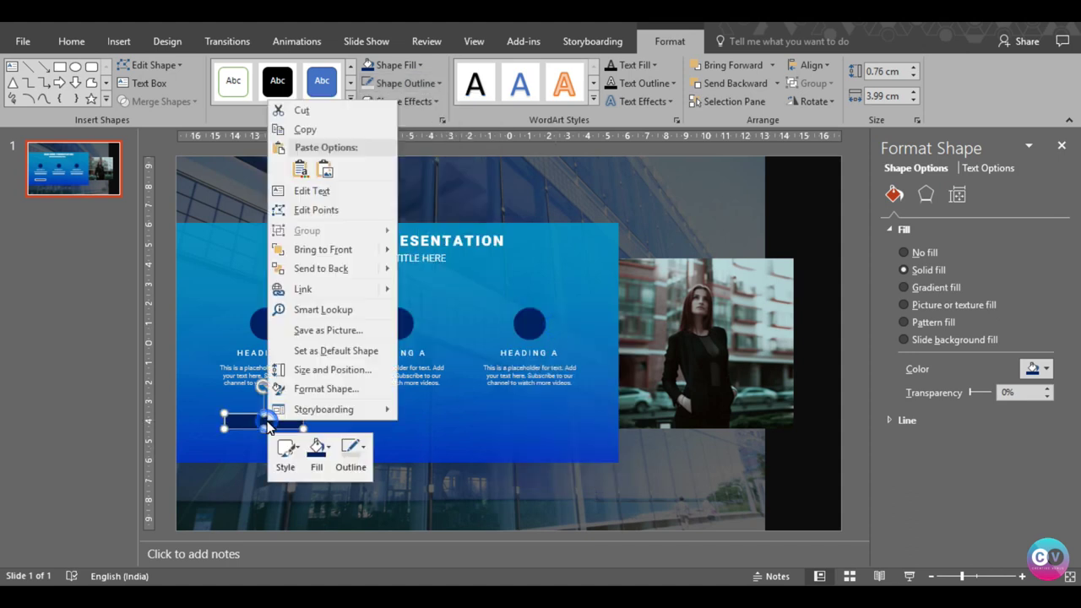
{"action": "left_click", "coordinate": [315, 194]}
{"action": "type", "text": "cribe"}
{"action": "key", "text": "ctrl+a"}
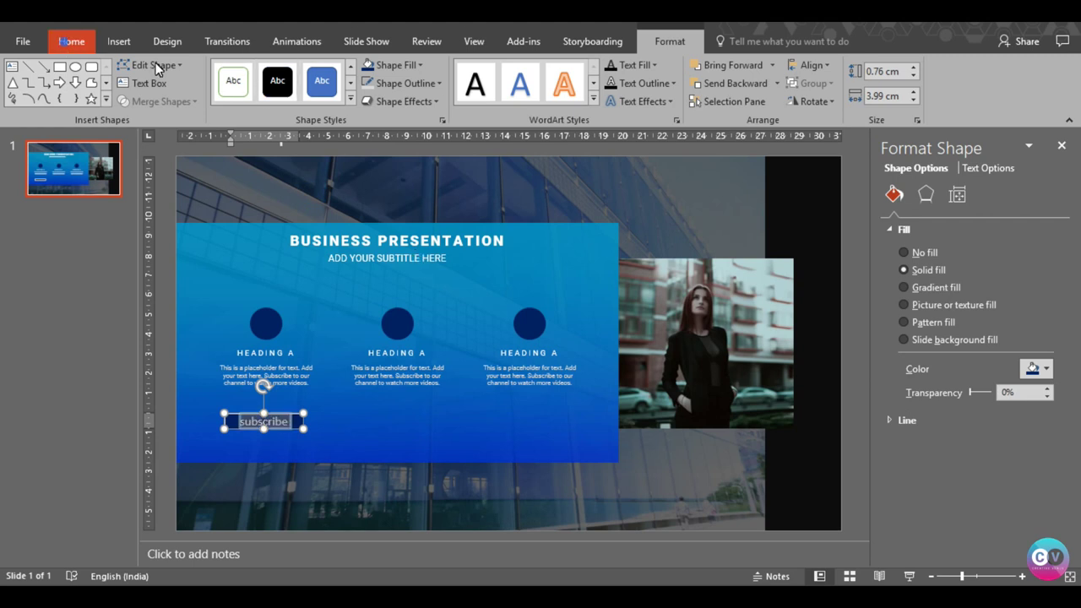
{"action": "type", "text": "Rob"}
{"action": "key", "text": "Return"}
Make the label UPPERCASE with wider letter spacing at size 8
{"action": "left_click", "coordinate": [277, 96]}
{"action": "left_click", "coordinate": [295, 189]}
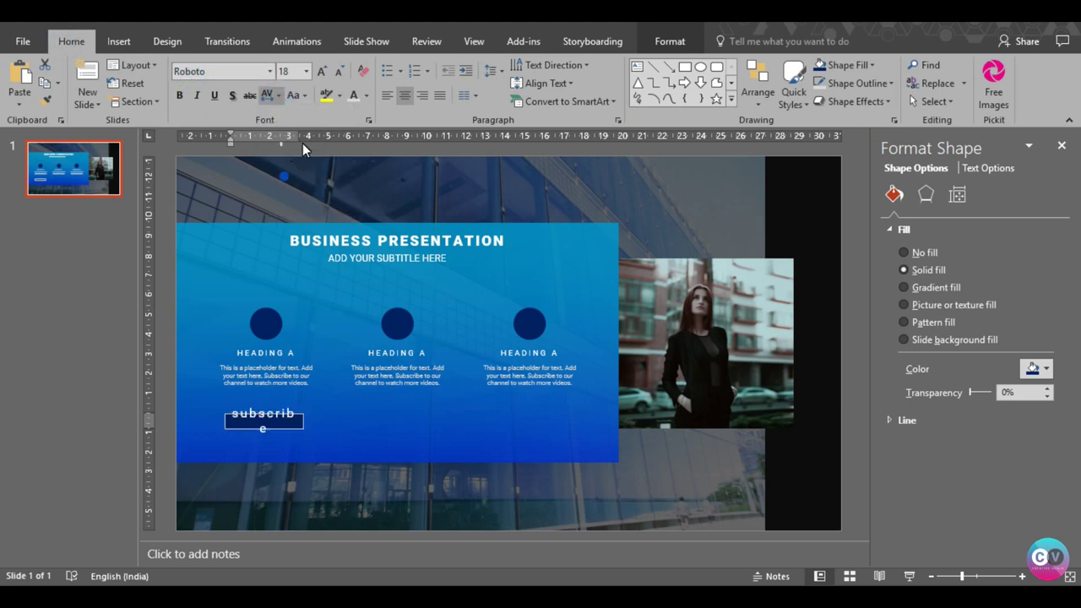
{"action": "left_click", "coordinate": [340, 74]}
{"action": "left_click", "coordinate": [340, 74]}
{"action": "left_click", "coordinate": [341, 74]}
{"action": "left_click", "coordinate": [340, 75]}
{"action": "left_click", "coordinate": [340, 74]}
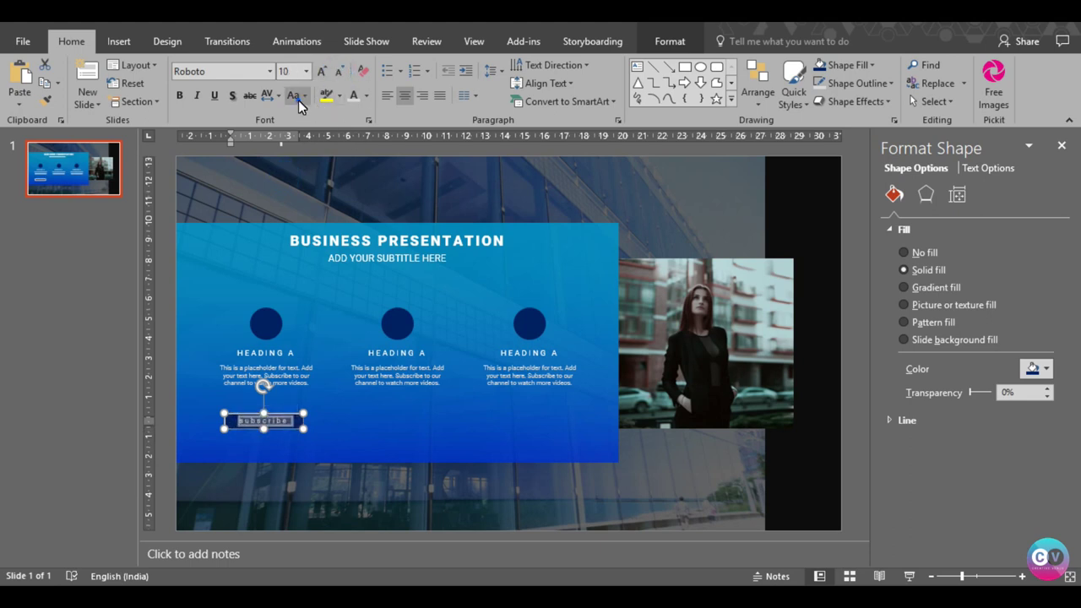
{"action": "left_click", "coordinate": [298, 97]}
{"action": "left_click", "coordinate": [325, 153]}
{"action": "left_click", "coordinate": [339, 71]}
{"action": "left_click", "coordinate": [338, 71]}
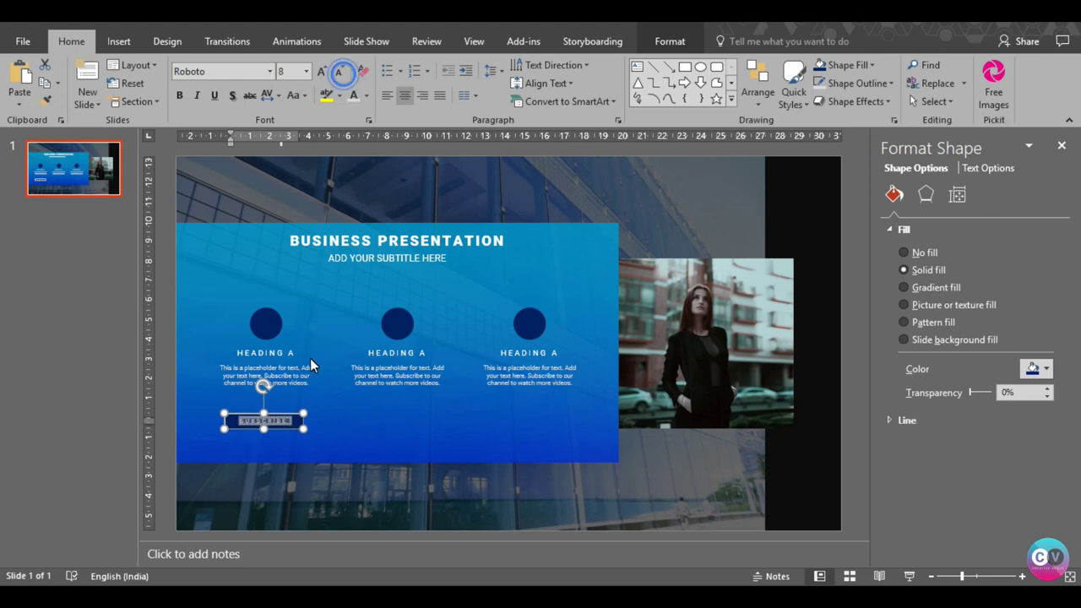
Copy and paste a duplicate of the SUBSCRIBE button
{"action": "left_click", "coordinate": [283, 429]}
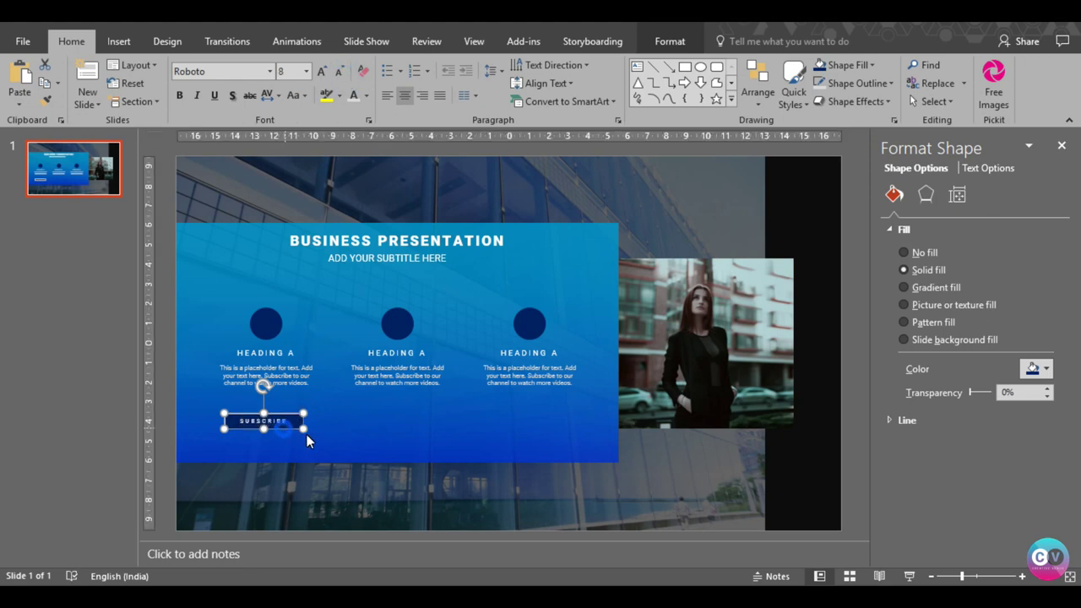
{"action": "key", "text": "ctrl+c"}
{"action": "key", "text": "ctrl+v"}
Place button copies under the second and third headings and top-align all three SUBSCRIBE buttons
{"action": "left_click_drag", "start_coordinate": [289, 440], "coordinate": [417, 427]}
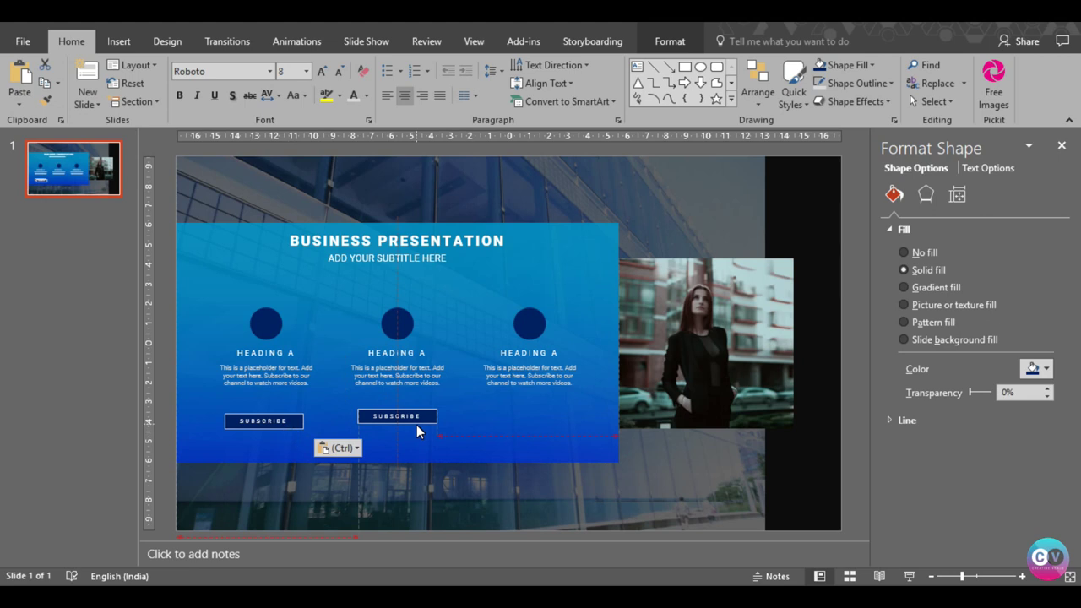
{"action": "left_click_drag", "start_coordinate": [415, 433], "coordinate": [549, 432]}
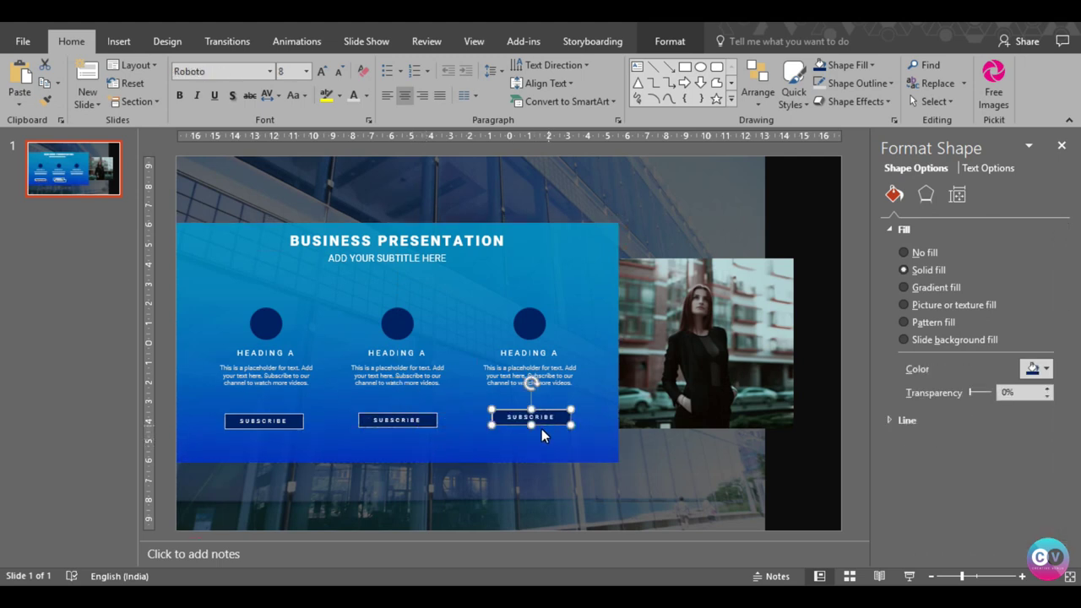
{"action": "left_click", "coordinate": [422, 422], "text": "shift"}
{"action": "left_click", "coordinate": [272, 420], "text": "shift"}
{"action": "left_click", "coordinate": [689, 40]}
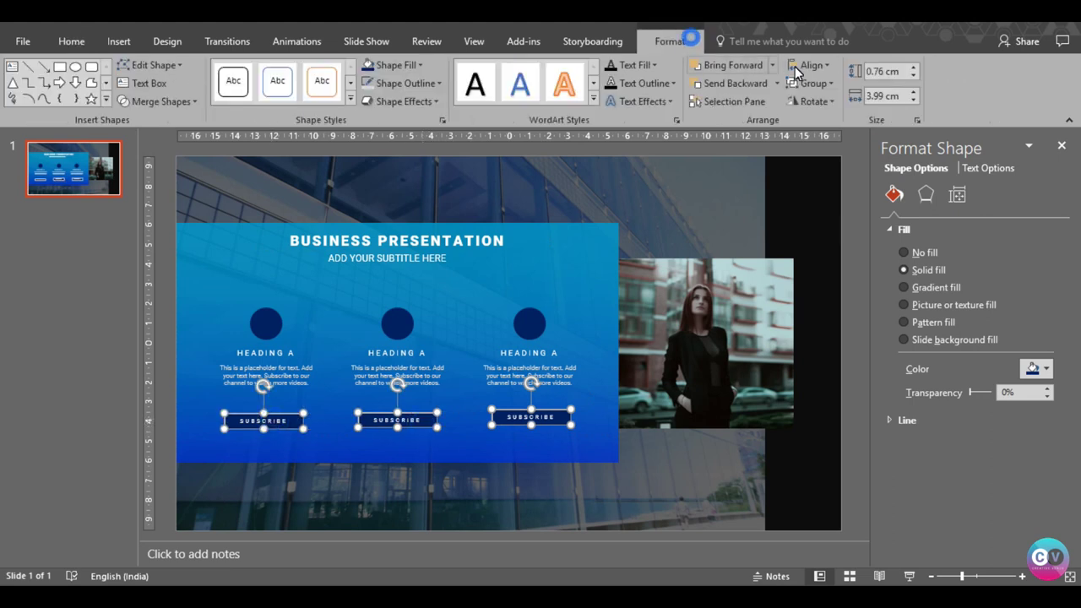
{"action": "left_click", "coordinate": [795, 68]}
{"action": "left_click", "coordinate": [815, 145]}
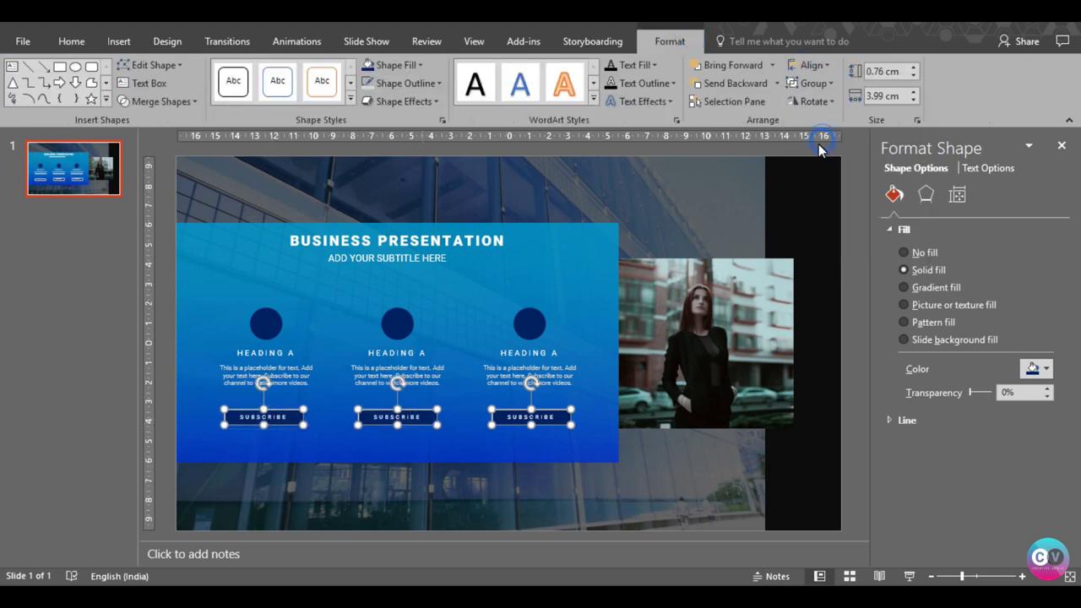
{"action": "left_click", "coordinate": [807, 459]}
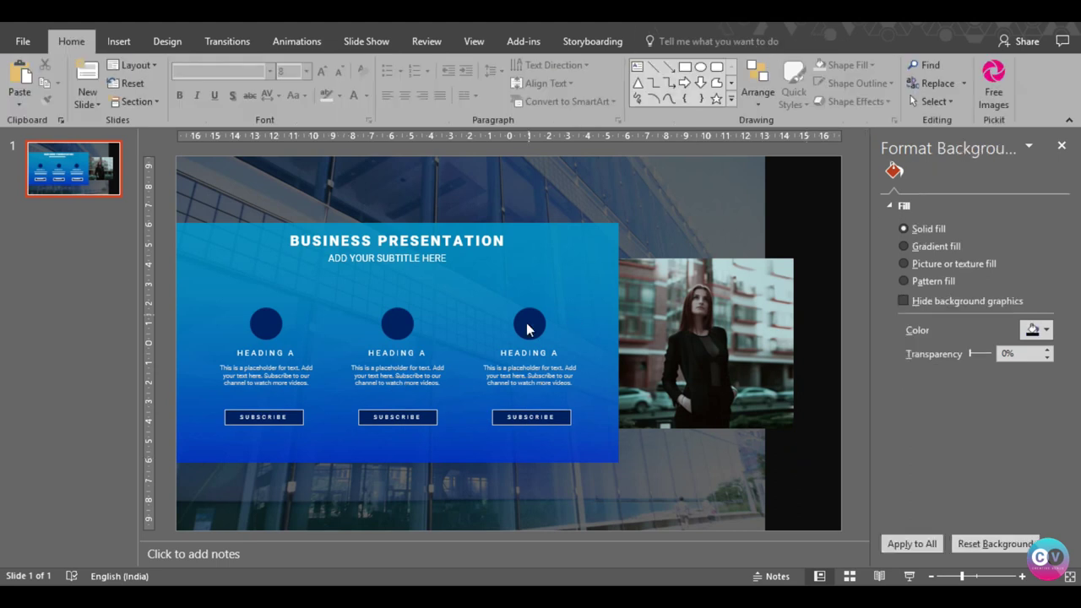
Insert the lightbulb, rising-chart and bar-chart icons from the Analytics icon set
{"action": "left_click", "coordinate": [118, 40]}
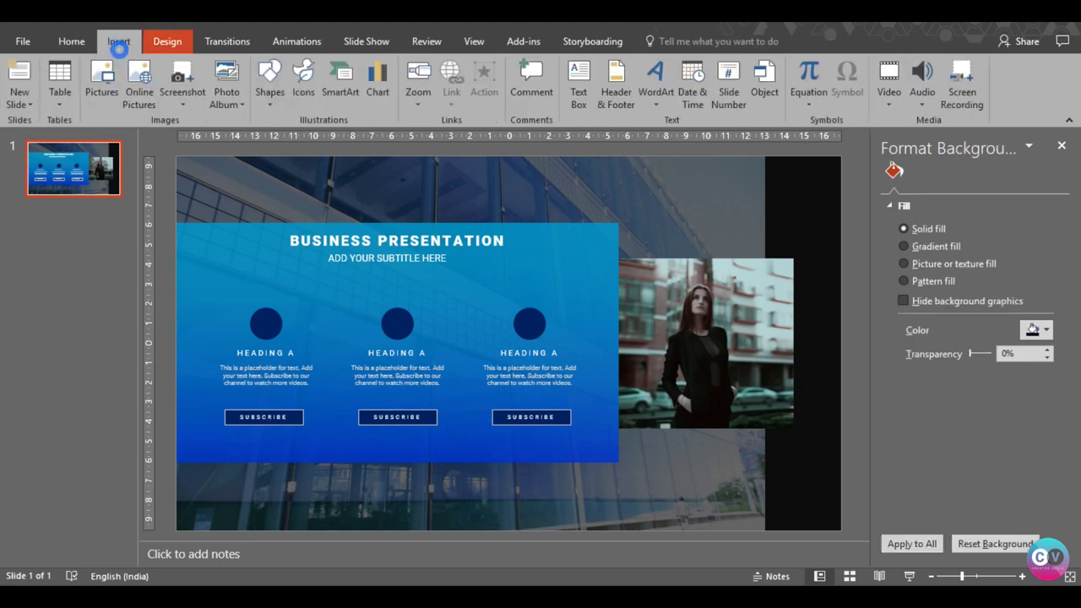
{"action": "left_click", "coordinate": [302, 94]}
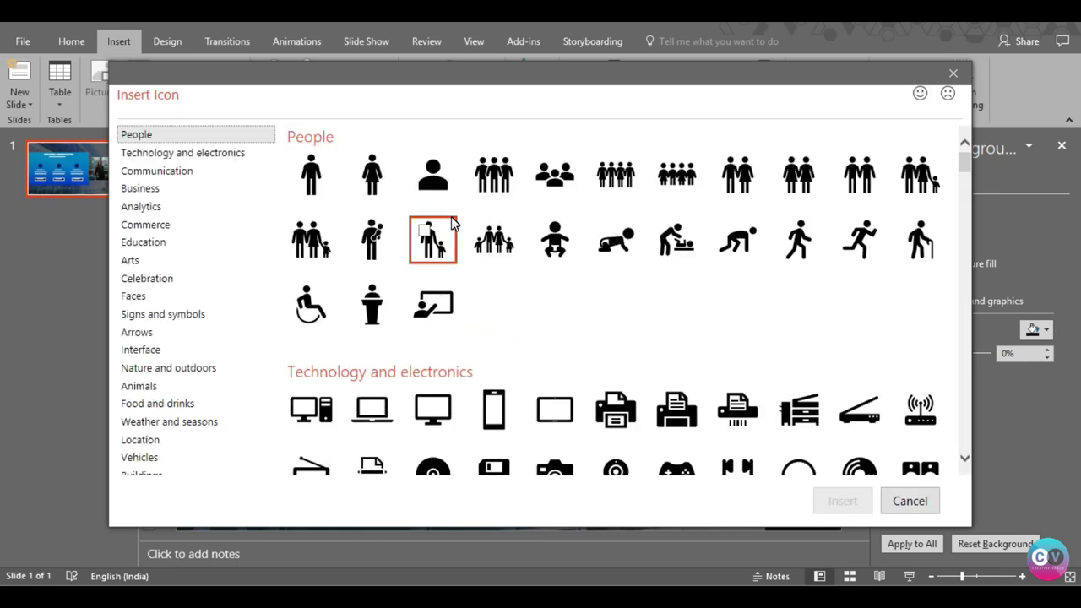
{"action": "scroll", "coordinate": [572, 329], "scroll_direction": "down", "scroll_amount": 3}
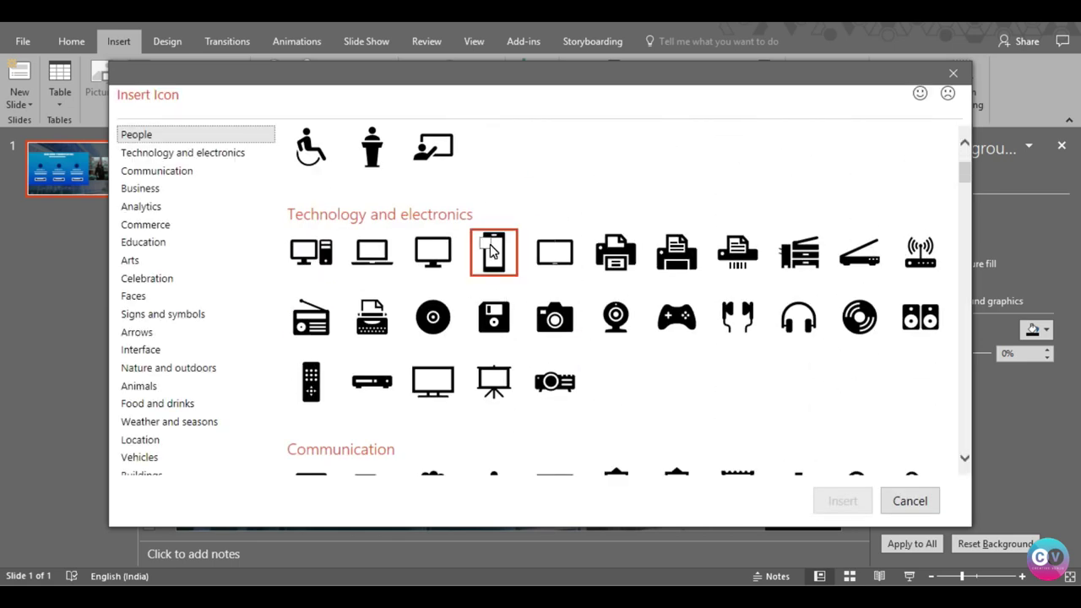
{"action": "scroll", "coordinate": [591, 287], "scroll_direction": "down", "scroll_amount": 1}
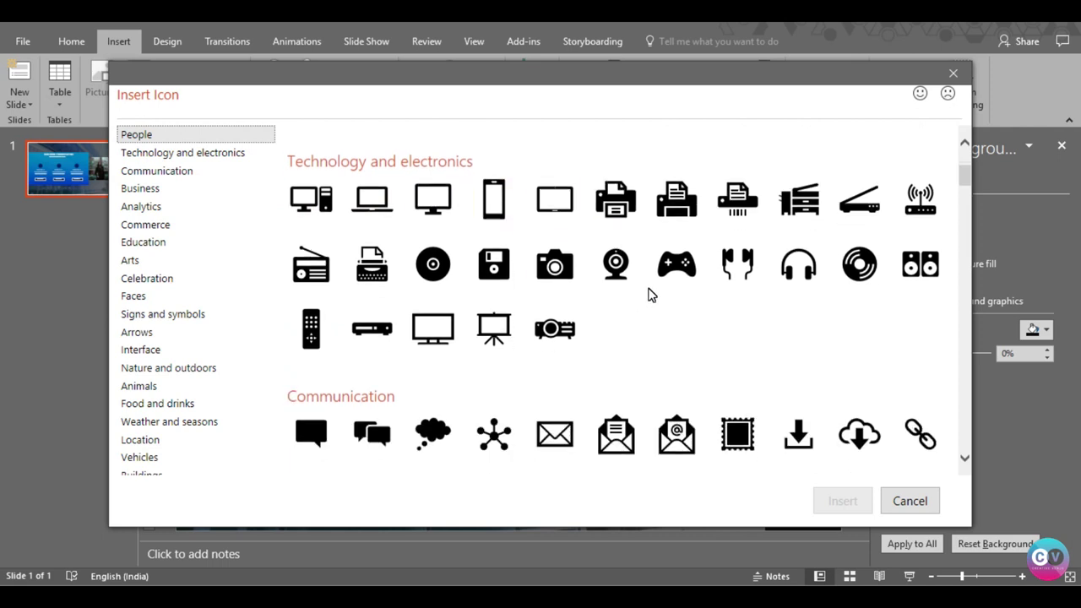
{"action": "scroll", "coordinate": [734, 338], "scroll_direction": "down", "scroll_amount": 10}
{"action": "scroll", "coordinate": [882, 293], "scroll_direction": "down", "scroll_amount": 1}
{"action": "left_click", "coordinate": [918, 348]}
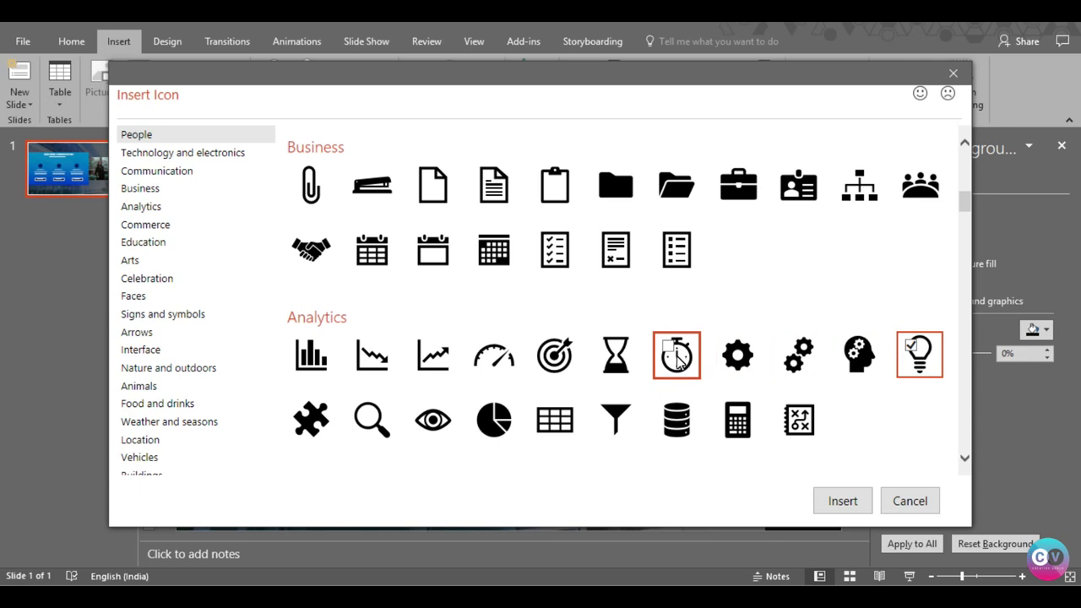
{"action": "left_click", "coordinate": [433, 355]}
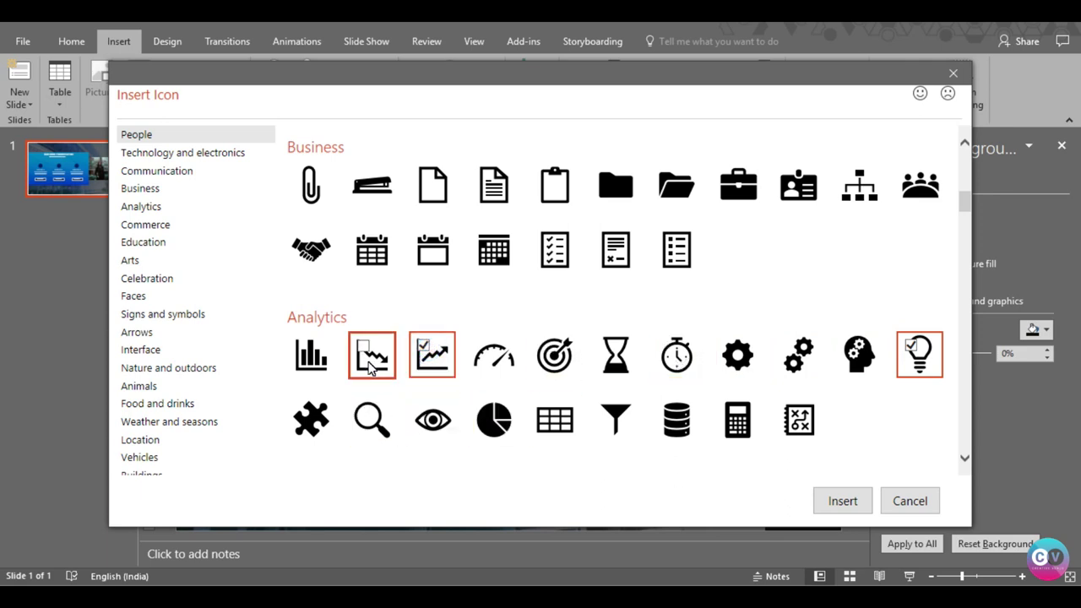
{"action": "left_click", "coordinate": [310, 355]}
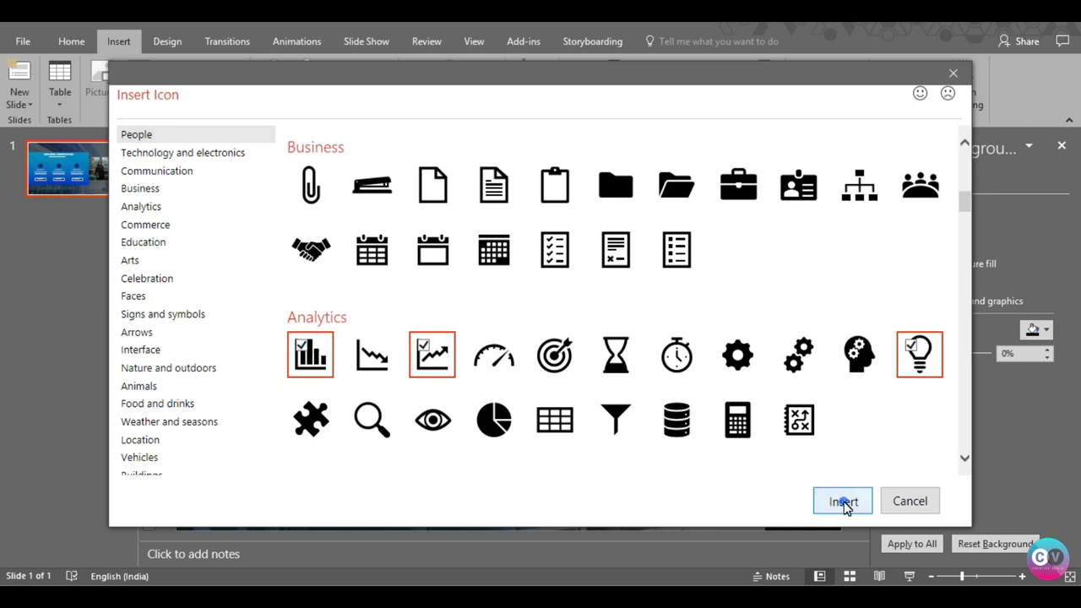
{"action": "left_click", "coordinate": [842, 501]}
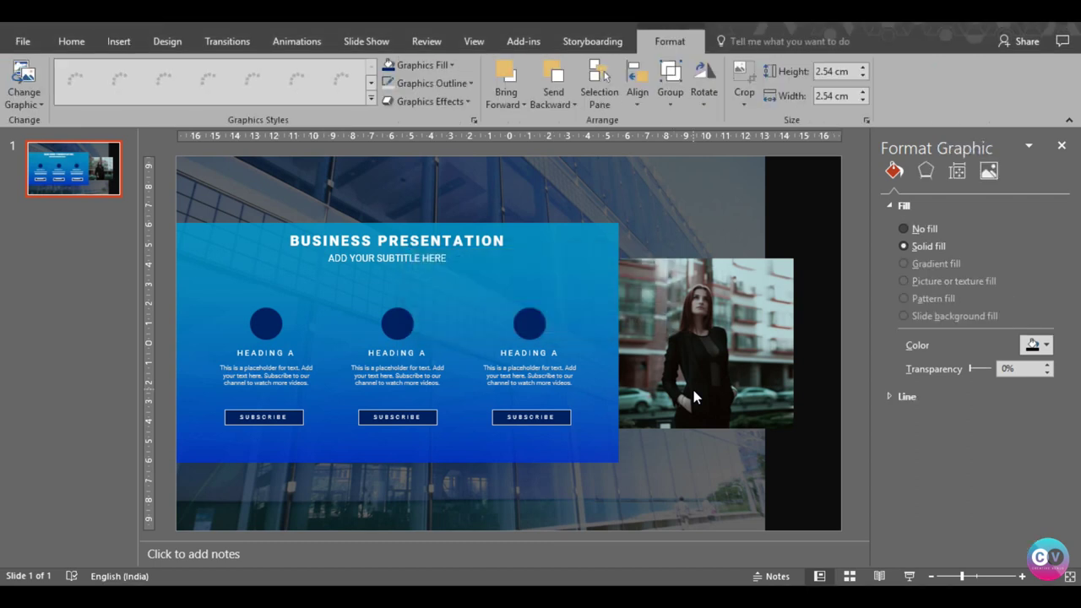
Resize the three icons to 1 cm and fill them white
{"action": "left_click", "coordinate": [864, 76]}
{"action": "left_click", "coordinate": [863, 76]}
{"action": "left_click", "coordinate": [863, 76]}
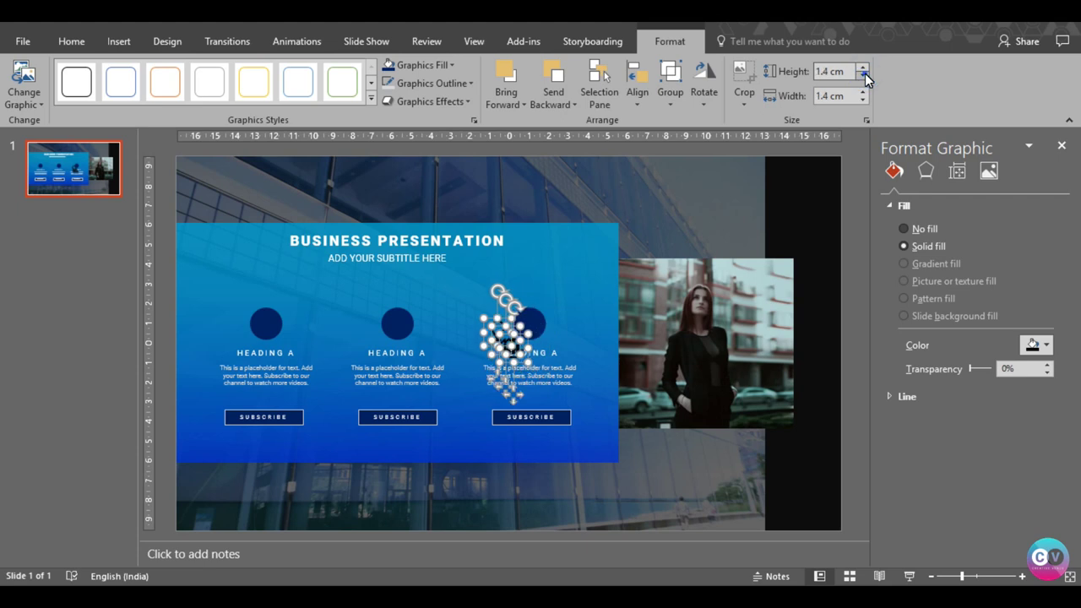
{"action": "left_click", "coordinate": [863, 76]}
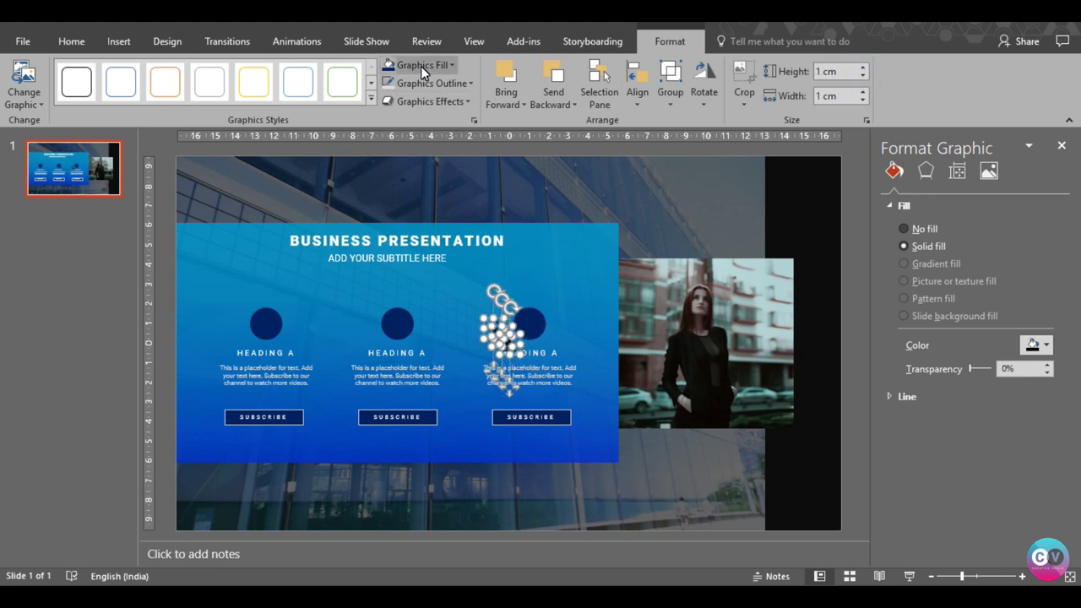
{"action": "left_click", "coordinate": [398, 65]}
{"action": "left_click", "coordinate": [393, 118]}
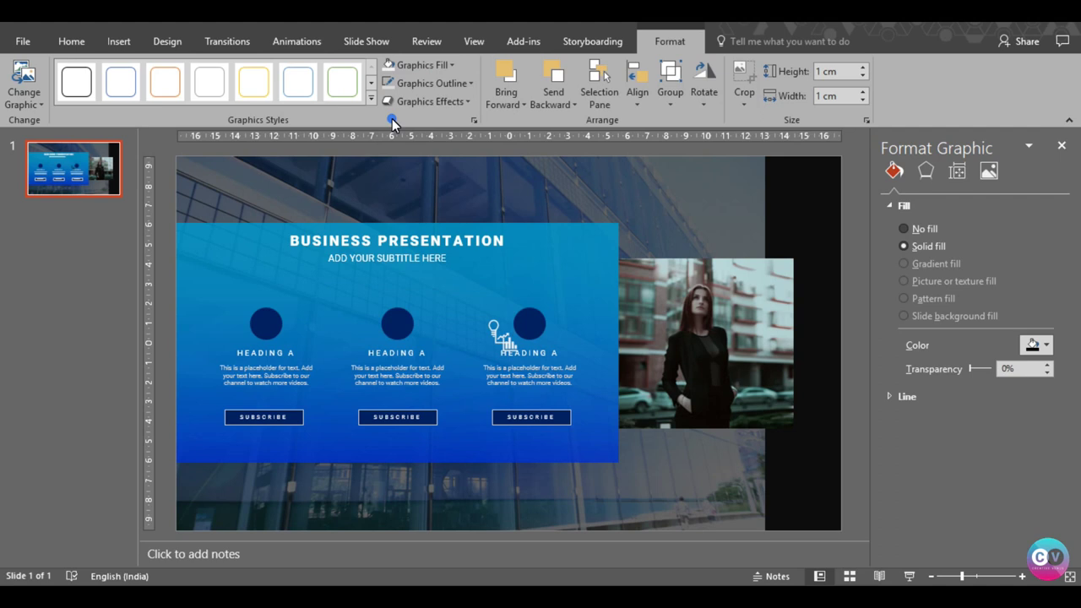
{"action": "left_click", "coordinate": [807, 477]}
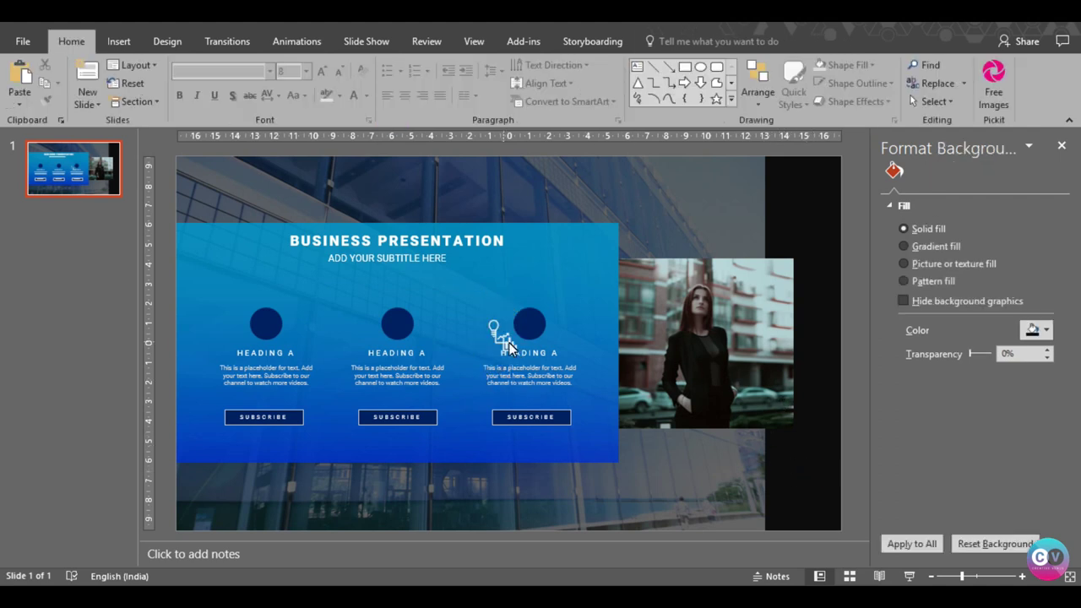
Move the bar-chart, rising-chart and lightbulb icons into the first, second and third circles
{"action": "left_click", "coordinate": [511, 348]}
{"action": "left_click_drag", "start_coordinate": [277, 324], "coordinate": [268, 332]}
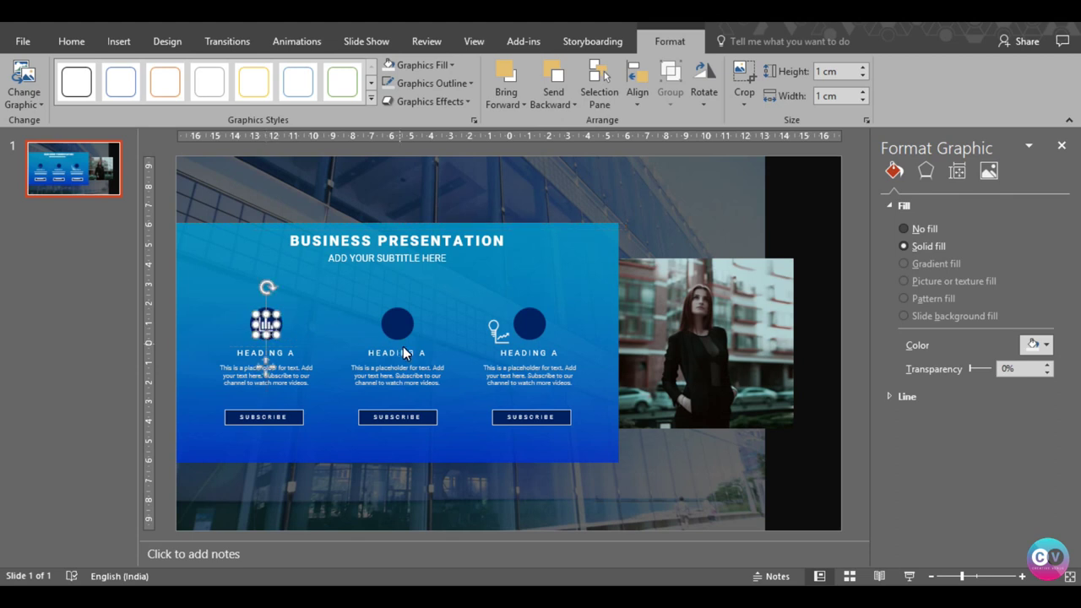
{"action": "left_click_drag", "start_coordinate": [502, 336], "coordinate": [399, 332]}
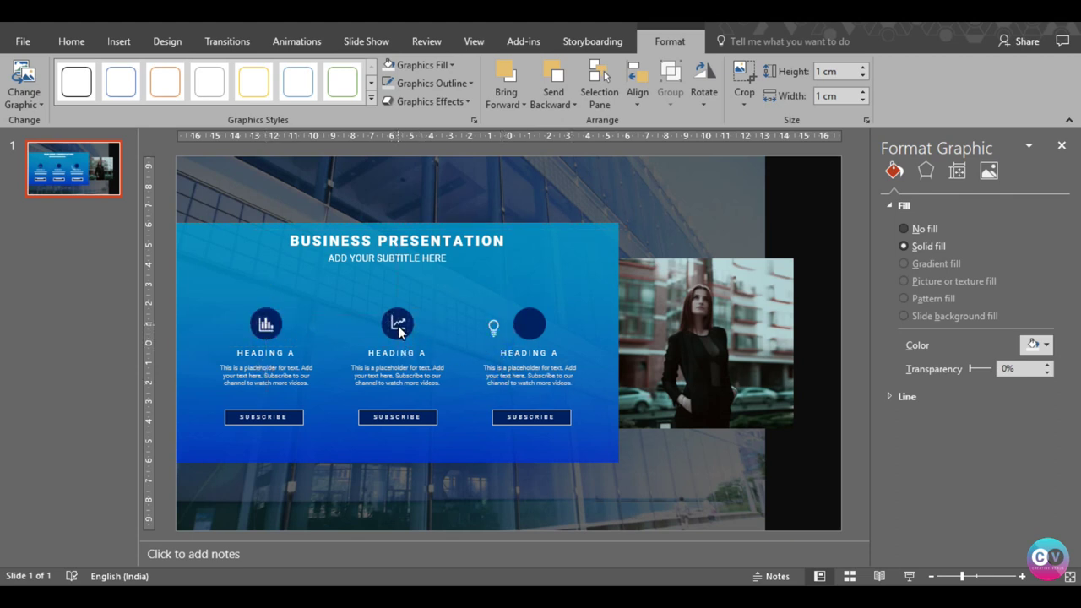
{"action": "left_click_drag", "start_coordinate": [494, 330], "coordinate": [530, 336]}
Zoom in to centre each icon precisely in its circle, then return to the whole slide
{"action": "left_click", "coordinate": [529, 336]}
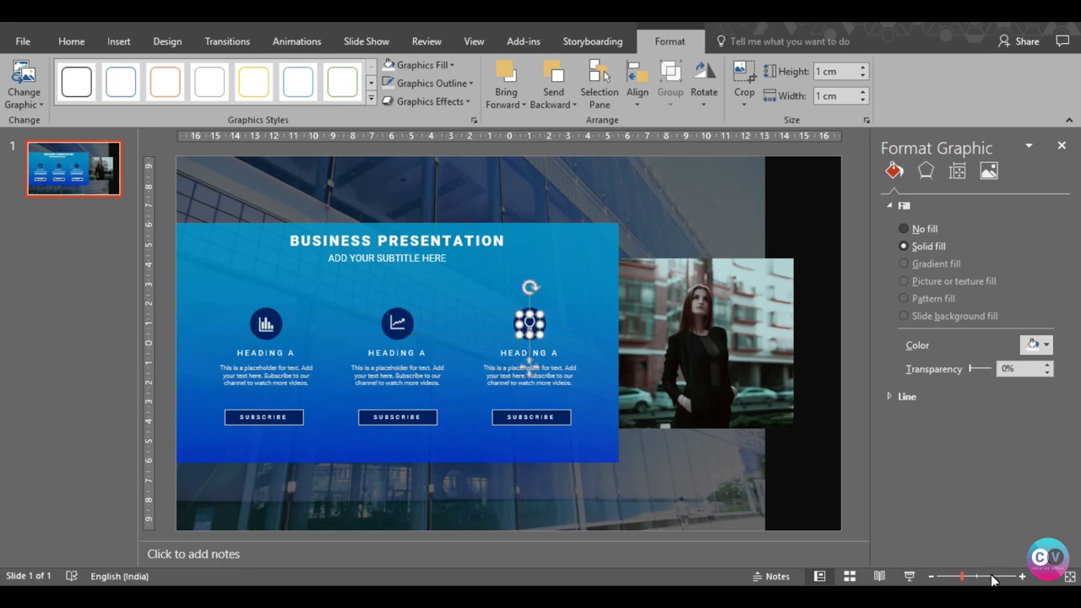
{"action": "left_click", "coordinate": [993, 580]}
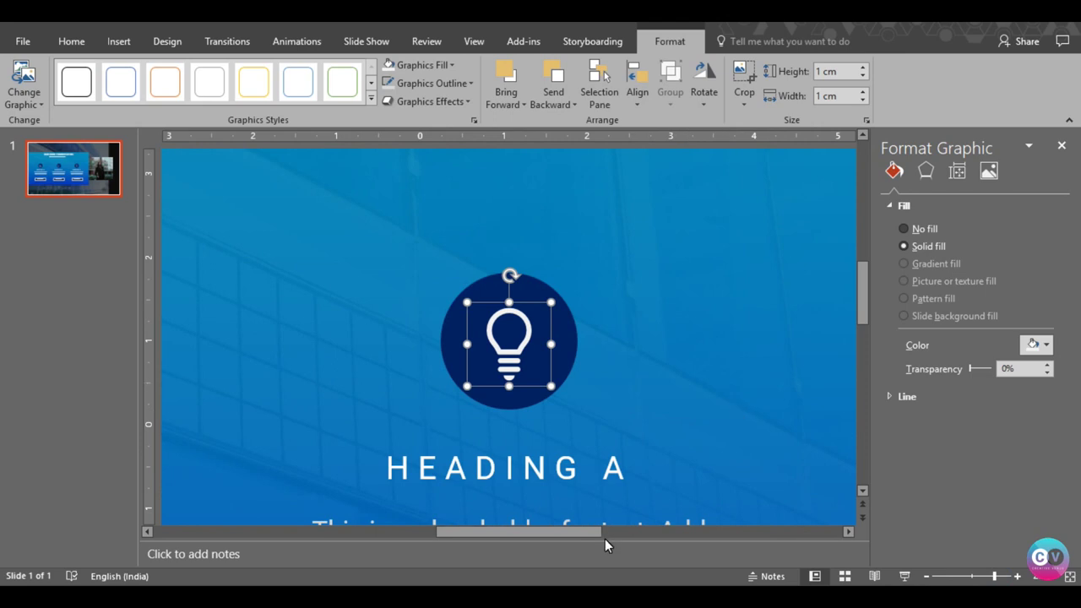
{"action": "left_click_drag", "start_coordinate": [605, 539], "coordinate": [491, 480]}
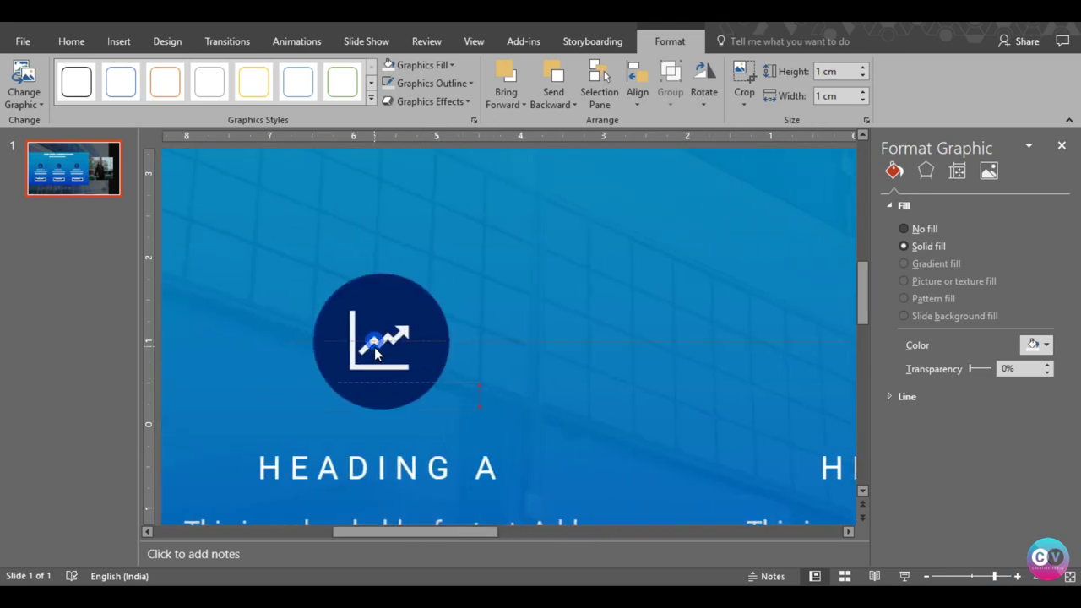
{"action": "left_click", "coordinate": [378, 353]}
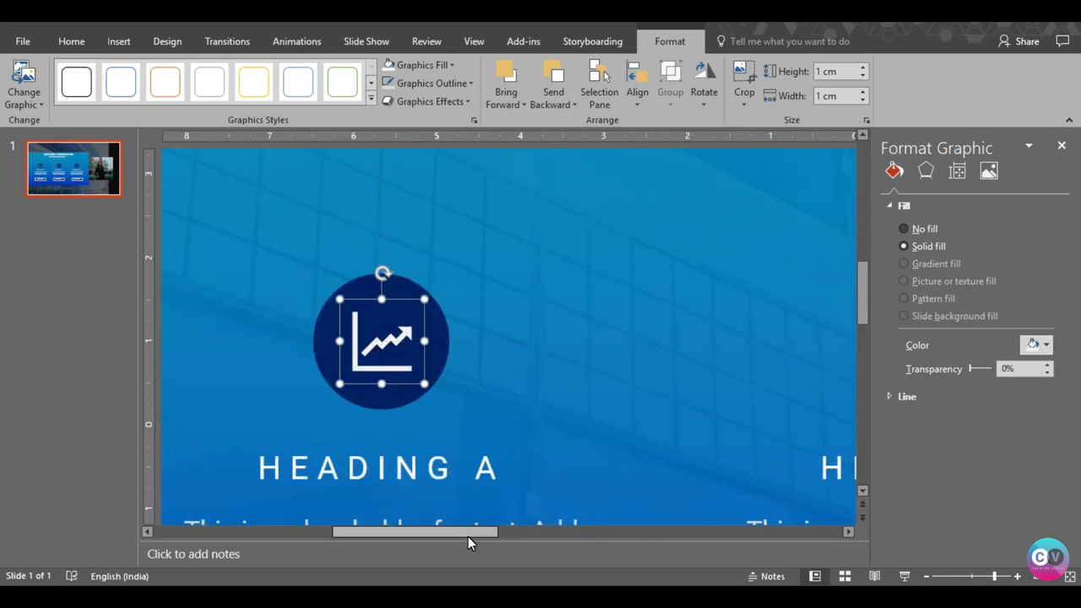
{"action": "left_click_drag", "start_coordinate": [468, 534], "coordinate": [359, 535]}
{"action": "left_click", "coordinate": [281, 361]}
{"action": "left_click_drag", "start_coordinate": [281, 361], "coordinate": [276, 358]}
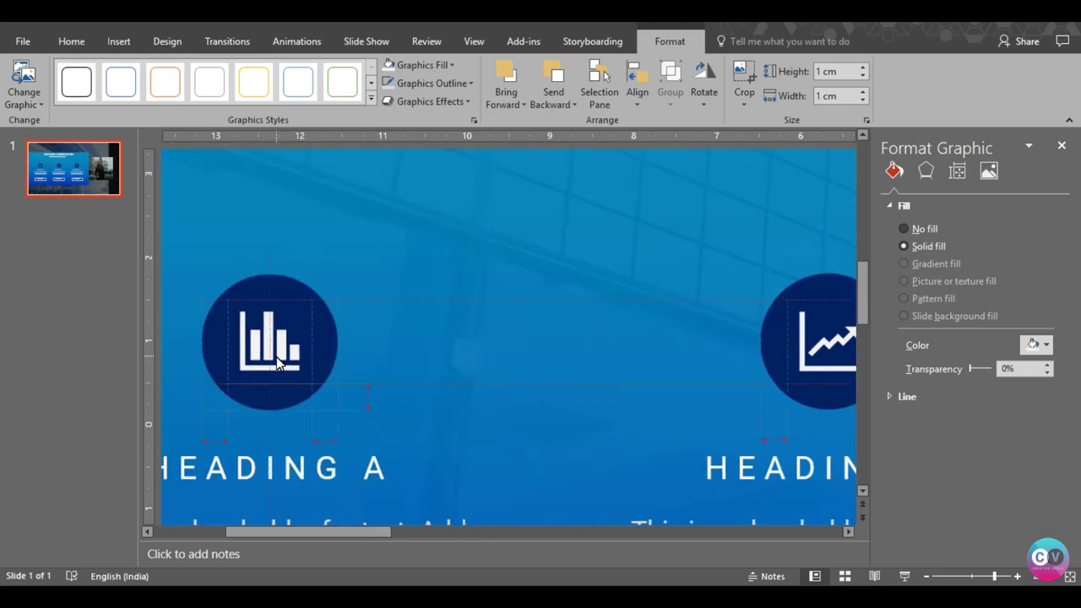
{"action": "left_click", "coordinate": [960, 577]}
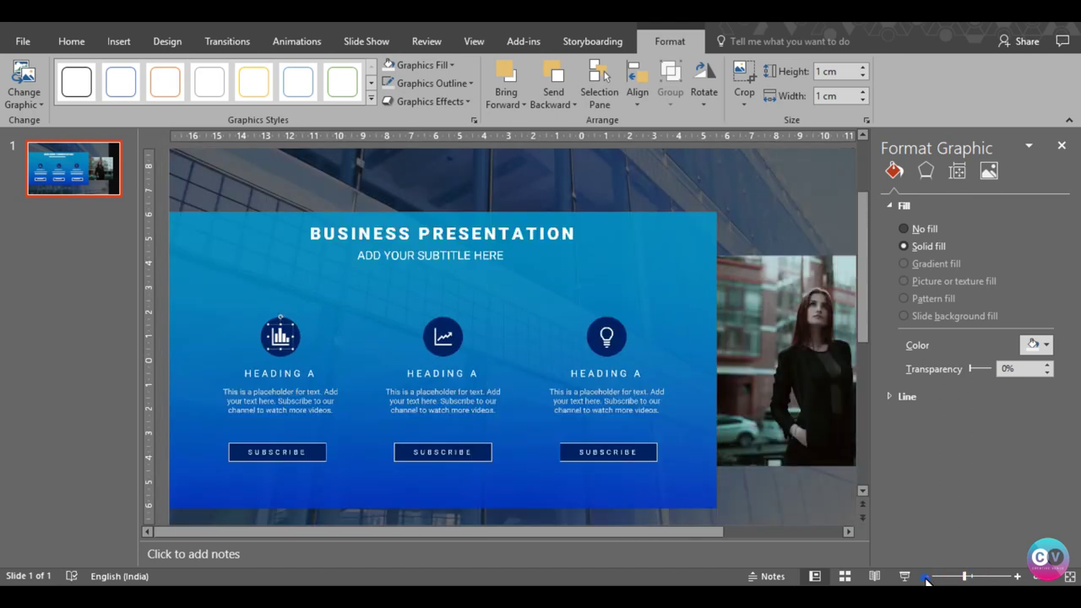
{"action": "left_click", "coordinate": [928, 578]}
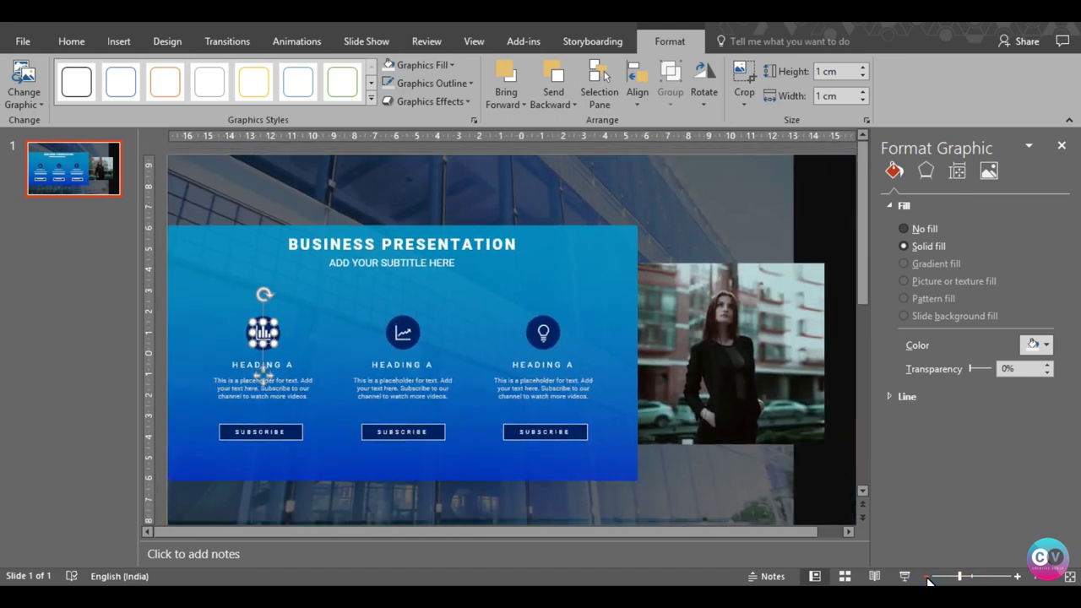
{"action": "left_click", "coordinate": [928, 578]}
Stretch the businesswoman photo's top and bottom edges to span the blue band
{"action": "left_click", "coordinate": [716, 338]}
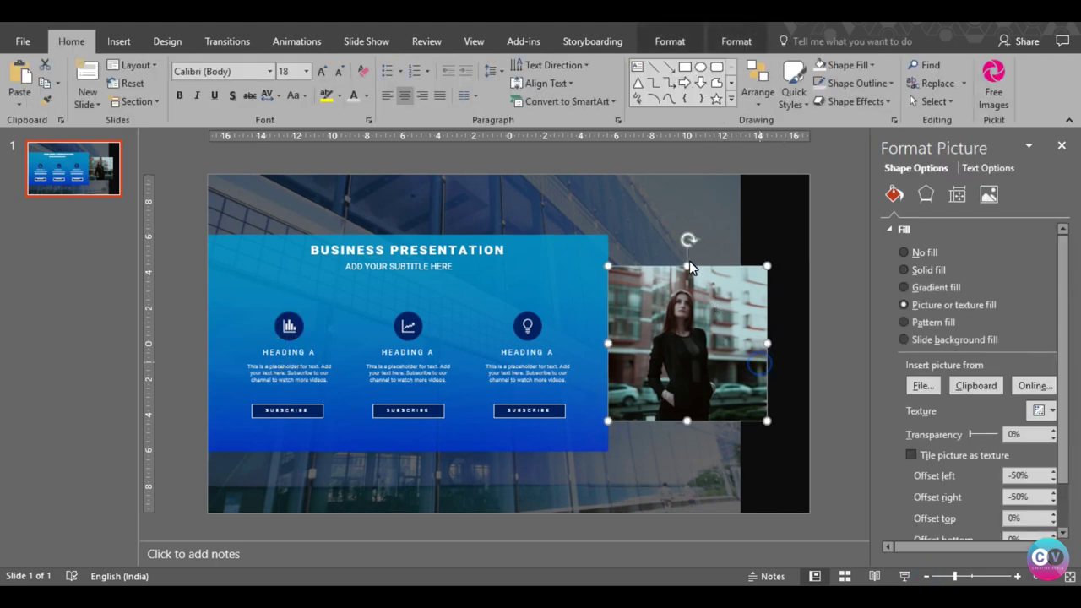
{"action": "left_click_drag", "start_coordinate": [686, 267], "coordinate": [677, 236]}
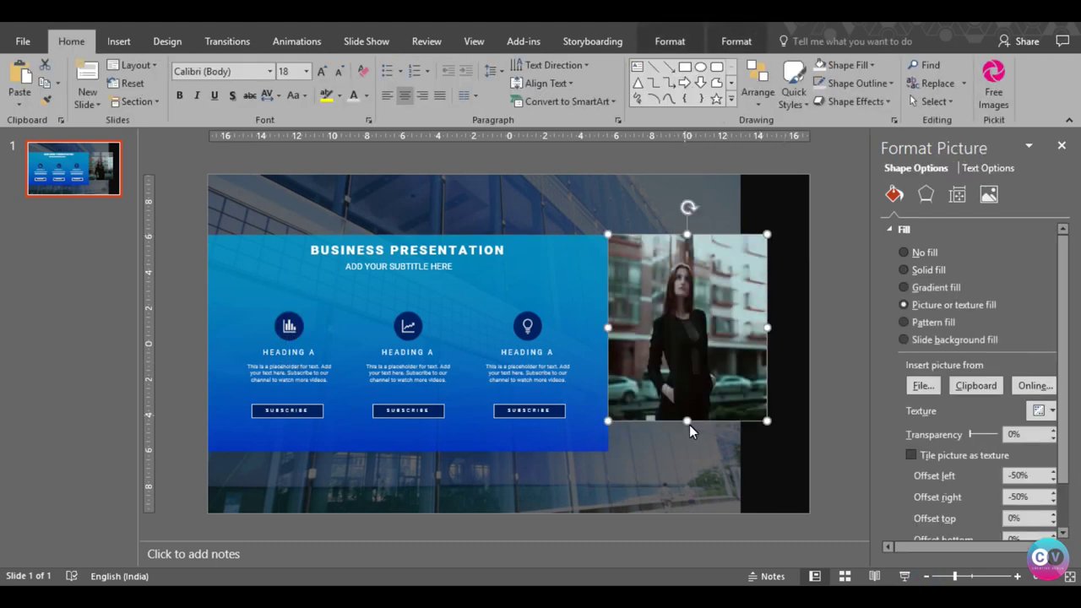
{"action": "left_click_drag", "start_coordinate": [688, 422], "coordinate": [682, 452]}
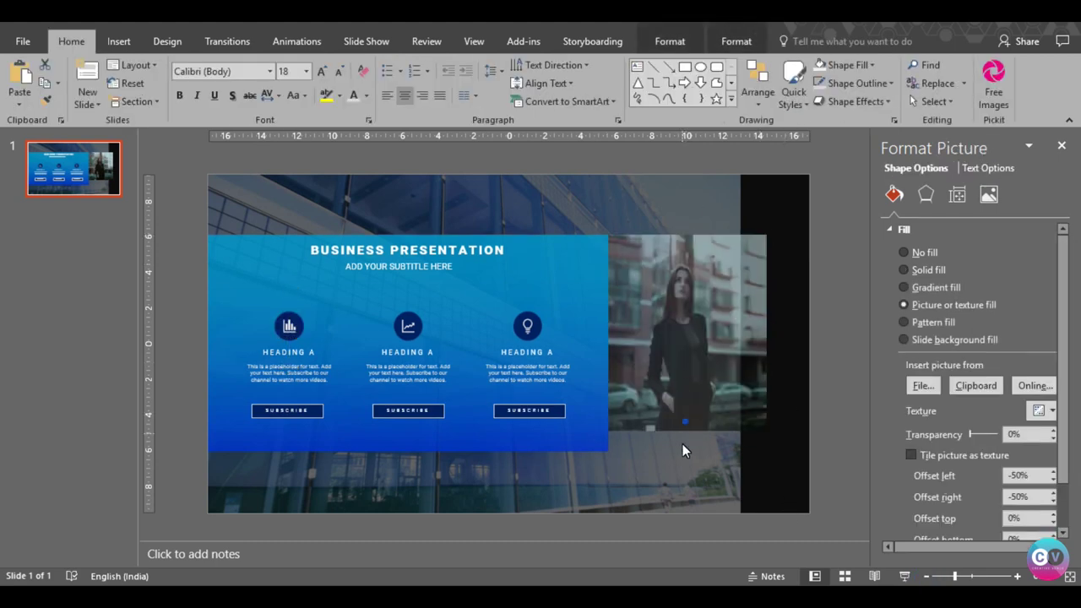
Set the photo's picture offsets to -75% left and -89% right
{"action": "left_click", "coordinate": [1053, 479]}
{"action": "left_click", "coordinate": [1053, 479]}
{"action": "left_click", "coordinate": [1053, 501]}
{"action": "left_click", "coordinate": [1053, 500]}
{"action": "left_click", "coordinate": [1053, 501]}
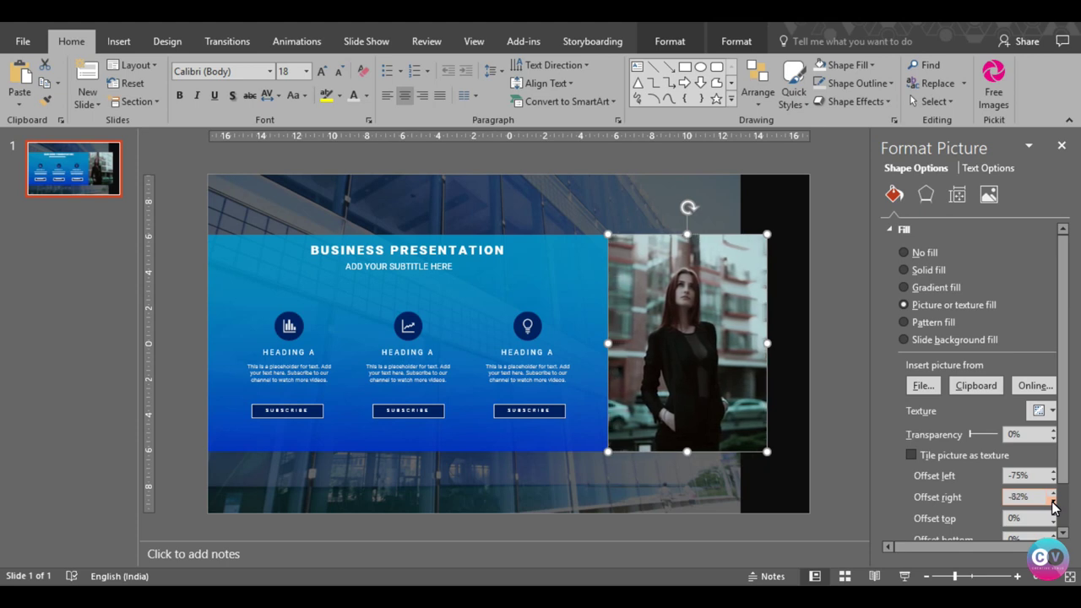
{"action": "left_click", "coordinate": [818, 408]}
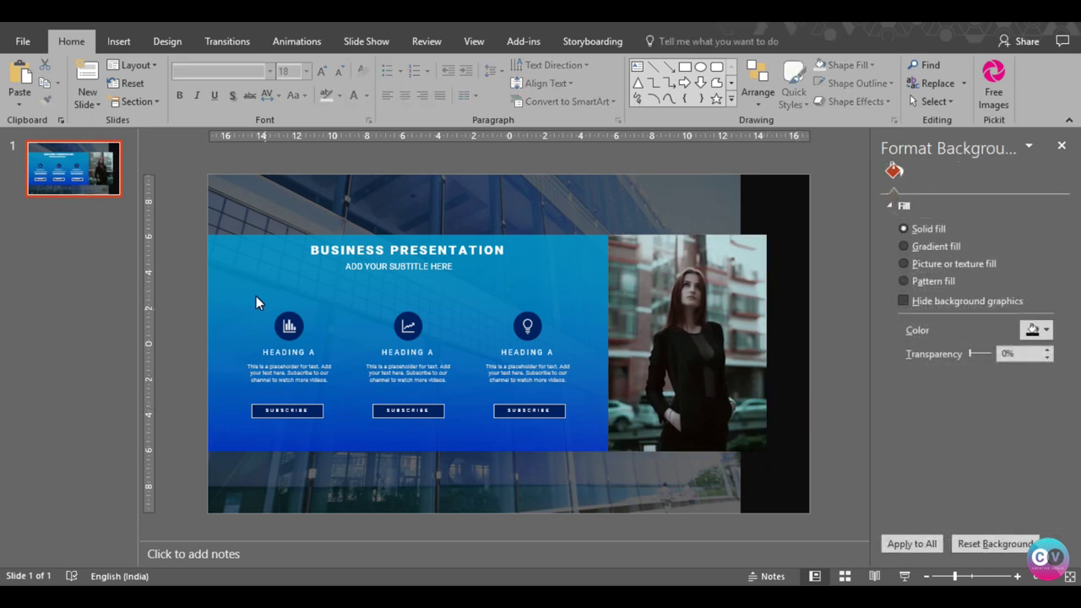
Give the large overlay rectangle a gradient fill running from black to dark navy
{"action": "left_click", "coordinate": [258, 213]}
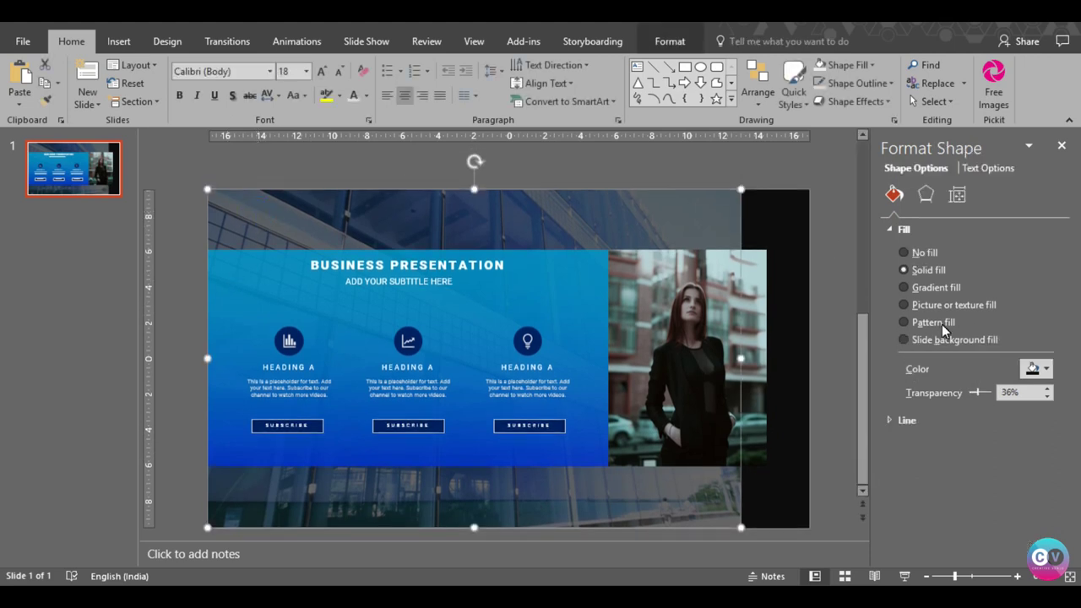
{"action": "left_click", "coordinate": [932, 288]}
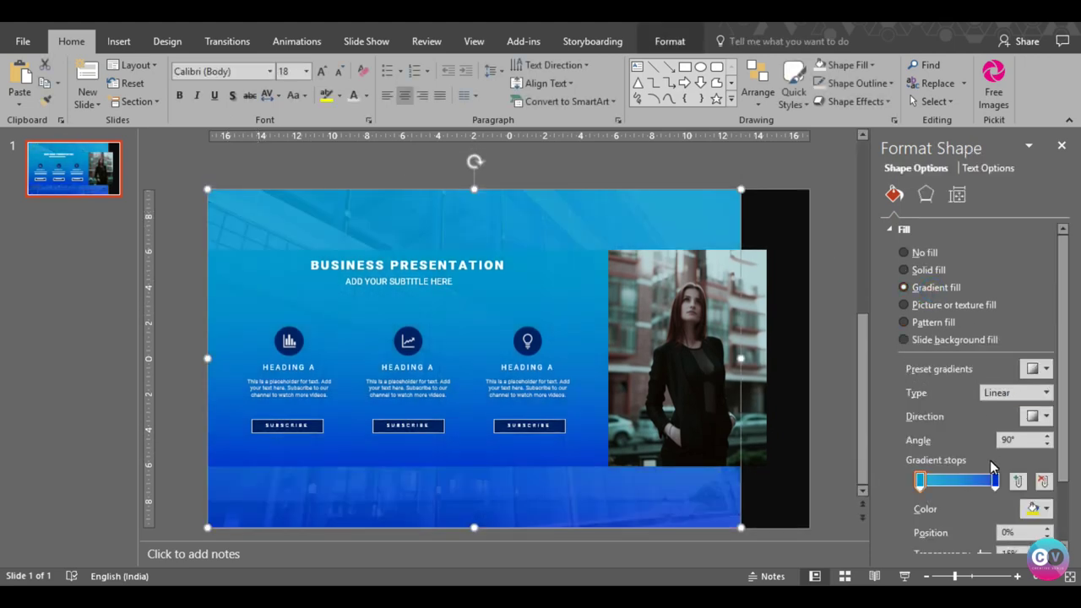
{"action": "left_click", "coordinate": [1034, 508]}
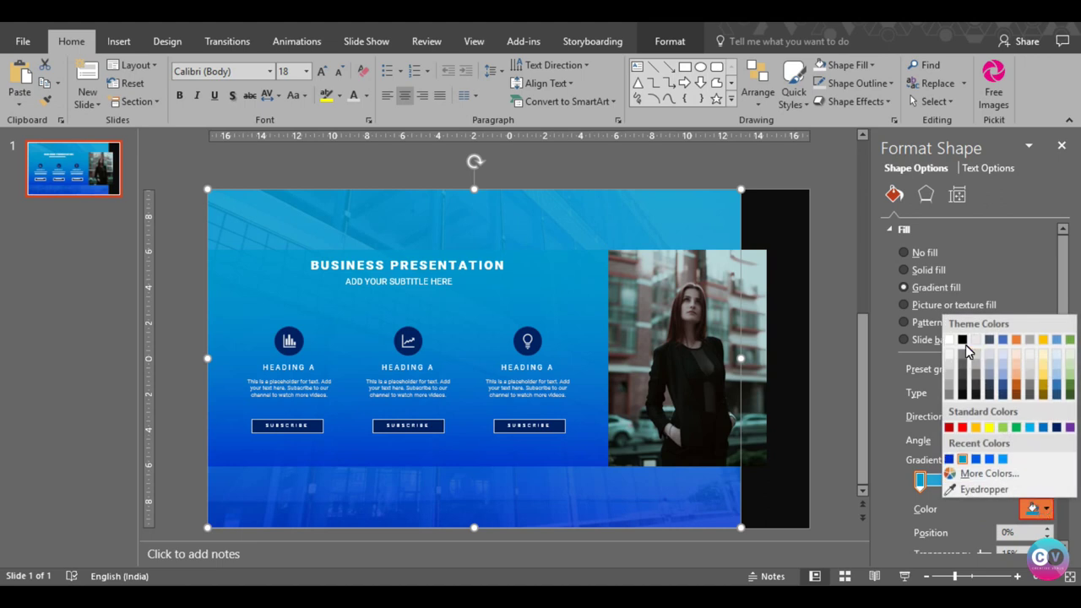
{"action": "left_click", "coordinate": [963, 340]}
{"action": "left_click", "coordinate": [995, 481]}
{"action": "left_click", "coordinate": [1039, 512]}
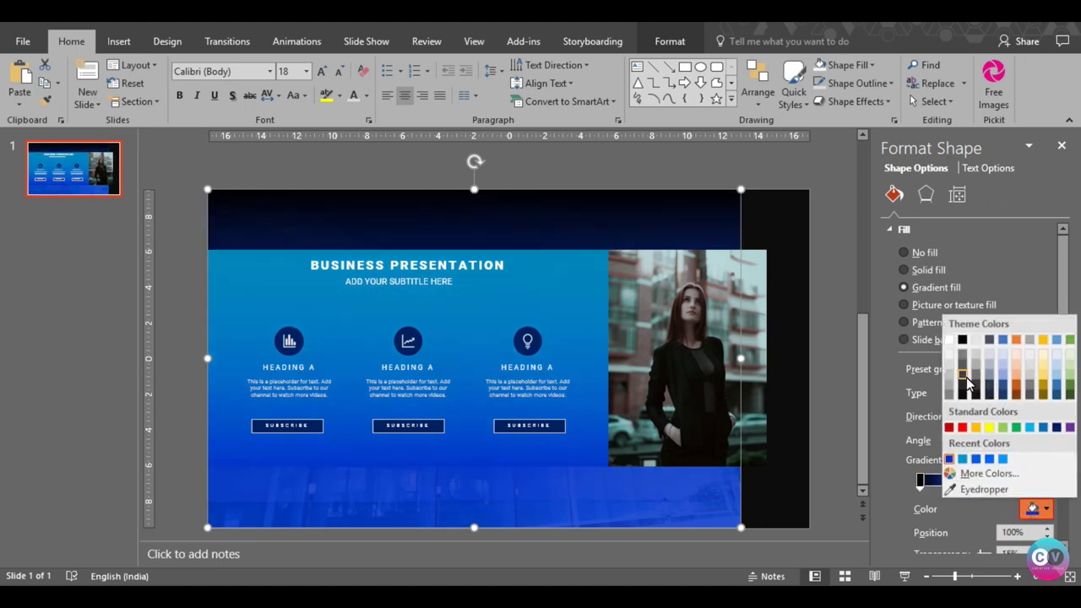
{"action": "left_click", "coordinate": [1057, 427]}
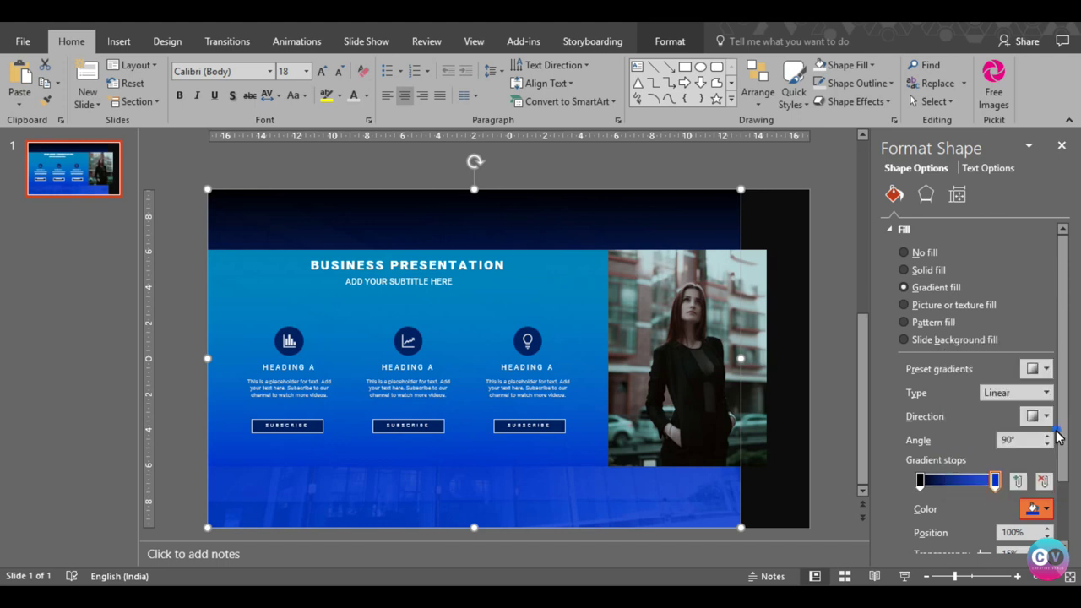
{"action": "scroll", "coordinate": [980, 528], "scroll_direction": "down", "scroll_amount": 1}
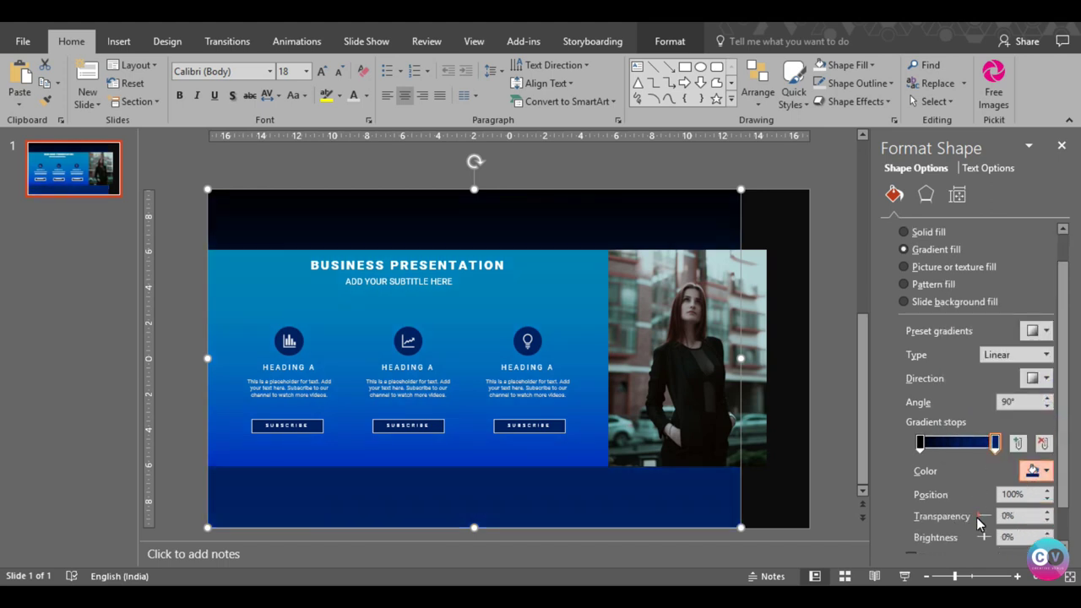
{"action": "left_click_drag", "start_coordinate": [980, 522], "coordinate": [968, 516]}
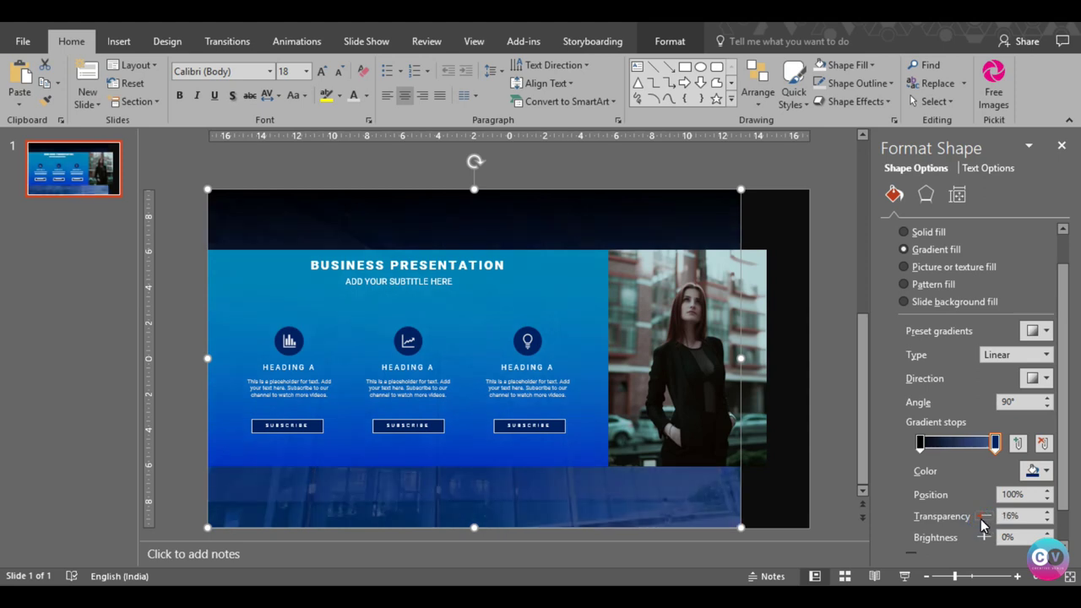
Set the black stop to 15% and the navy stop to 16% transparency
{"action": "left_click", "coordinate": [921, 444]}
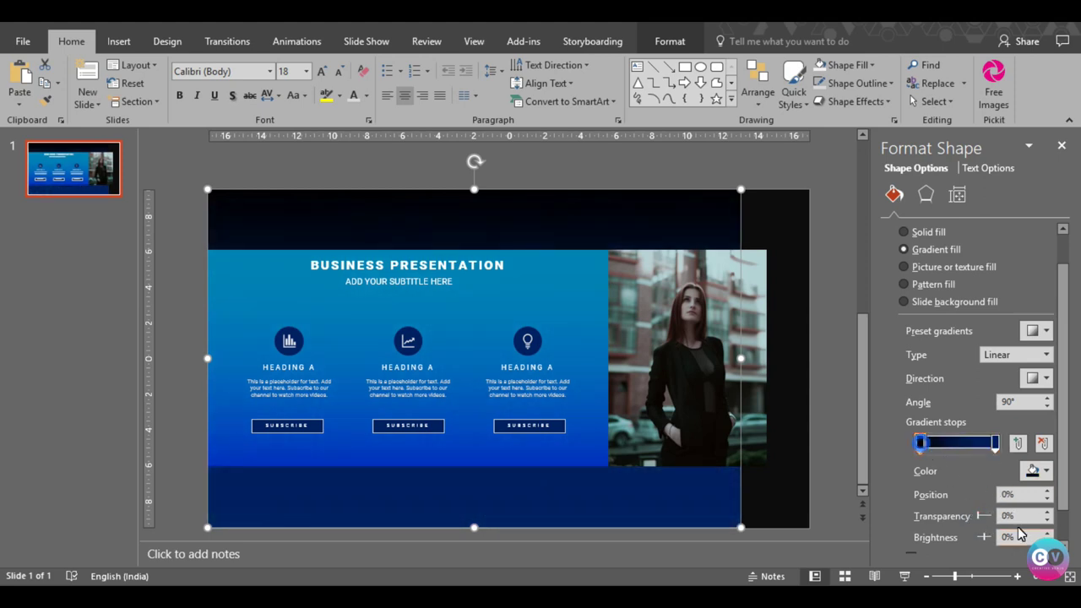
{"action": "left_click", "coordinate": [1046, 512]}
{"action": "left_click", "coordinate": [1046, 511]}
{"action": "left_click", "coordinate": [1046, 512]}
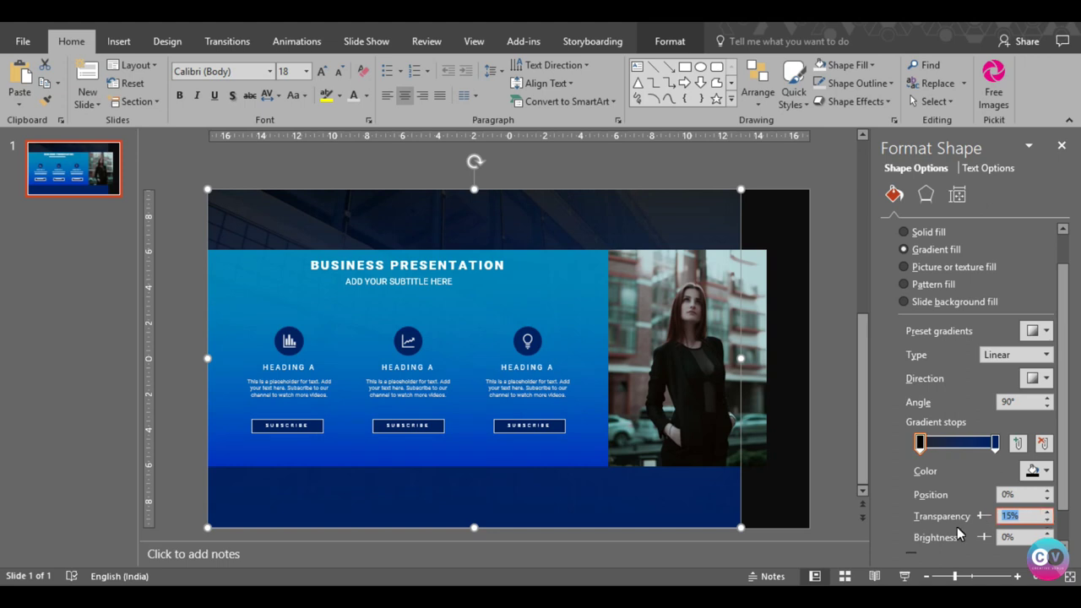
{"action": "left_click", "coordinate": [675, 515]}
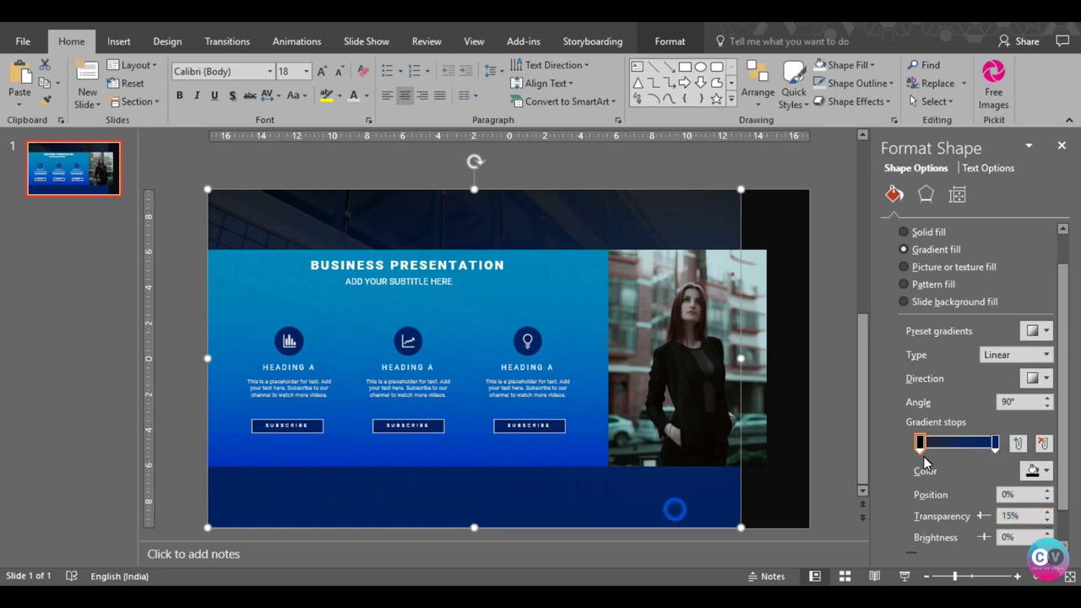
{"action": "left_click", "coordinate": [995, 443]}
{"action": "left_click", "coordinate": [1047, 515]}
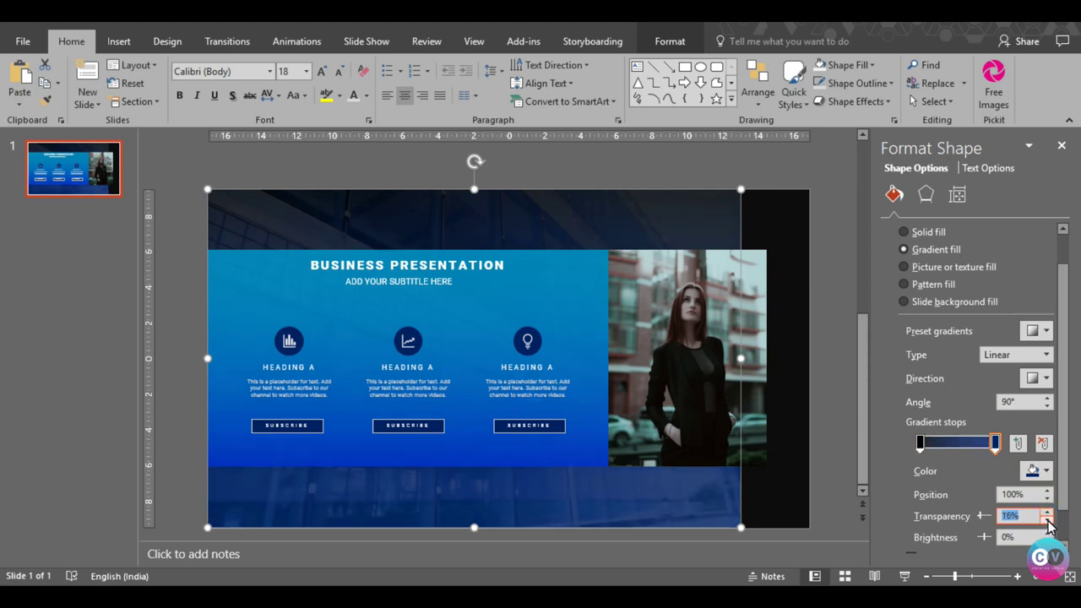
{"action": "left_click", "coordinate": [816, 504]}
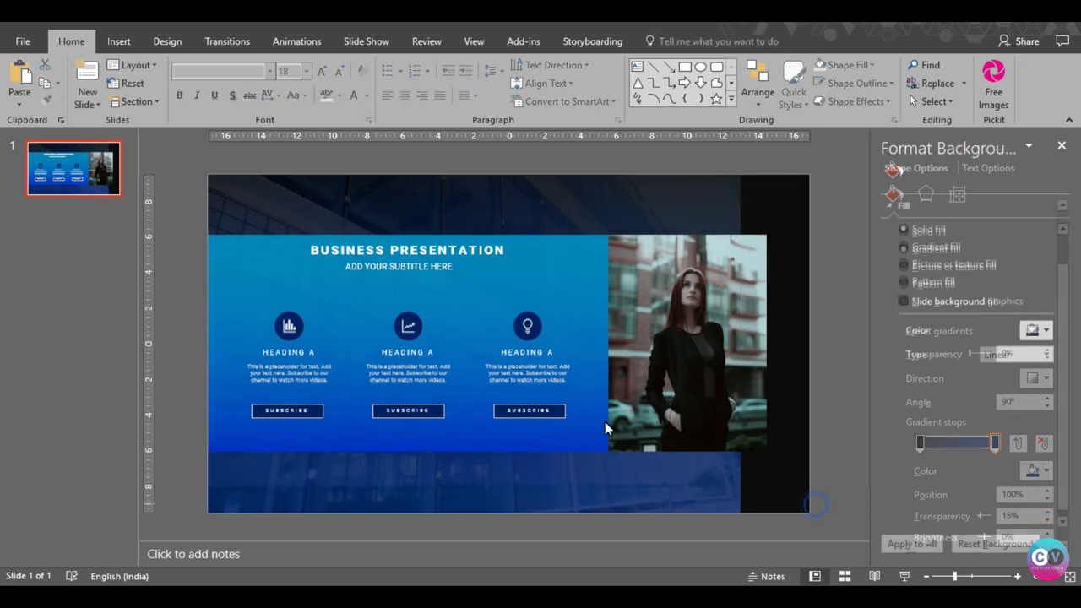
Raise the blue band's left and right gradient stops to about 23–24% transparency
{"action": "left_click", "coordinate": [488, 445]}
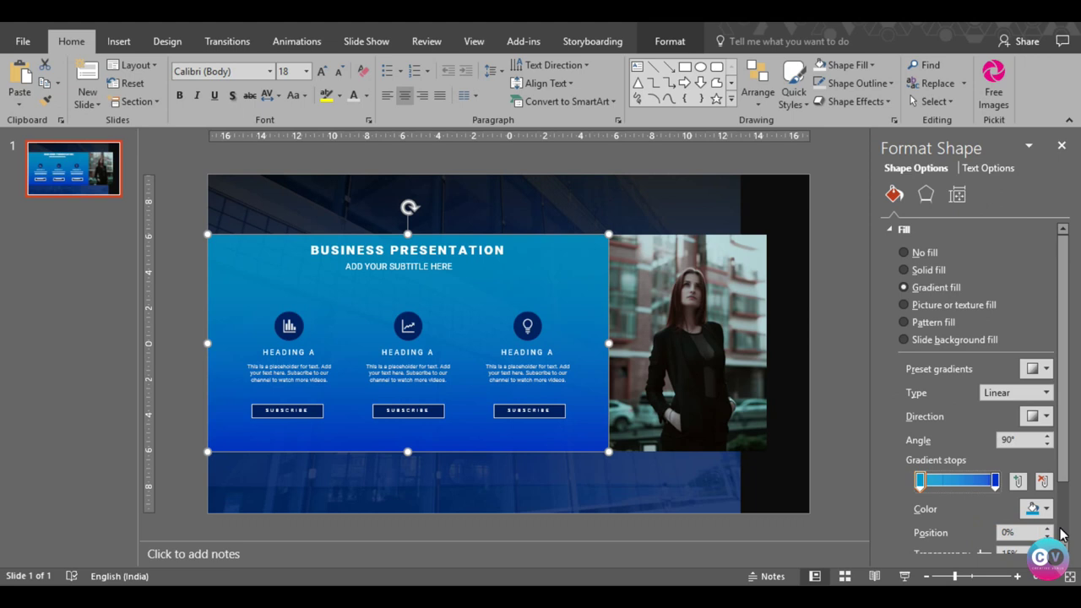
{"action": "scroll", "coordinate": [1061, 498], "scroll_direction": "down", "scroll_amount": 1}
{"action": "left_click", "coordinate": [1047, 504]}
{"action": "left_click", "coordinate": [1048, 504]}
{"action": "left_click", "coordinate": [1048, 504]}
{"action": "left_click", "coordinate": [1048, 504]}
{"action": "left_click", "coordinate": [1048, 504]}
{"action": "left_click", "coordinate": [1048, 504]}
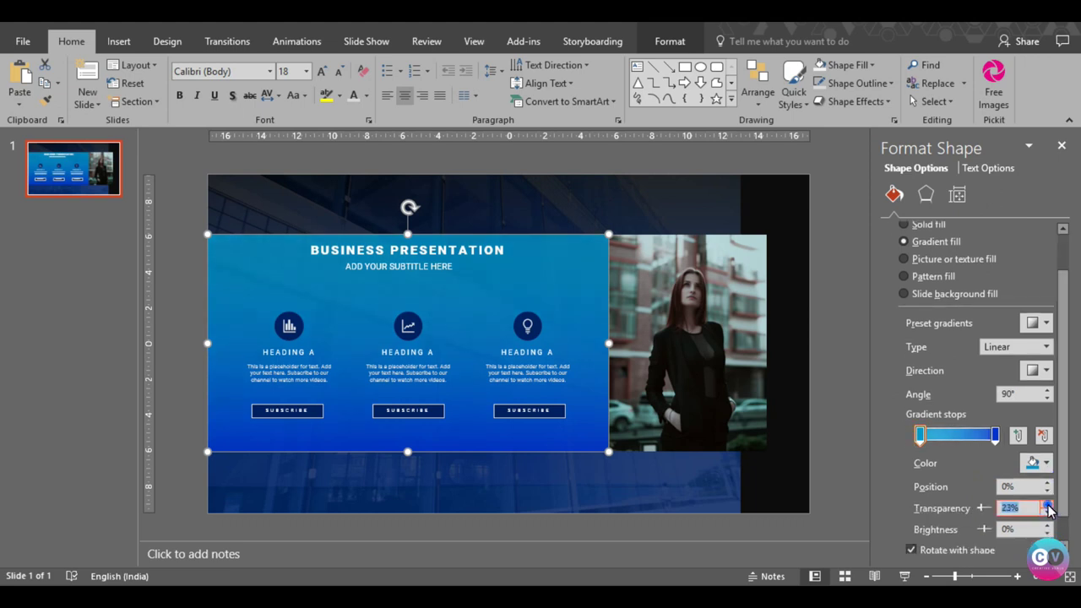
{"action": "left_click", "coordinate": [995, 435]}
{"action": "left_click", "coordinate": [1047, 505]}
{"action": "left_click", "coordinate": [1047, 504]}
{"action": "left_click", "coordinate": [1048, 504]}
{"action": "left_click", "coordinate": [1047, 504]}
{"action": "left_click", "coordinate": [1047, 505]}
{"action": "left_click", "coordinate": [1047, 504]}
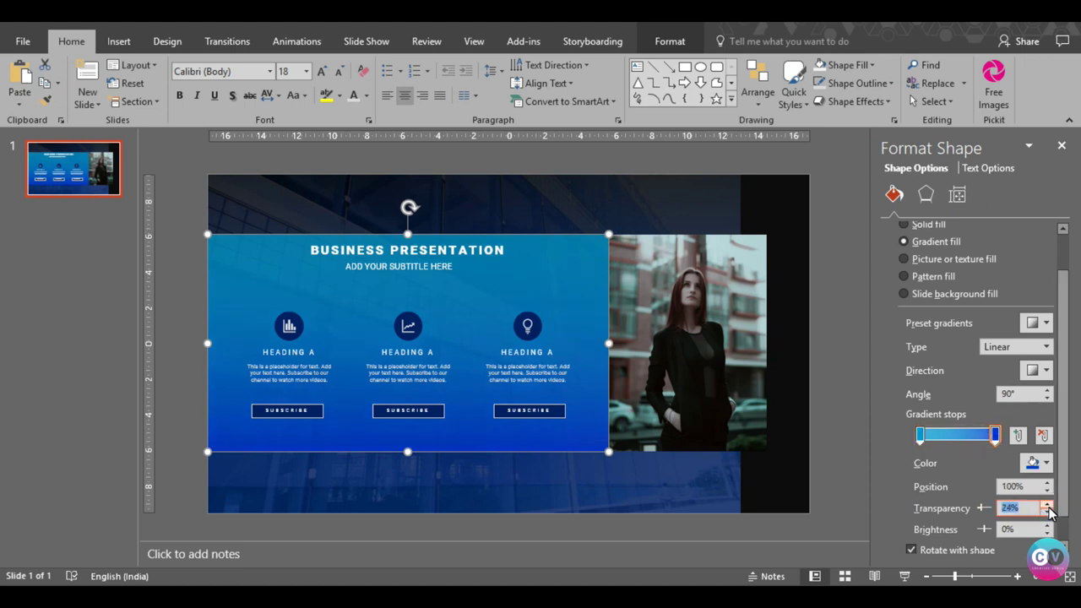
{"action": "left_click", "coordinate": [853, 440]}
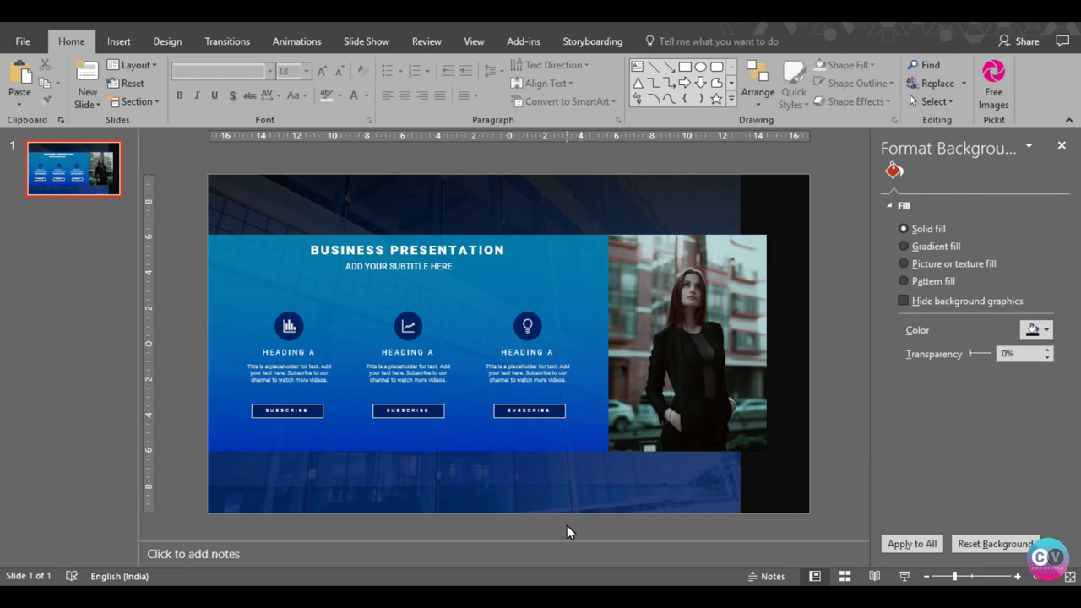
{"action": "left_click", "coordinate": [119, 40]}
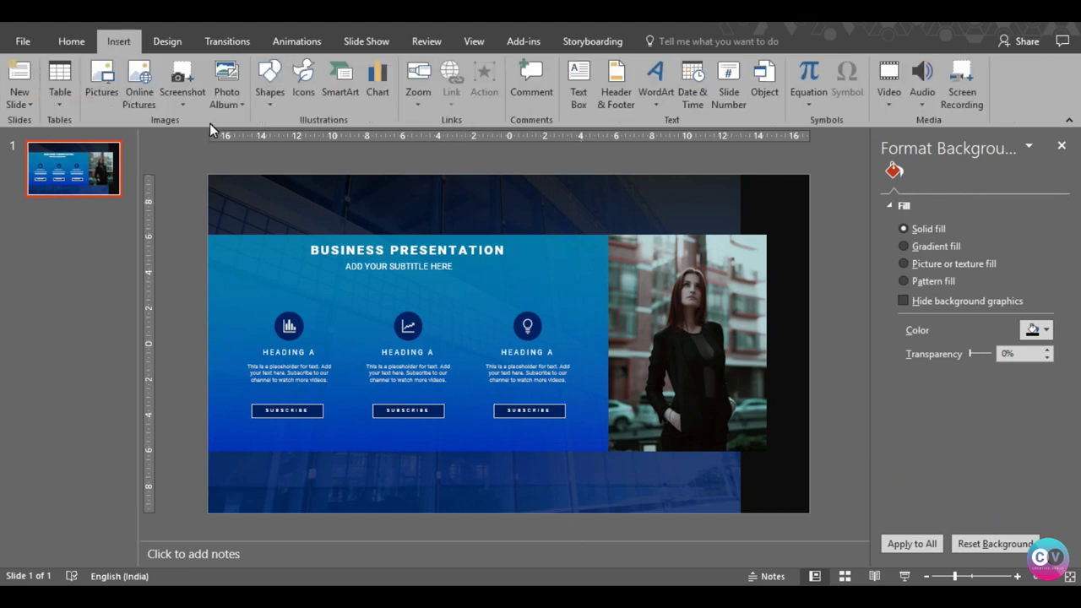
Insert all eight PNGs from Video Projects > Social Media Icons onto the slide
{"action": "left_click", "coordinate": [102, 98]}
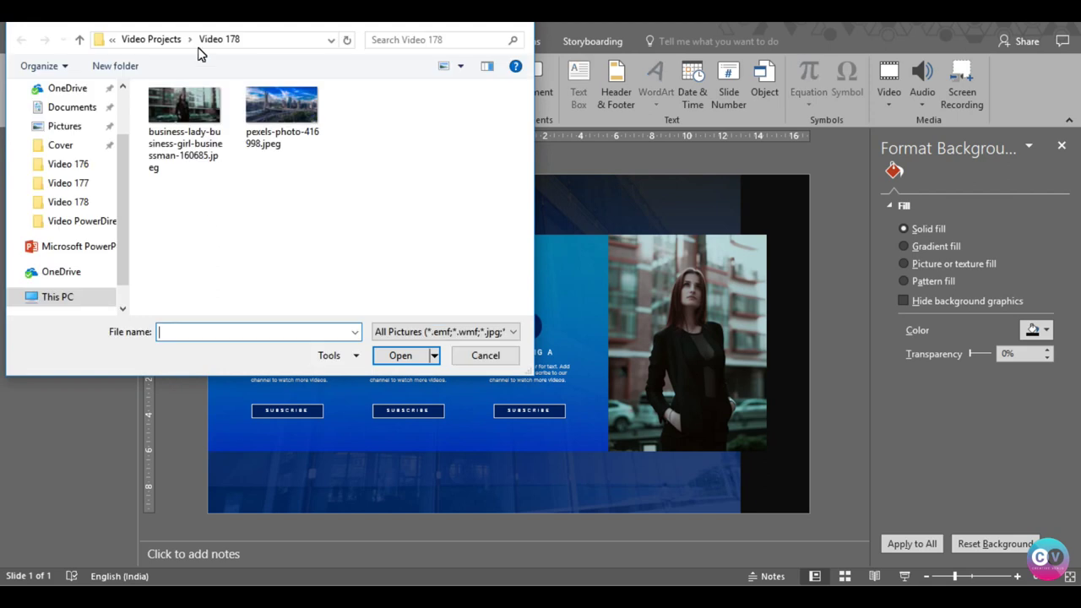
{"action": "left_click", "coordinate": [161, 40]}
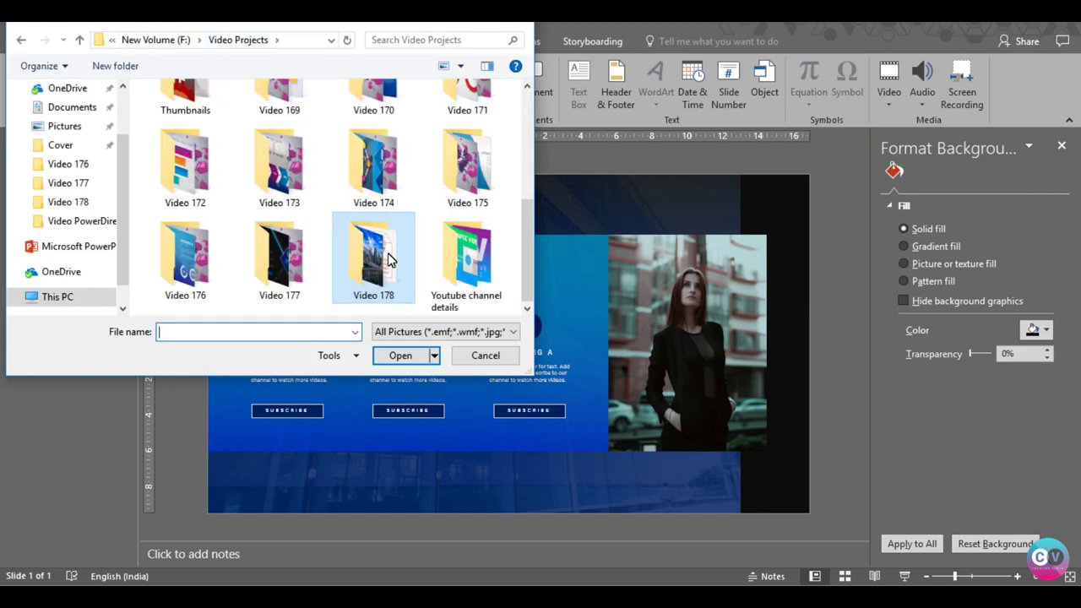
{"action": "scroll", "coordinate": [389, 259], "scroll_direction": "up", "scroll_amount": 10}
{"action": "double_click", "coordinate": [429, 239]}
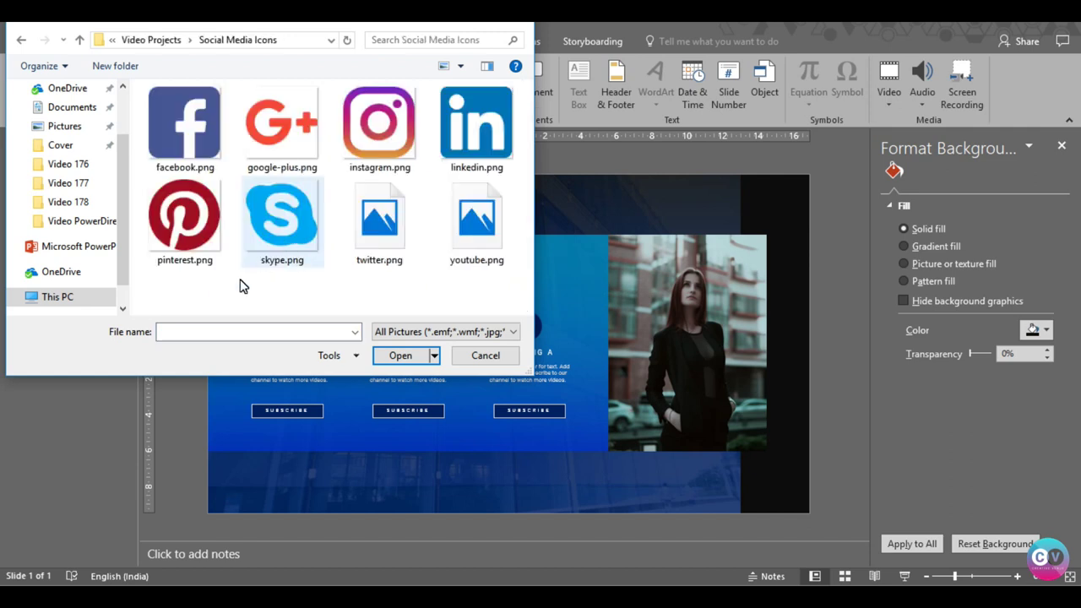
{"action": "left_click_drag", "start_coordinate": [154, 305], "coordinate": [488, 101]}
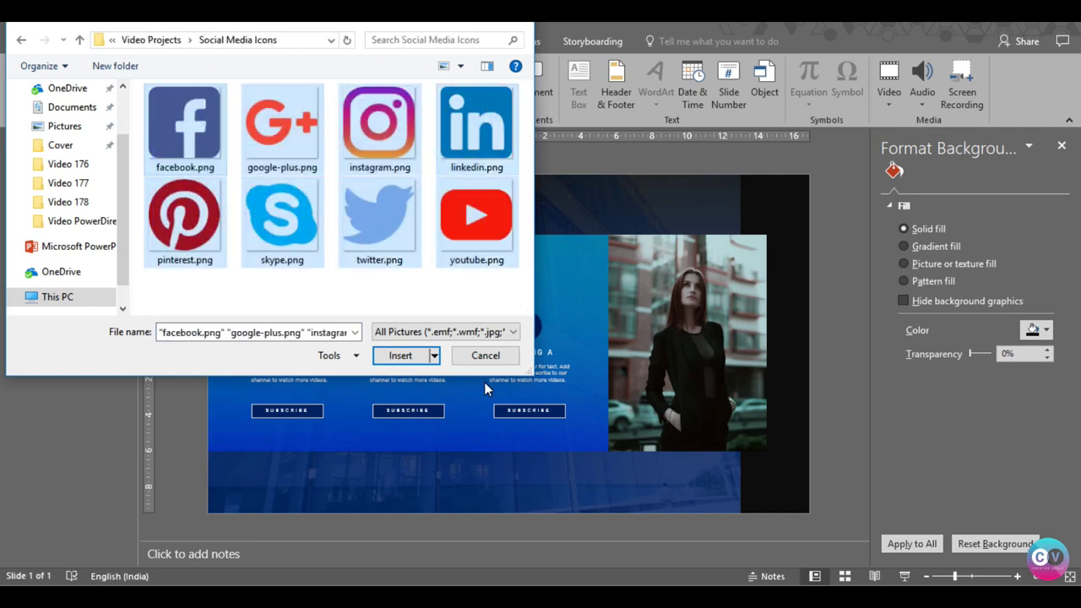
{"action": "left_click", "coordinate": [402, 356]}
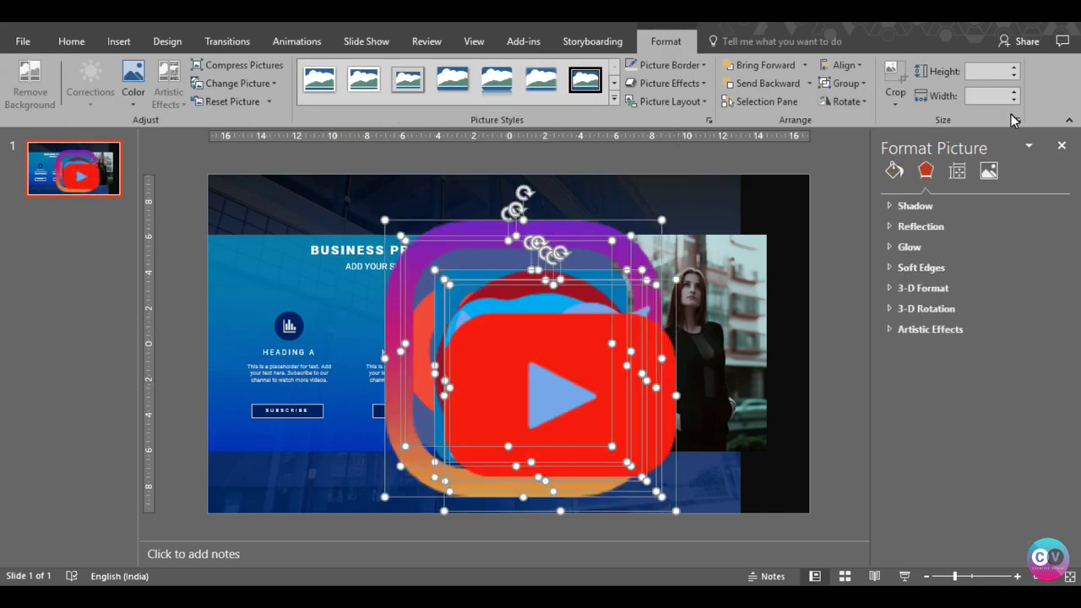
Shrink the stacked social-media icons to 1 cm
{"action": "left_click_drag", "start_coordinate": [676, 511], "coordinate": [489, 336]}
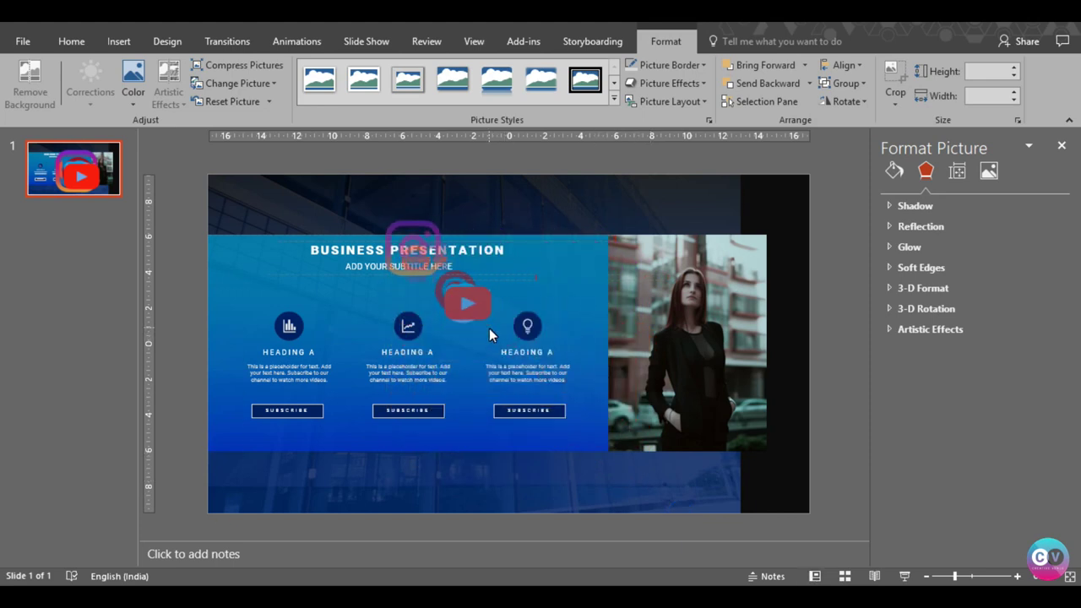
{"action": "left_click_drag", "start_coordinate": [490, 330], "coordinate": [473, 313]}
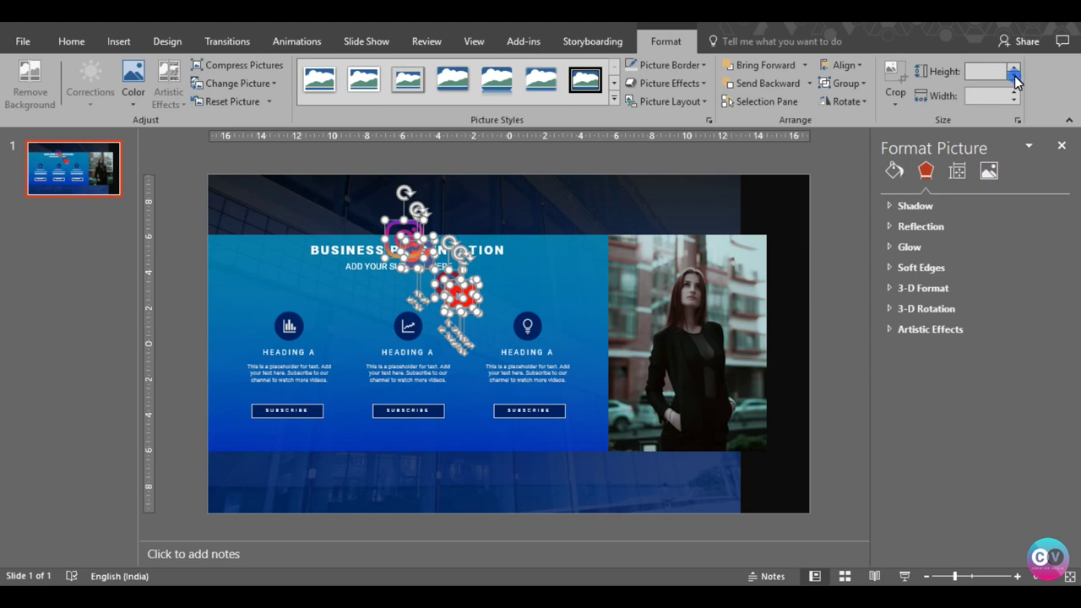
{"action": "left_click", "coordinate": [989, 74]}
{"action": "left_click", "coordinate": [980, 96]}
{"action": "type", "text": "1"}
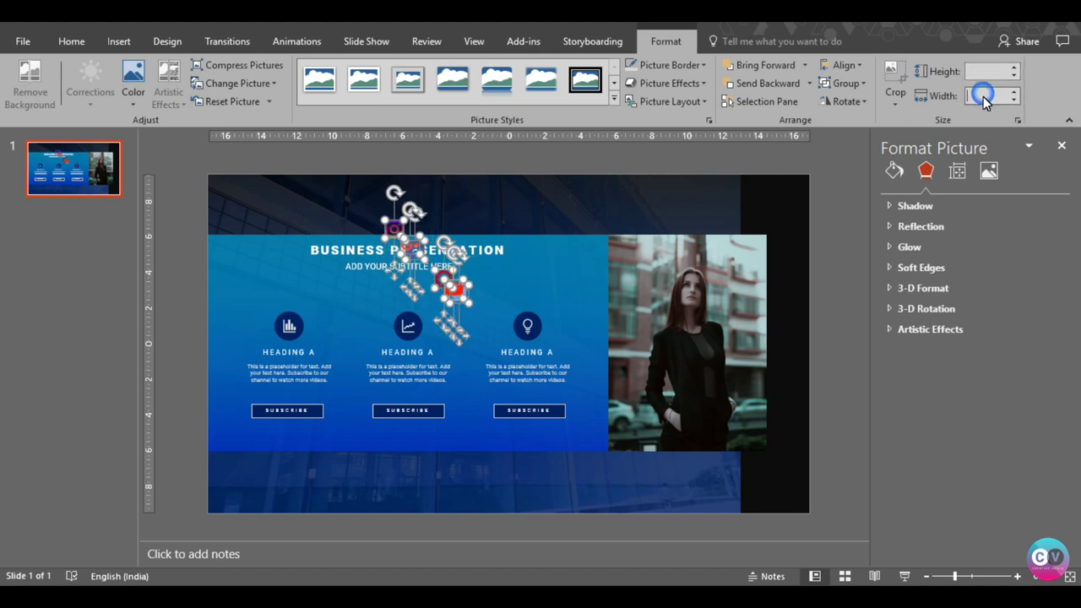
{"action": "left_click", "coordinate": [801, 331]}
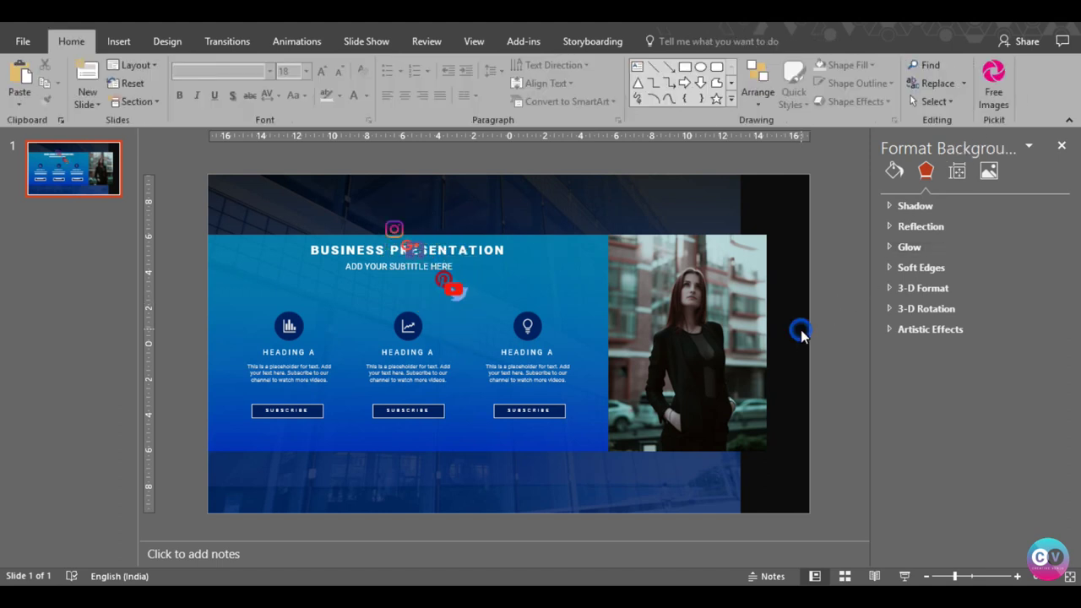
Drag YouTube, Instagram, Pinterest, Google+, Twitter and Skype into a column right of the photo
{"action": "left_click", "coordinate": [454, 294]}
{"action": "left_click_drag", "start_coordinate": [453, 294], "coordinate": [788, 261]}
{"action": "left_click_drag", "start_coordinate": [400, 229], "coordinate": [781, 282]}
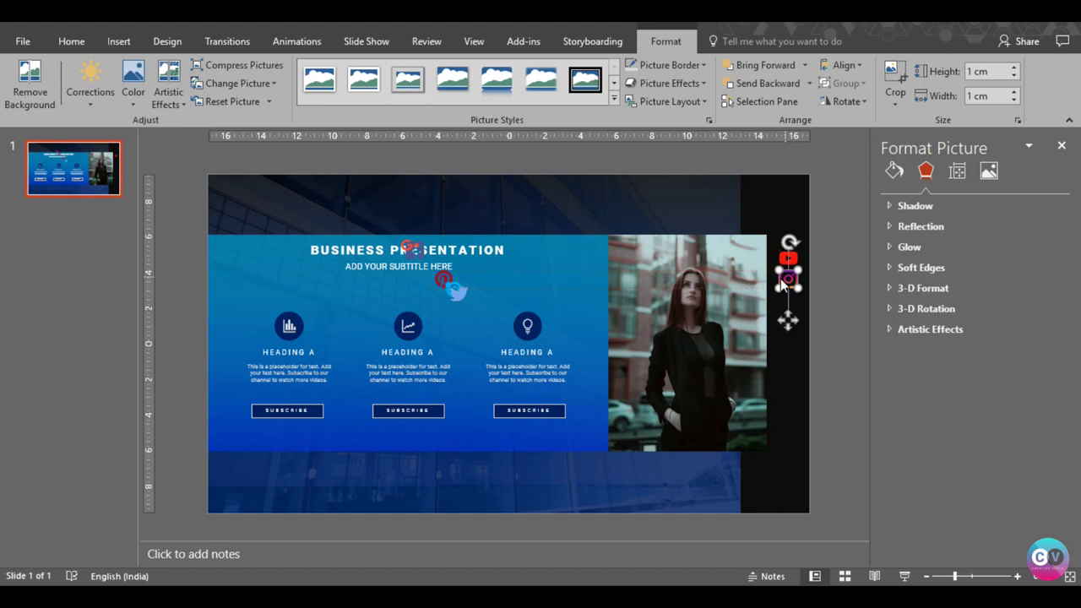
{"action": "left_click_drag", "start_coordinate": [444, 281], "coordinate": [791, 301]}
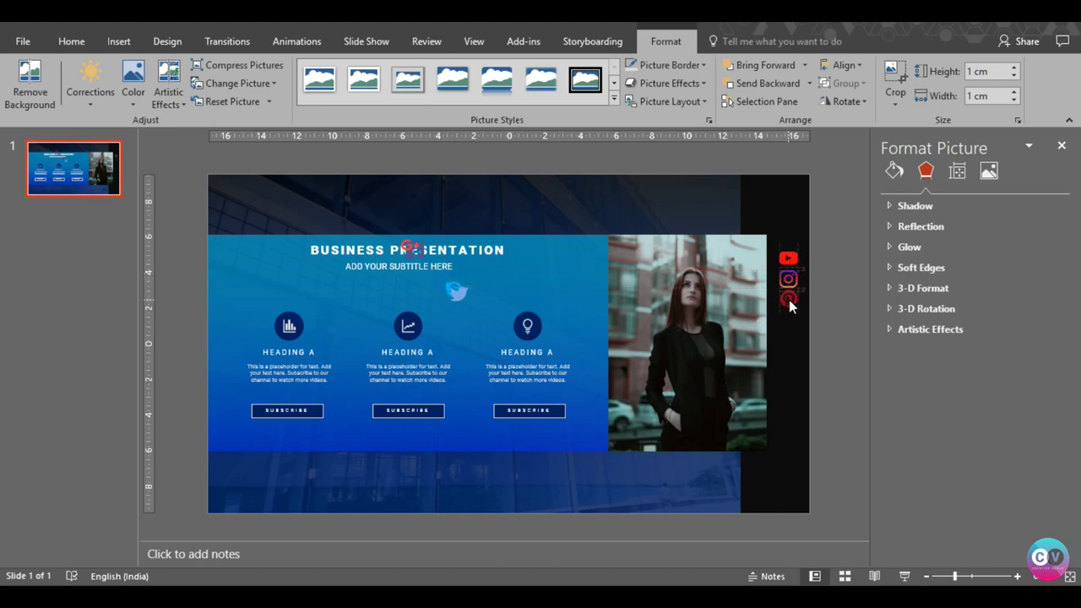
{"action": "left_click_drag", "start_coordinate": [787, 304], "coordinate": [790, 310]}
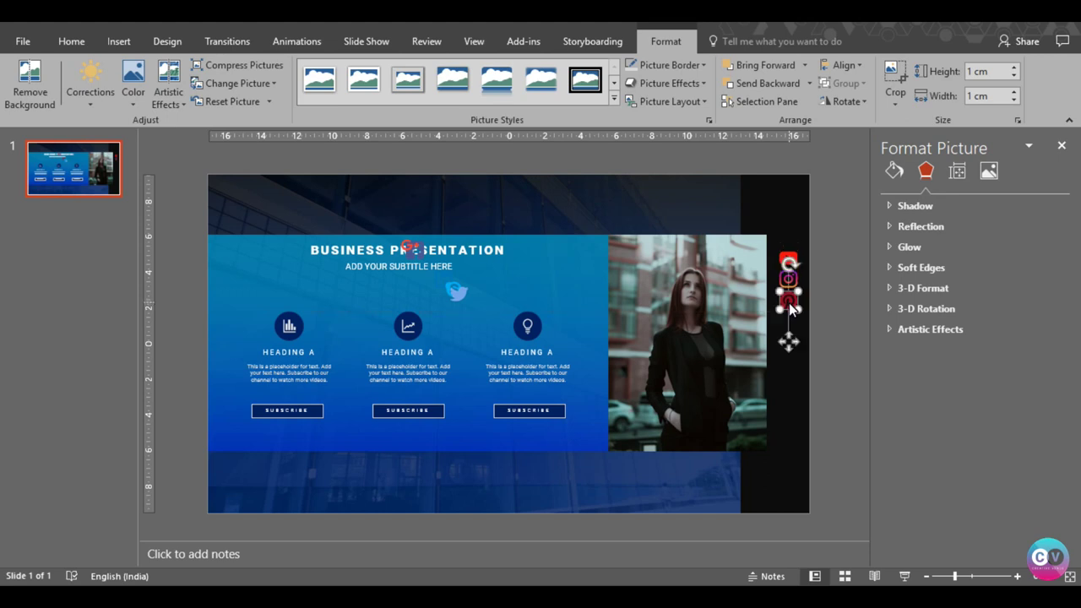
{"action": "mouse_move", "coordinate": [415, 252]}
{"action": "left_mouse_down"}
{"action": "mouse_move", "coordinate": [781, 346]}
{"action": "mouse_move", "coordinate": [792, 325]}
{"action": "left_mouse_up"}
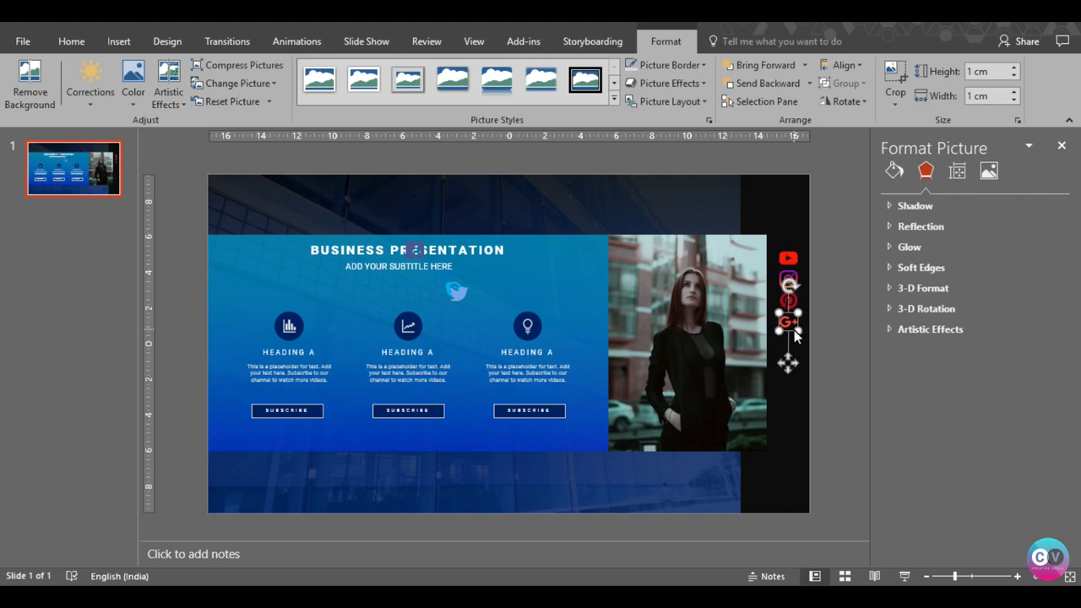
{"action": "mouse_move", "coordinate": [405, 253]}
{"action": "left_mouse_down"}
{"action": "mouse_move", "coordinate": [760, 367]}
{"action": "mouse_move", "coordinate": [788, 347]}
{"action": "left_mouse_up"}
{"action": "left_click_drag", "start_coordinate": [458, 297], "coordinate": [787, 379]}
{"action": "left_click_drag", "start_coordinate": [452, 290], "coordinate": [787, 392]}
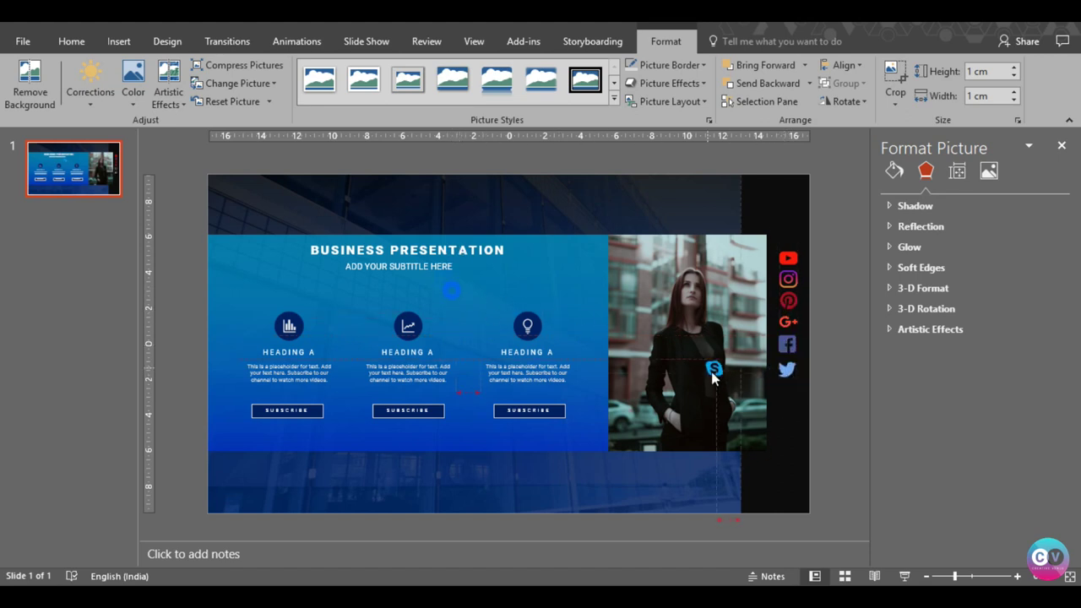
Select all seven social icons and shrink them to 0.8 cm
{"action": "left_click", "coordinate": [785, 469]}
{"action": "left_click_drag", "start_coordinate": [830, 338], "coordinate": [840, 211]}
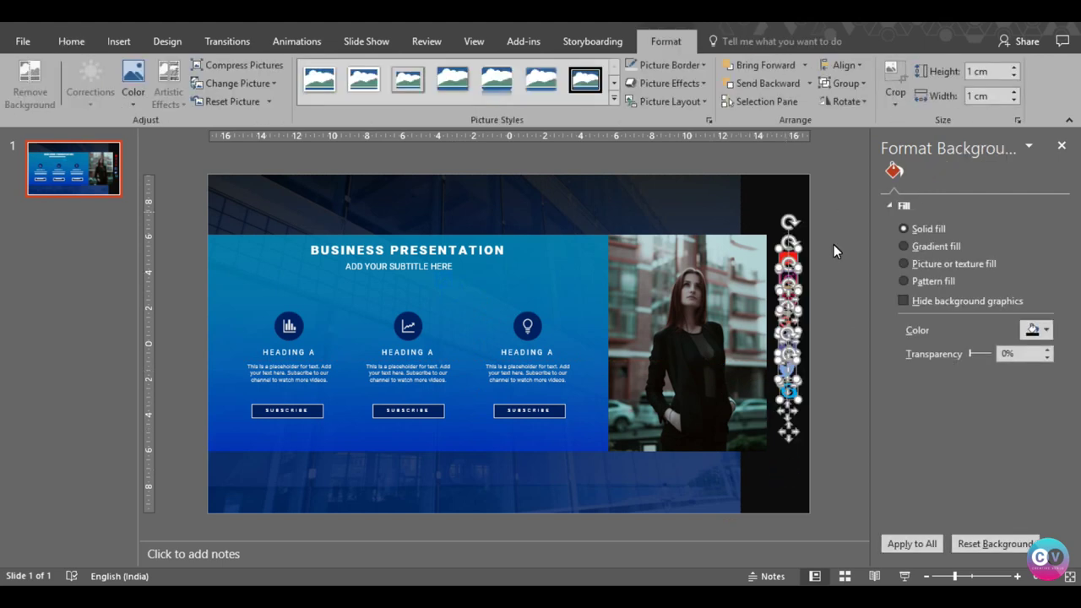
{"action": "left_click", "coordinate": [1014, 76]}
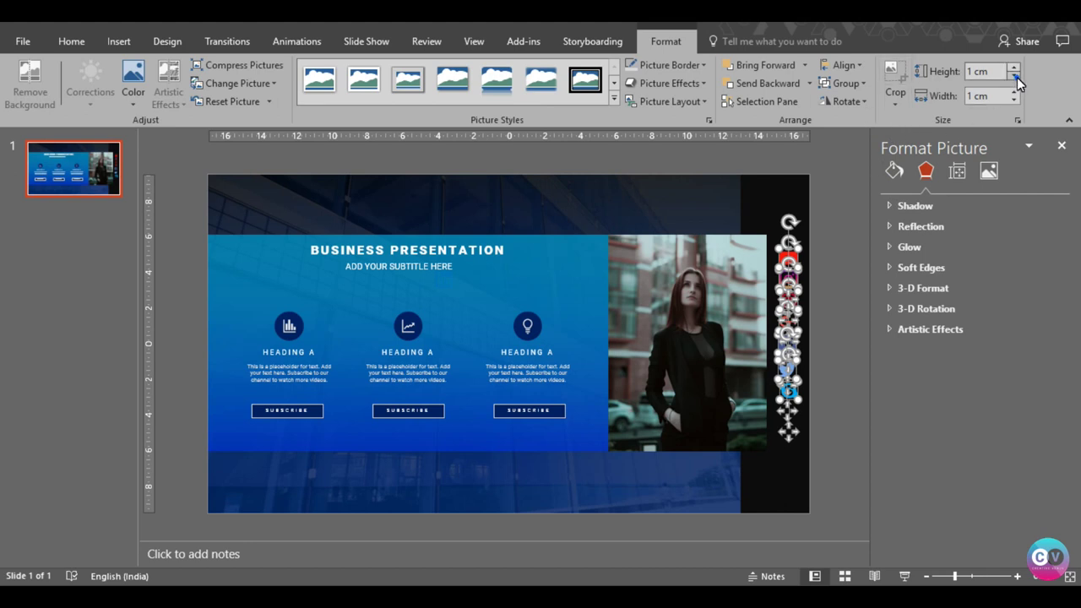
{"action": "left_click", "coordinate": [1014, 76]}
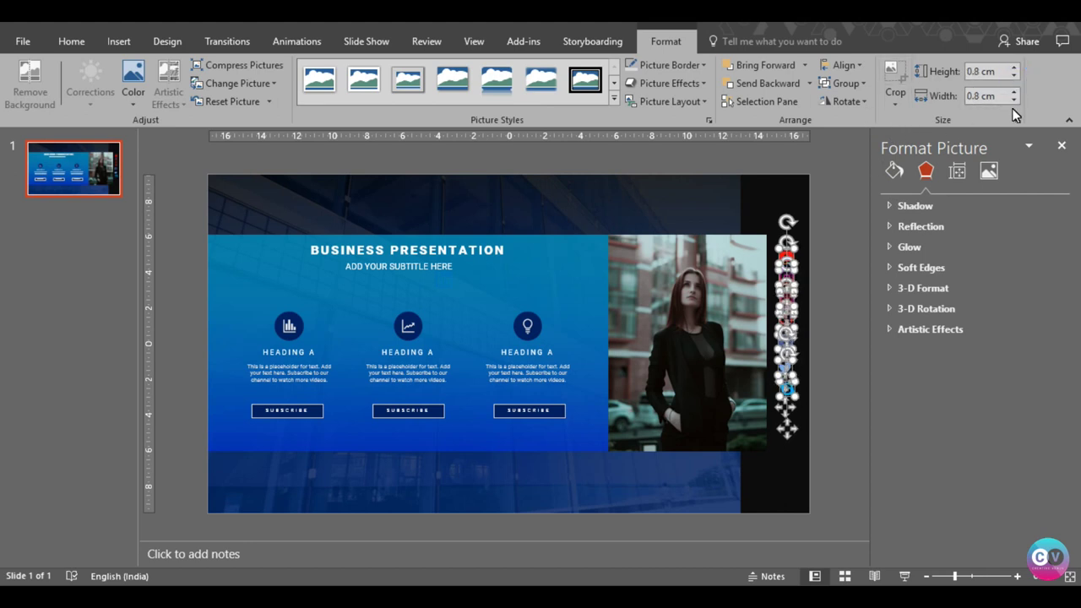
Centre-align the icons and distribute them evenly in the vertical column
{"action": "left_click", "coordinate": [845, 68]}
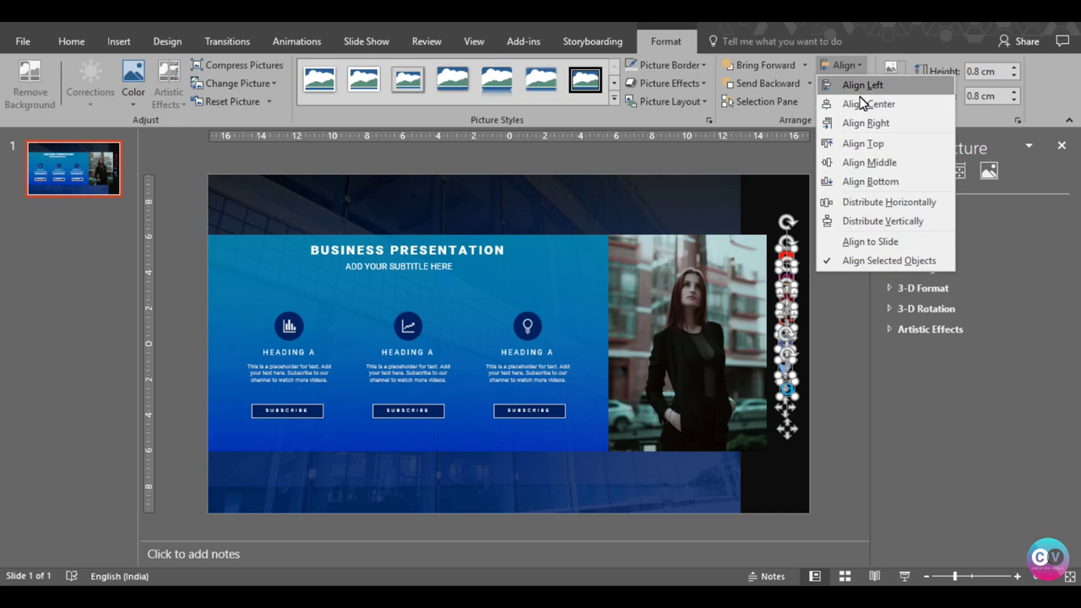
{"action": "left_click", "coordinate": [866, 105]}
{"action": "left_click", "coordinate": [849, 65]}
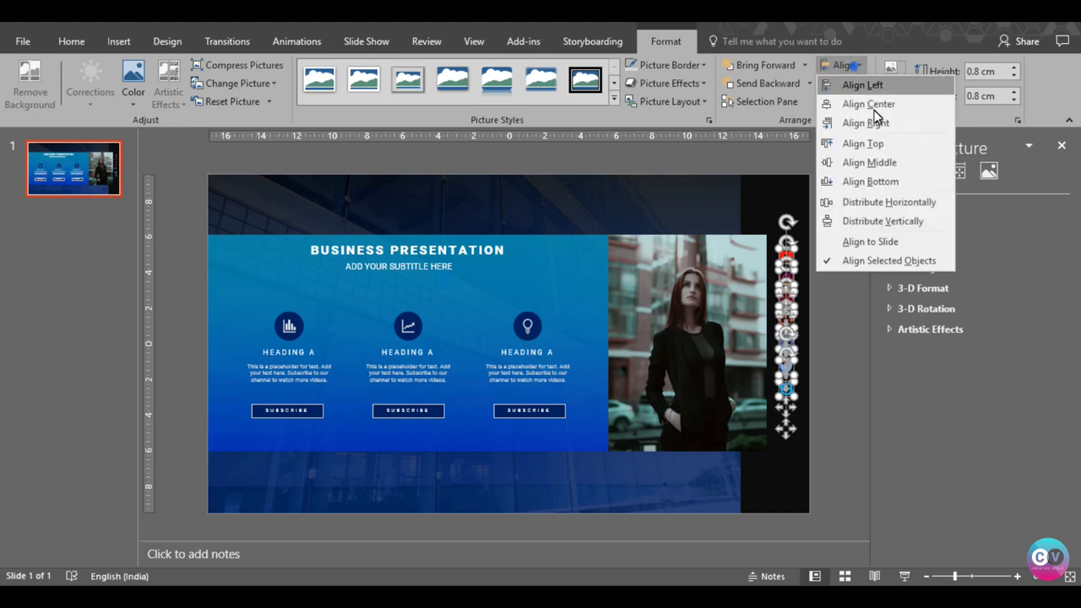
{"action": "left_click", "coordinate": [888, 221]}
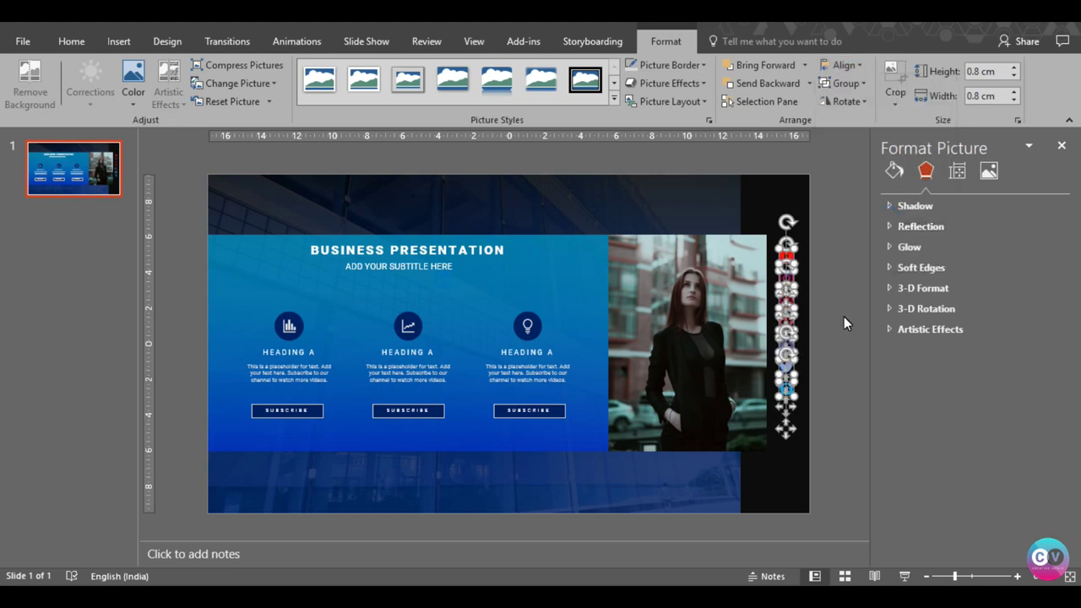
{"action": "left_click", "coordinate": [787, 434]}
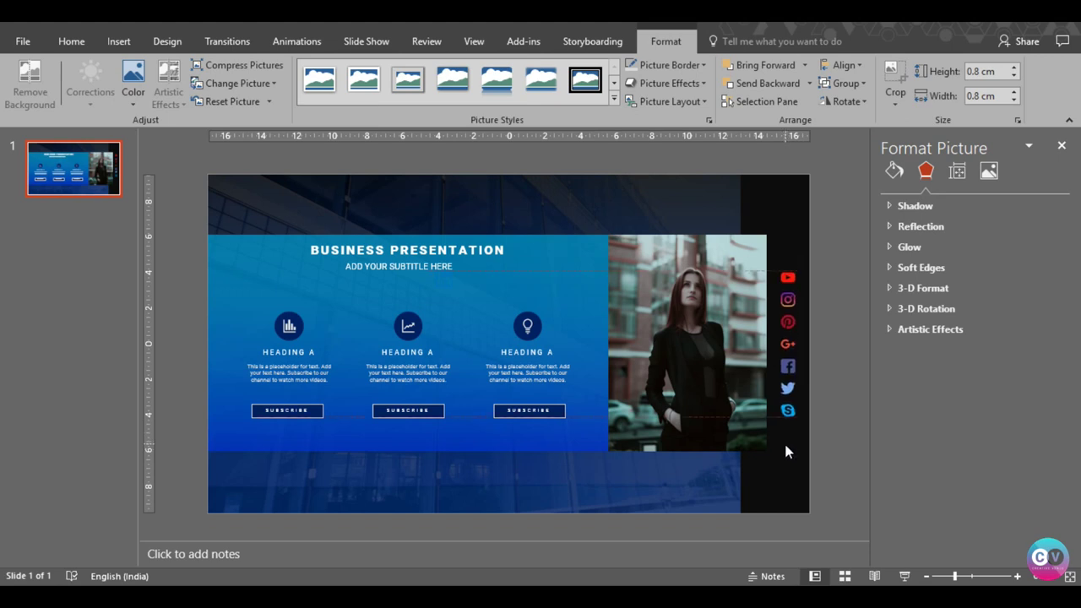
{"action": "key", "text": "ctrl+z"}
Narrow the dark gradient overlay and select it
{"action": "left_click", "coordinate": [786, 503]}
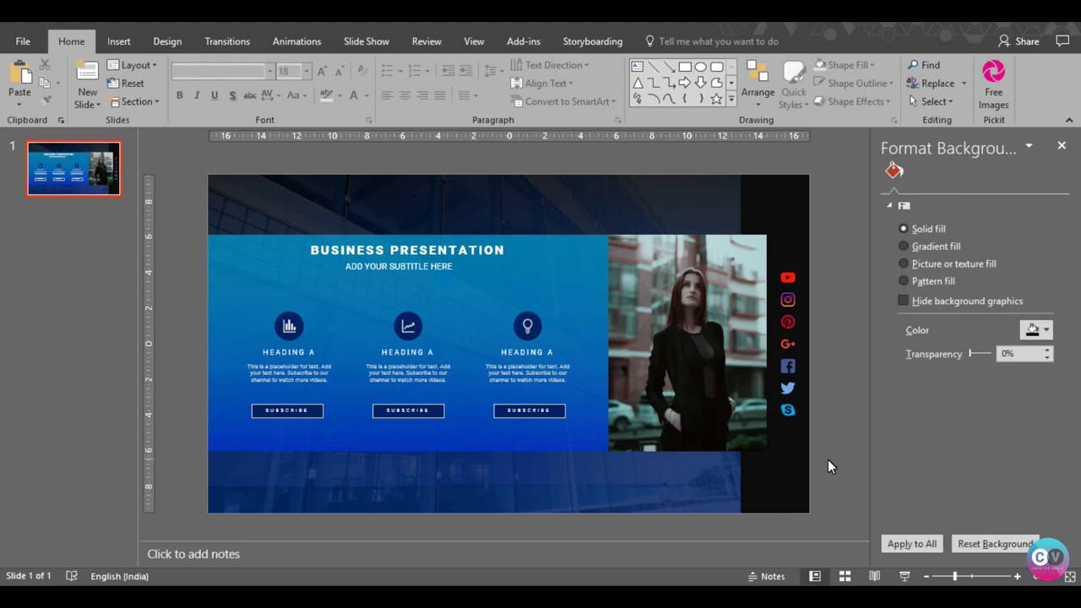
{"action": "key", "text": "ctrl+z"}
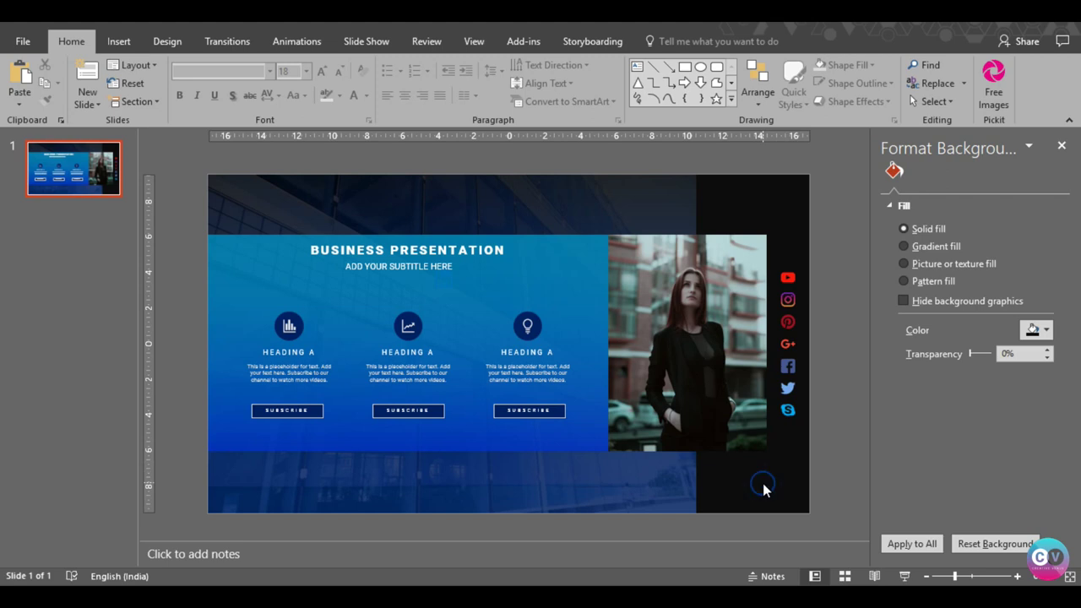
{"action": "left_click", "coordinate": [581, 211]}
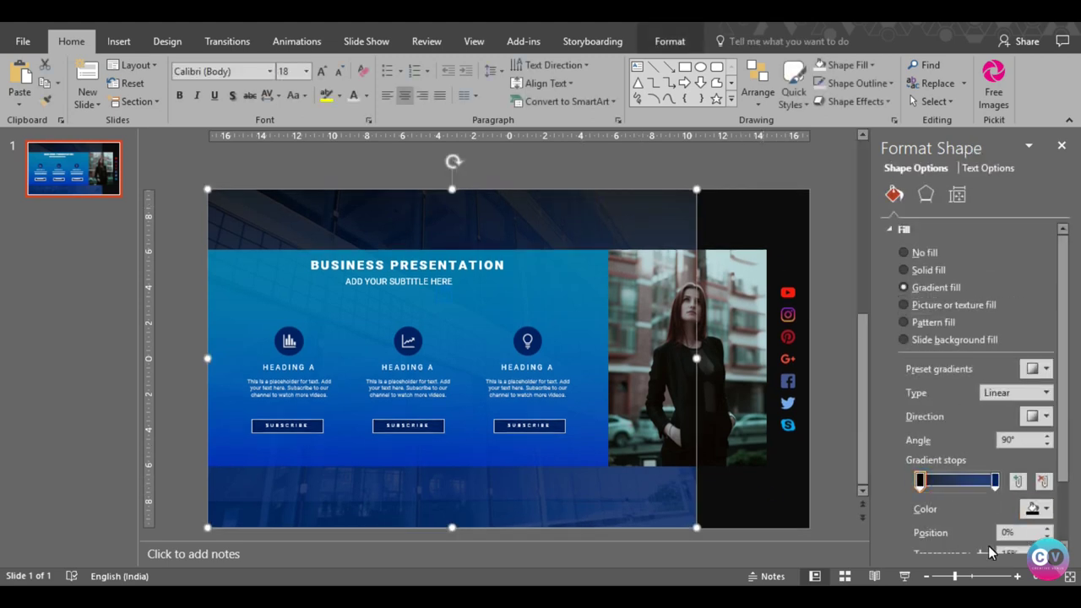
Set the overlay's first black gradient stop to 25% transparency
{"action": "left_click", "coordinate": [1009, 552]}
{"action": "scroll", "coordinate": [1073, 507], "scroll_direction": "down", "scroll_amount": 2}
{"action": "left_click", "coordinate": [1045, 502]}
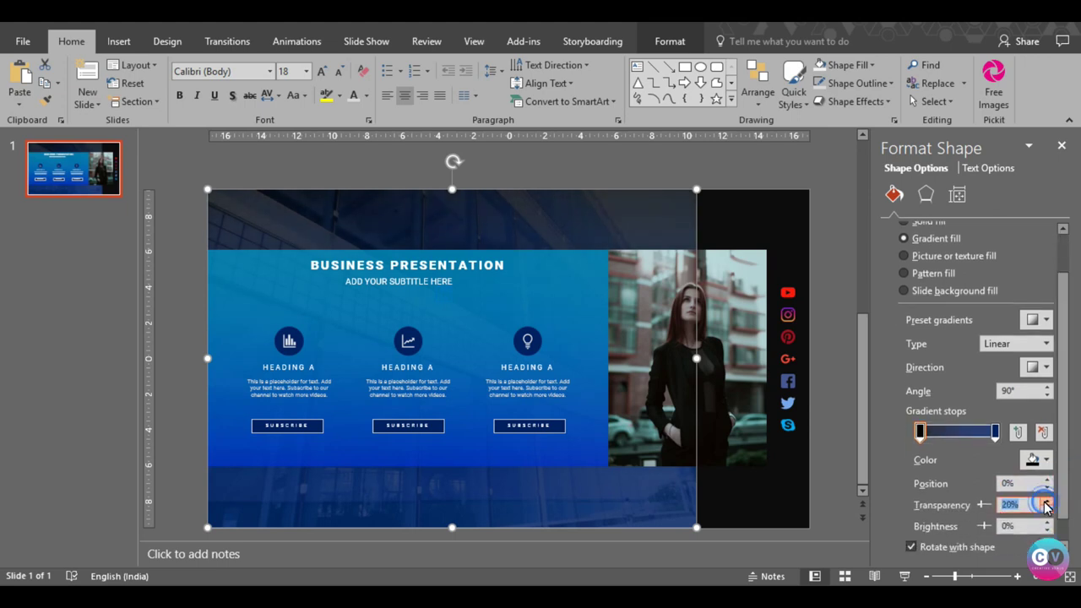
{"action": "left_click", "coordinate": [1045, 504]}
{"action": "left_click", "coordinate": [1046, 516]}
{"action": "left_click", "coordinate": [1045, 516]}
{"action": "left_click", "coordinate": [1045, 516]}
{"action": "left_click", "coordinate": [1046, 516]}
{"action": "left_click", "coordinate": [1046, 516]}
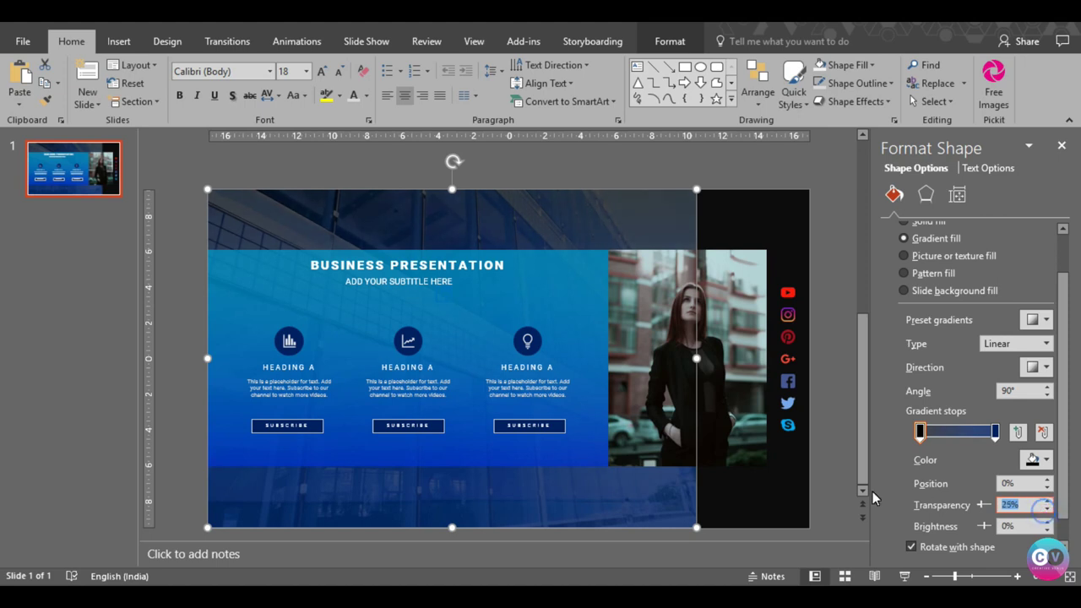
{"action": "left_click", "coordinate": [845, 476]}
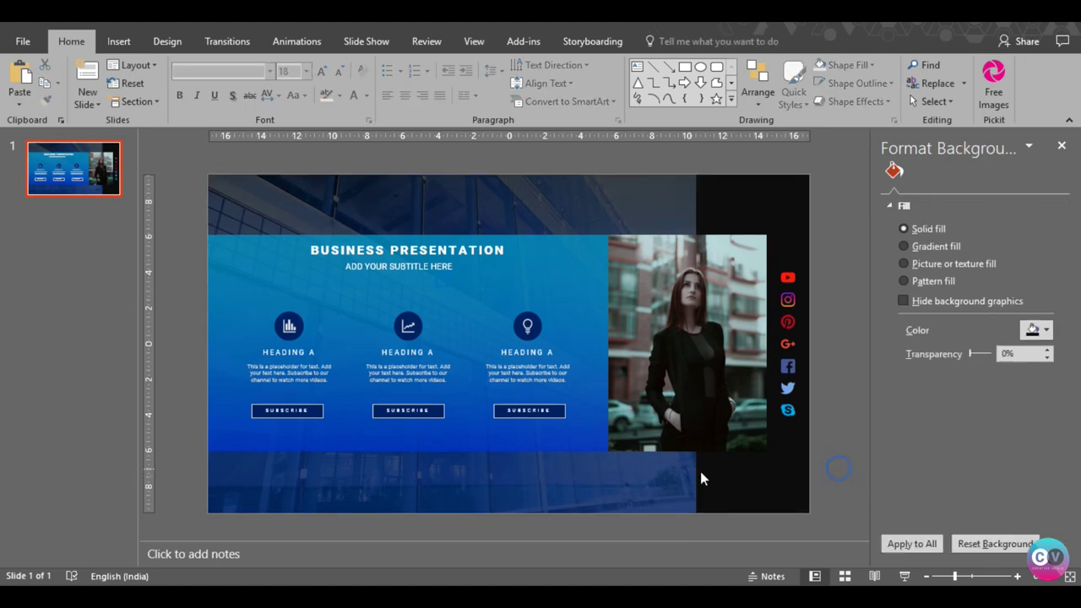
Draw a line from the slide's top-left corner, then delete the mistaken line
{"action": "left_click", "coordinate": [119, 41]}
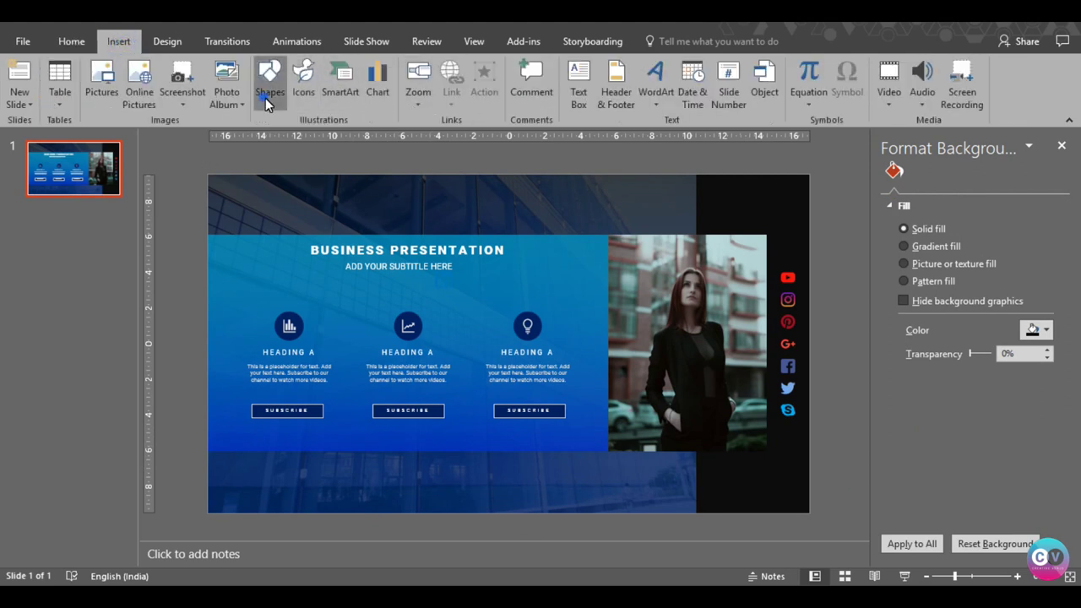
{"action": "left_click", "coordinate": [265, 98]}
{"action": "left_click", "coordinate": [304, 136]}
{"action": "mouse_move", "coordinate": [208, 189]}
{"action": "left_mouse_down"}
{"action": "mouse_move", "coordinate": [288, 214]}
{"action": "mouse_move", "coordinate": [298, 197]}
{"action": "left_mouse_up"}
{"action": "key", "text": "Delete"}
Draw a thin rectangle along the top-left edge, widen it rightward, and remove its outline
{"action": "left_click", "coordinate": [118, 40]}
{"action": "left_click", "coordinate": [269, 85]}
{"action": "left_click", "coordinate": [311, 138]}
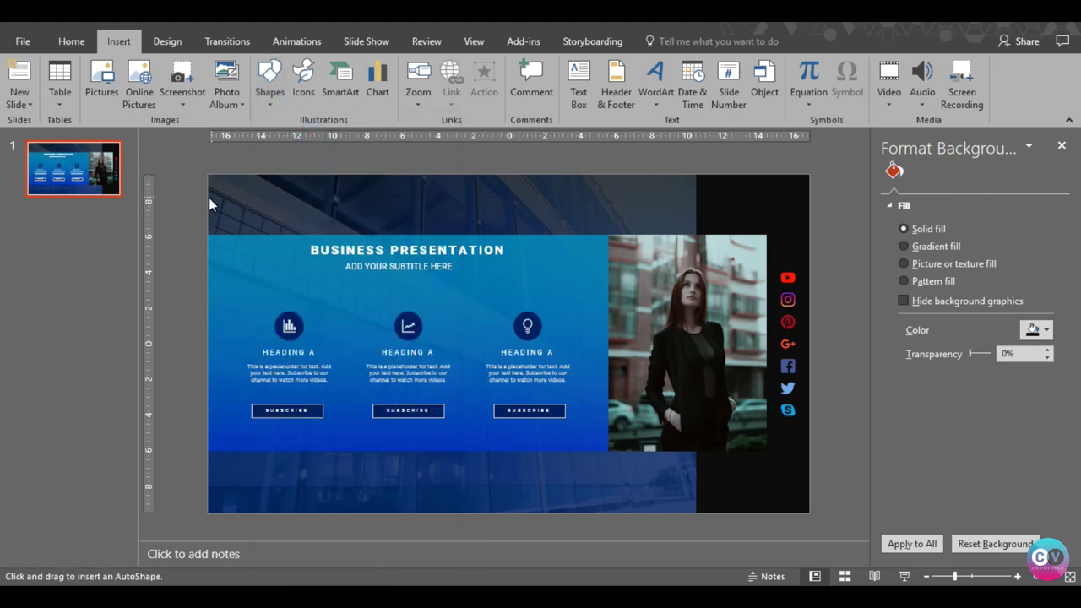
{"action": "left_click_drag", "start_coordinate": [214, 204], "coordinate": [261, 211]}
{"action": "left_click_drag", "start_coordinate": [262, 212], "coordinate": [290, 212]}
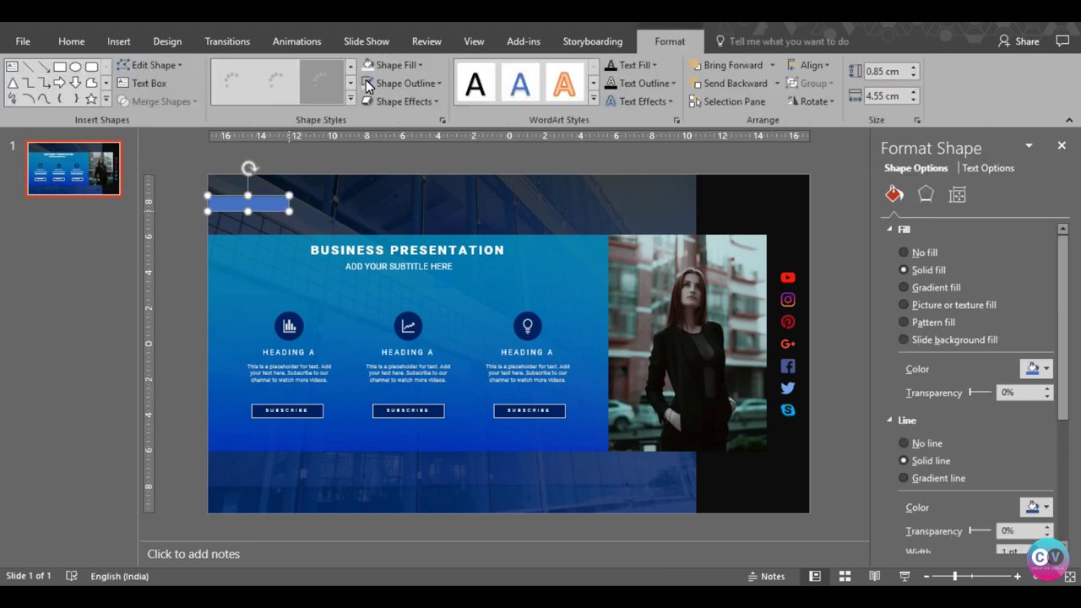
{"action": "left_click", "coordinate": [425, 85]}
{"action": "left_click", "coordinate": [405, 251]}
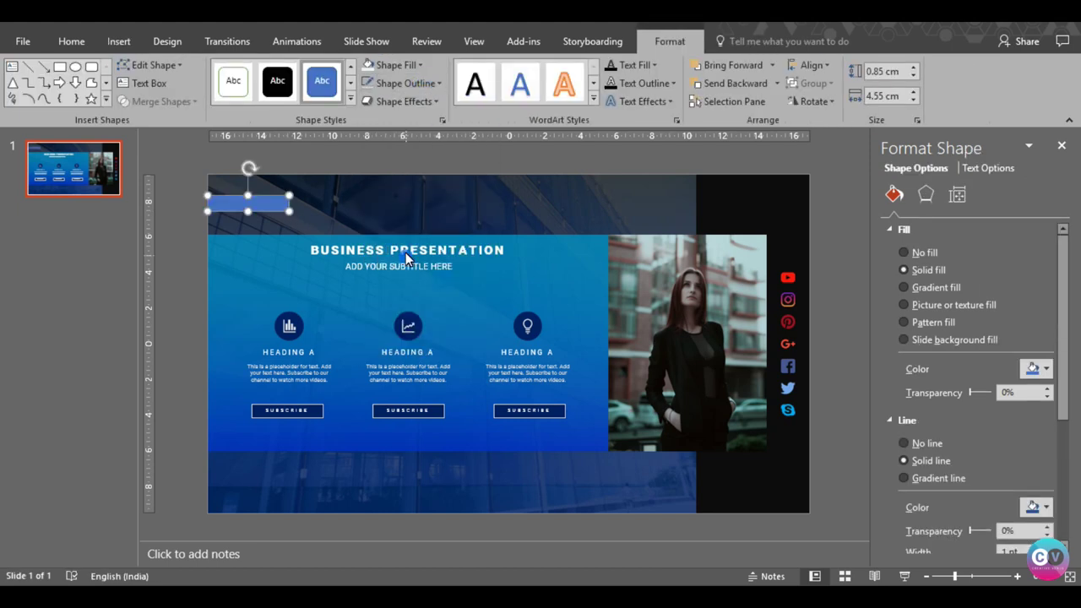
Duplicate the blue bar and nudge the copy so it joins the original's right end
{"action": "key", "text": "ctrl+c"}
{"action": "key", "text": "ctrl+v"}
{"action": "left_click_drag", "start_coordinate": [276, 205], "coordinate": [354, 208]}
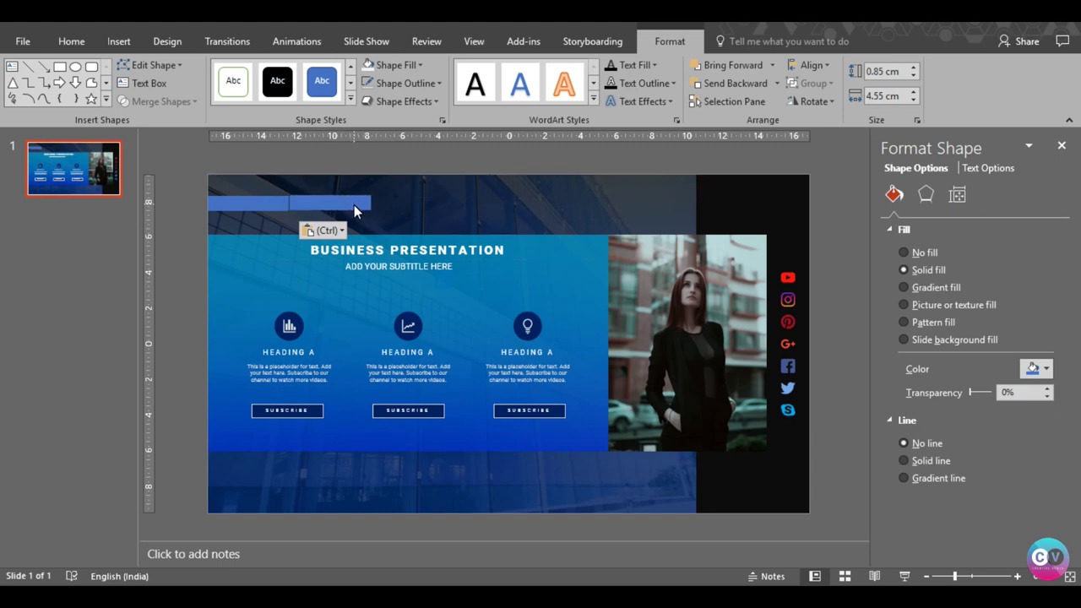
{"action": "key", "text": "Left"}
{"action": "key", "text": "Down"}
{"action": "left_click", "coordinate": [335, 207]}
{"action": "left_click", "coordinate": [394, 65]}
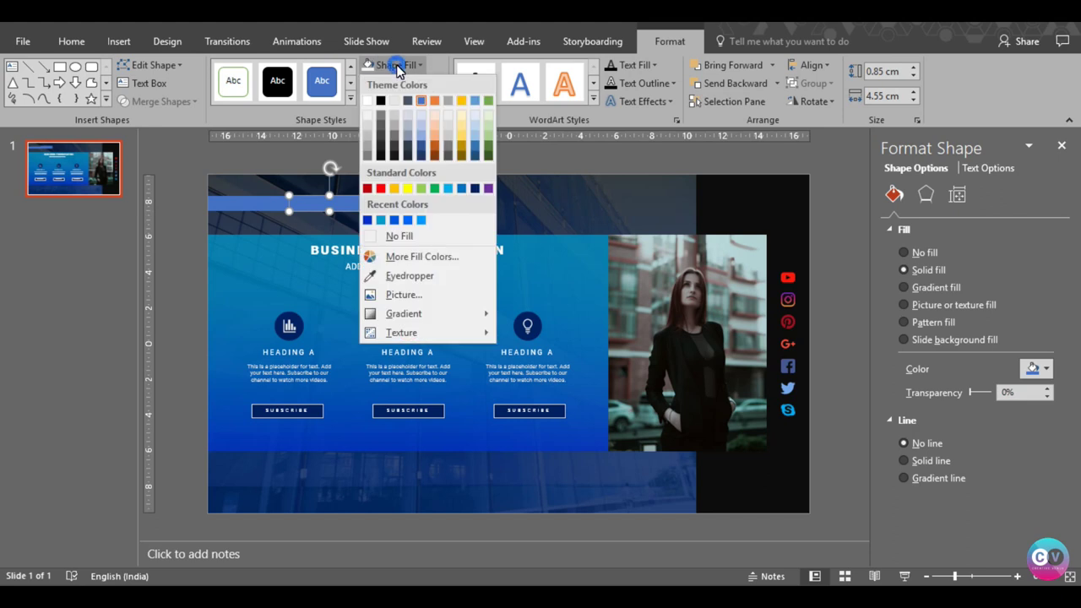
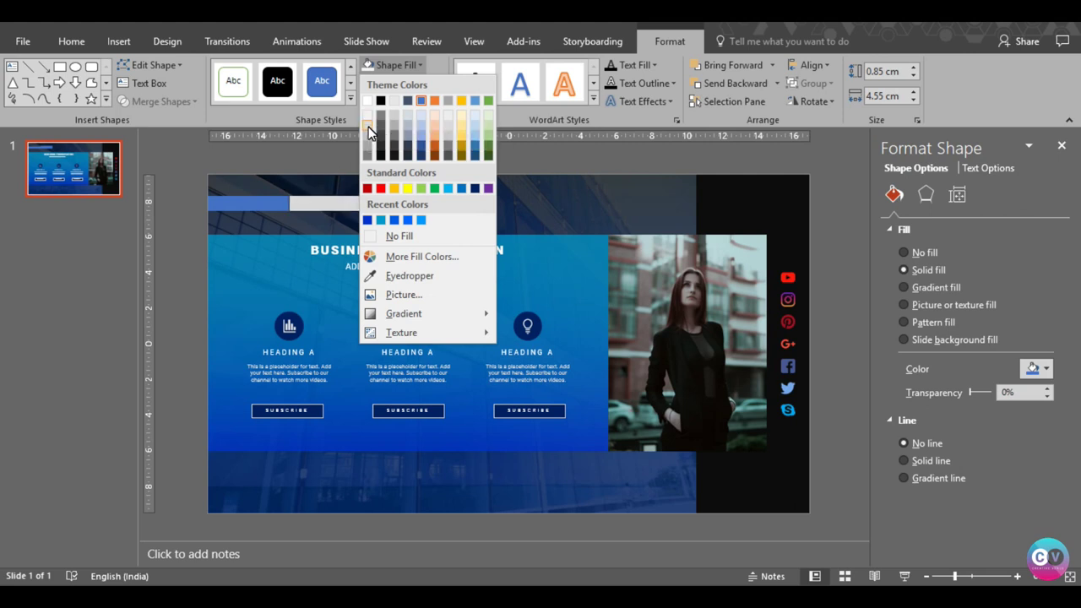
Fill the small rectangle light grey and the top-left bar with a recent blue
{"action": "left_click", "coordinate": [369, 127]}
{"action": "left_click", "coordinate": [260, 206]}
{"action": "left_click", "coordinate": [395, 65]}
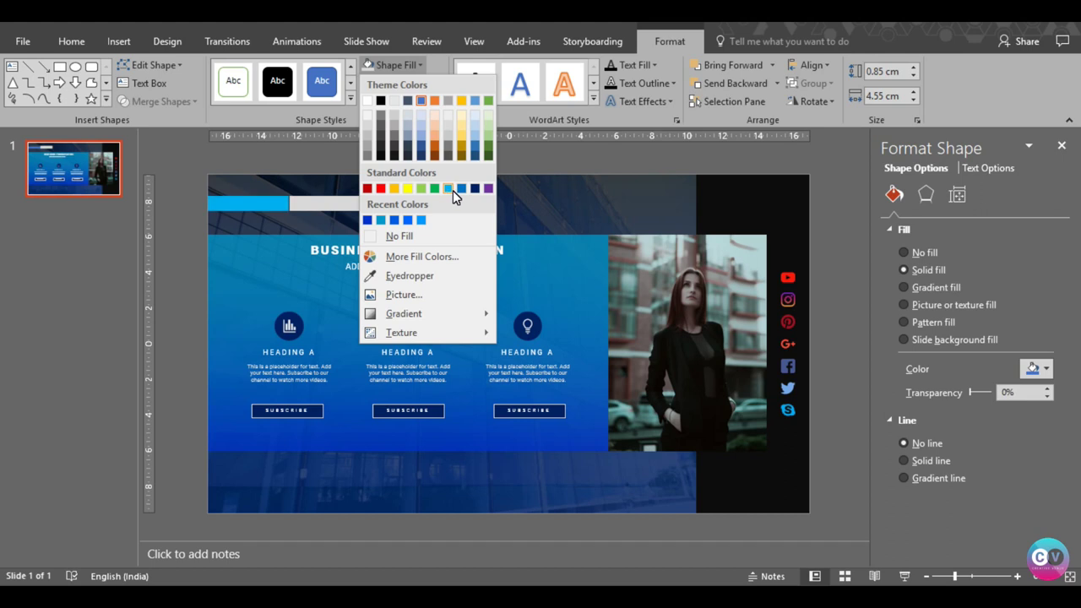
{"action": "left_click", "coordinate": [381, 221]}
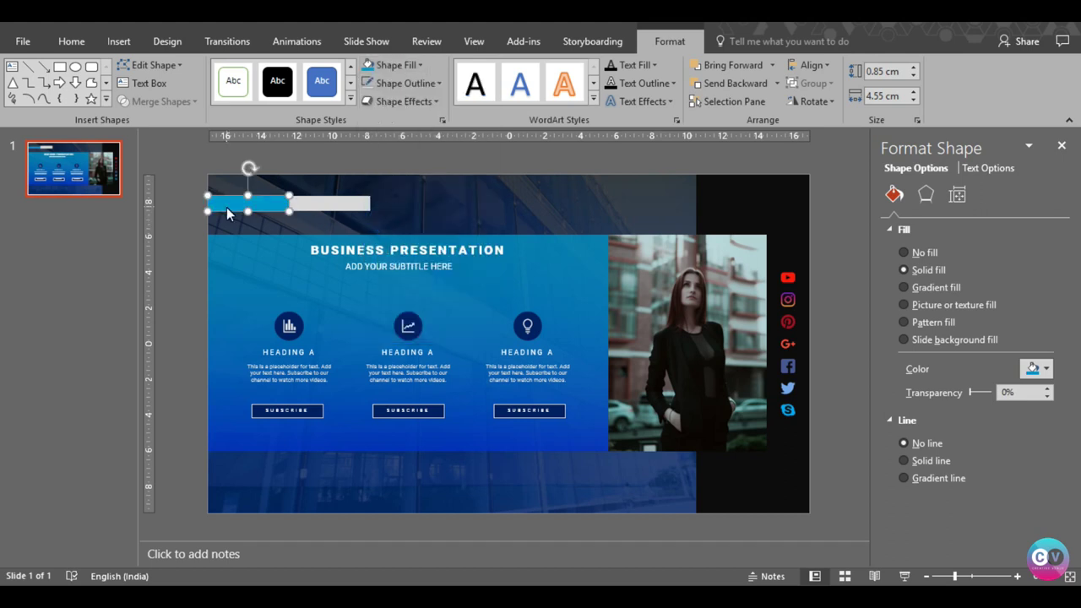
Type 'creative' into the blue bar and set it in Roboto
{"action": "right_click", "coordinate": [227, 205]}
{"action": "left_click", "coordinate": [289, 297]}
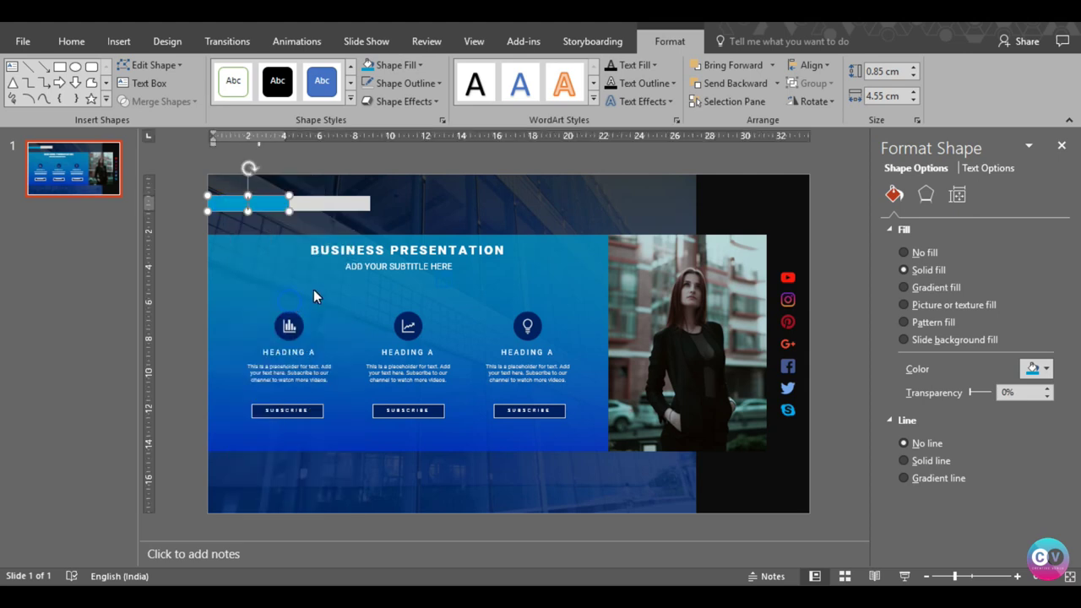
{"action": "type", "text": "creative"}
{"action": "key", "text": "ctrl+a"}
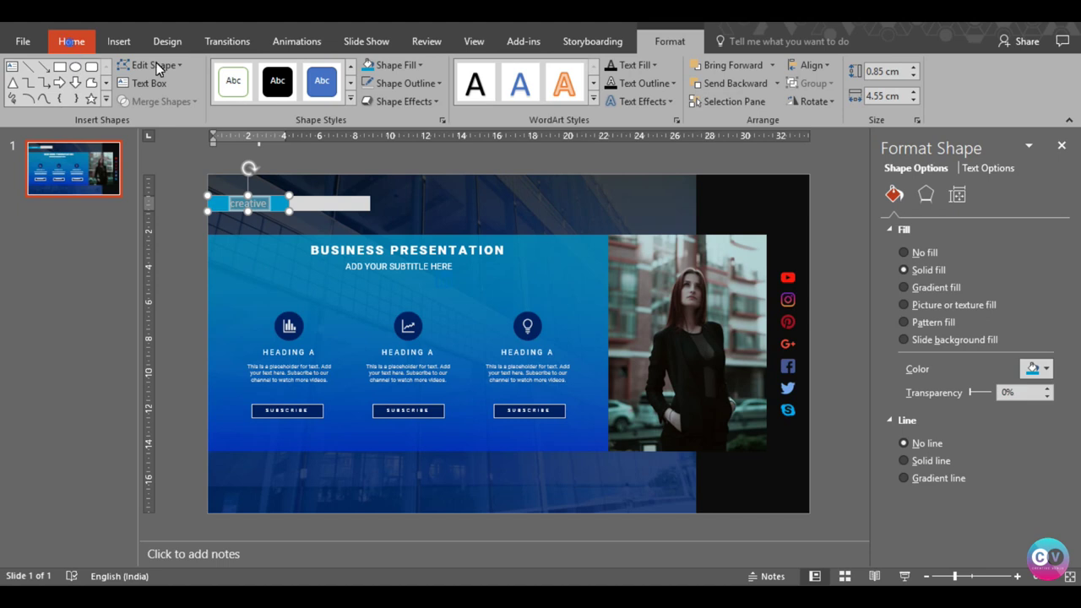
{"action": "left_click", "coordinate": [193, 74]}
{"action": "type", "text": "Roboto"}
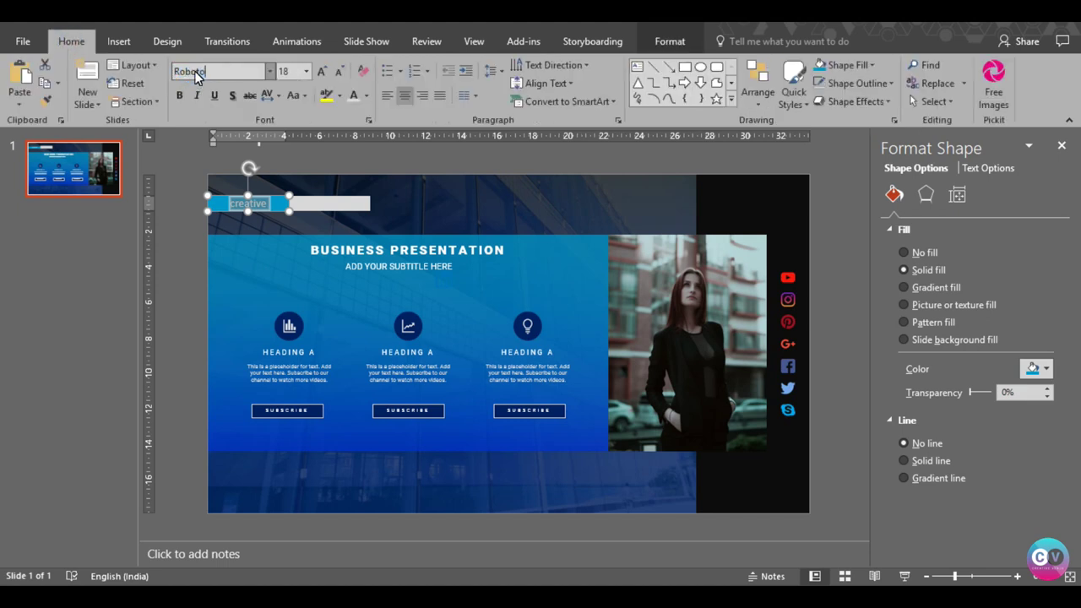
{"action": "key", "text": "Return"}
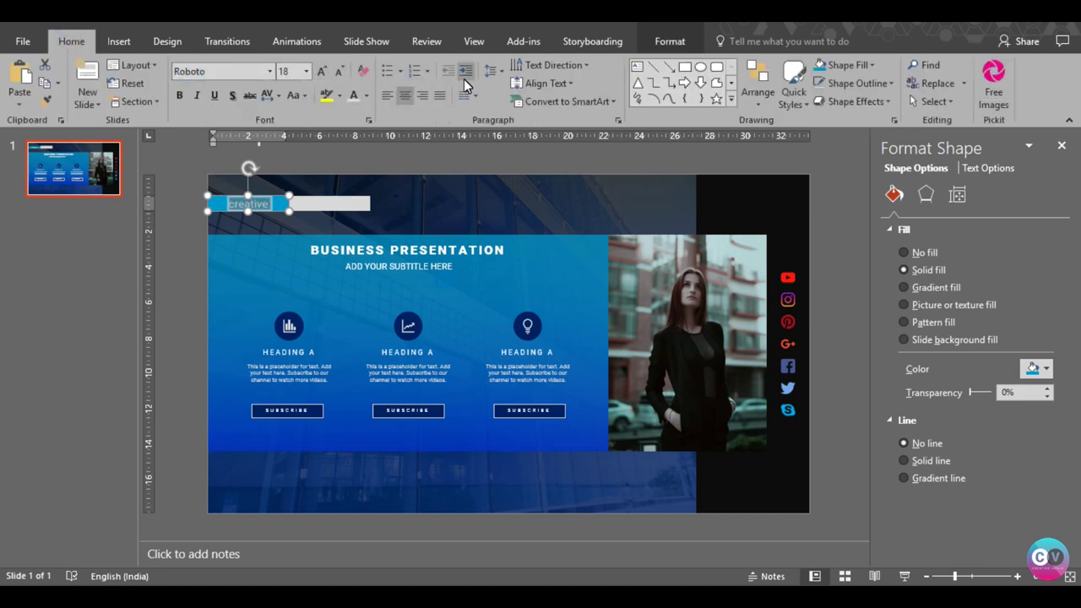
Centre the word vertically, make it UPPERCASE, and set Loose character spacing
{"action": "left_click", "coordinate": [546, 83]}
{"action": "left_click", "coordinate": [554, 153]}
{"action": "left_click", "coordinate": [291, 99]}
{"action": "left_click", "coordinate": [312, 161]}
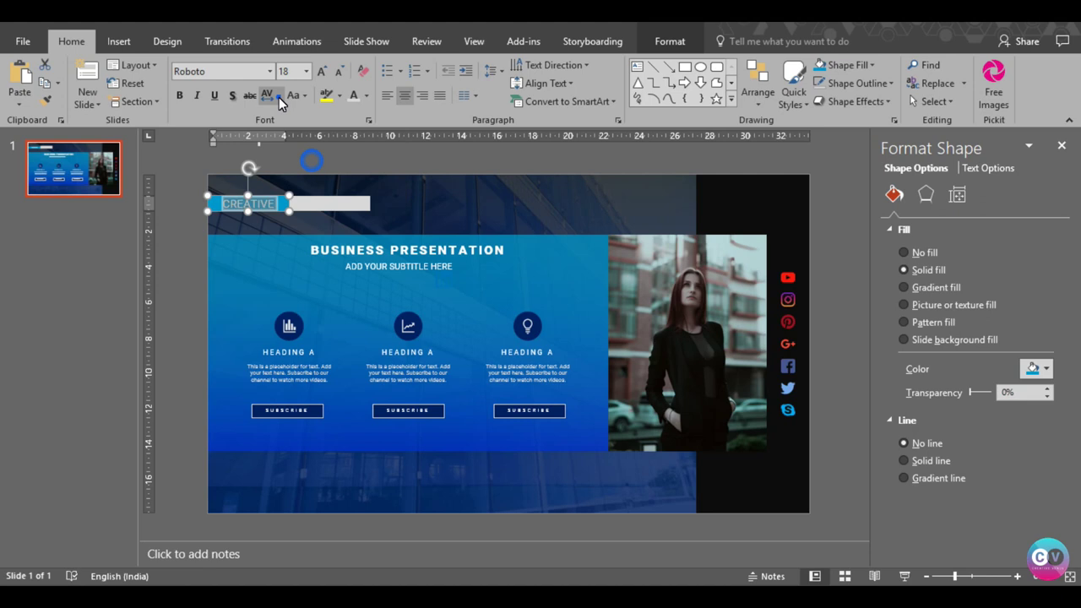
{"action": "left_click", "coordinate": [279, 97]}
{"action": "left_click", "coordinate": [285, 174]}
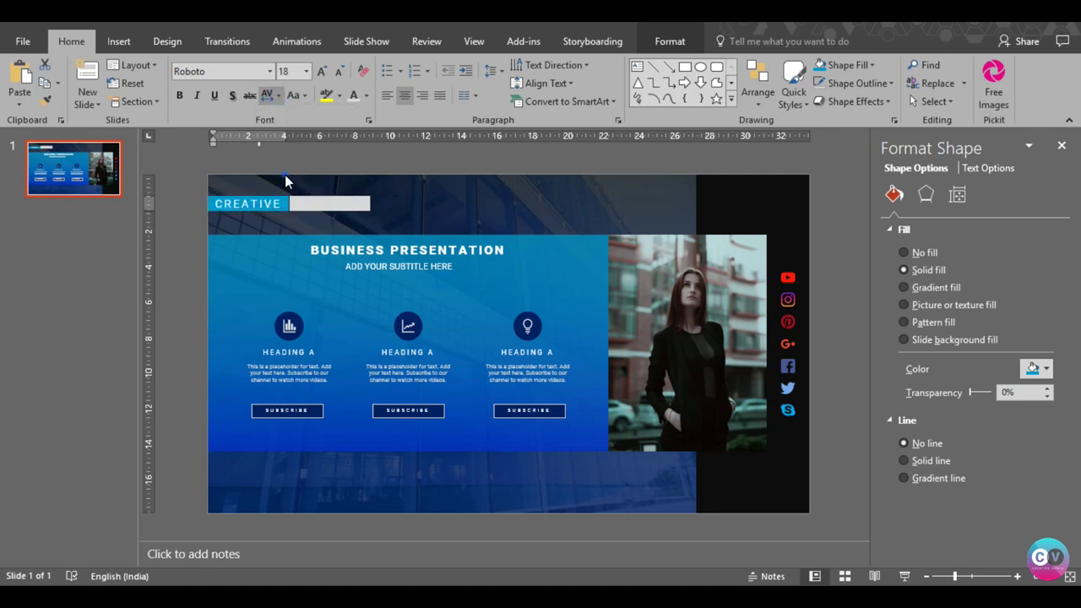
Shrink the CREATIVE text, then move the grey bar left against it and narrow it
{"action": "left_click", "coordinate": [336, 76]}
{"action": "left_click", "coordinate": [337, 76]}
{"action": "left_click", "coordinate": [337, 76]}
{"action": "left_click", "coordinate": [339, 77]}
{"action": "left_click", "coordinate": [329, 204]}
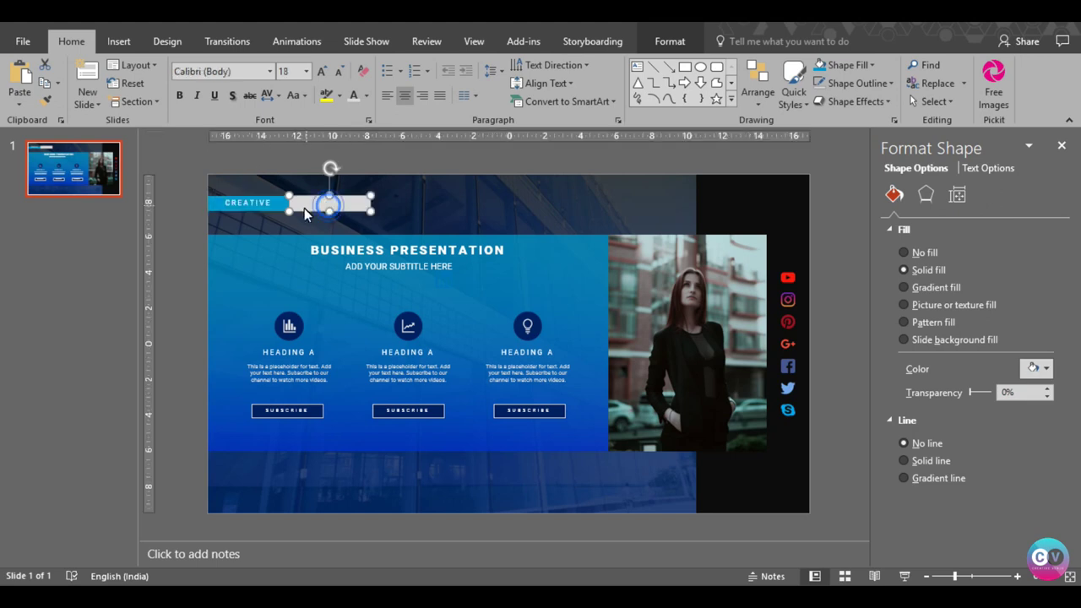
{"action": "left_click", "coordinate": [281, 212]}
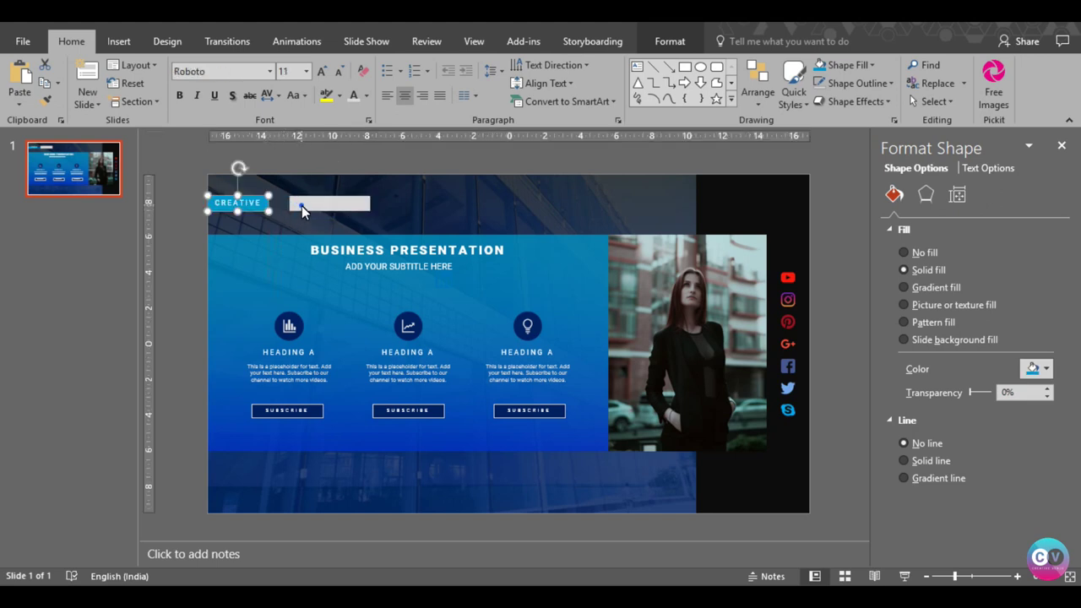
{"action": "left_click_drag", "start_coordinate": [299, 203], "coordinate": [277, 203]}
{"action": "left_click_drag", "start_coordinate": [349, 214], "coordinate": [319, 214]}
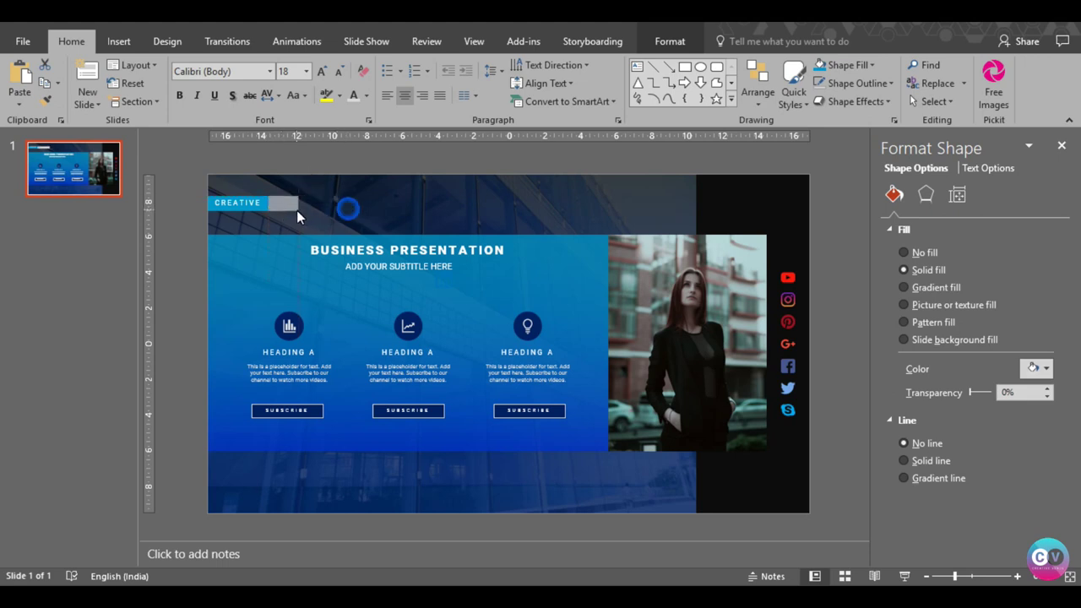
Add the label text to the grey bar and set it in Roboto
{"action": "left_click", "coordinate": [287, 203]}
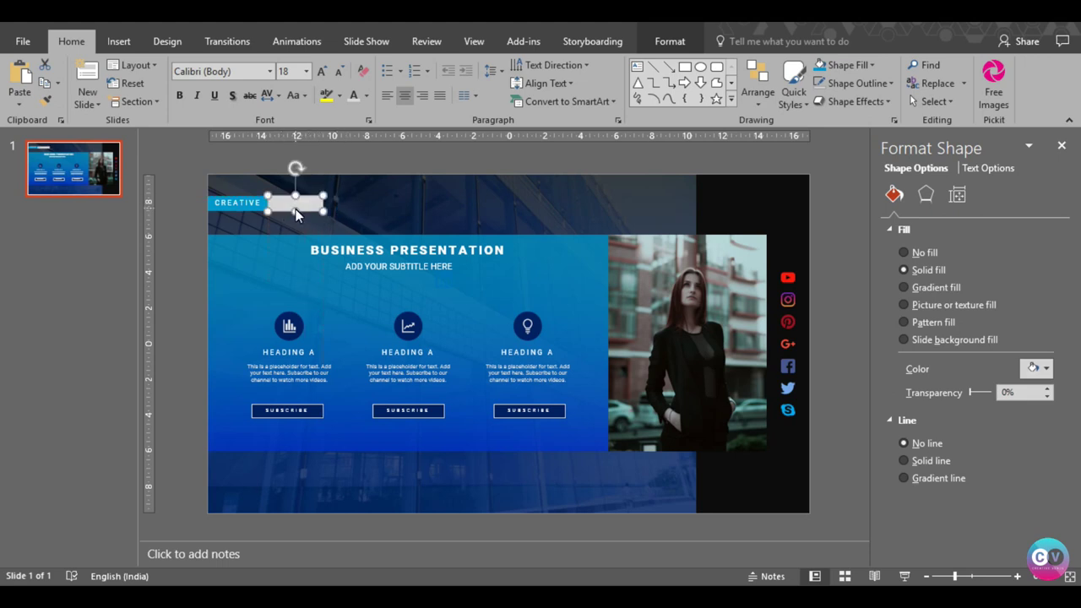
{"action": "right_click", "coordinate": [285, 205]}
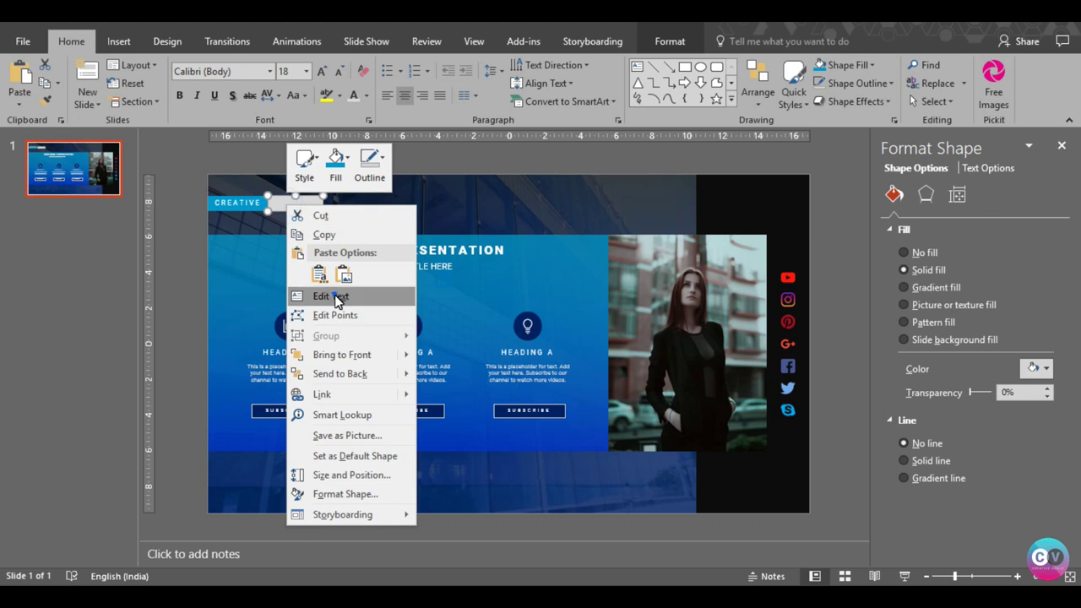
{"action": "left_click", "coordinate": [332, 296]}
{"action": "type", "text": "WEBSITE"}
{"action": "key", "text": "ctrl+a"}
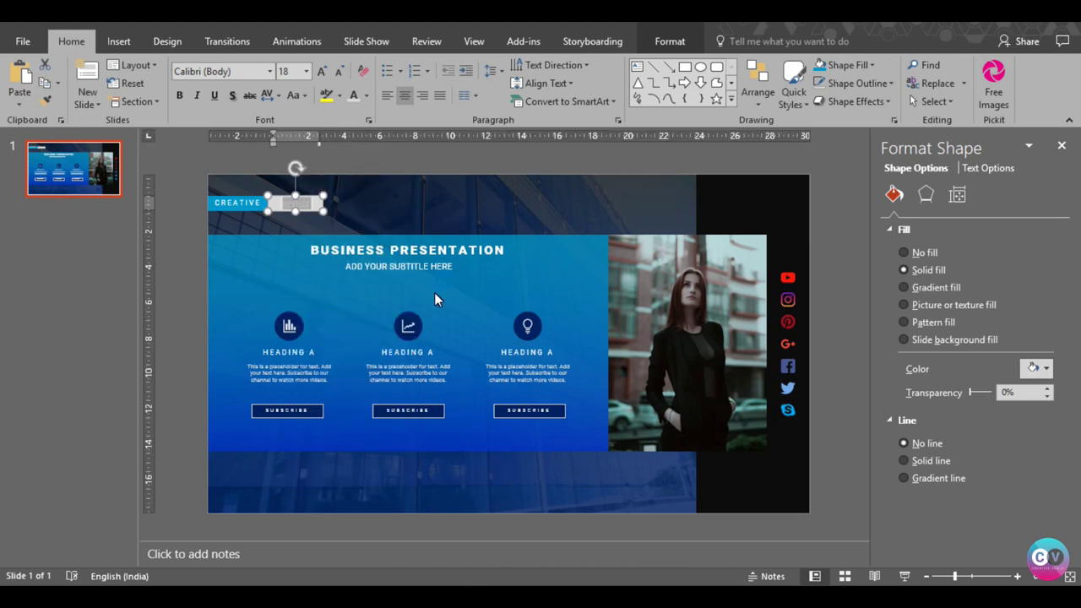
{"action": "left_click", "coordinate": [253, 72]}
{"action": "type", "text": "Roboto"}
{"action": "key", "text": "Return"}
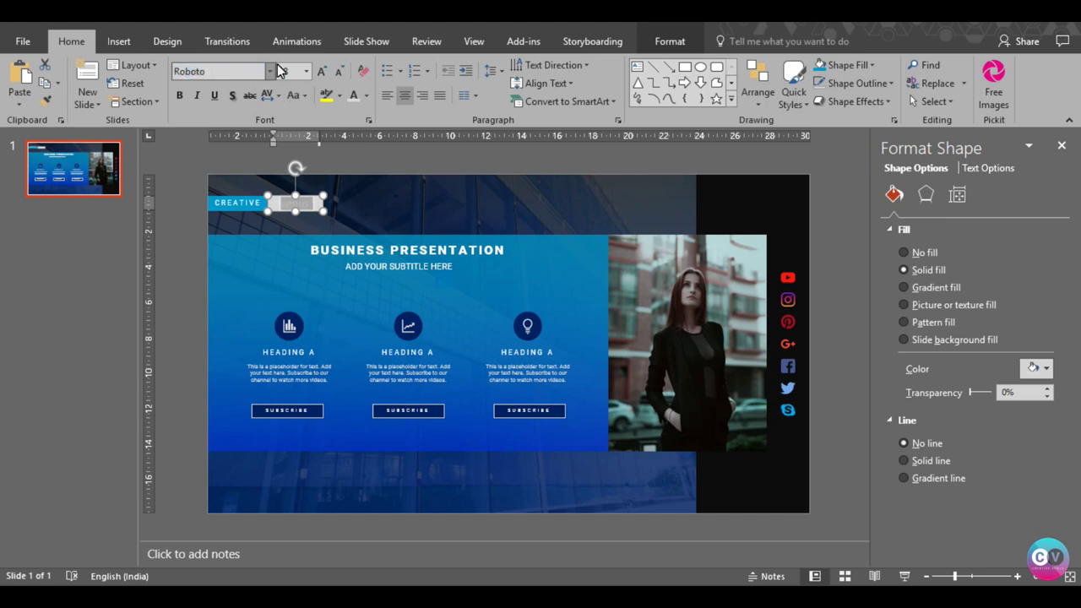
Give VENUS Loose spacing, UPPERCASE and dark grey colour, then reduce its size slightly
{"action": "left_click", "coordinate": [269, 95]}
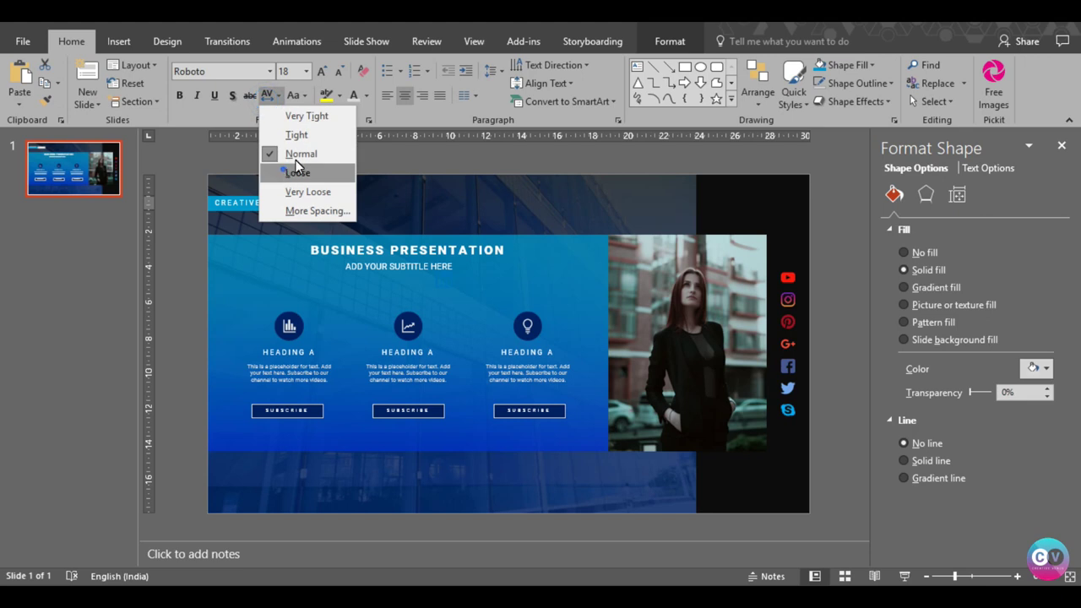
{"action": "left_click", "coordinate": [296, 164]}
{"action": "left_click", "coordinate": [297, 93]}
{"action": "left_click", "coordinate": [300, 158]}
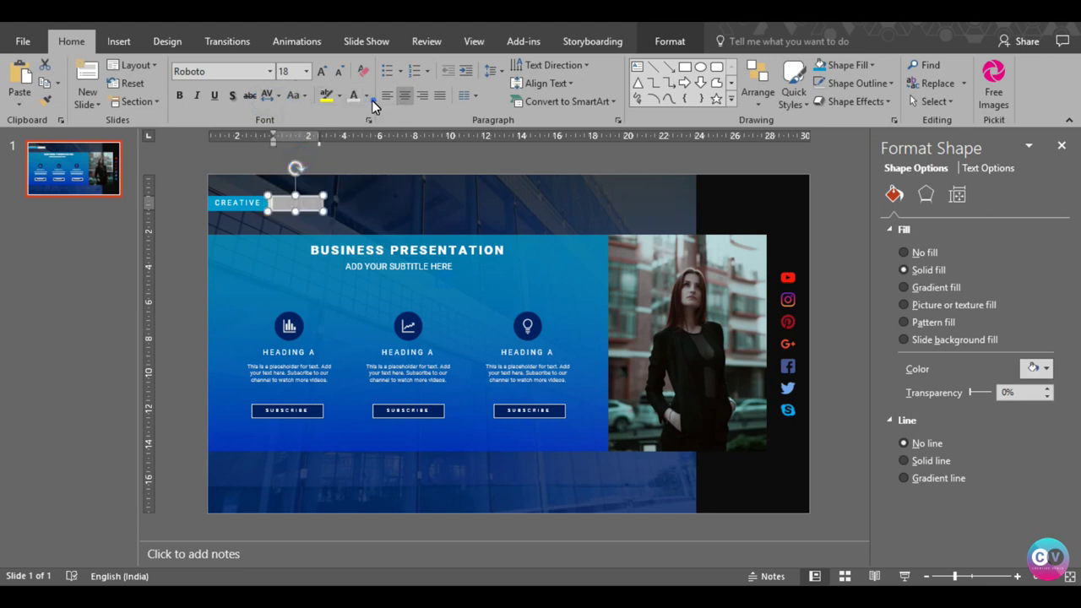
{"action": "left_click", "coordinate": [371, 100]}
{"action": "left_click", "coordinate": [366, 179]}
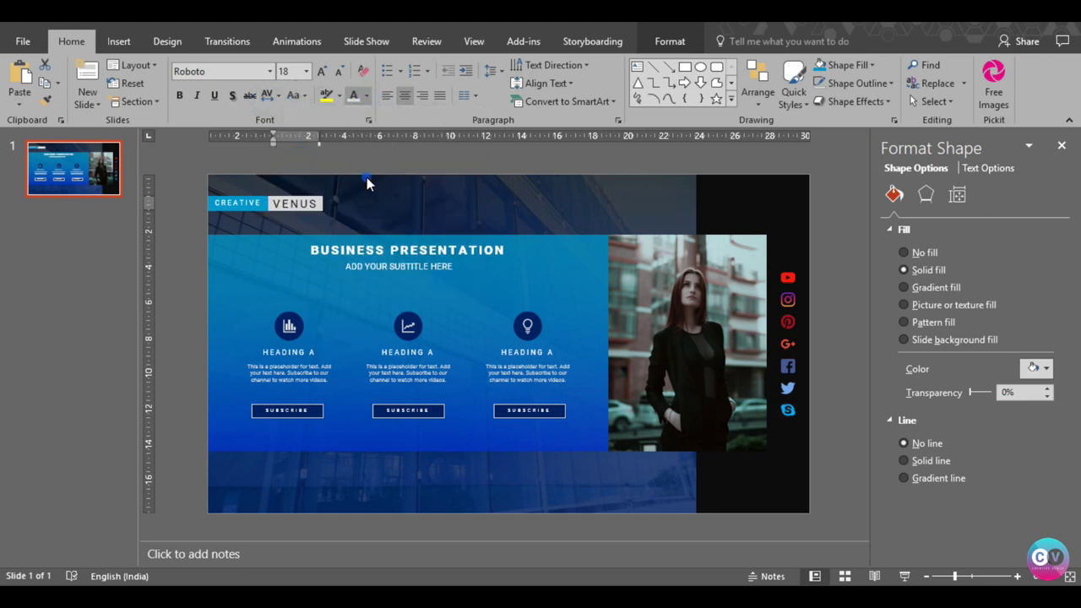
{"action": "left_click", "coordinate": [341, 73]}
{"action": "left_click", "coordinate": [341, 73]}
{"action": "left_click", "coordinate": [341, 72]}
{"action": "left_click", "coordinate": [342, 73]}
{"action": "left_click", "coordinate": [244, 208]}
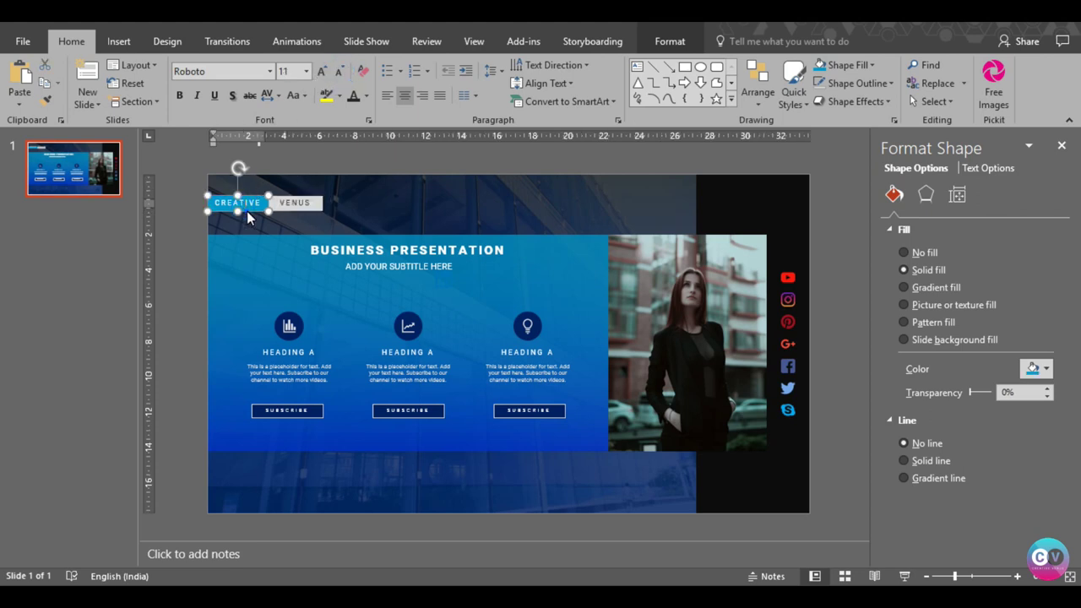
Narrow the VENUS bar to fit its text, then select both CREATIVE and VENUS labels
{"action": "left_click", "coordinate": [294, 205]}
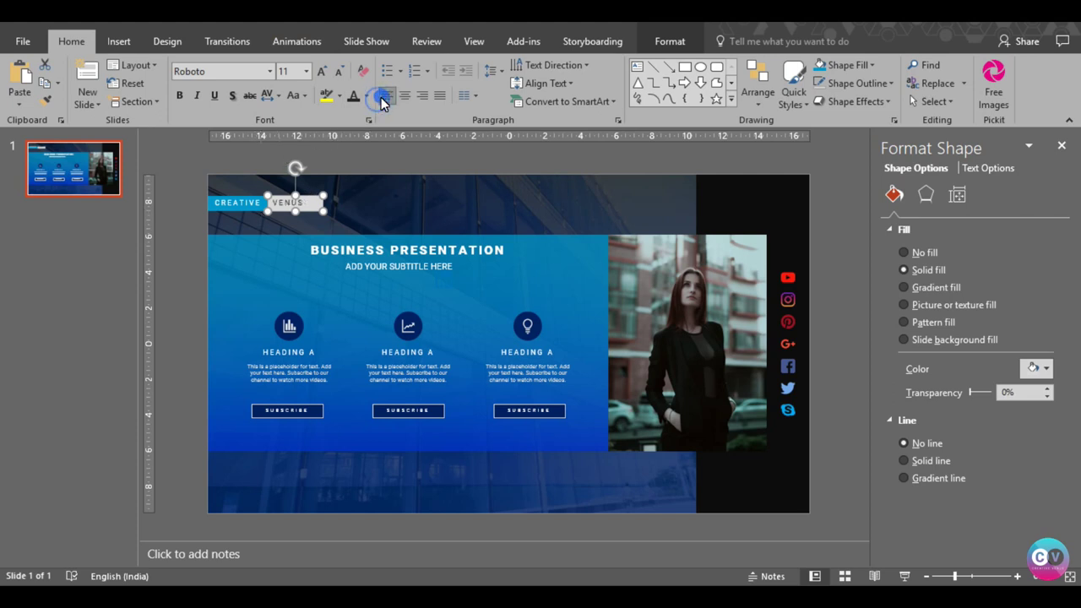
{"action": "left_click_drag", "start_coordinate": [324, 216], "coordinate": [307, 218]}
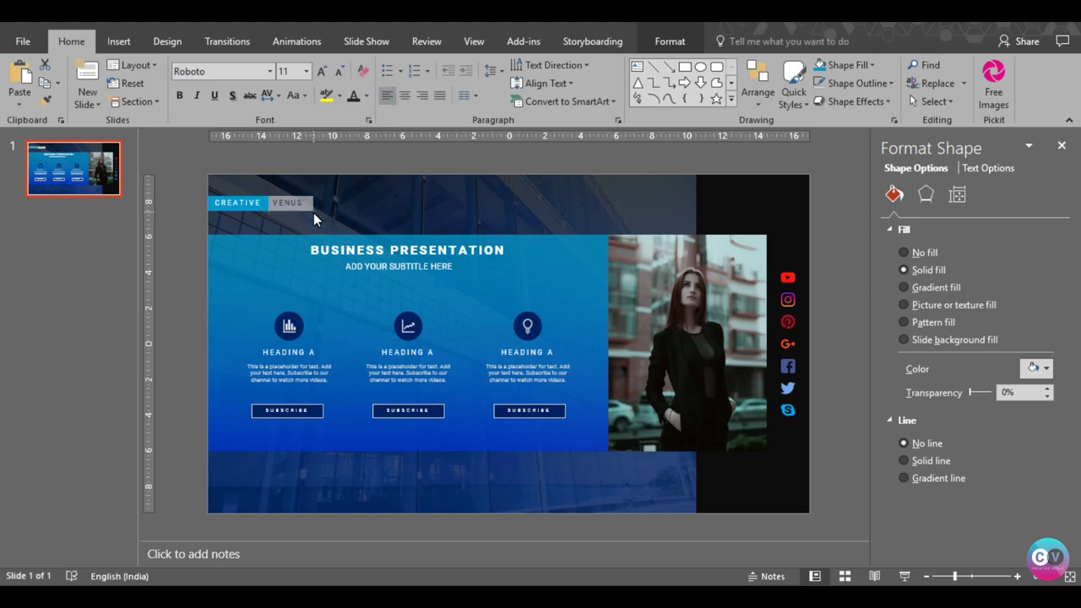
{"action": "left_click", "coordinate": [311, 213]}
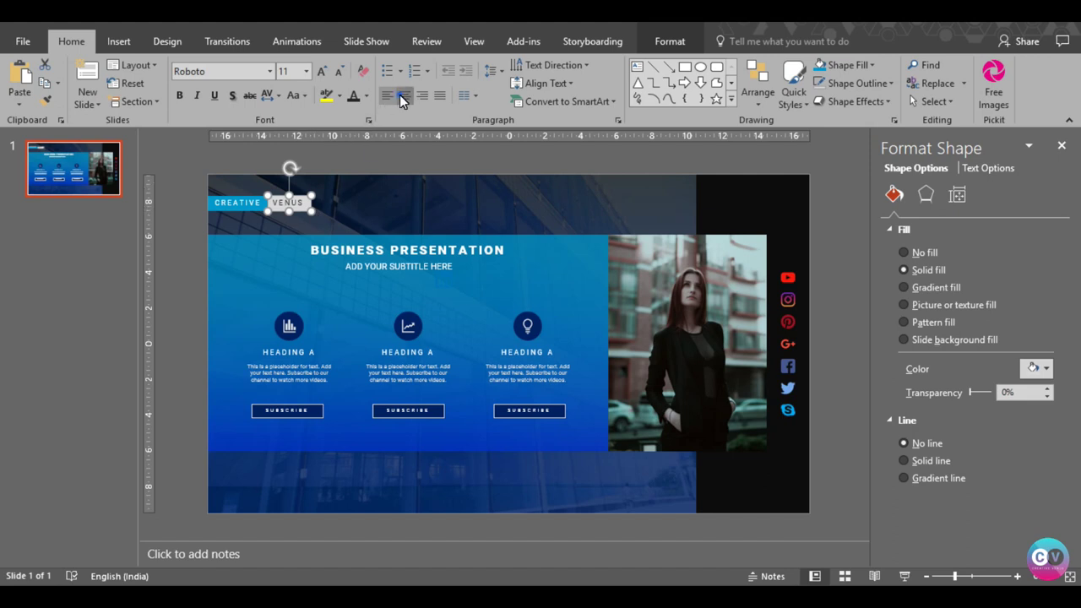
{"action": "left_click", "coordinate": [380, 207]}
{"action": "left_click", "coordinate": [391, 161]}
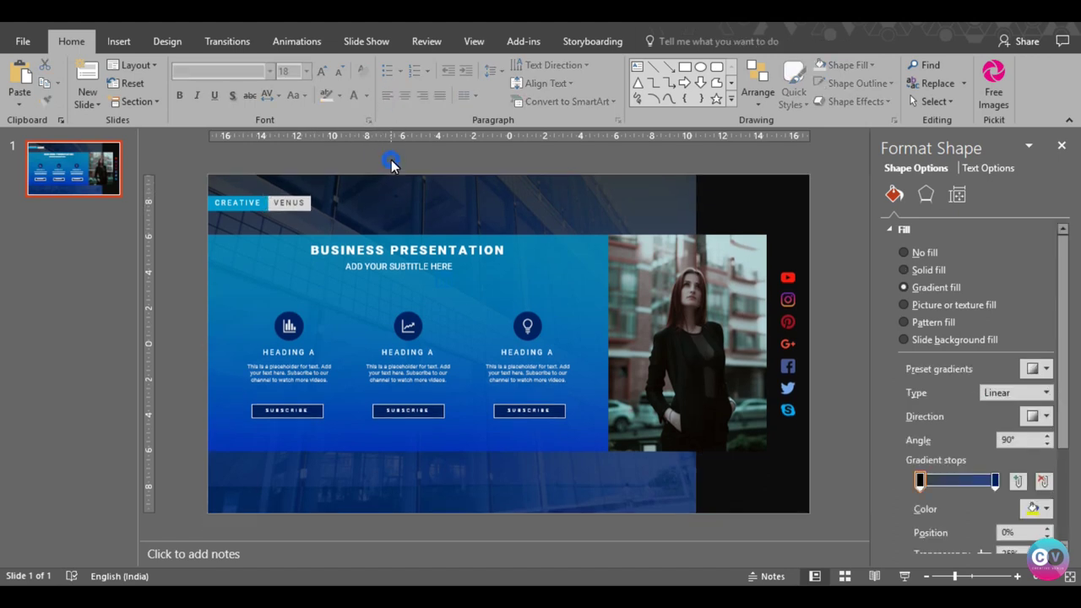
{"action": "left_click", "coordinate": [257, 211]}
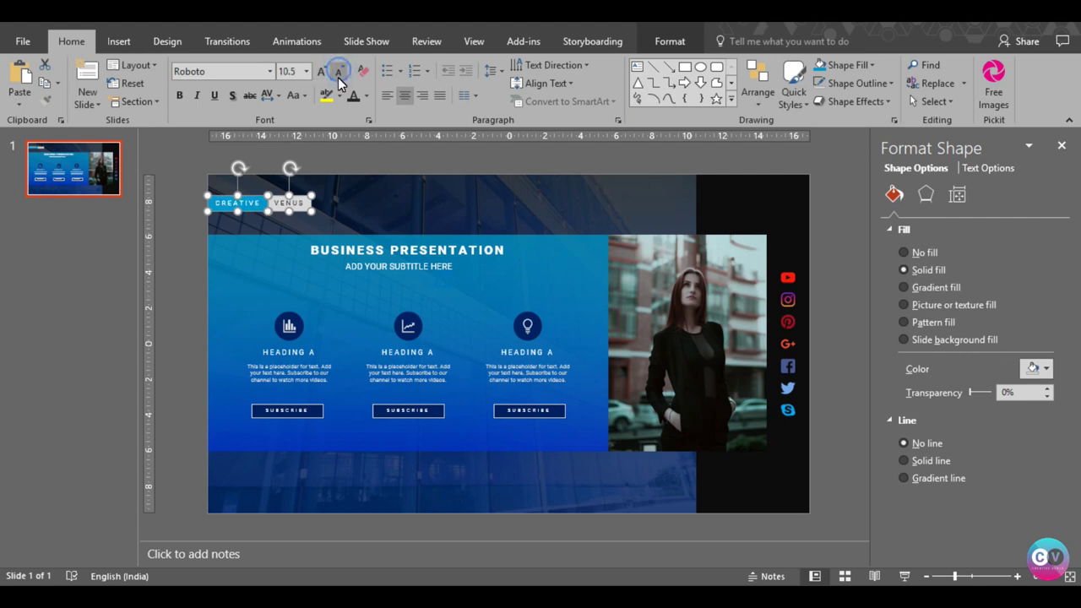
{"action": "right_click", "coordinate": [295, 212]}
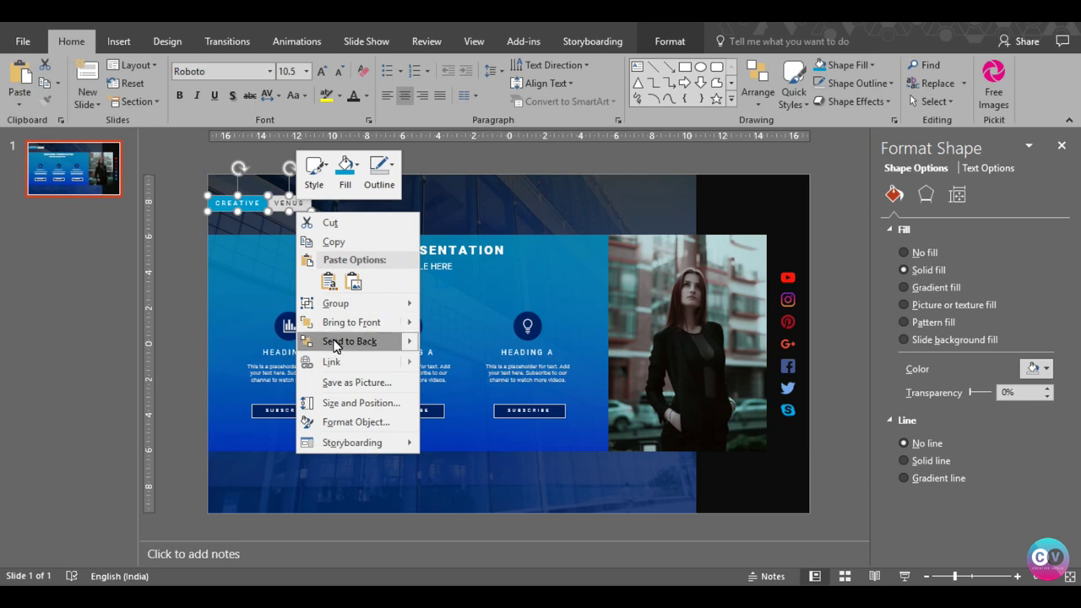
Give both top labels an outer drop shadow with a 30 pt blur
{"action": "left_click", "coordinate": [646, 40]}
{"action": "left_click", "coordinate": [409, 101]}
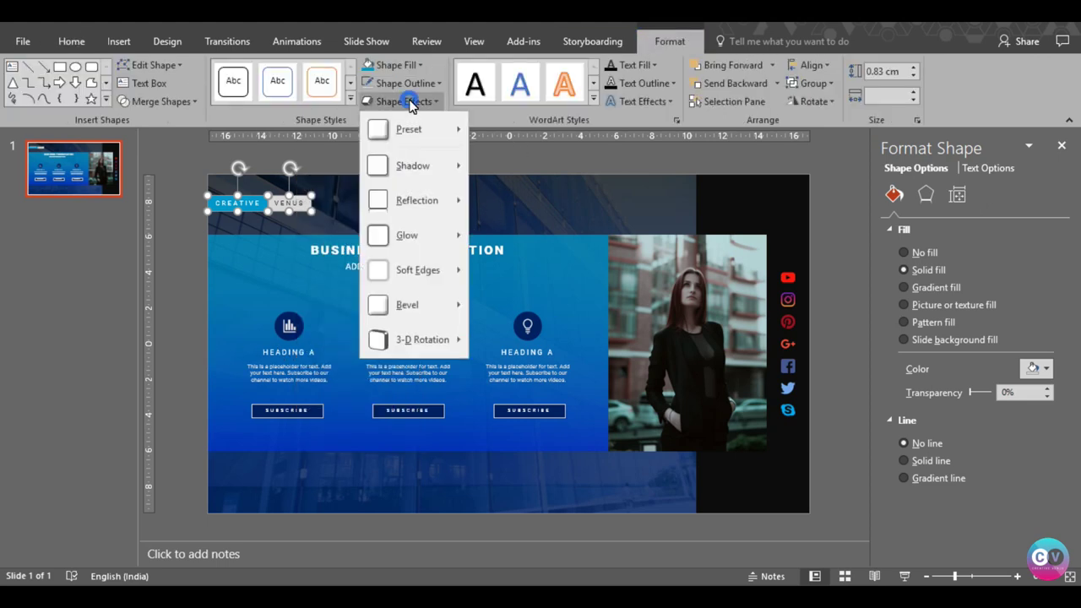
{"action": "mouse_move", "coordinate": [448, 168]}
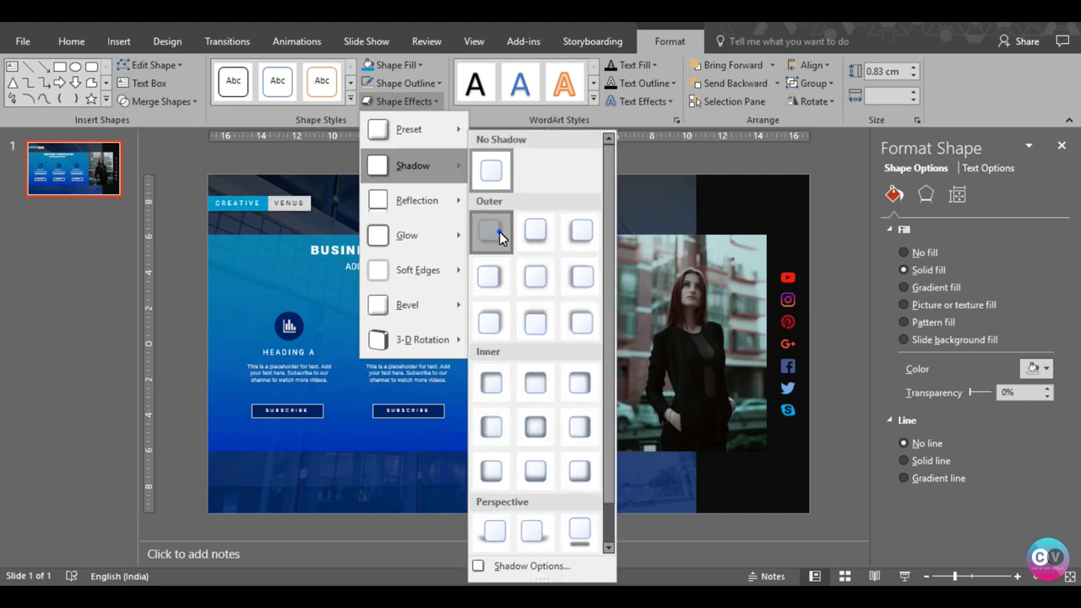
{"action": "left_click", "coordinate": [500, 232]}
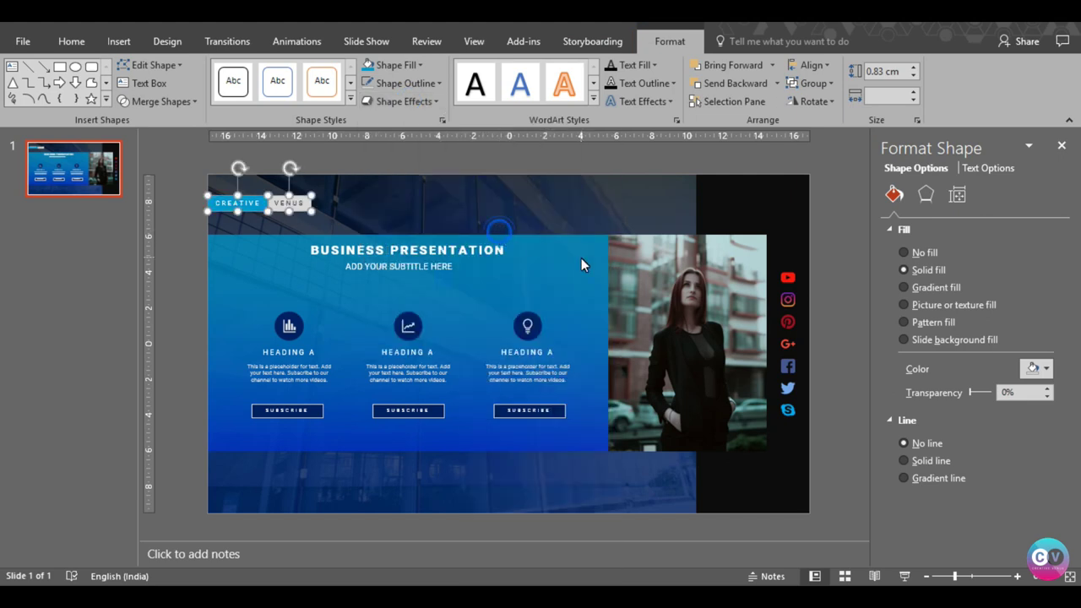
{"action": "left_click", "coordinate": [926, 195]}
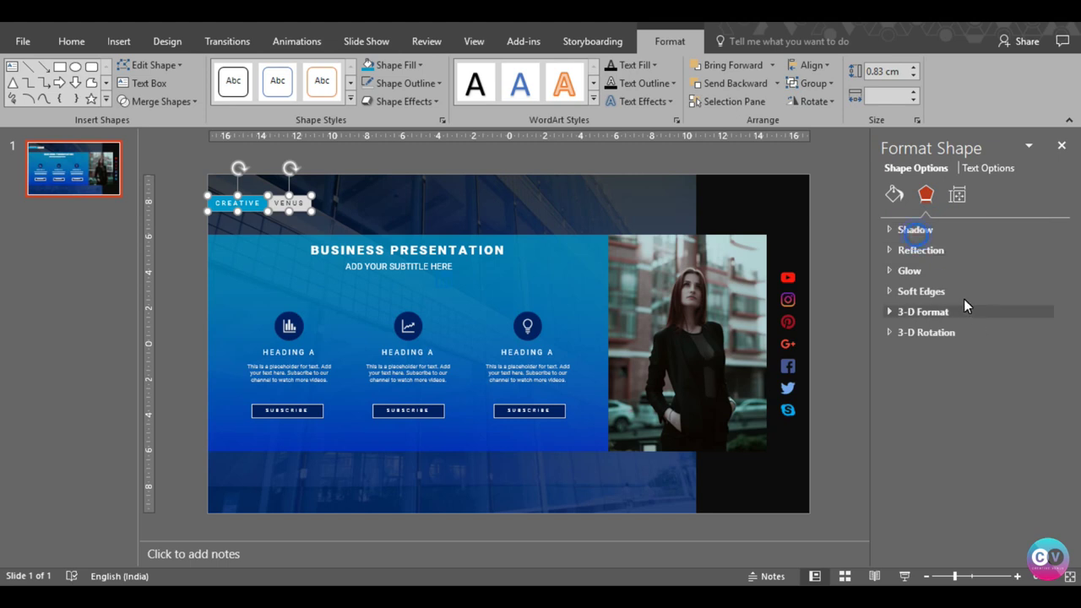
{"action": "left_click", "coordinate": [914, 230]}
{"action": "left_click_drag", "start_coordinate": [965, 343], "coordinate": [971, 346]}
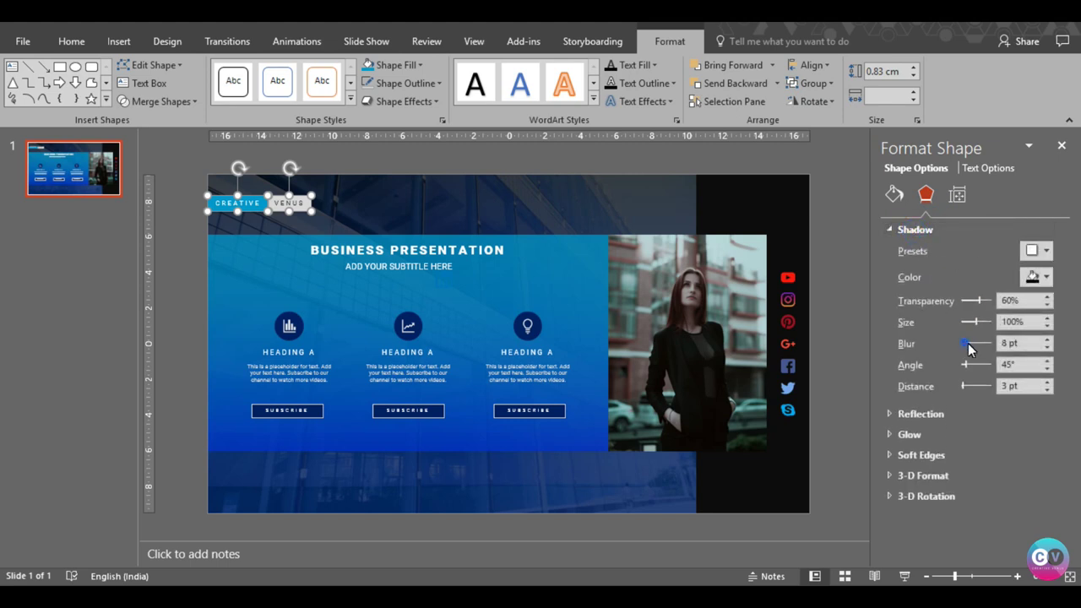
{"action": "left_click", "coordinate": [1050, 339]}
{"action": "left_click", "coordinate": [1050, 339]}
{"action": "left_click", "coordinate": [1050, 339]}
{"action": "left_click", "coordinate": [836, 420]}
Add an outer drop shadow to the whole social icon column
{"action": "left_click_drag", "start_coordinate": [813, 451], "coordinate": [774, 236]}
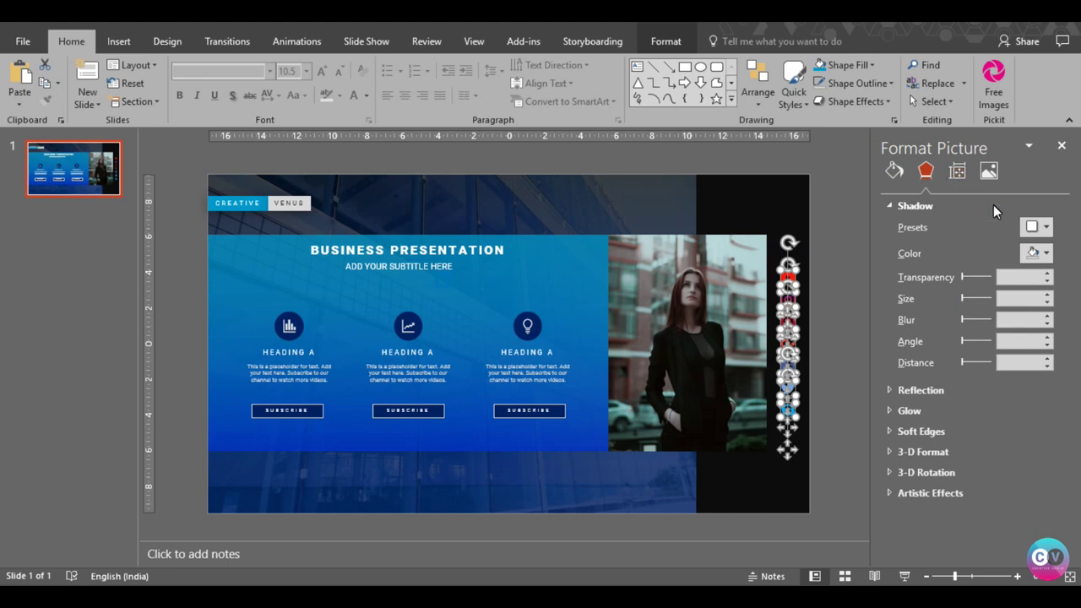
{"action": "left_click", "coordinate": [1039, 226]}
{"action": "left_click", "coordinate": [953, 340]}
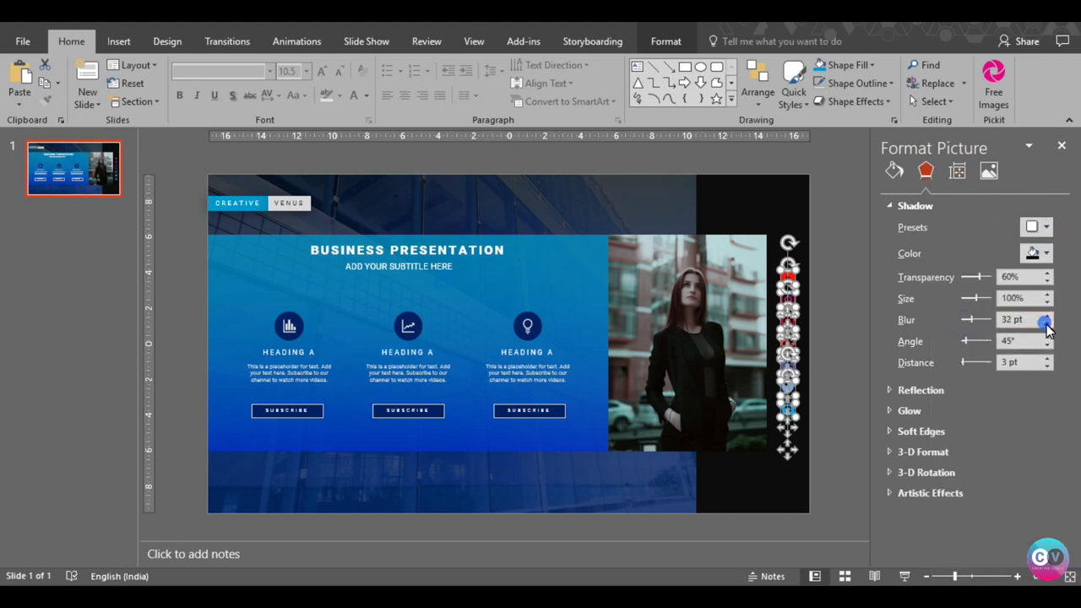
{"action": "left_click", "coordinate": [835, 357]}
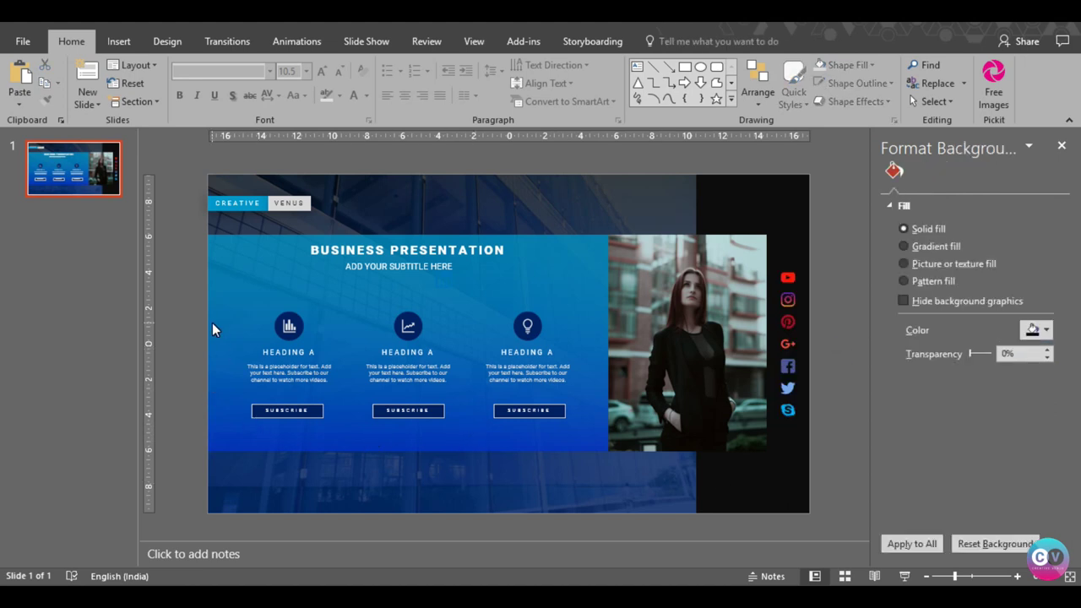
Change the blue panel's right gradient stop to a lighter custom blue
{"action": "left_click", "coordinate": [218, 302]}
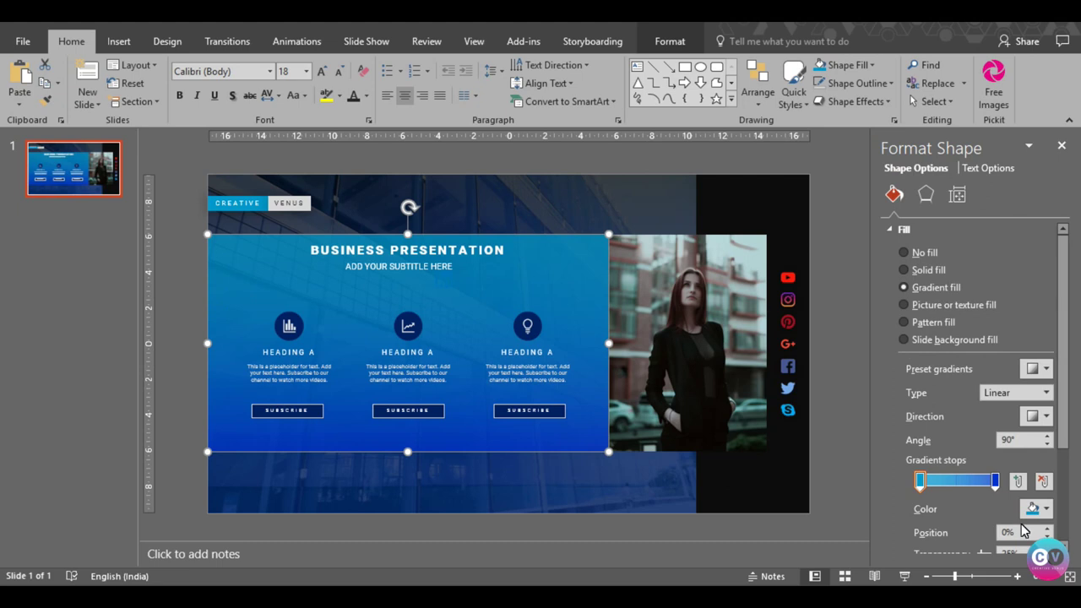
{"action": "left_click", "coordinate": [994, 481]}
{"action": "left_click", "coordinate": [1035, 509]}
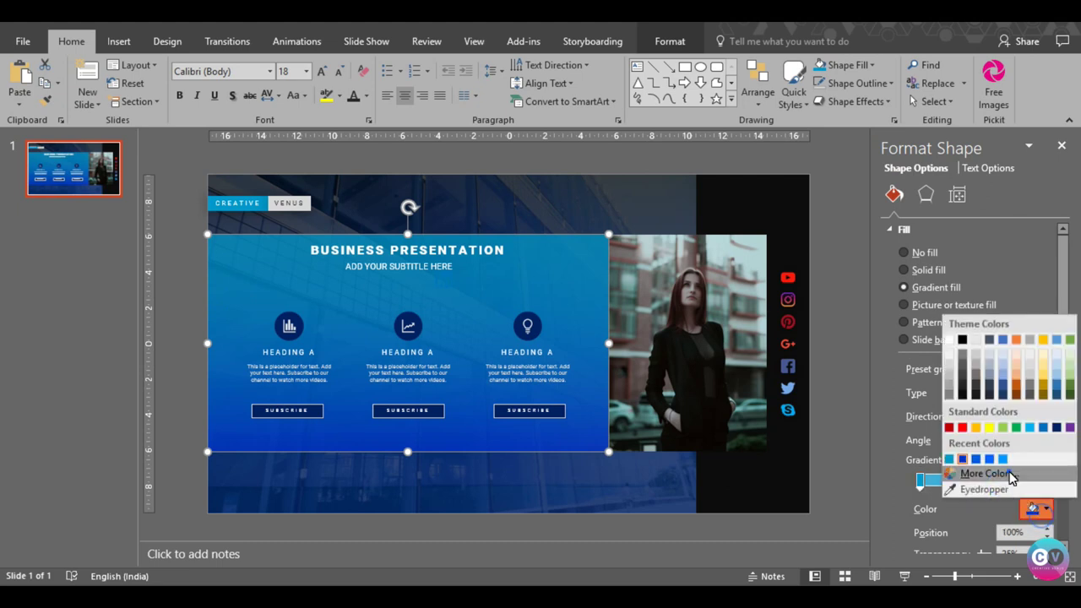
{"action": "left_click", "coordinate": [1005, 473]}
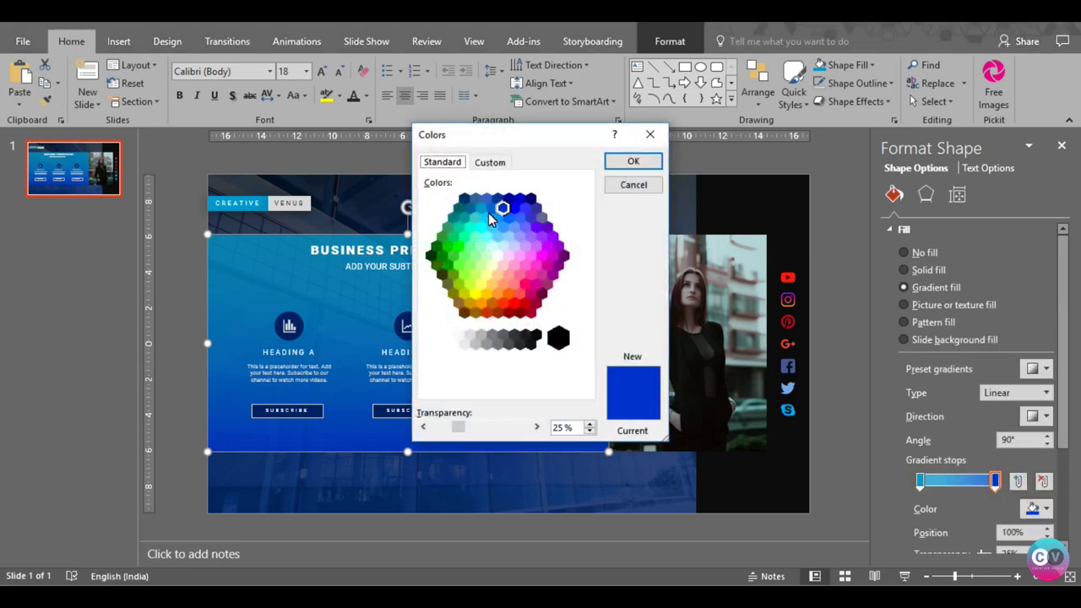
{"action": "left_click", "coordinate": [495, 226]}
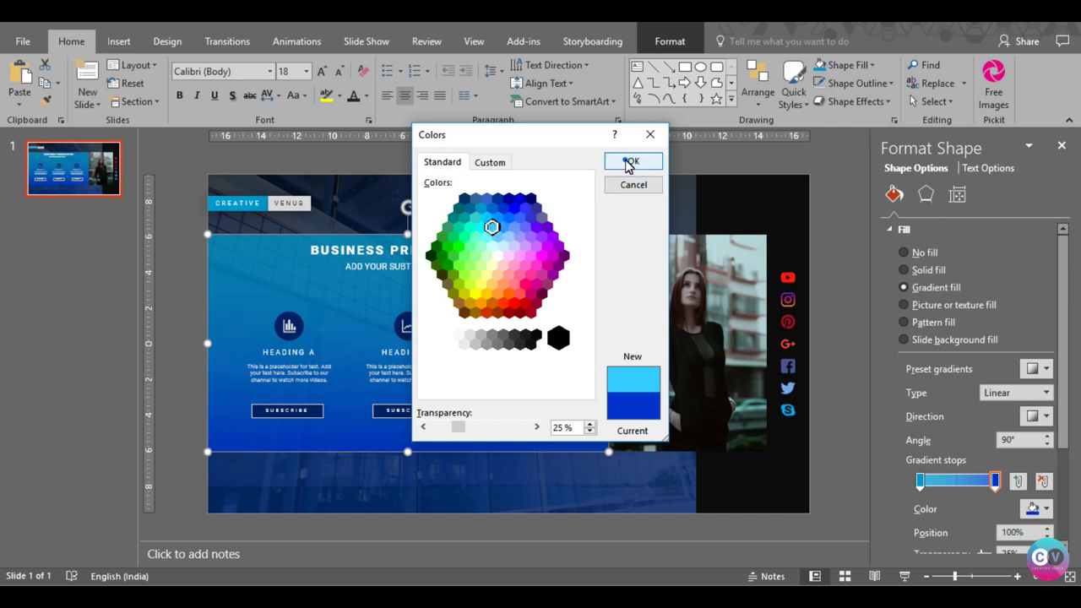
{"action": "left_click", "coordinate": [633, 161]}
Move the LinkedIn icon to the bottom of the social icon column
{"action": "left_click", "coordinate": [831, 402]}
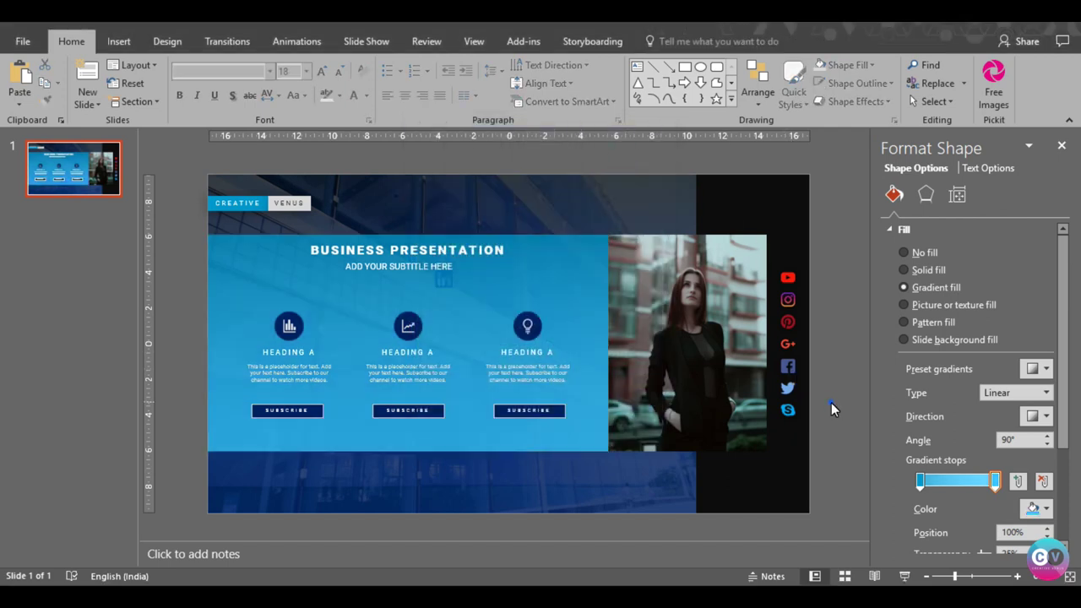
{"action": "left_click", "coordinate": [443, 281]}
{"action": "mouse_move", "coordinate": [445, 283]}
{"action": "left_mouse_down"}
{"action": "mouse_move", "coordinate": [790, 444]}
{"action": "mouse_move", "coordinate": [787, 426]}
{"action": "left_mouse_up"}
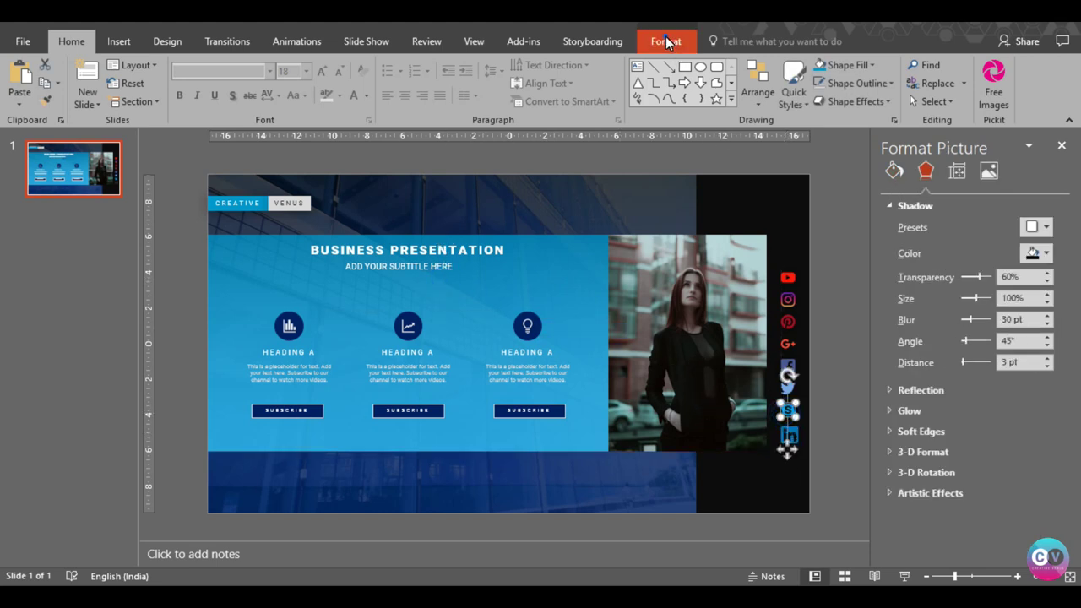
Select the LinkedIn icon, then marquee-select all eight social icons in the column
{"action": "left_click", "coordinate": [665, 40]}
{"action": "left_click", "coordinate": [791, 438]}
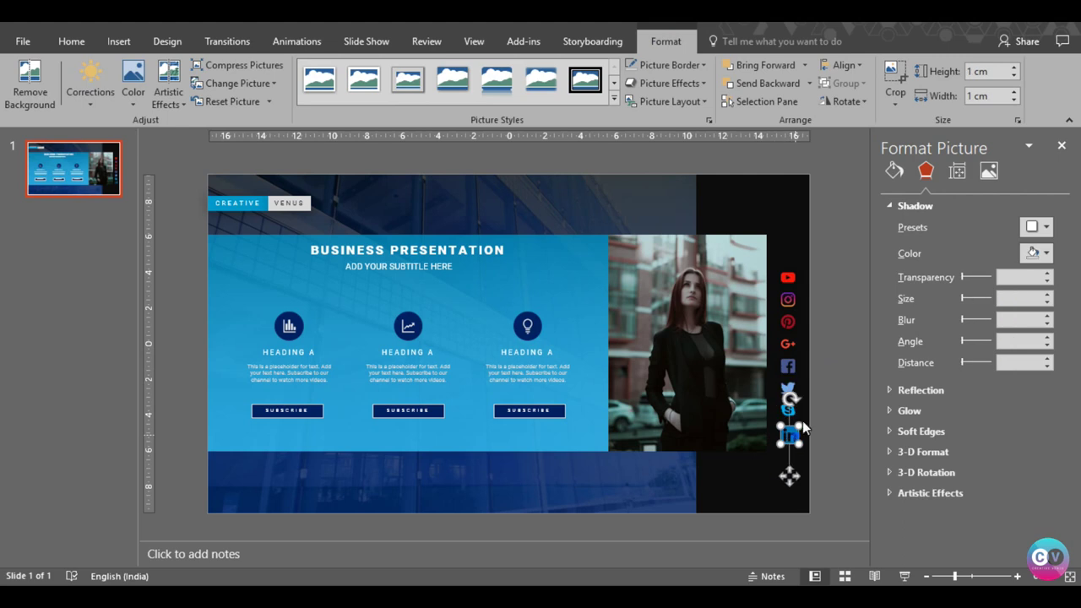
{"action": "left_click", "coordinate": [786, 477]}
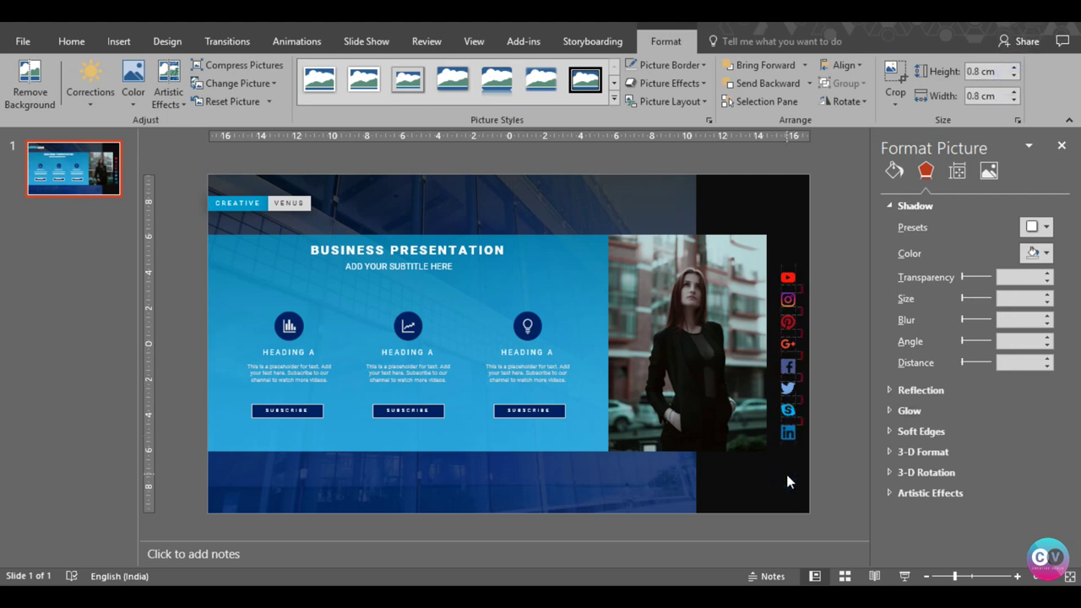
{"action": "left_click", "coordinate": [787, 478]}
{"action": "left_click_drag", "start_coordinate": [837, 458], "coordinate": [760, 228]}
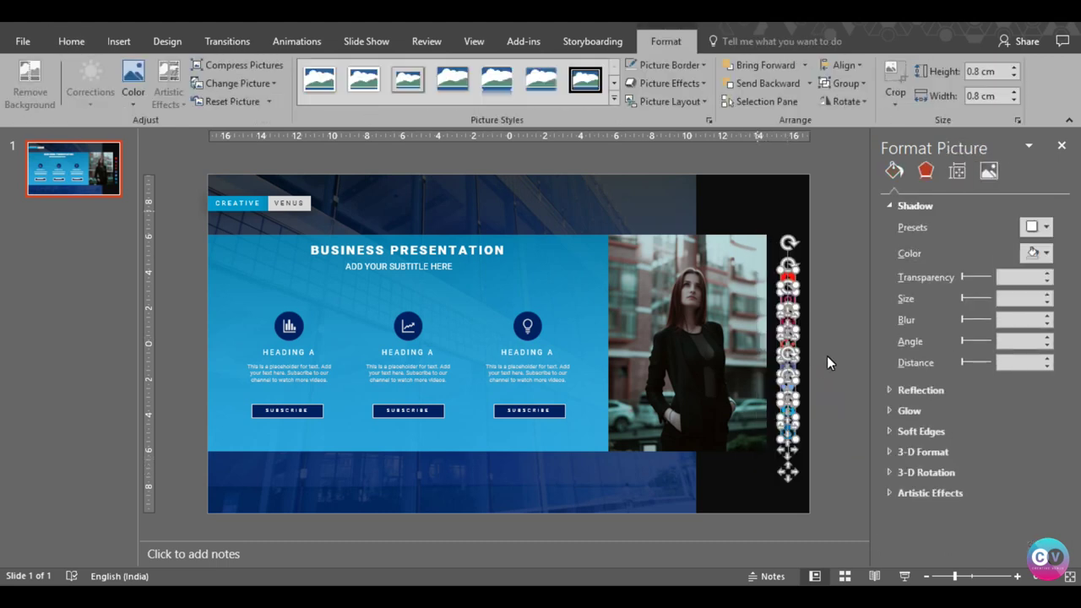
{"action": "left_click", "coordinate": [788, 475]}
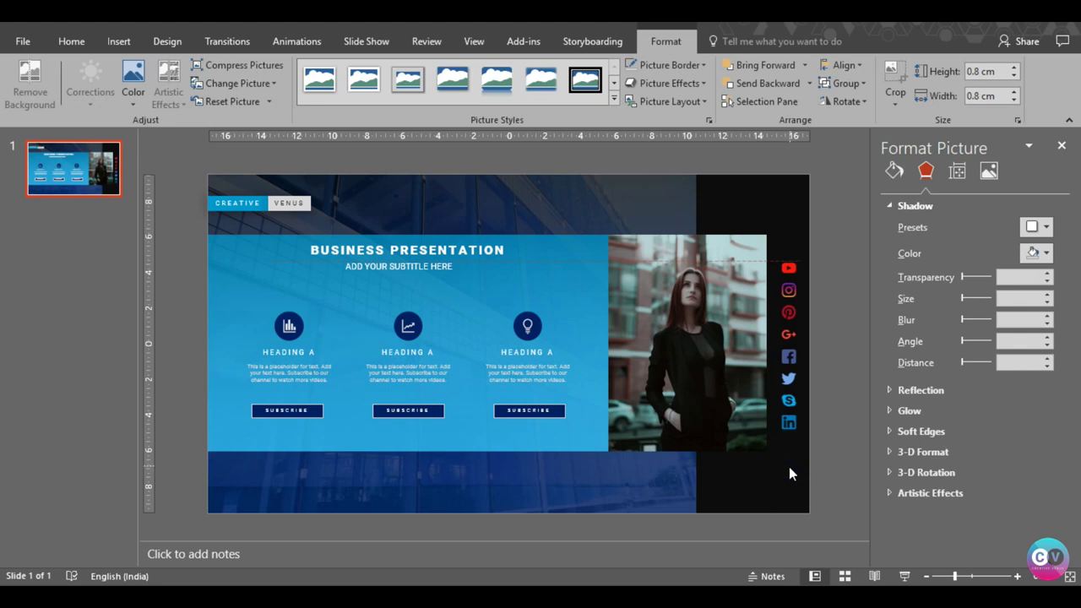
{"action": "left_click", "coordinate": [789, 466]}
{"action": "left_click", "coordinate": [839, 463]}
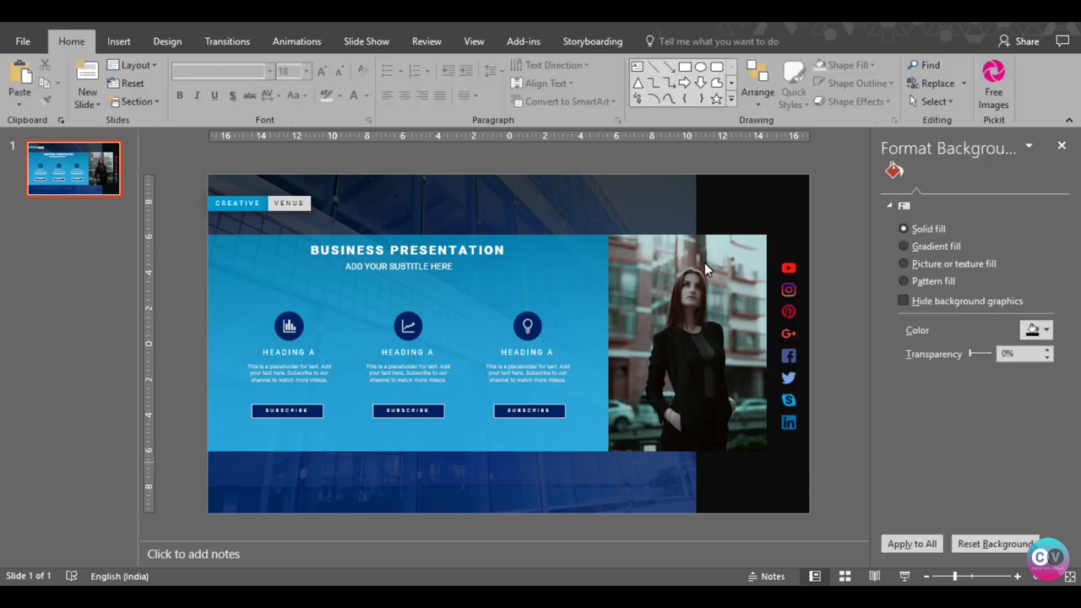
Draw a rectangle over the social icon column, reaching down to the photo's bottom
{"action": "left_click", "coordinate": [119, 41]}
{"action": "left_click", "coordinate": [266, 94]}
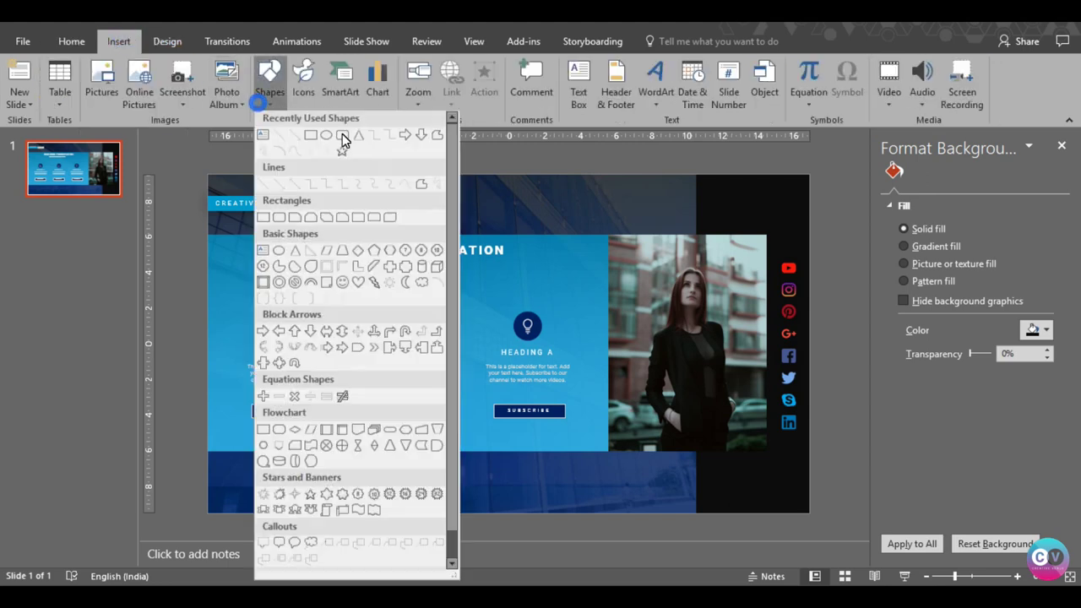
{"action": "left_click", "coordinate": [310, 139]}
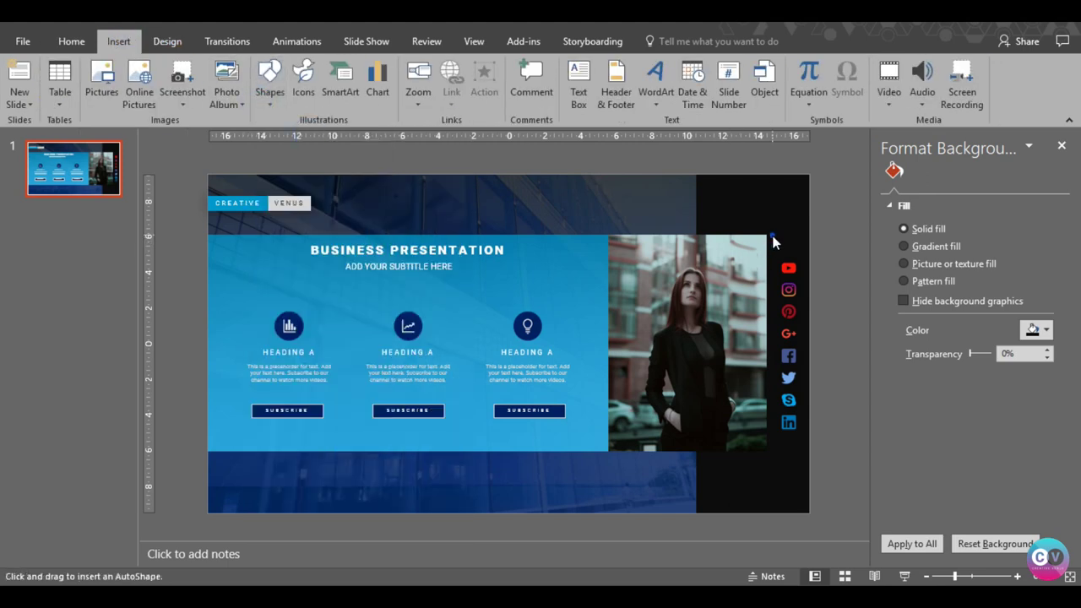
{"action": "left_click_drag", "start_coordinate": [771, 235], "coordinate": [809, 335]}
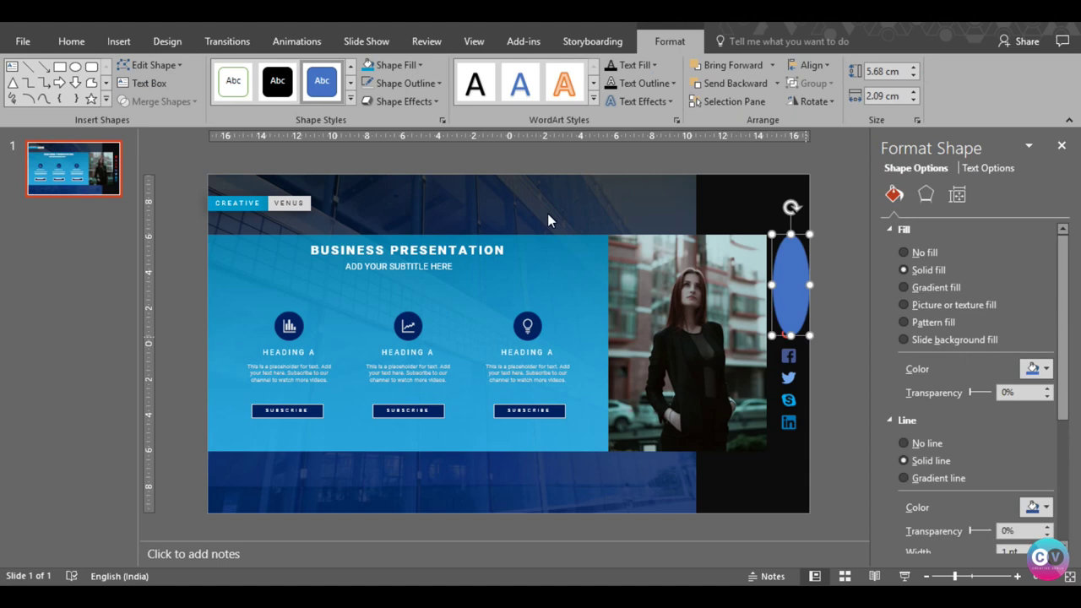
{"action": "left_click", "coordinate": [120, 42]}
{"action": "left_click", "coordinate": [277, 105]}
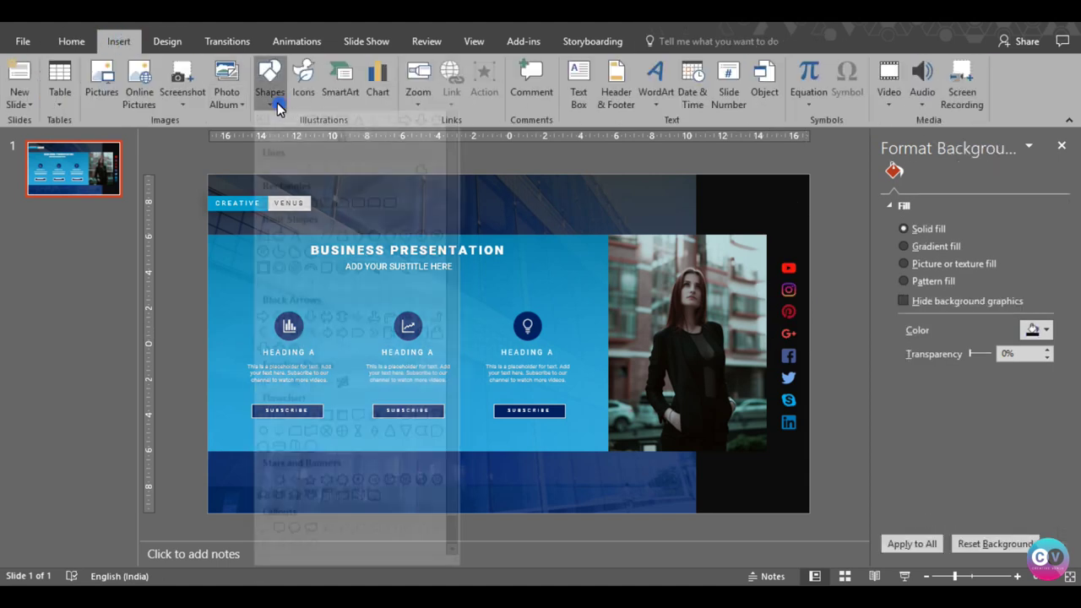
{"action": "left_click", "coordinate": [321, 138]}
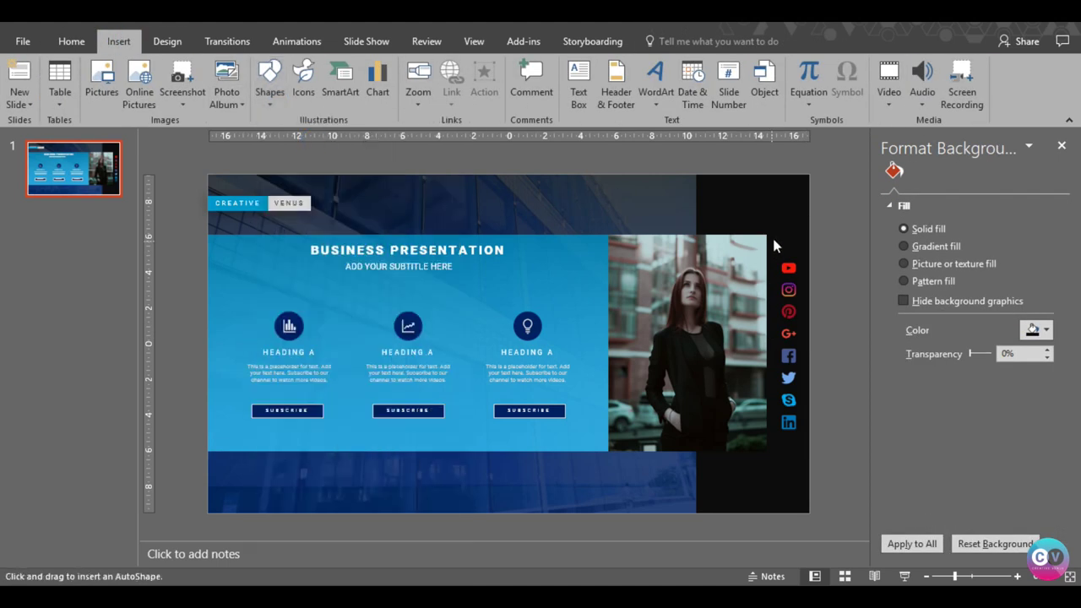
{"action": "left_click_drag", "start_coordinate": [775, 242], "coordinate": [804, 445]}
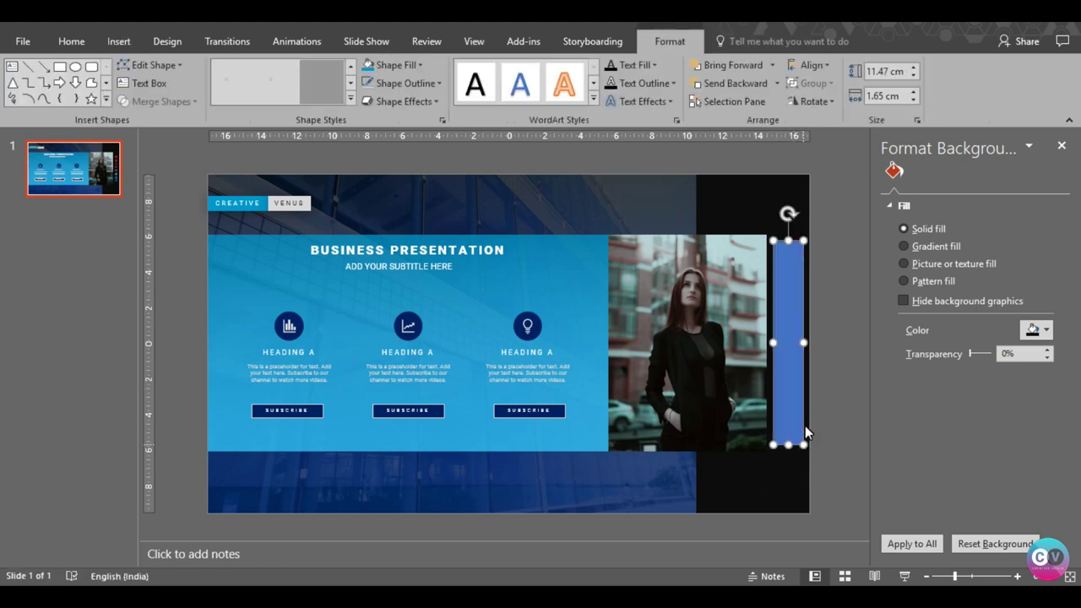
{"action": "left_click", "coordinate": [787, 233]}
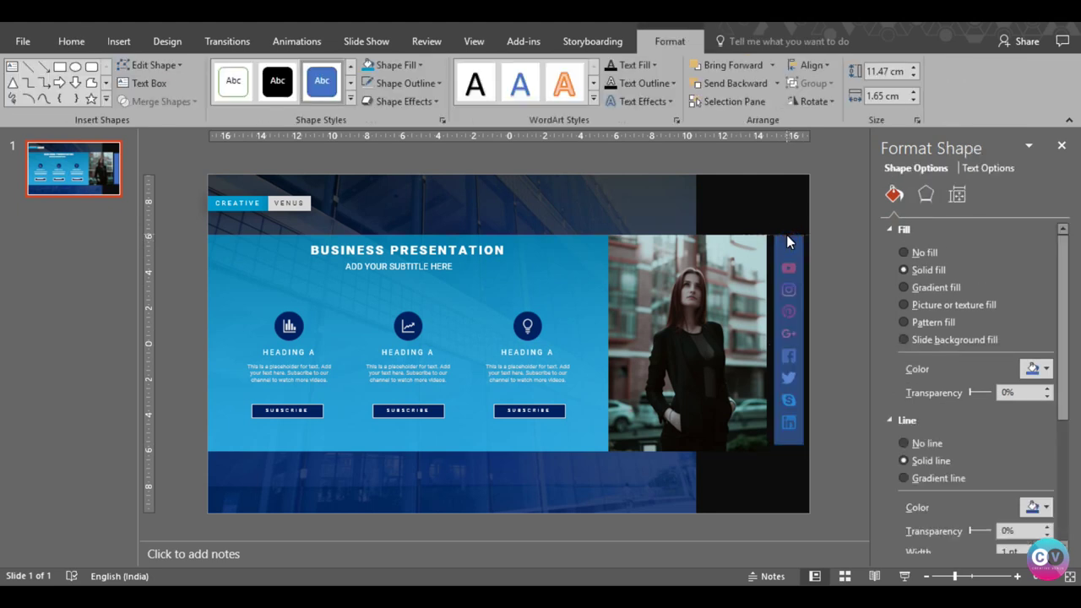
{"action": "left_click_drag", "start_coordinate": [788, 445], "coordinate": [787, 451]}
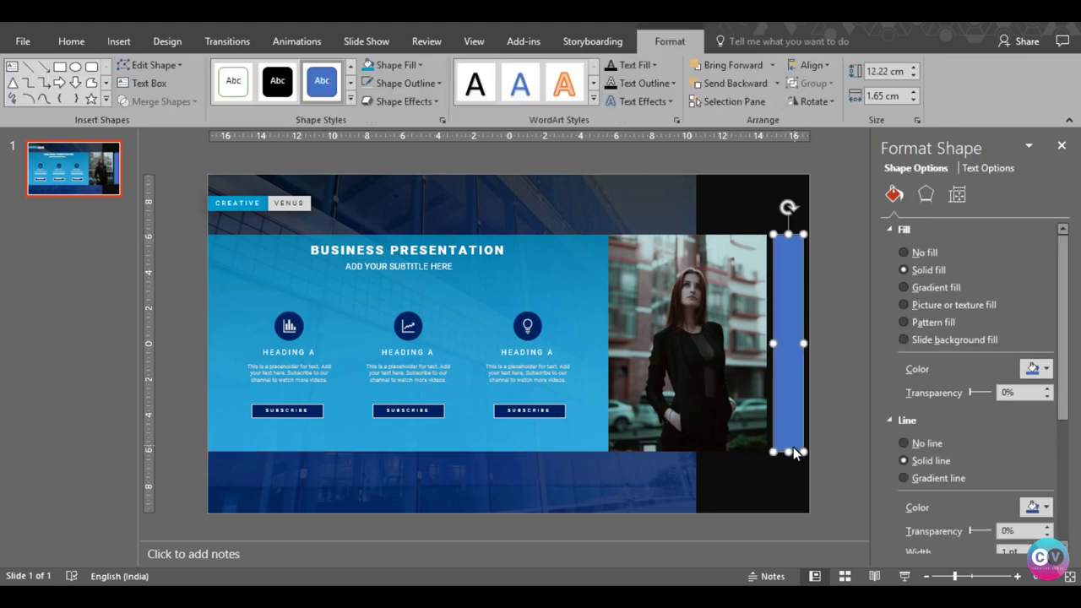
Remove its outline, fill it white at 21% transparency, and send it to back
{"action": "left_click", "coordinate": [365, 82]}
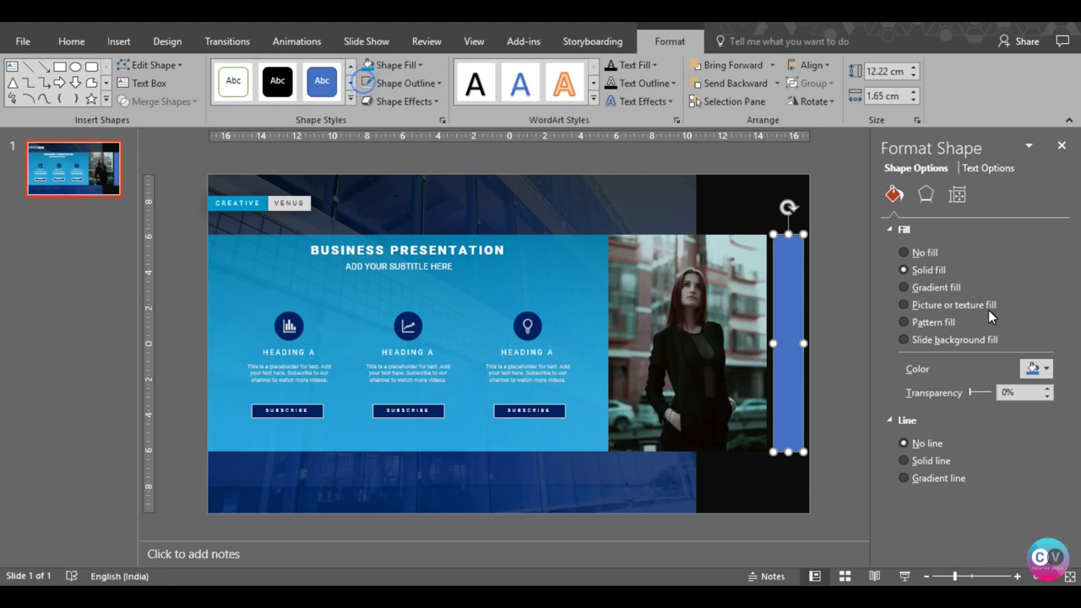
{"action": "left_click", "coordinate": [1033, 369]}
{"action": "left_click", "coordinate": [943, 407]}
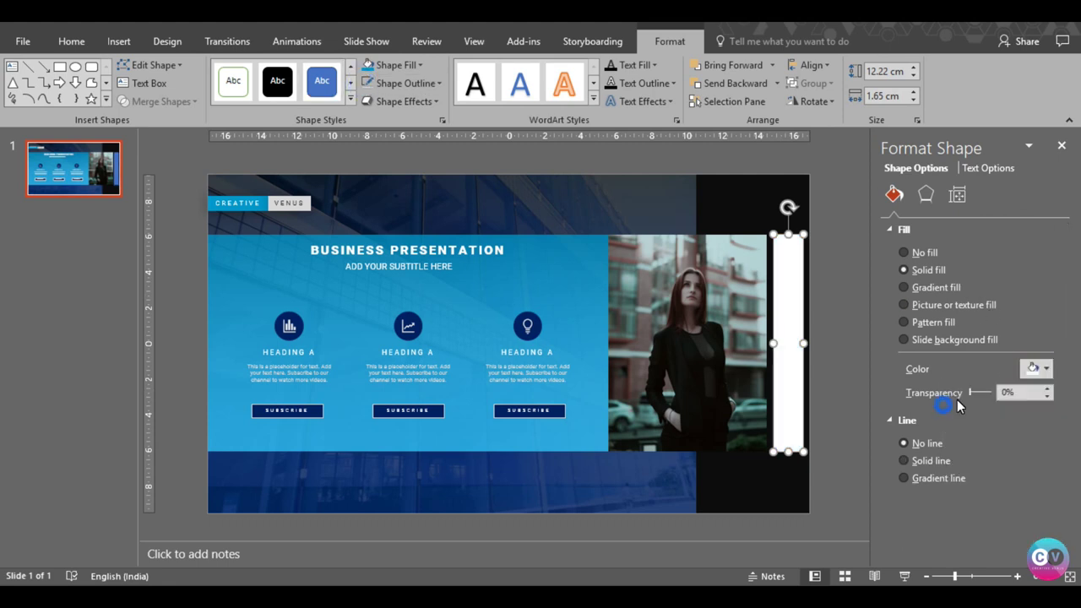
{"action": "left_click_drag", "start_coordinate": [971, 393], "coordinate": [979, 393]}
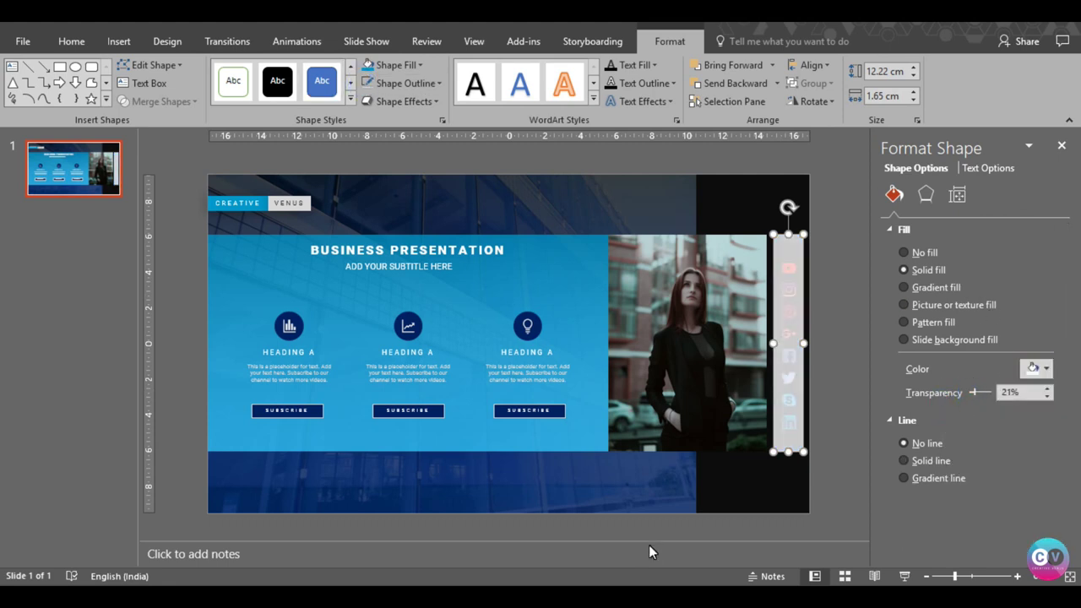
{"action": "right_click", "coordinate": [774, 463]}
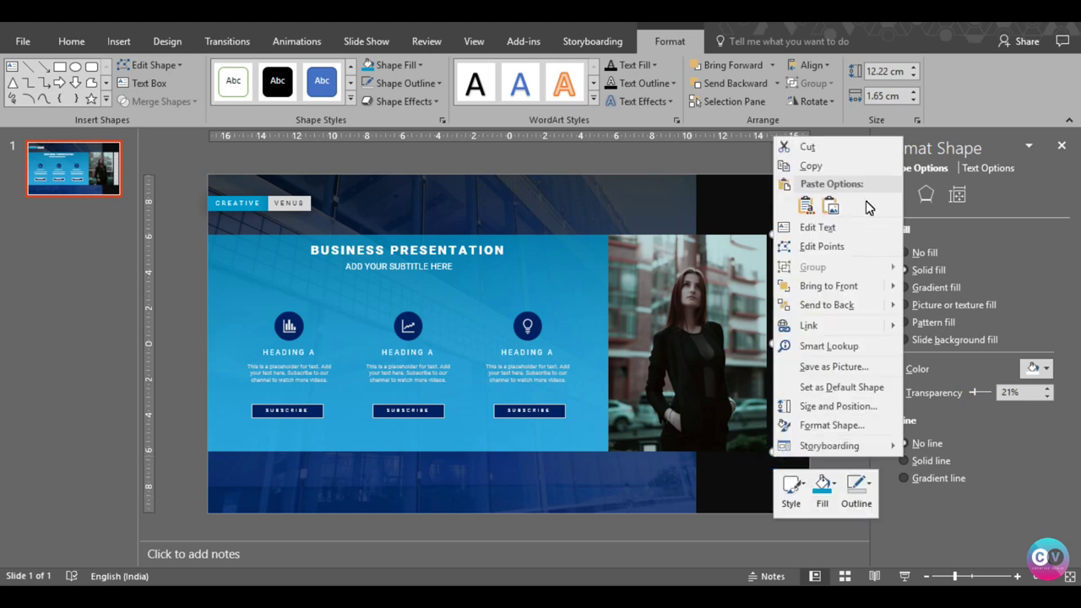
{"action": "left_click", "coordinate": [839, 310]}
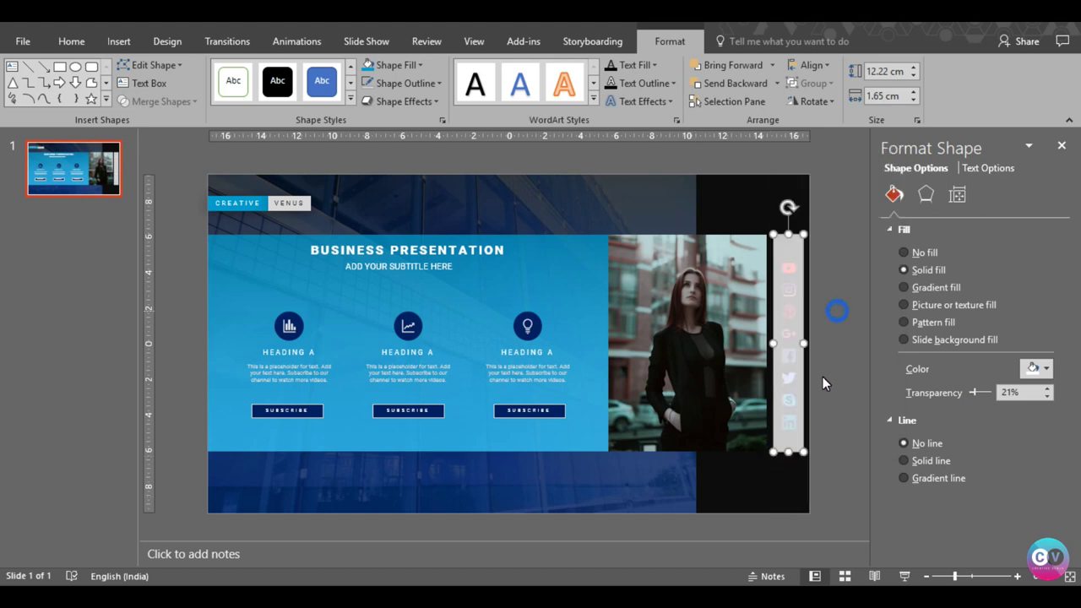
{"action": "left_click", "coordinate": [852, 423]}
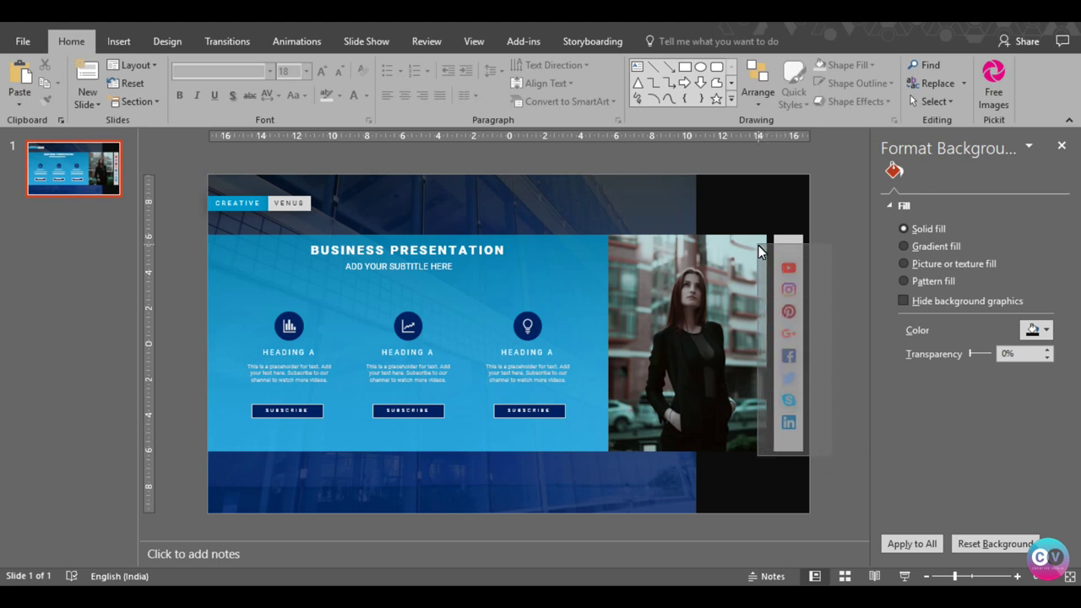
Move YouTube to the top of the strip and LinkedIn to its bottom
{"action": "left_click_drag", "start_coordinate": [830, 457], "coordinate": [758, 244]}
{"action": "left_click", "coordinate": [851, 390]}
{"action": "left_click", "coordinate": [787, 263]}
{"action": "left_click_drag", "start_coordinate": [787, 262], "coordinate": [789, 254]}
{"action": "left_click_drag", "start_coordinate": [789, 423], "coordinate": [793, 433]}
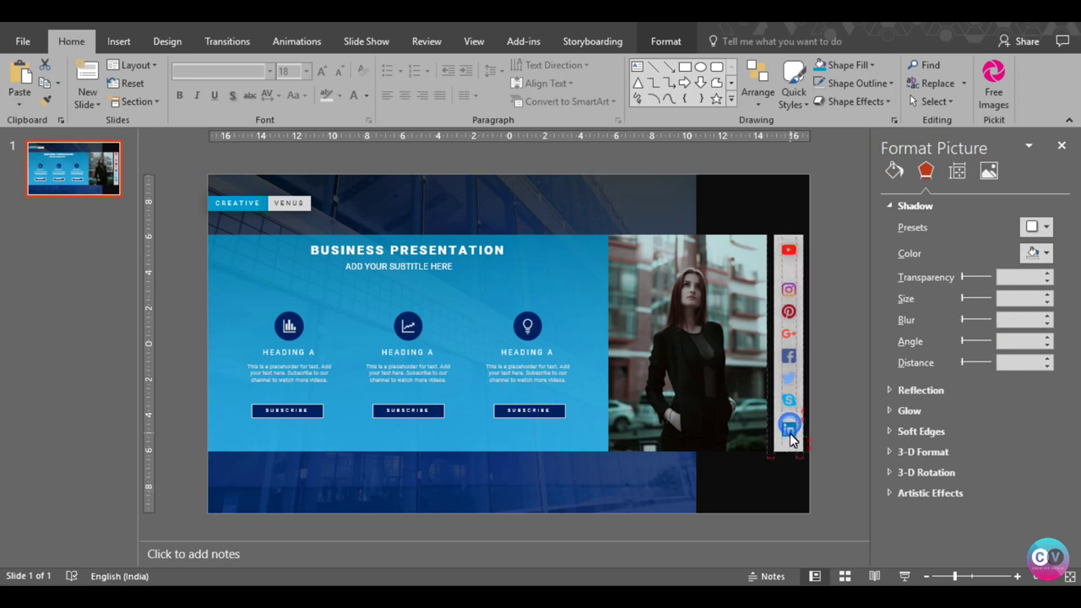
Select all eight icons and use Align > Distribute Vertically
{"action": "left_click_drag", "start_coordinate": [841, 512], "coordinate": [762, 200]}
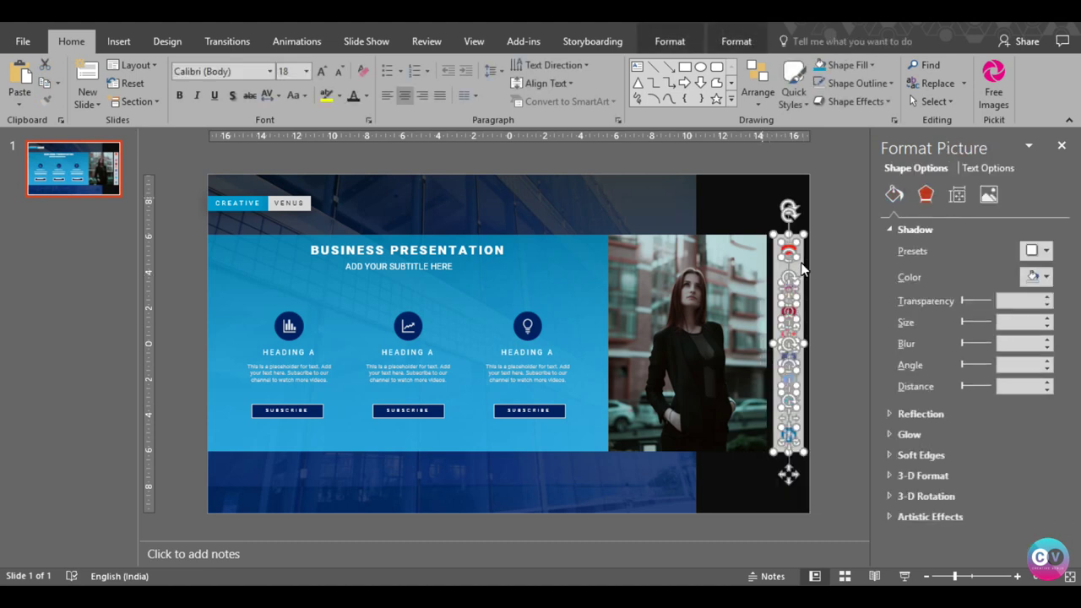
{"action": "left_click", "coordinate": [667, 38]}
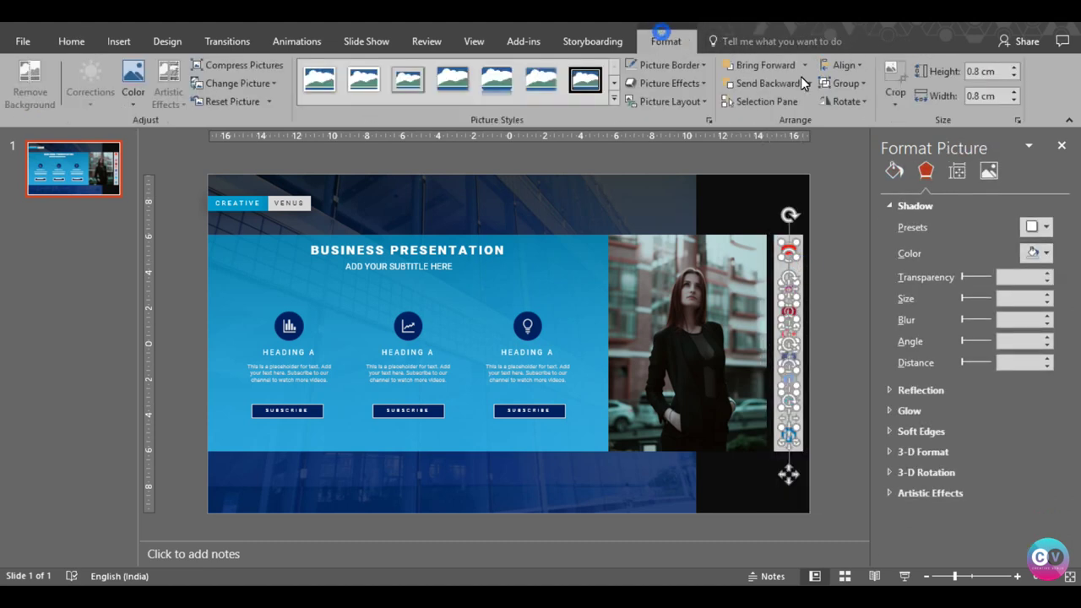
{"action": "left_click", "coordinate": [849, 65]}
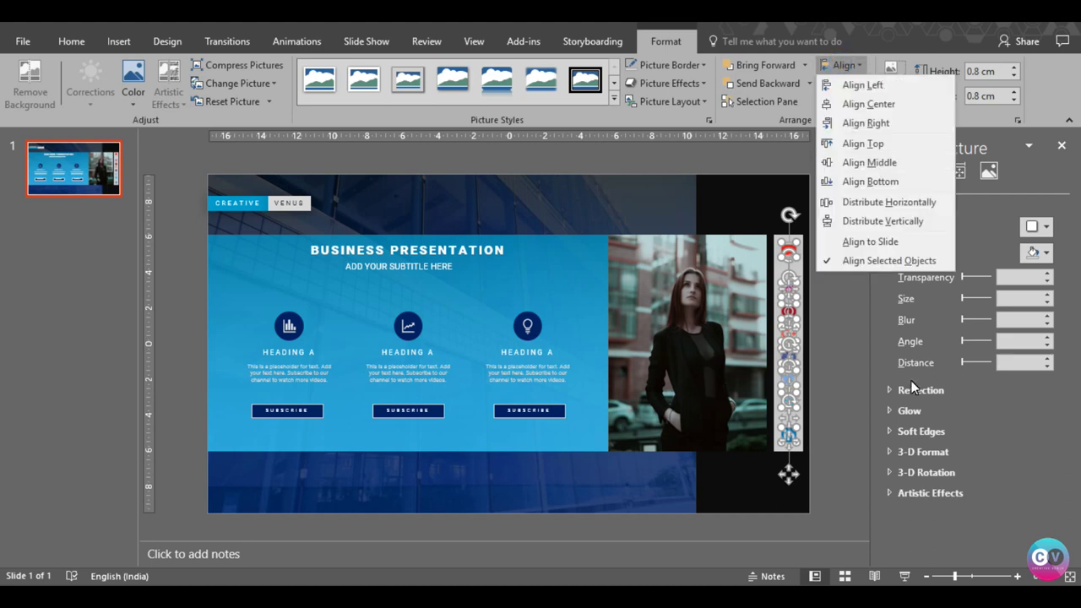
{"action": "left_click", "coordinate": [873, 221]}
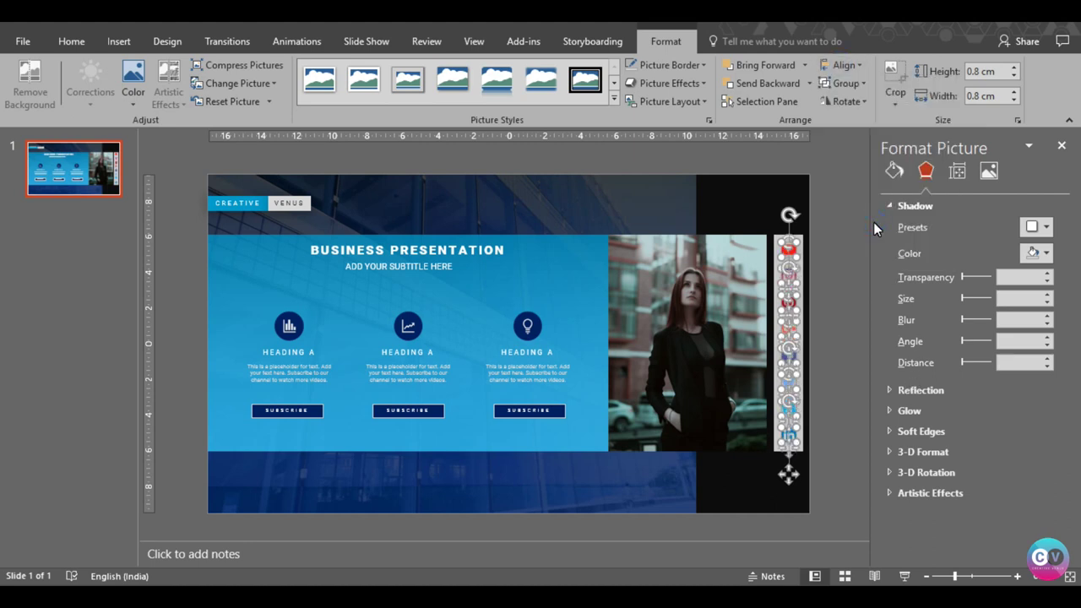
{"action": "left_click", "coordinate": [844, 65]}
{"action": "left_click", "coordinate": [844, 103]}
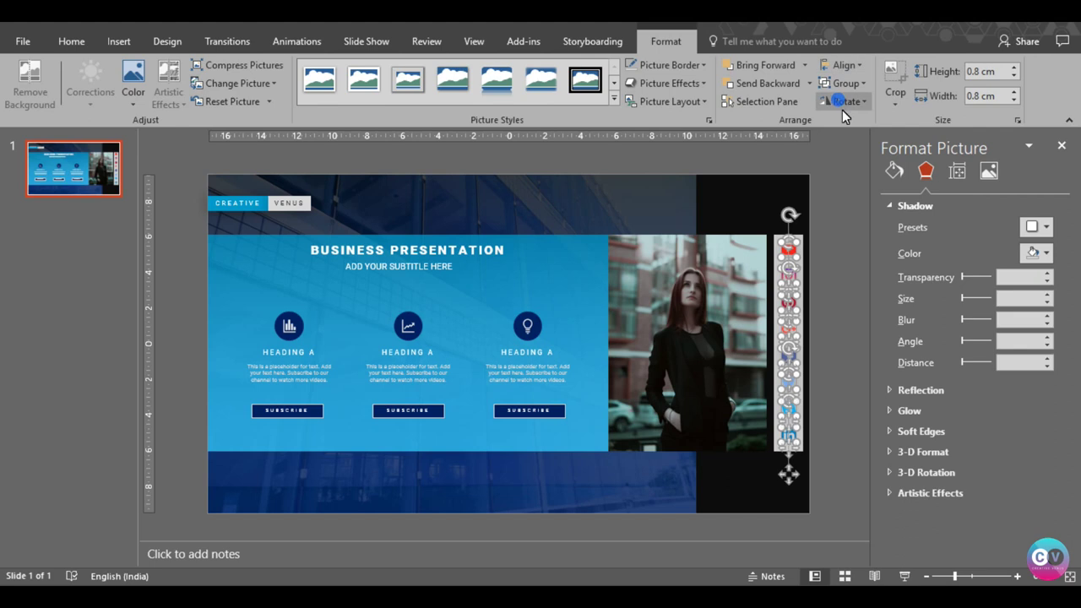
{"action": "left_click", "coordinate": [853, 439]}
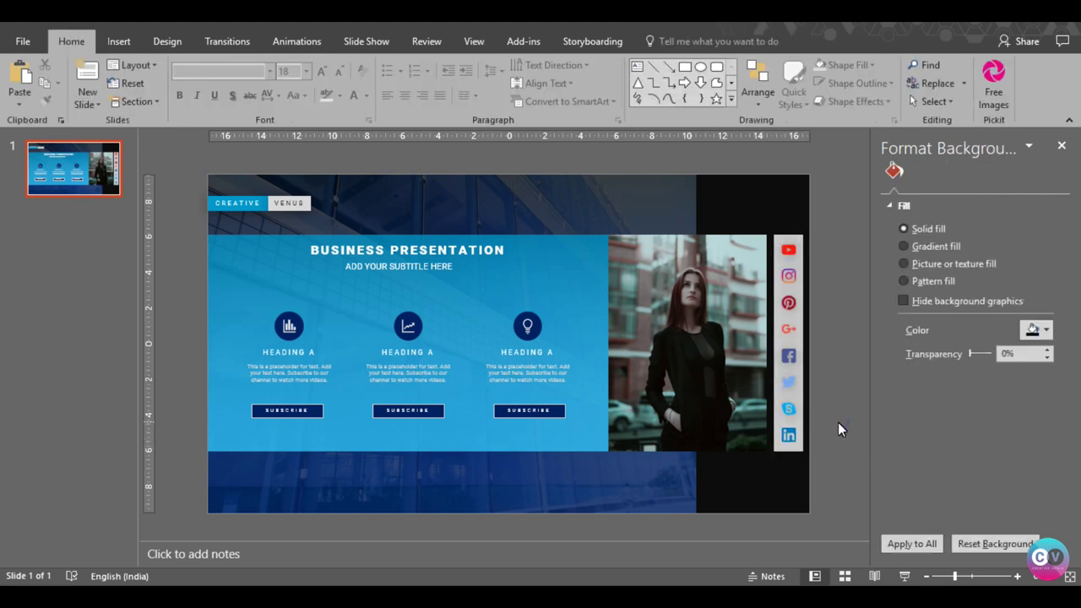
Set the strip behind the icons to 0% transparency
{"action": "left_click", "coordinate": [795, 447]}
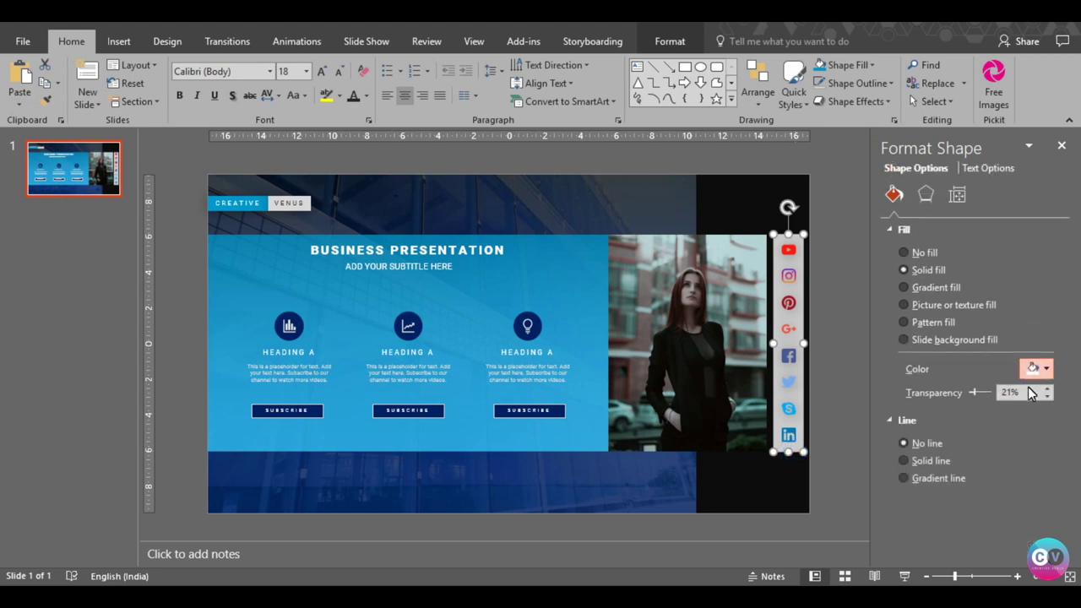
{"action": "left_click_drag", "start_coordinate": [972, 393], "coordinate": [934, 394]}
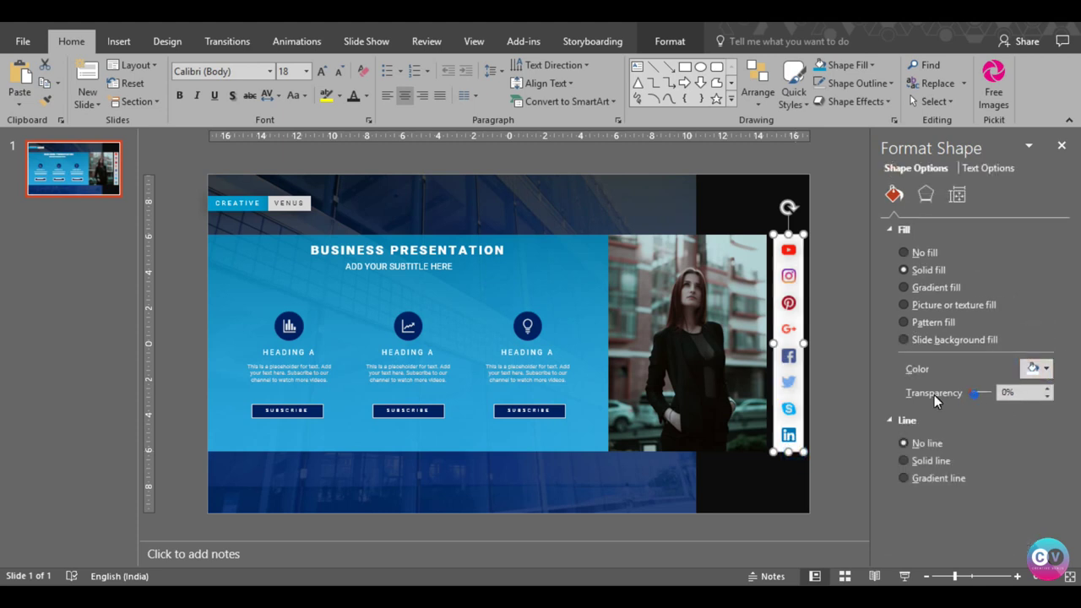
{"action": "left_click", "coordinate": [844, 456]}
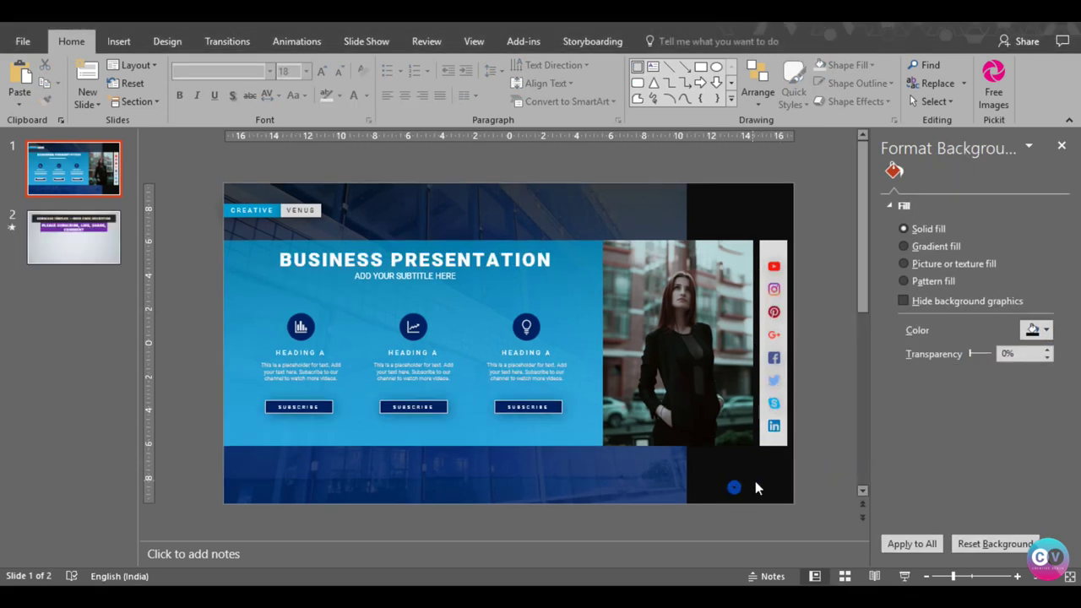
{"action": "left_click", "coordinate": [774, 253]}
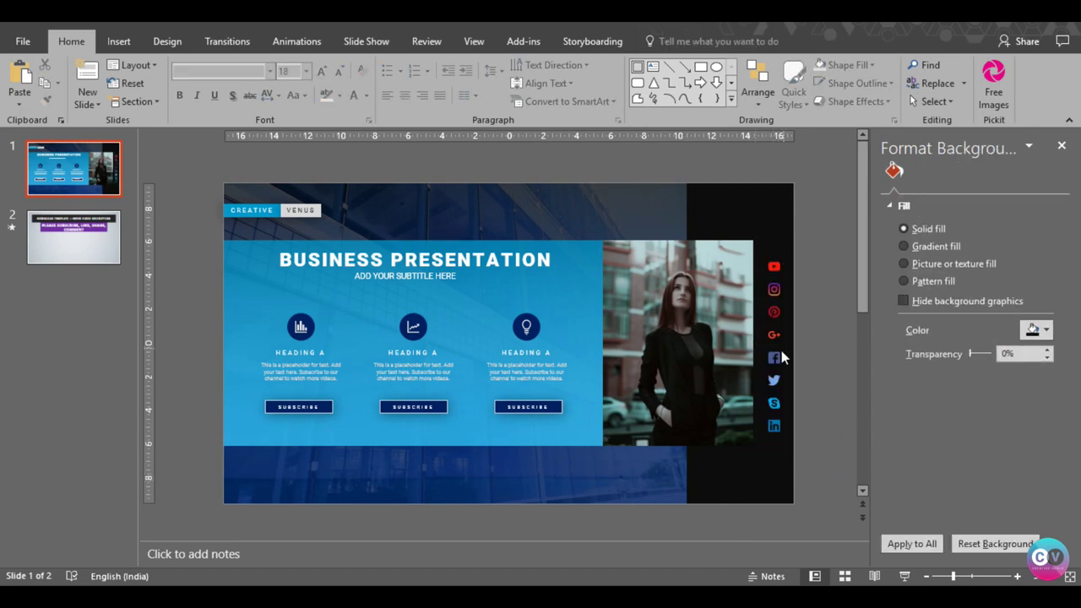
Shrink the social icon column from its corner and set it slightly lower
{"action": "left_click", "coordinate": [781, 350]}
{"action": "left_click_drag", "start_coordinate": [786, 441], "coordinate": [770, 386]}
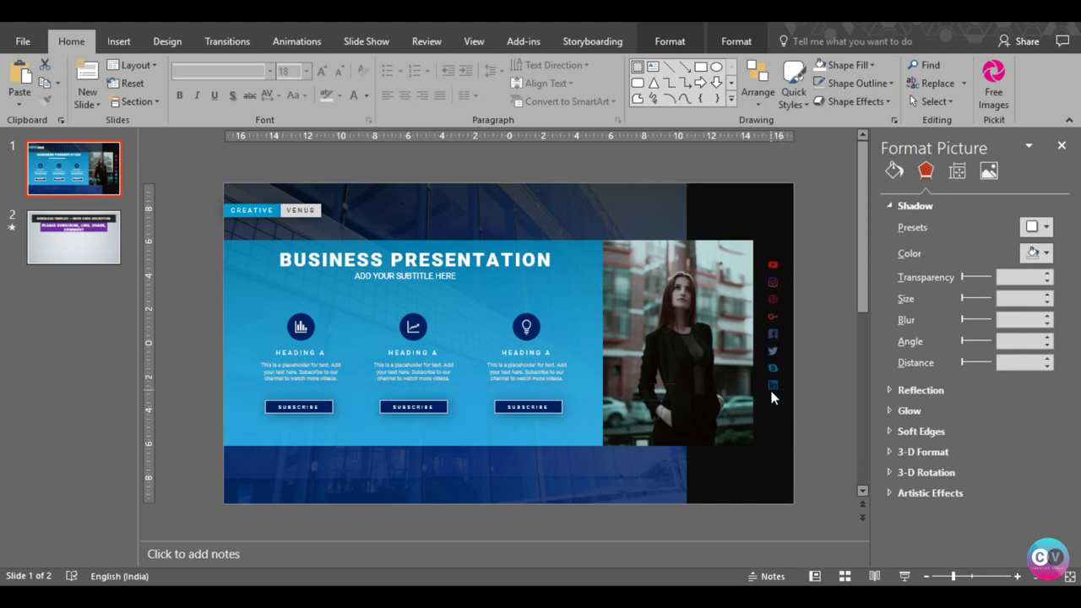
{"action": "left_click_drag", "start_coordinate": [769, 387], "coordinate": [774, 412]}
Make the slide background white, then switch it to the small grid pattern fill
{"action": "left_click", "coordinate": [768, 475]}
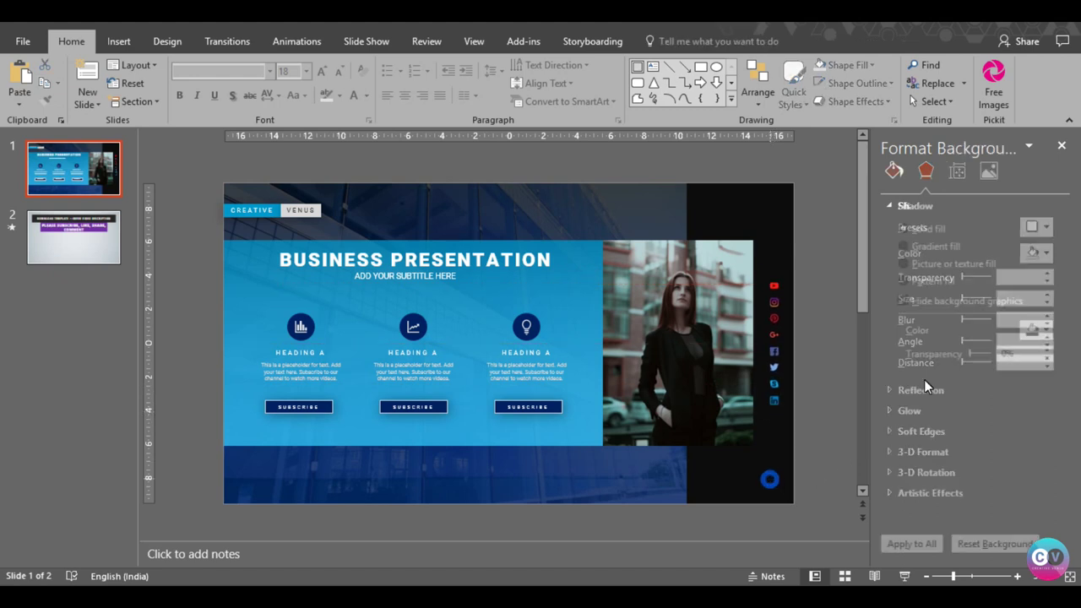
{"action": "left_click", "coordinate": [1051, 335]}
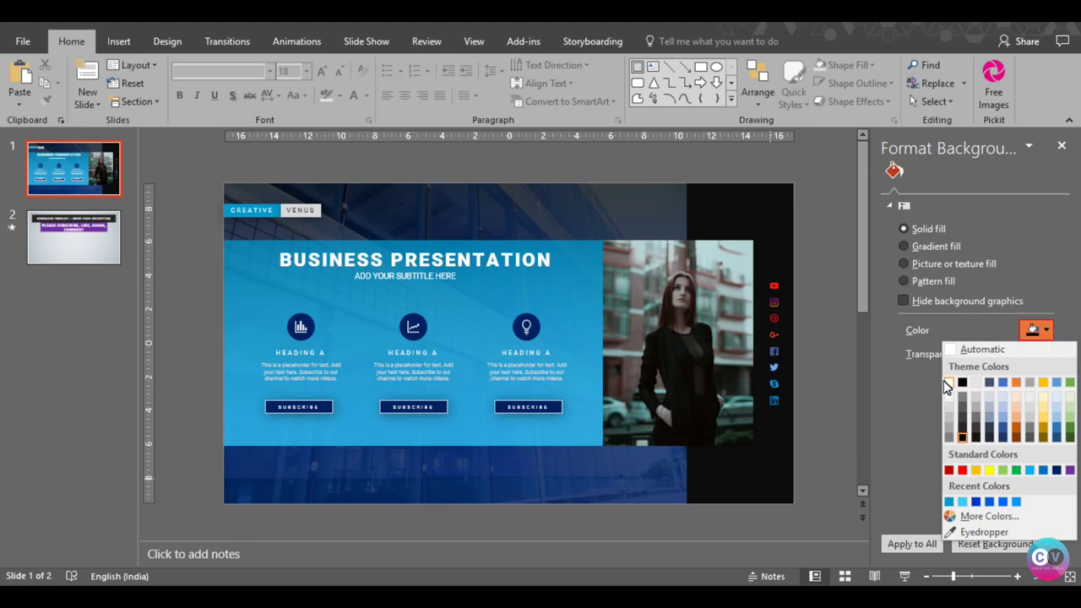
{"action": "left_click", "coordinate": [948, 384]}
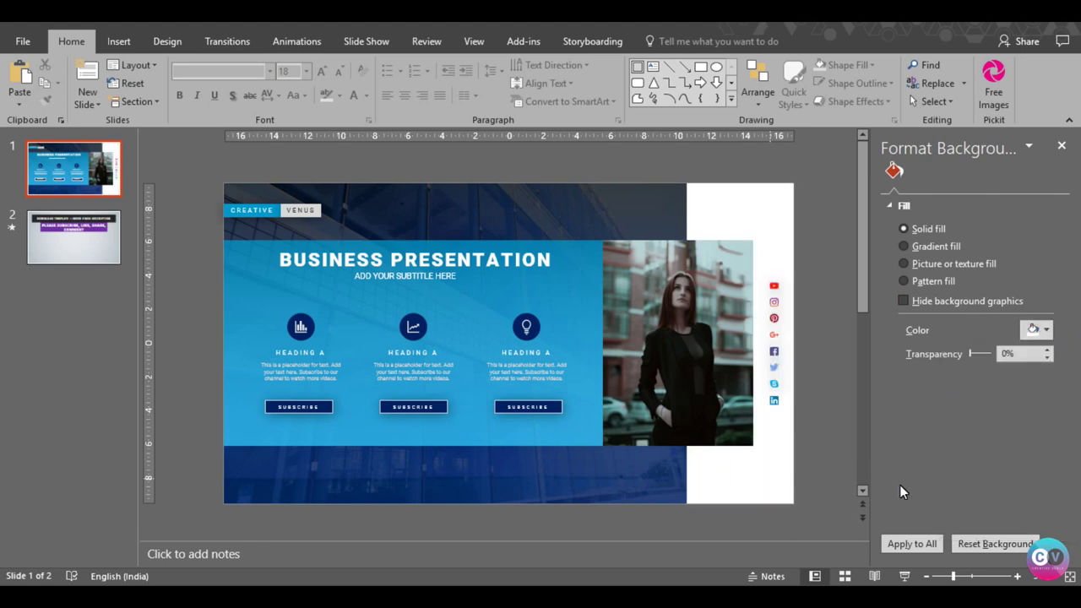
{"action": "left_click", "coordinate": [930, 280]}
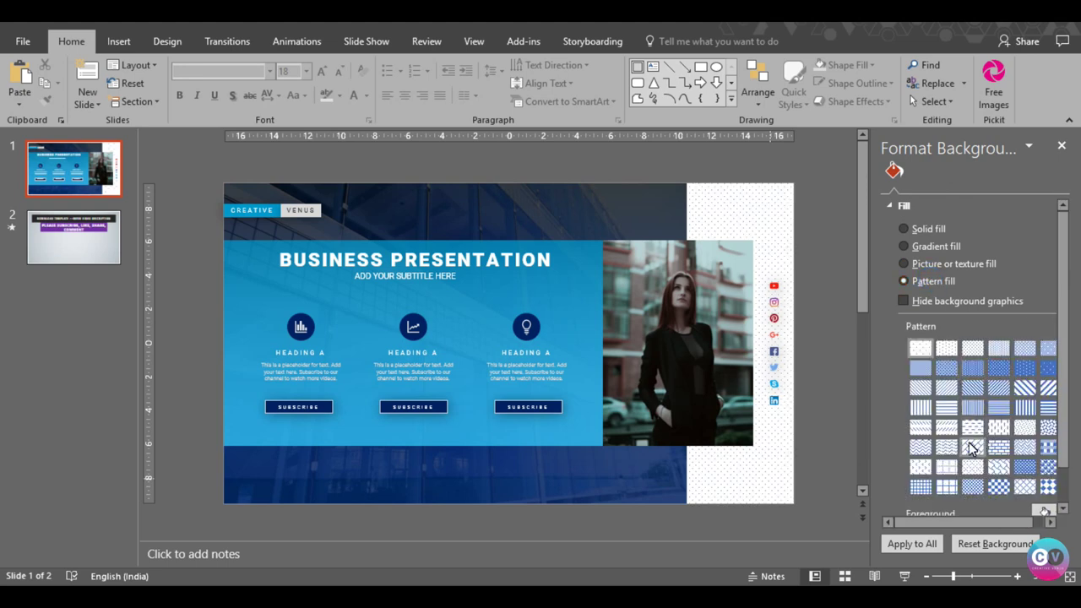
{"action": "left_click", "coordinate": [917, 485]}
{"action": "scroll", "coordinate": [1009, 460], "scroll_direction": "down", "scroll_amount": 1}
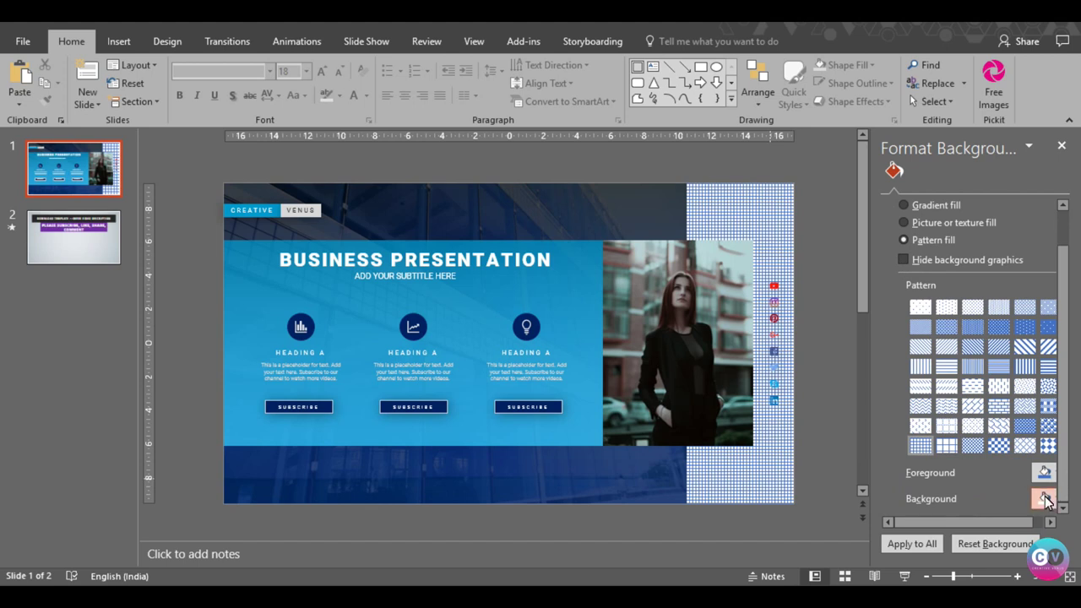
Give the grid pattern a light foreground and a light grey background colour
{"action": "left_click", "coordinate": [1044, 472]}
{"action": "left_click", "coordinate": [948, 318]}
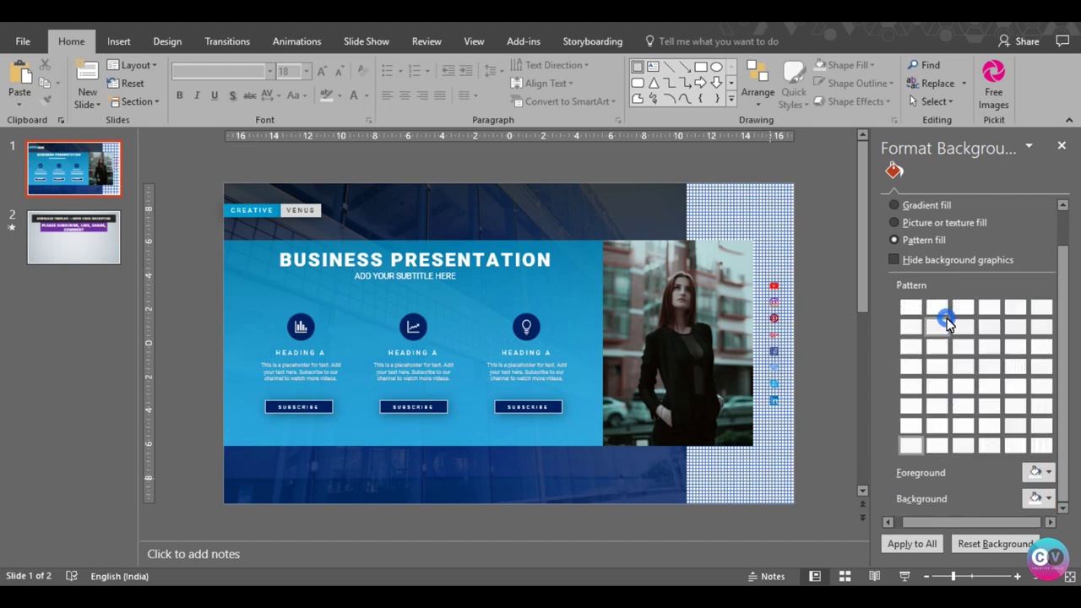
{"action": "left_click", "coordinate": [1043, 498]}
{"action": "left_click", "coordinate": [949, 325]}
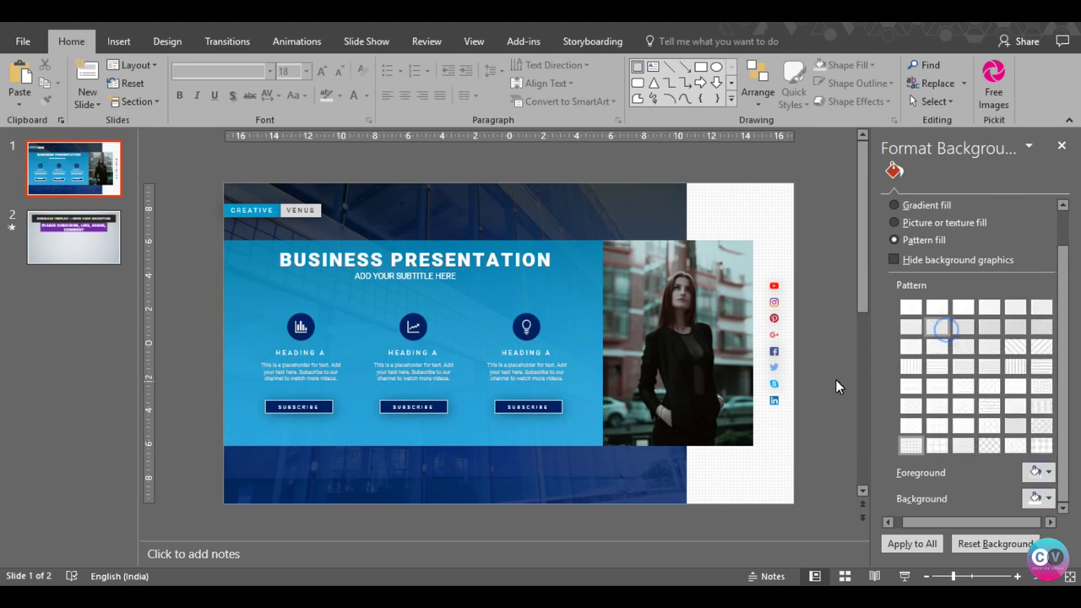
{"action": "left_click", "coordinate": [1048, 472]}
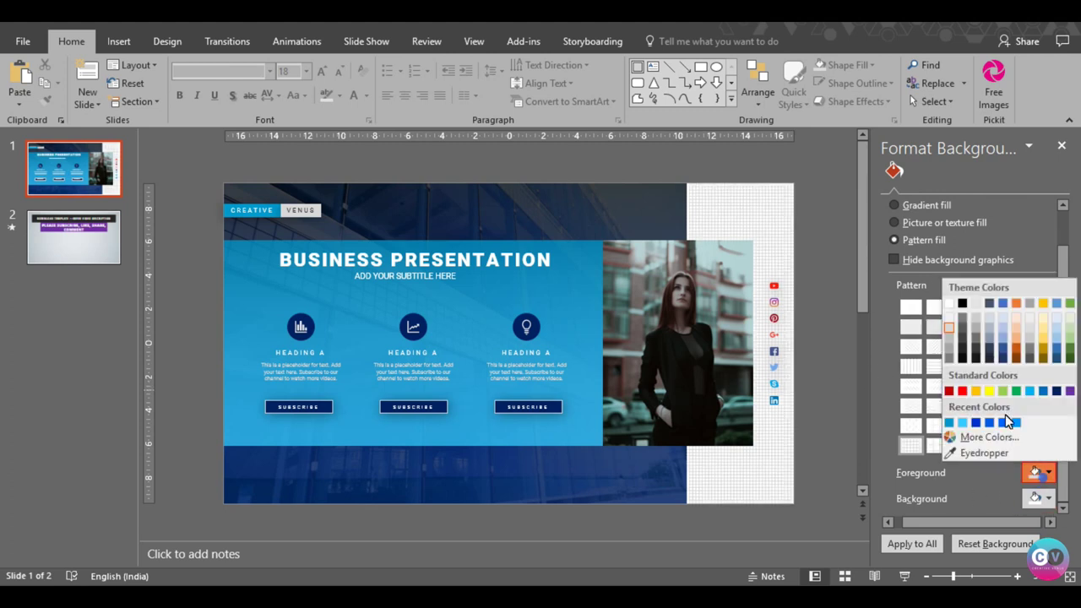
{"action": "left_click", "coordinate": [948, 324]}
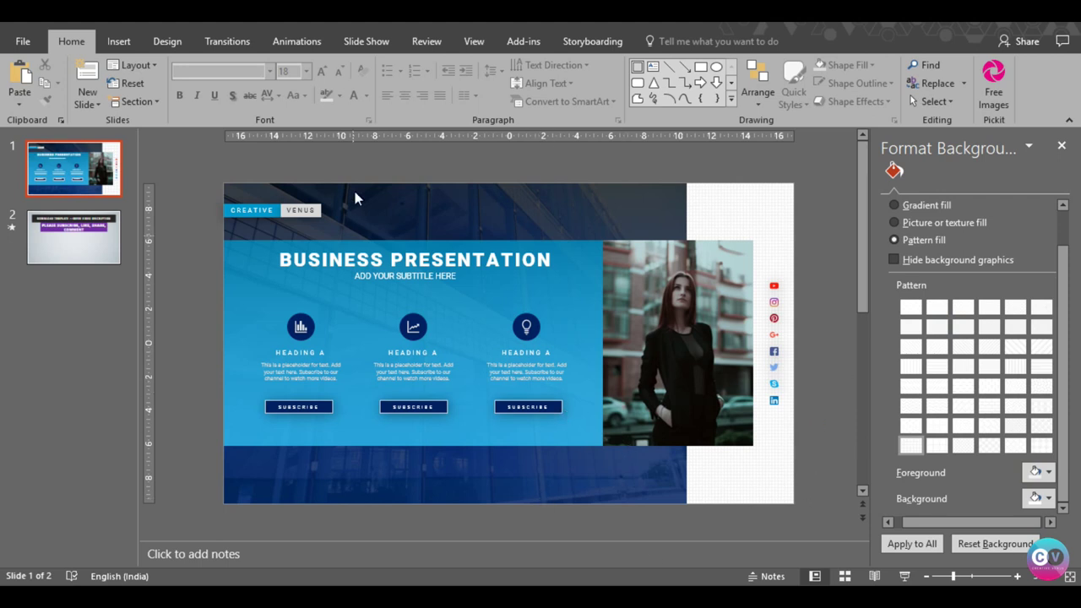
{"action": "left_click", "coordinate": [123, 44]}
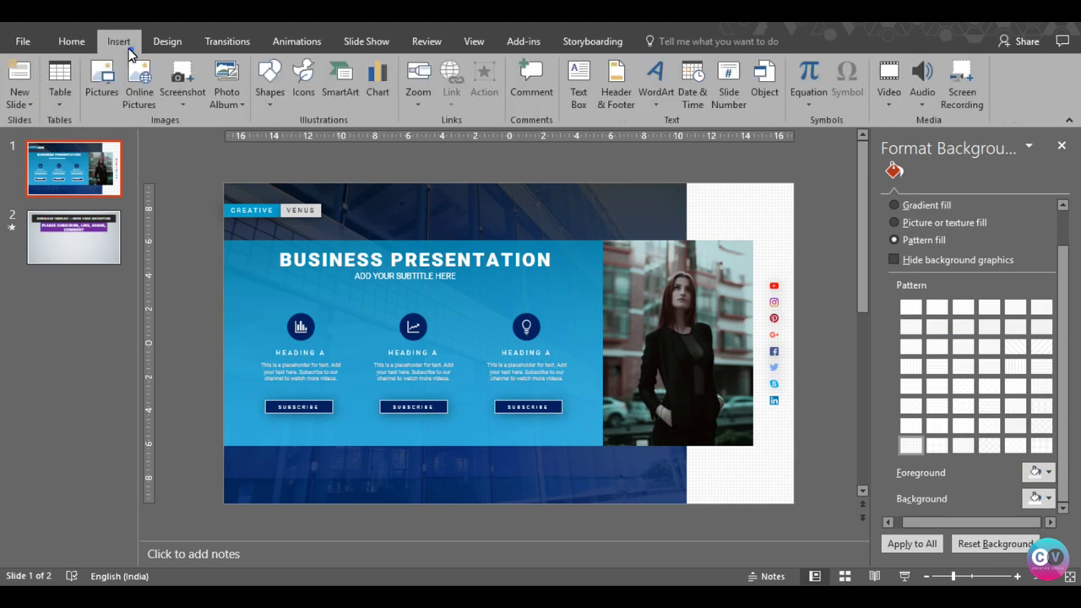
Select the three heading icons and fill them blue
{"action": "left_click", "coordinate": [302, 328]}
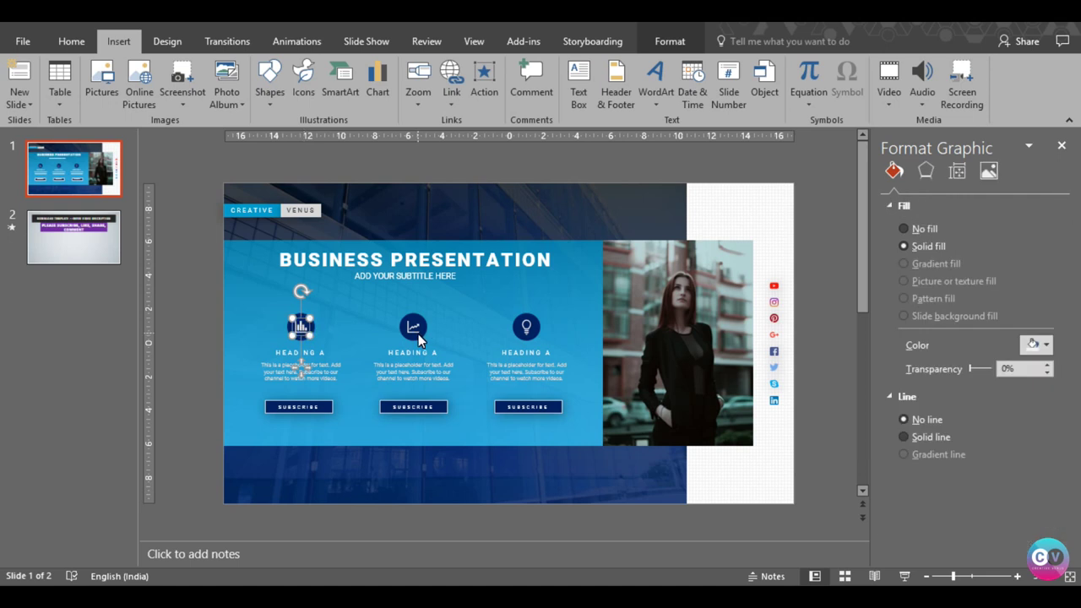
{"action": "left_click", "coordinate": [414, 327], "text": "shift"}
{"action": "left_click", "coordinate": [527, 329], "text": "shift"}
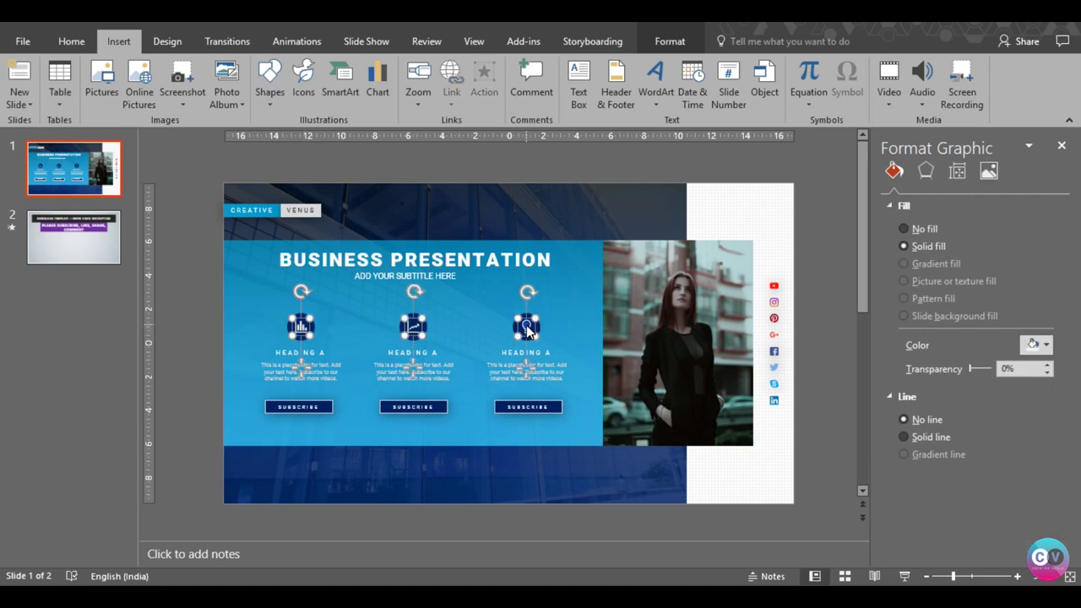
{"action": "left_click", "coordinate": [670, 41]}
{"action": "left_click", "coordinate": [434, 71]}
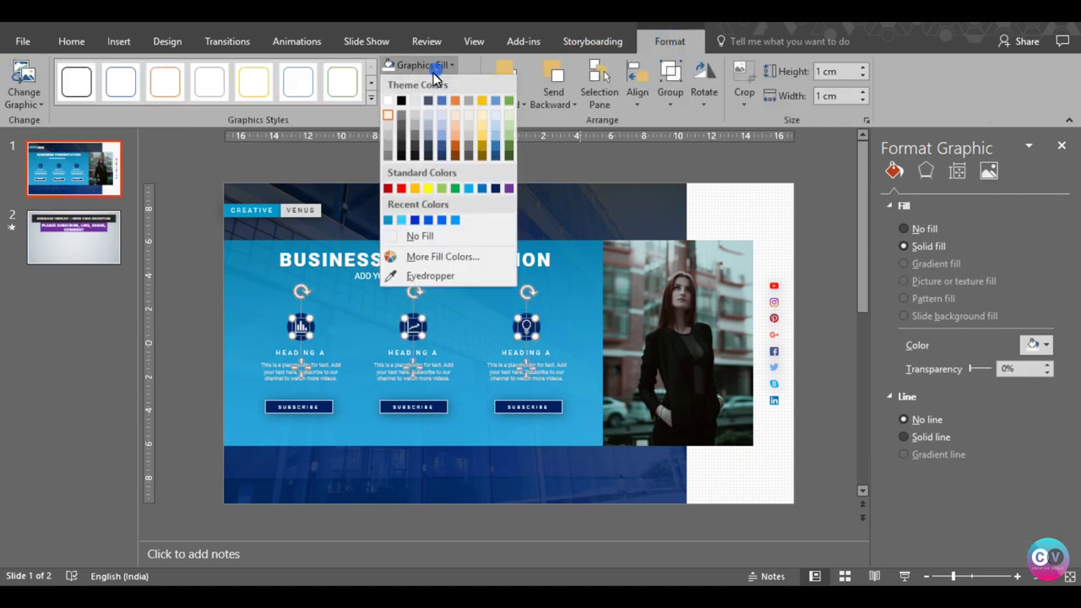
{"action": "left_click", "coordinate": [388, 220]}
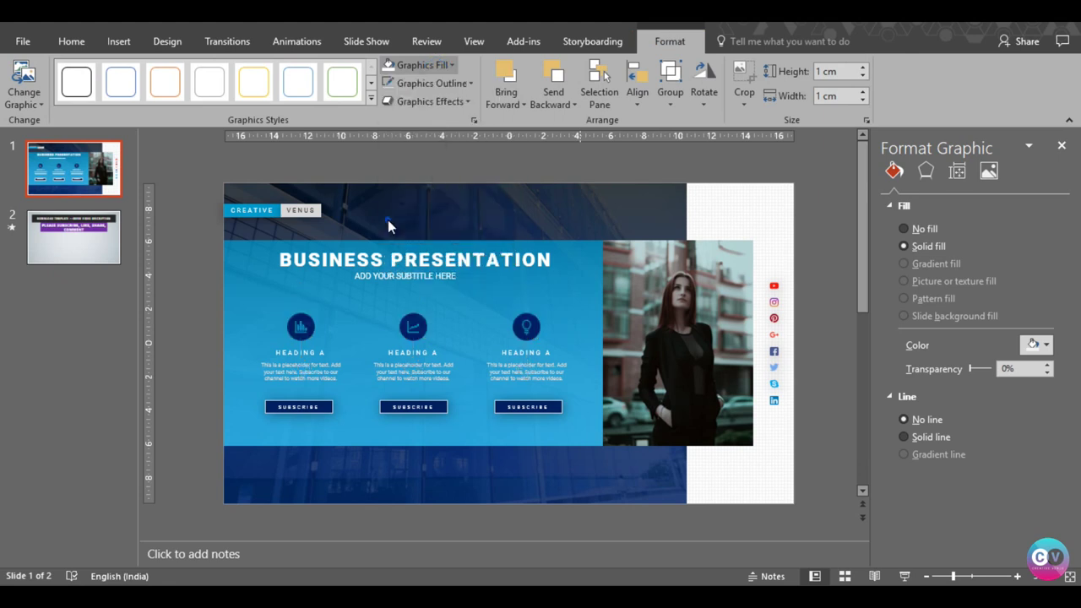
Select the three circles behind the icons and fill them white
{"action": "left_click", "coordinate": [541, 328]}
{"action": "left_click", "coordinate": [537, 331]}
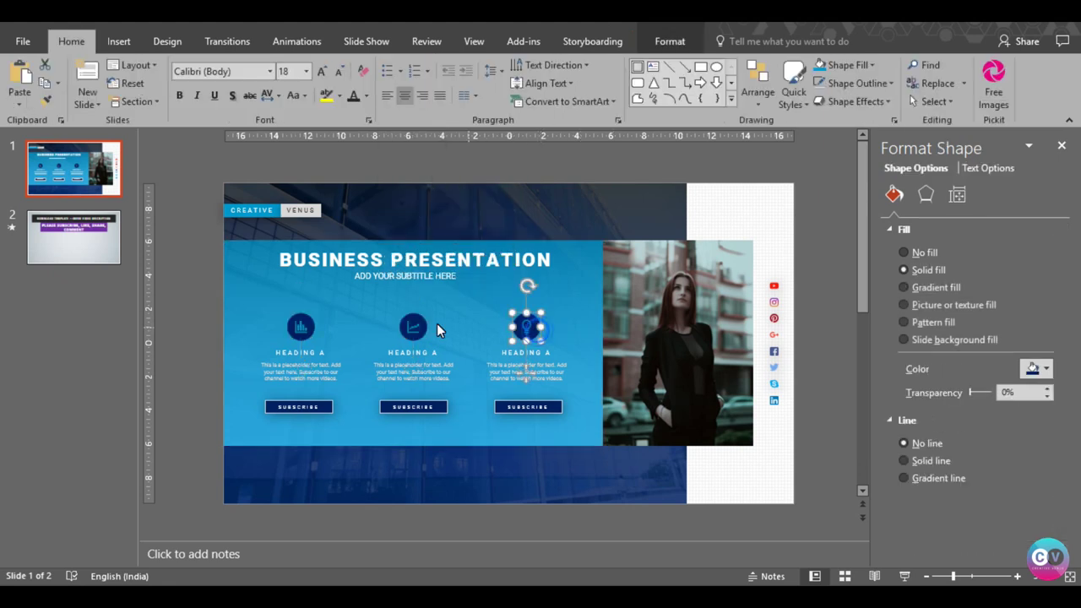
{"action": "left_click", "coordinate": [424, 326], "text": "shift"}
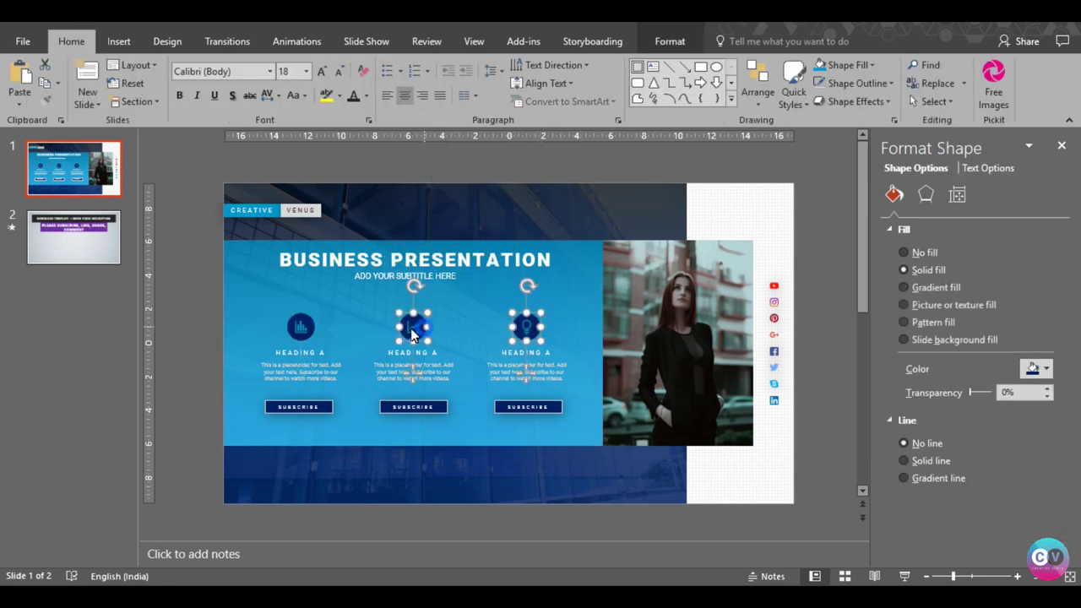
{"action": "left_click", "coordinate": [311, 325], "text": "shift"}
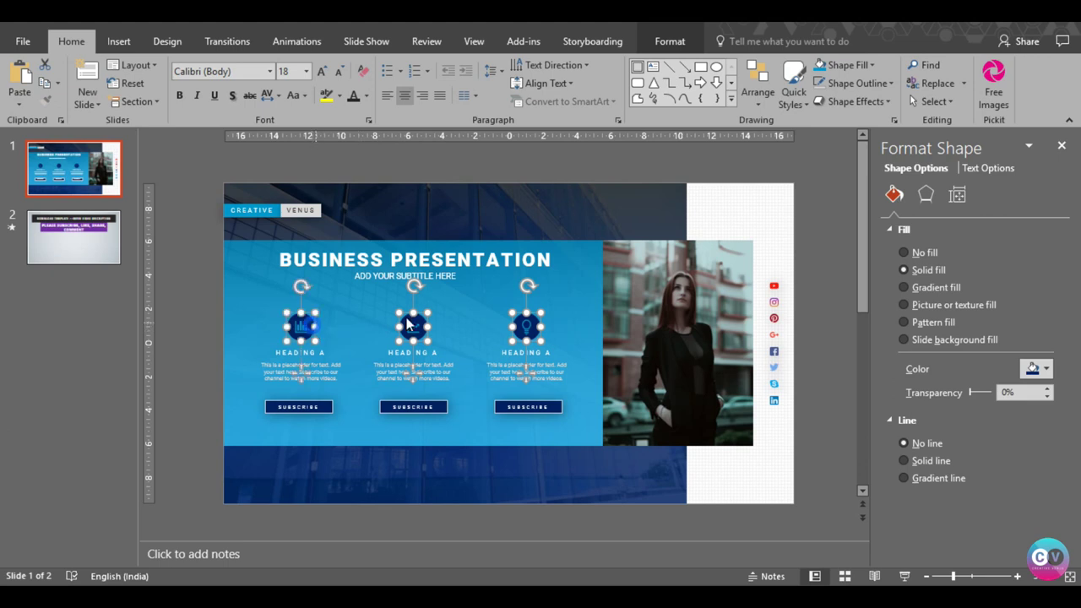
{"action": "left_click", "coordinate": [1045, 371]}
{"action": "left_click", "coordinate": [950, 407]}
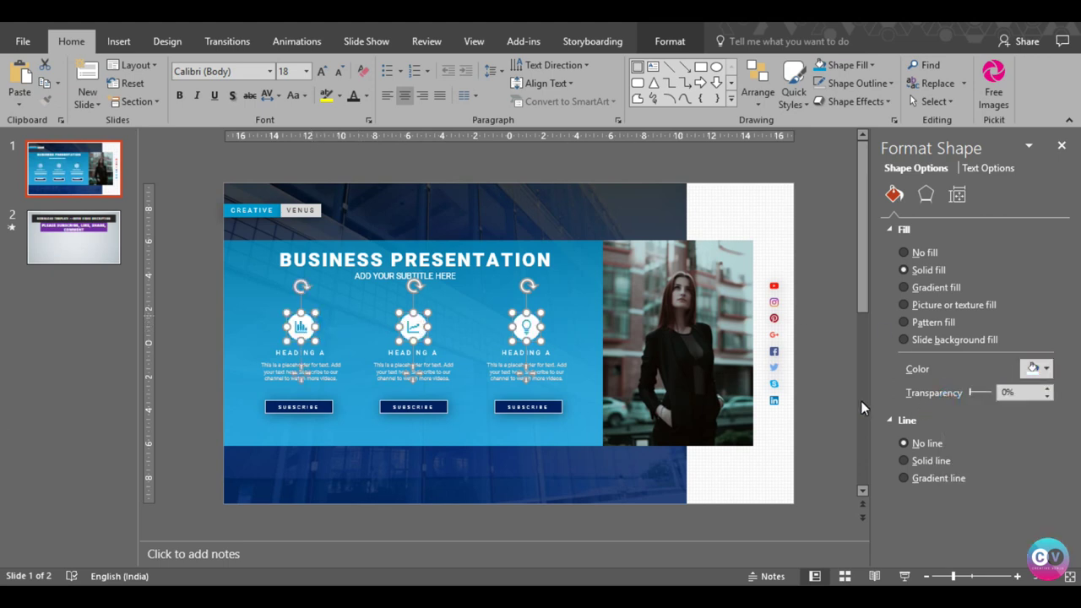
Select the three Subscribe buttons and set their outline to No Outline
{"action": "left_click", "coordinate": [529, 412]}
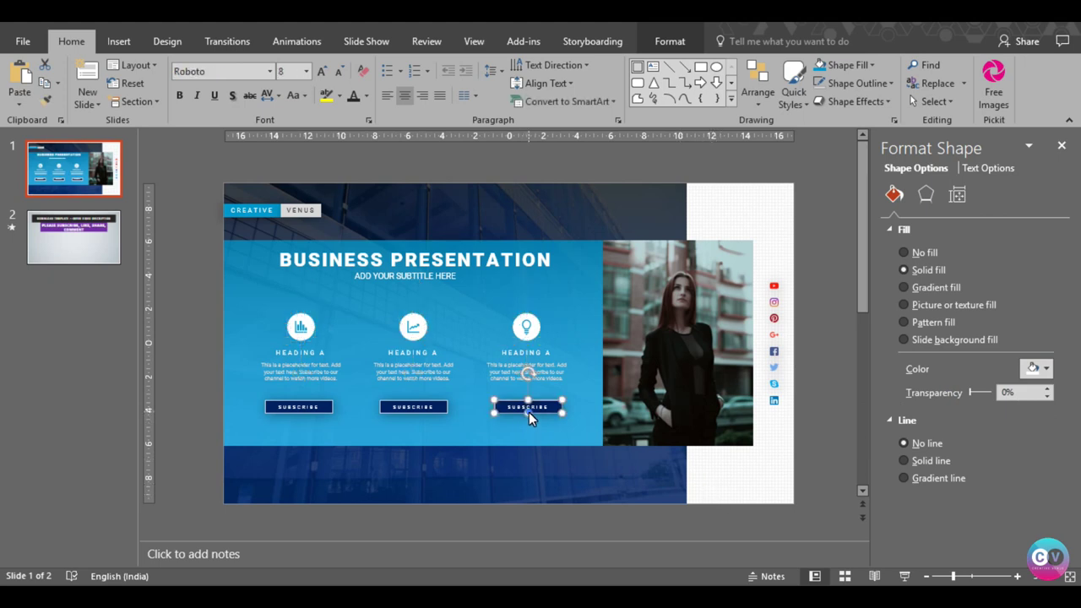
{"action": "left_click", "coordinate": [421, 411], "text": "shift"}
{"action": "left_click", "coordinate": [321, 405], "text": "shift"}
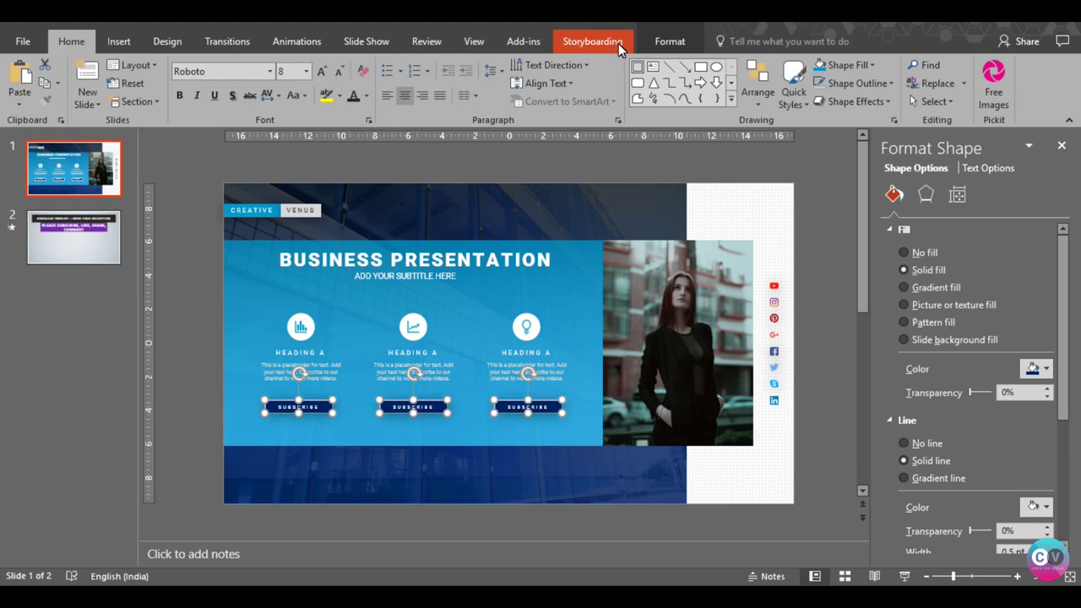
{"action": "left_click", "coordinate": [670, 41]}
{"action": "left_click", "coordinate": [369, 81]}
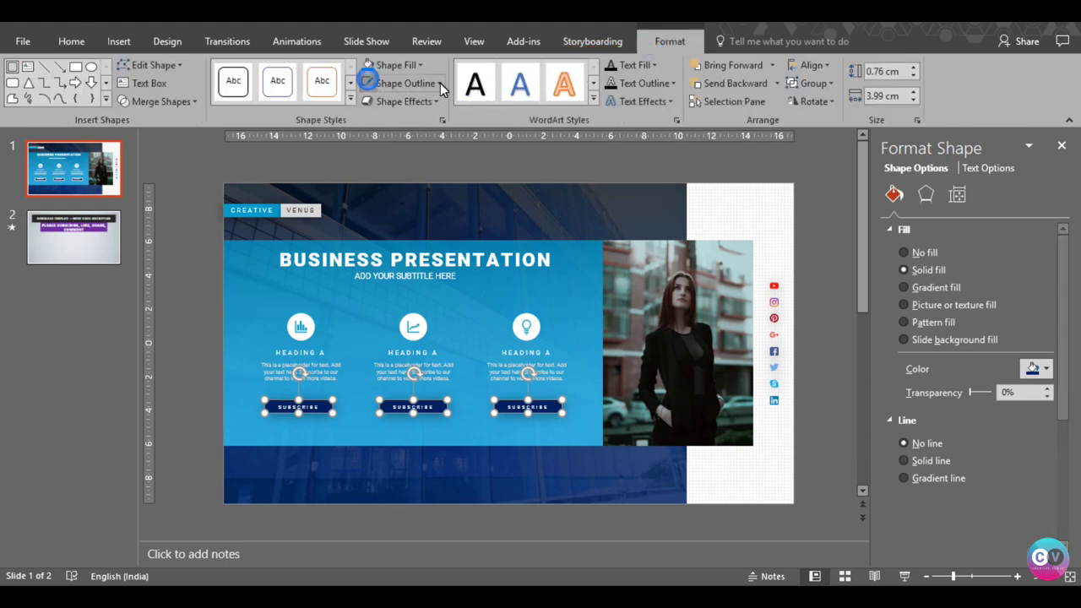
Resize the Subscribe buttons to 0.7 cm tall by 3.9 cm wide
{"action": "left_click", "coordinate": [912, 77]}
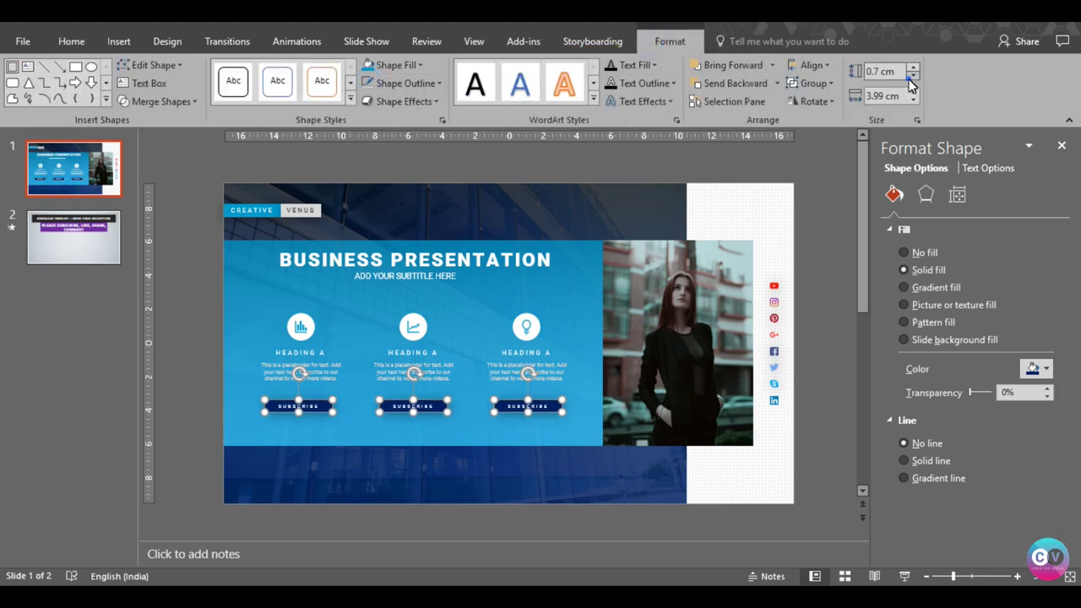
{"action": "left_click", "coordinate": [912, 101]}
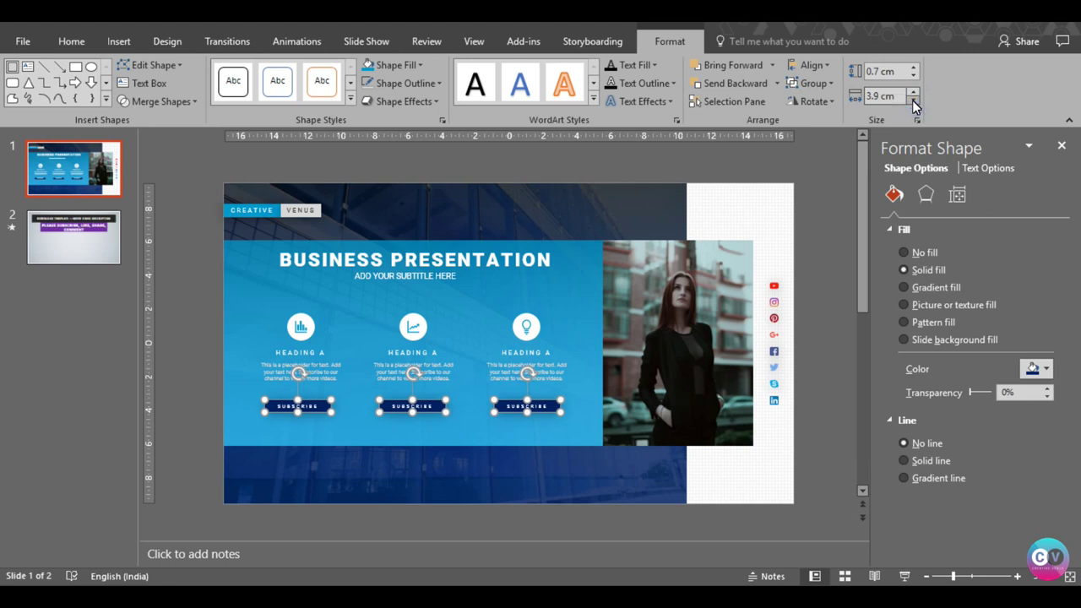
{"action": "left_click", "coordinate": [767, 487]}
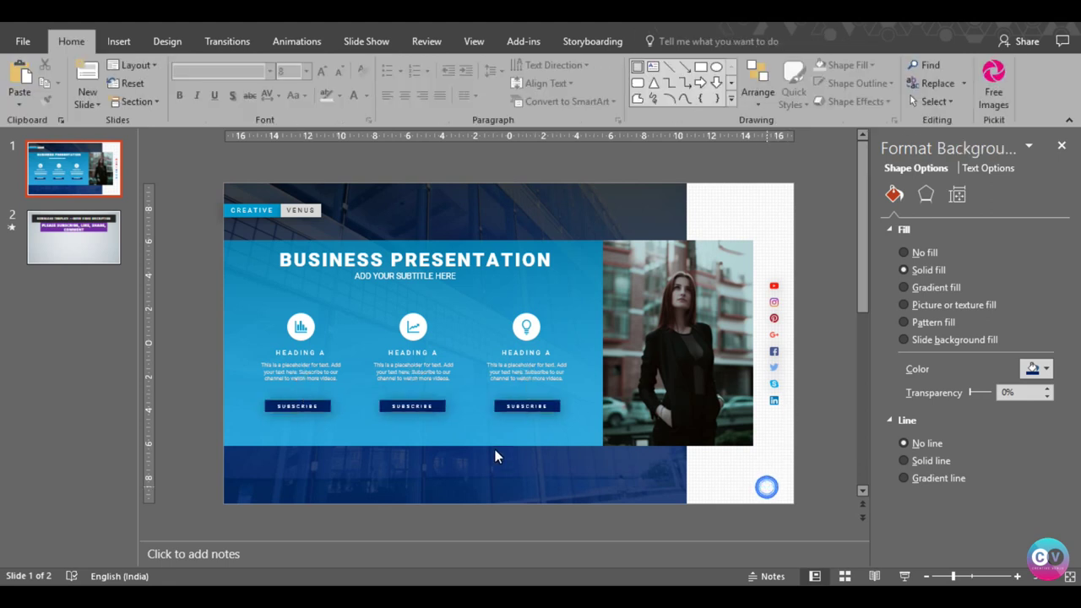
Centre-align the third column's icon, heading, text and button, then group them
{"action": "left_click_drag", "start_coordinate": [480, 165], "coordinate": [581, 456]}
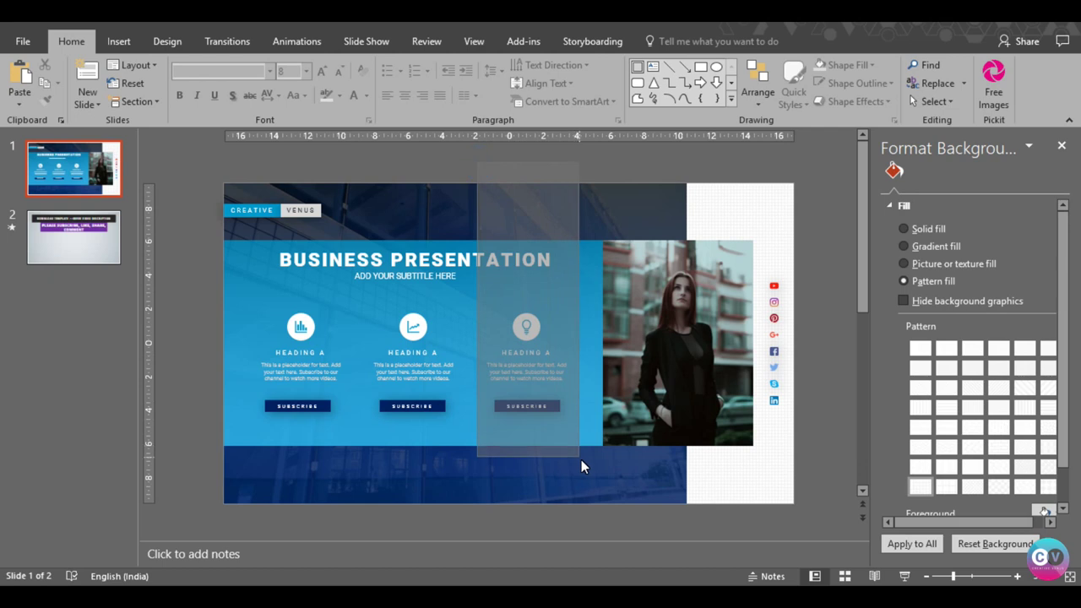
{"action": "left_click", "coordinate": [811, 65]}
{"action": "left_click", "coordinate": [818, 103]}
{"action": "left_click", "coordinate": [781, 173]}
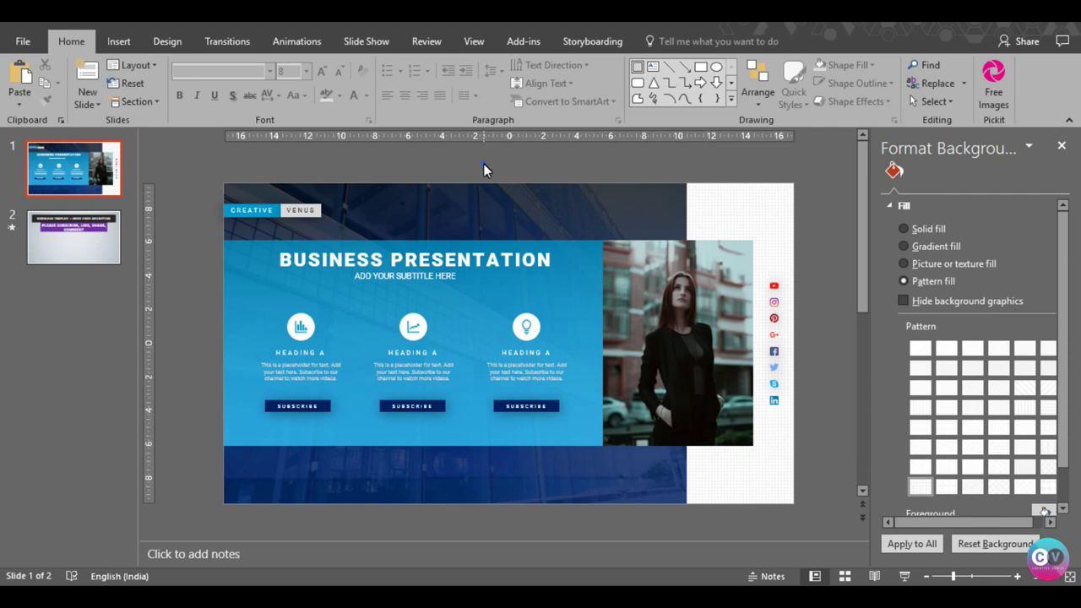
{"action": "left_click_drag", "start_coordinate": [483, 165], "coordinate": [591, 479]}
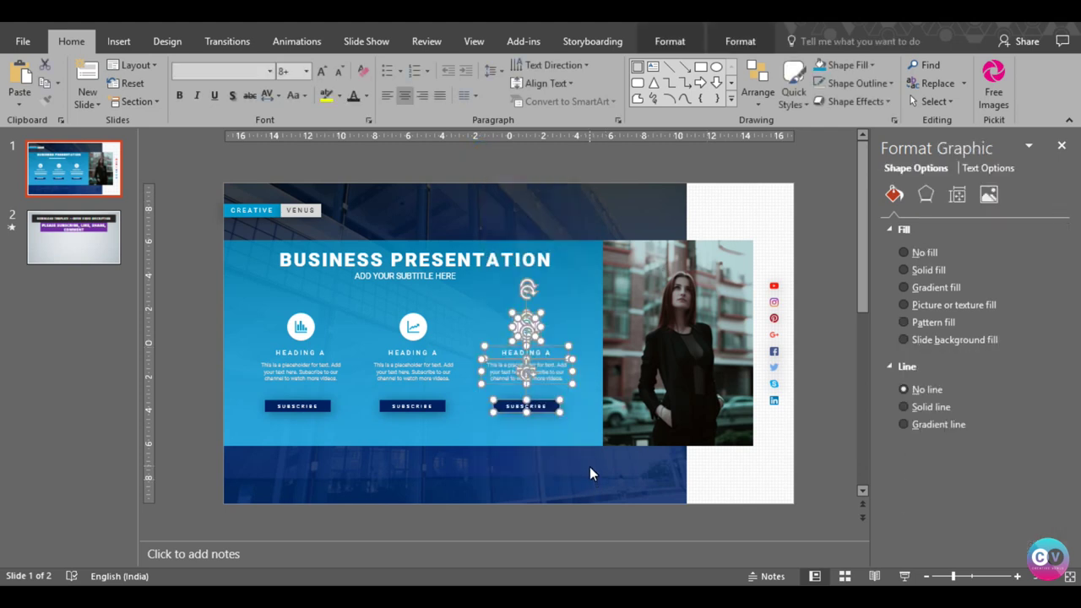
{"action": "key", "text": "ctrl+g"}
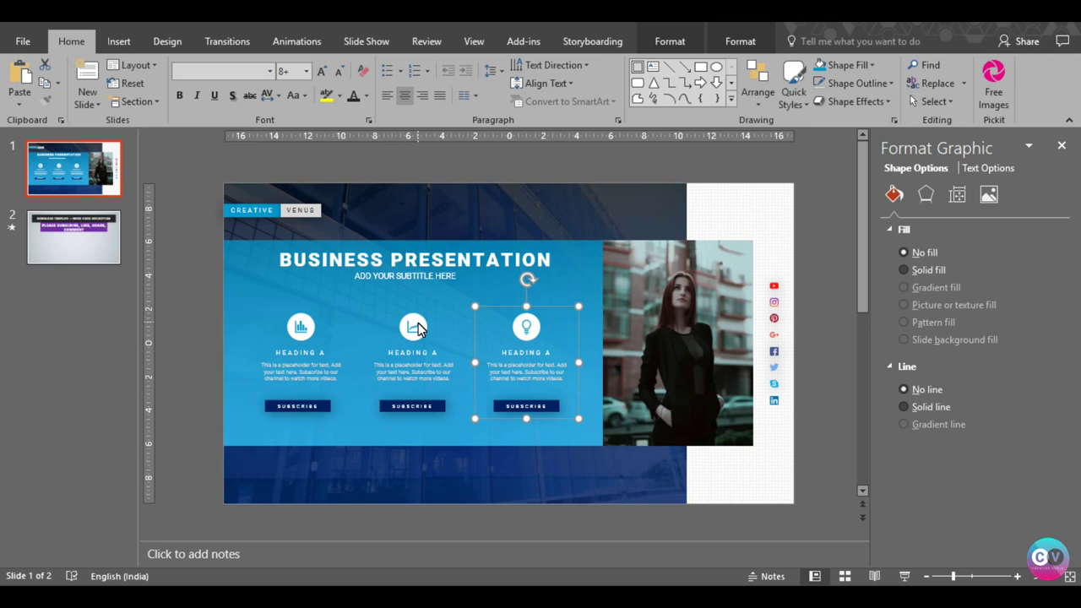
Centre-align the middle column's elements and group them into one object
{"action": "left_click_drag", "start_coordinate": [360, 160], "coordinate": [481, 467]}
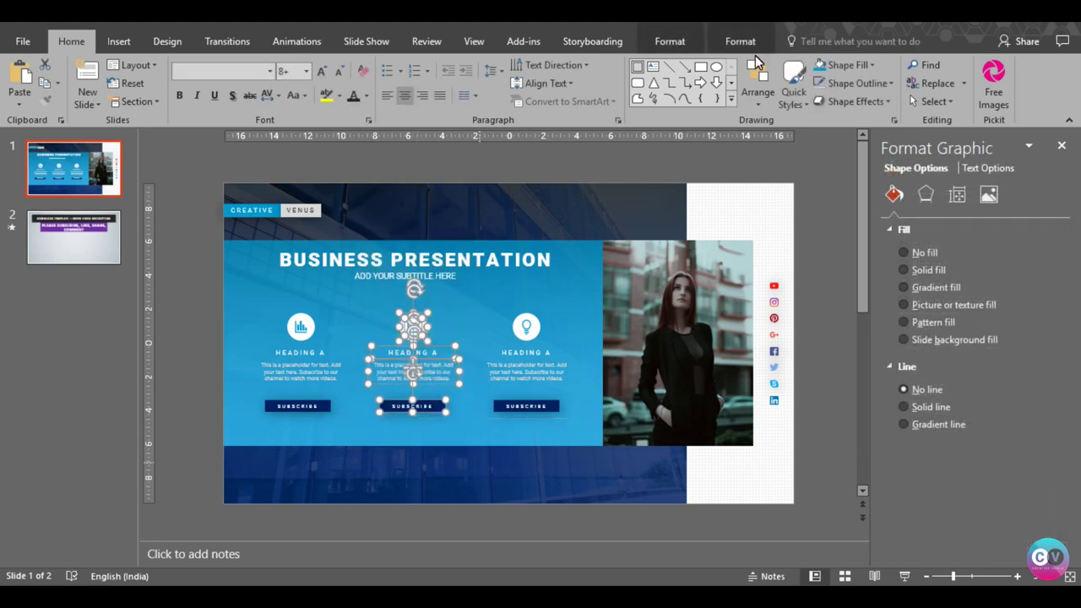
{"action": "left_click", "coordinate": [740, 40]}
{"action": "left_click", "coordinate": [681, 41]}
{"action": "left_click", "coordinate": [802, 68]}
{"action": "left_click", "coordinate": [823, 103]}
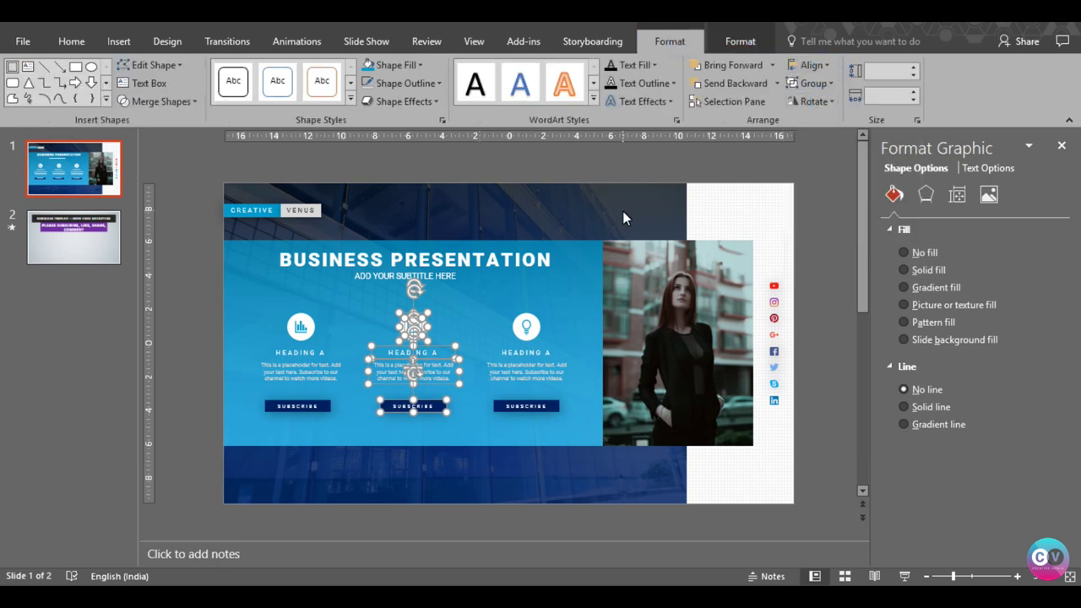
{"action": "key", "text": "ctrl+g"}
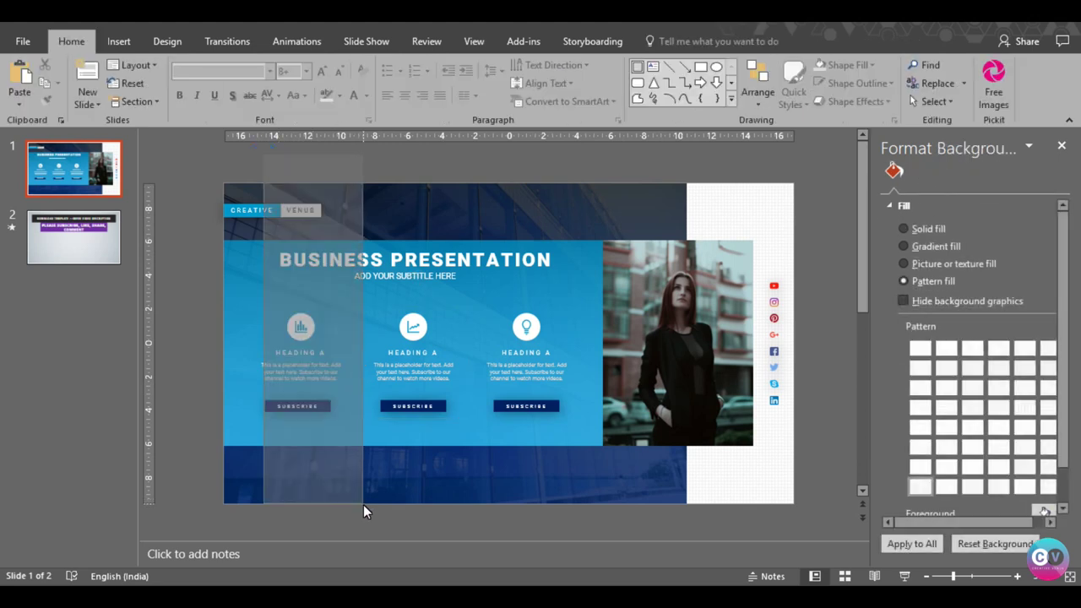
Select the left column's elements, excluding the VENUS label, and centre-align them
{"action": "left_click_drag", "start_coordinate": [264, 156], "coordinate": [343, 479]}
{"action": "left_click_drag", "start_coordinate": [239, 159], "coordinate": [364, 494]}
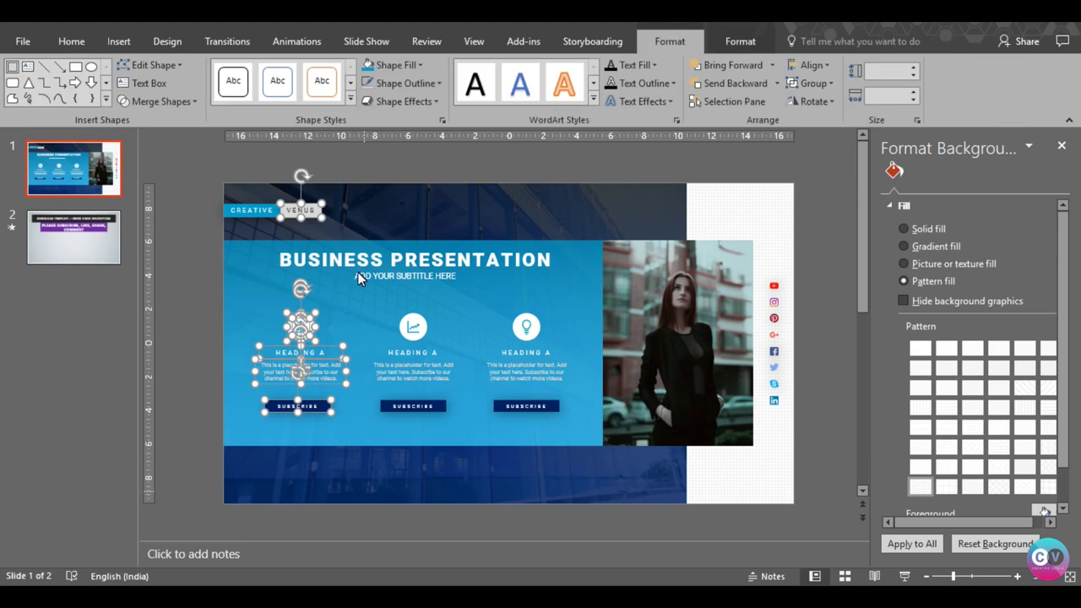
{"action": "left_click", "coordinate": [319, 219], "text": "shift"}
{"action": "left_click", "coordinate": [812, 65]}
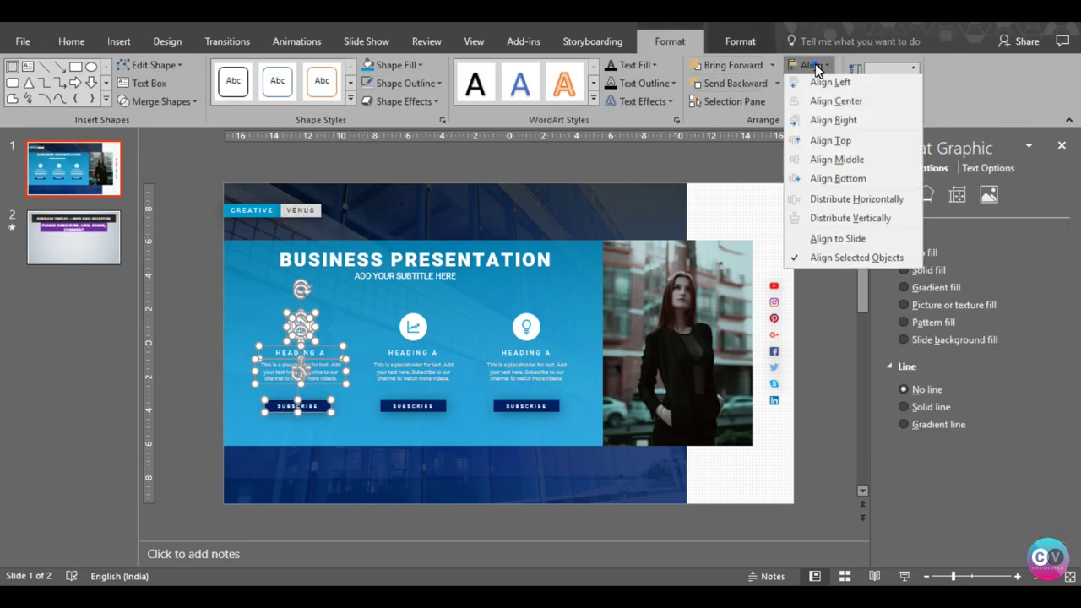
{"action": "left_click", "coordinate": [826, 111]}
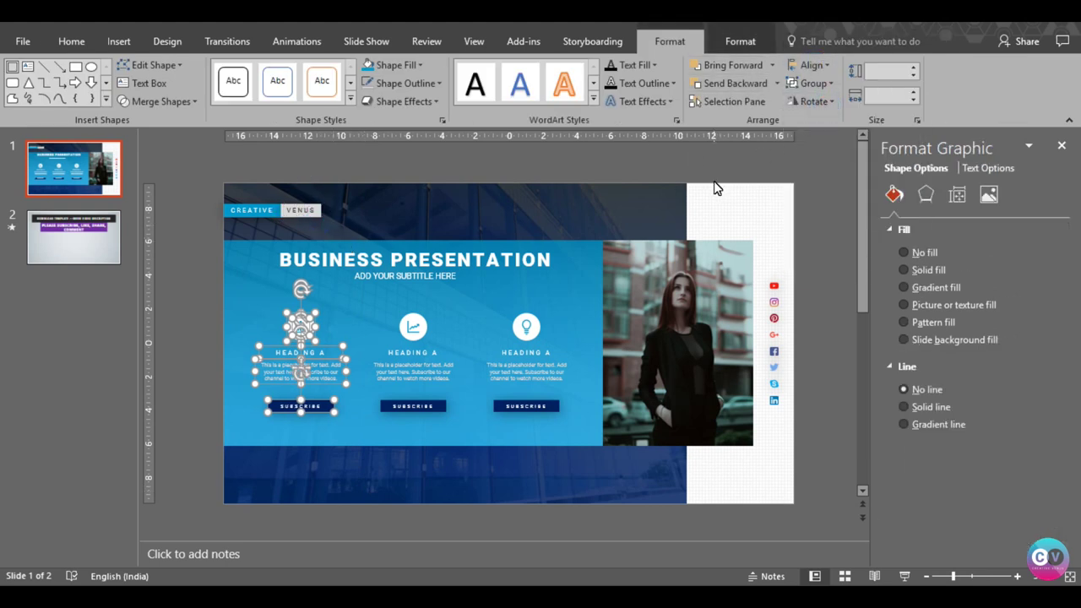
Group the left column, then distribute the three columns horizontally and align their middles
{"action": "key", "text": "ctrl+g"}
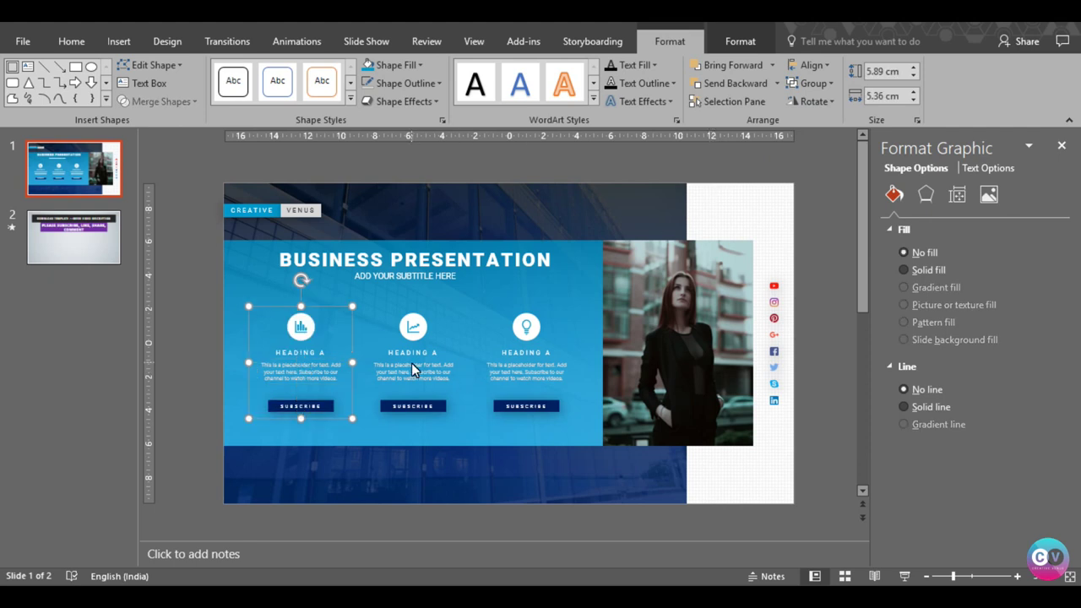
{"action": "left_click", "coordinate": [411, 363], "text": "shift"}
{"action": "left_click", "coordinate": [507, 359], "text": "shift"}
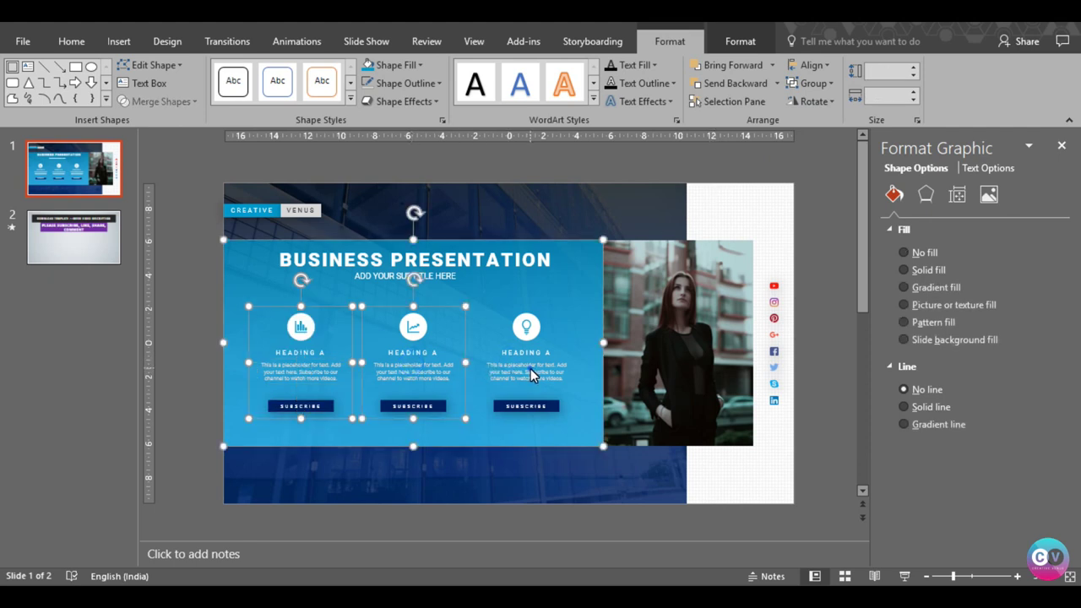
{"action": "left_click", "coordinate": [531, 368], "text": "shift"}
{"action": "left_click", "coordinate": [597, 447], "text": "shift"}
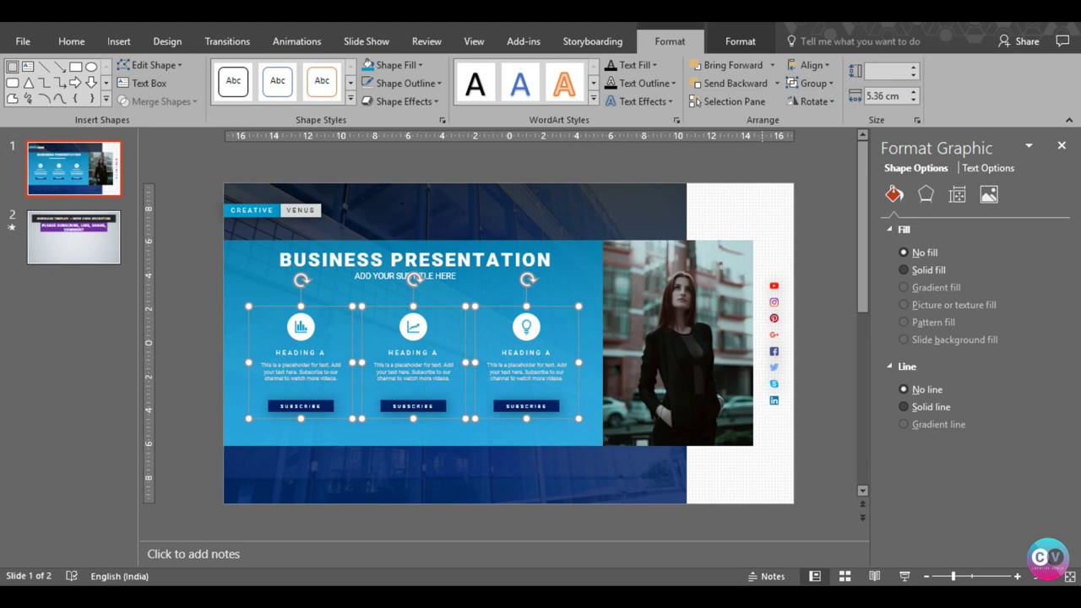
{"action": "left_click", "coordinate": [811, 65]}
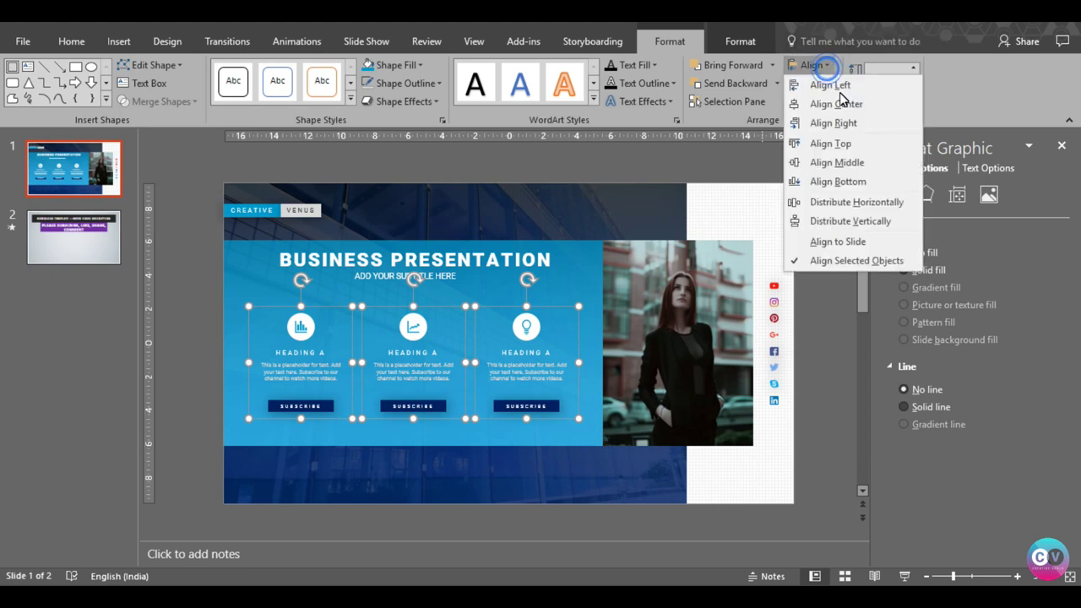
{"action": "left_click", "coordinate": [855, 202]}
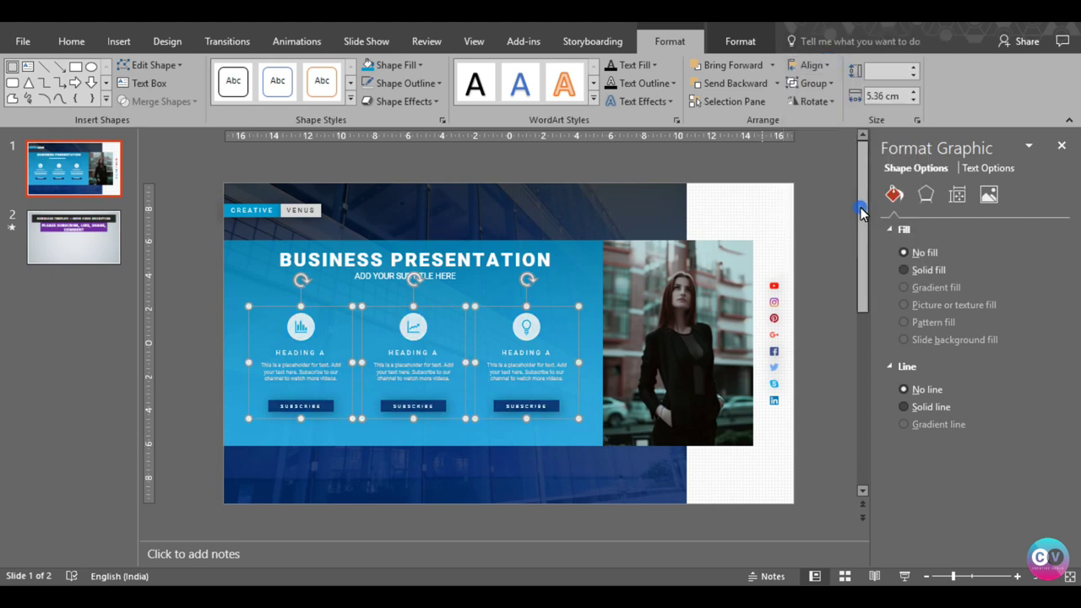
{"action": "left_click", "coordinate": [823, 74]}
{"action": "left_click", "coordinate": [826, 162]}
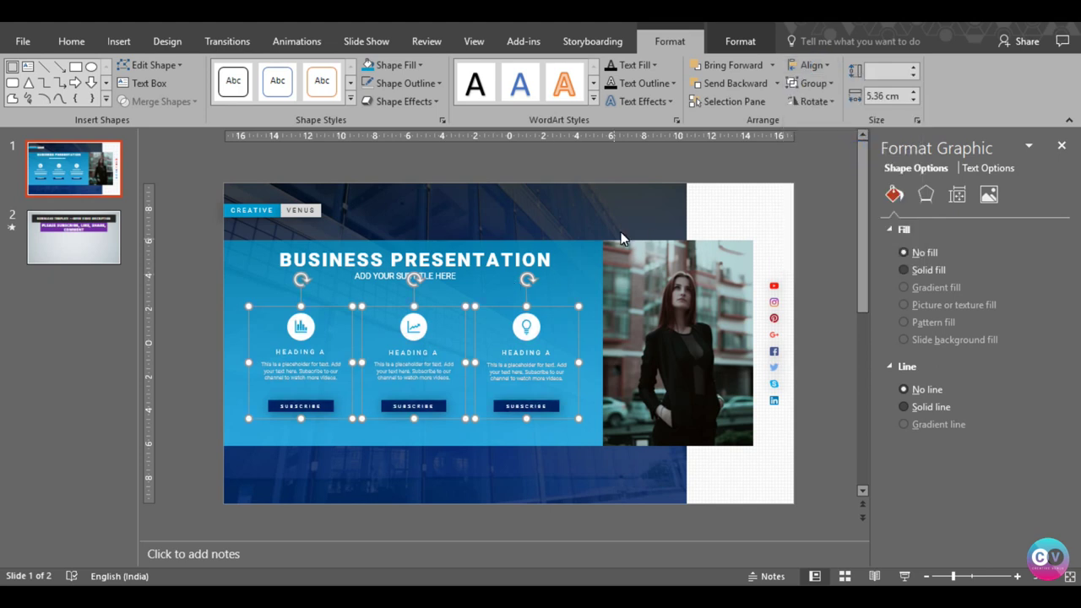
Group the three columns and centre the group on the blue panel
{"action": "key", "text": "ctrl+g"}
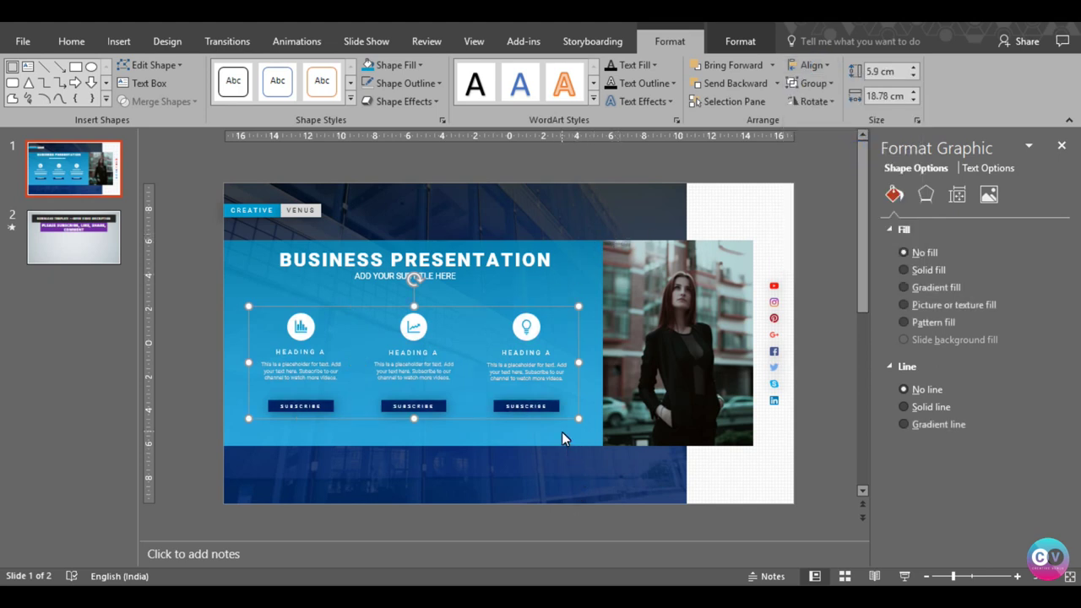
{"action": "left_click", "coordinate": [561, 431], "text": "shift"}
{"action": "left_click", "coordinate": [808, 65]}
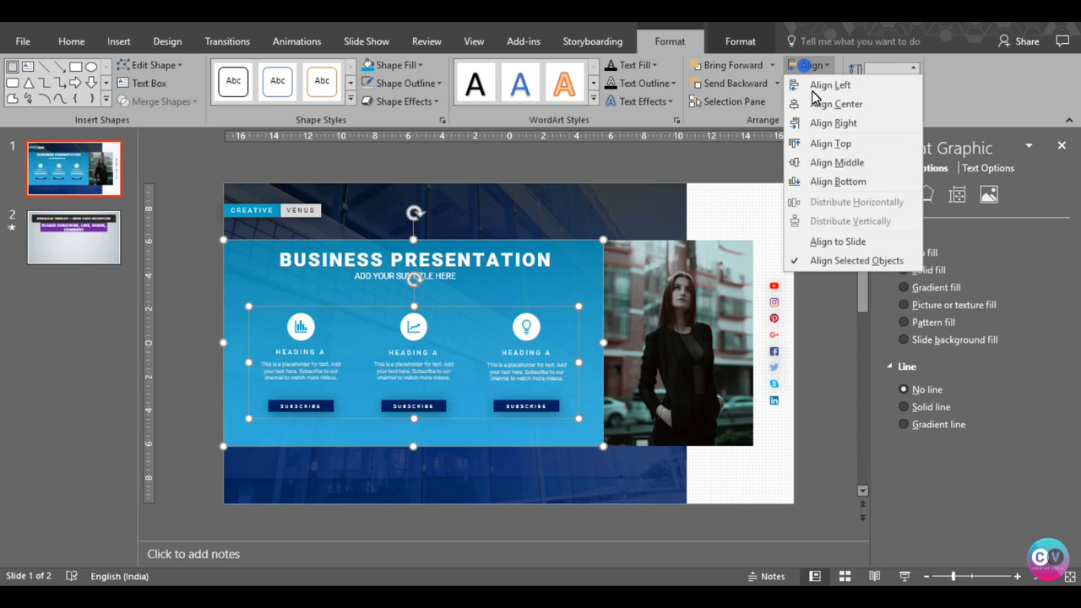
{"action": "left_click", "coordinate": [817, 107]}
Set 'ADD YOUR SUBTITLE HERE' to Very Loose character spacing and shrink it to 11 pt
{"action": "left_click", "coordinate": [814, 325]}
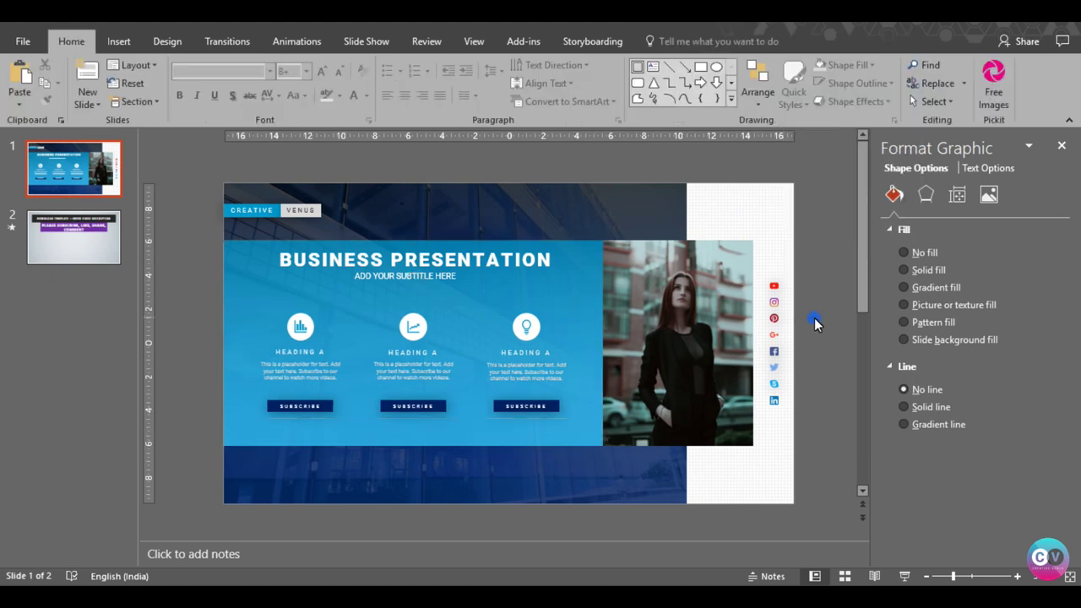
{"action": "left_click", "coordinate": [395, 277]}
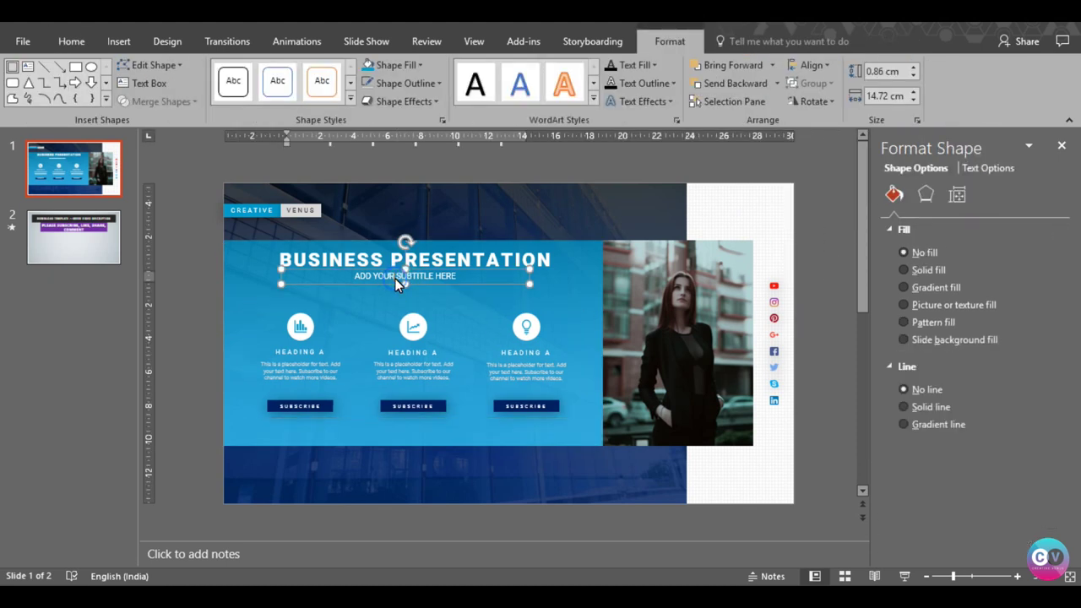
{"action": "triple_click", "coordinate": [395, 278]}
{"action": "left_click", "coordinate": [84, 42]}
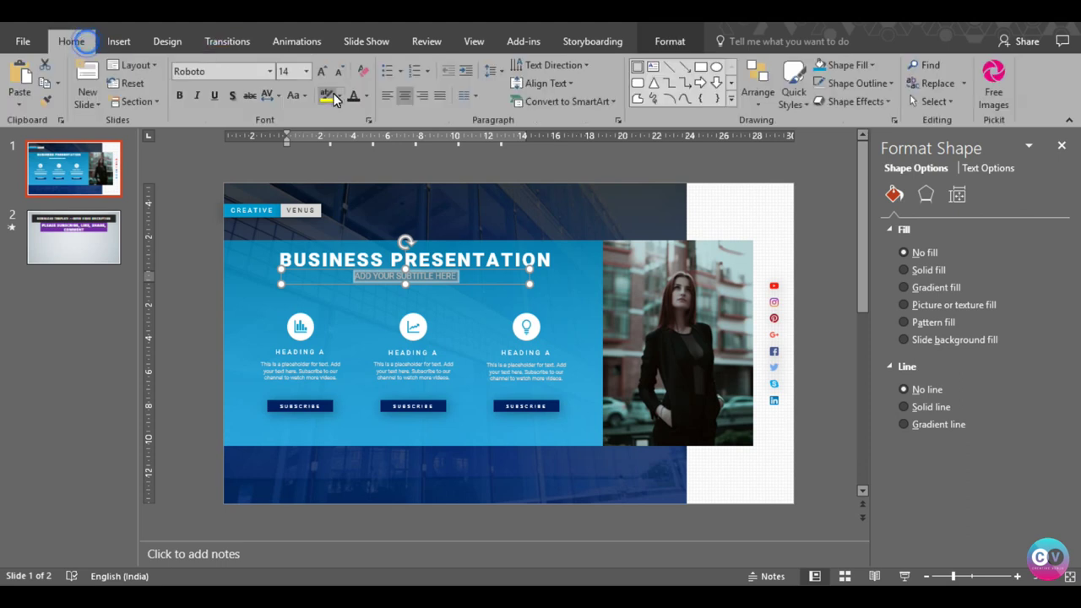
{"action": "left_click", "coordinate": [269, 95]}
{"action": "left_click", "coordinate": [291, 169]}
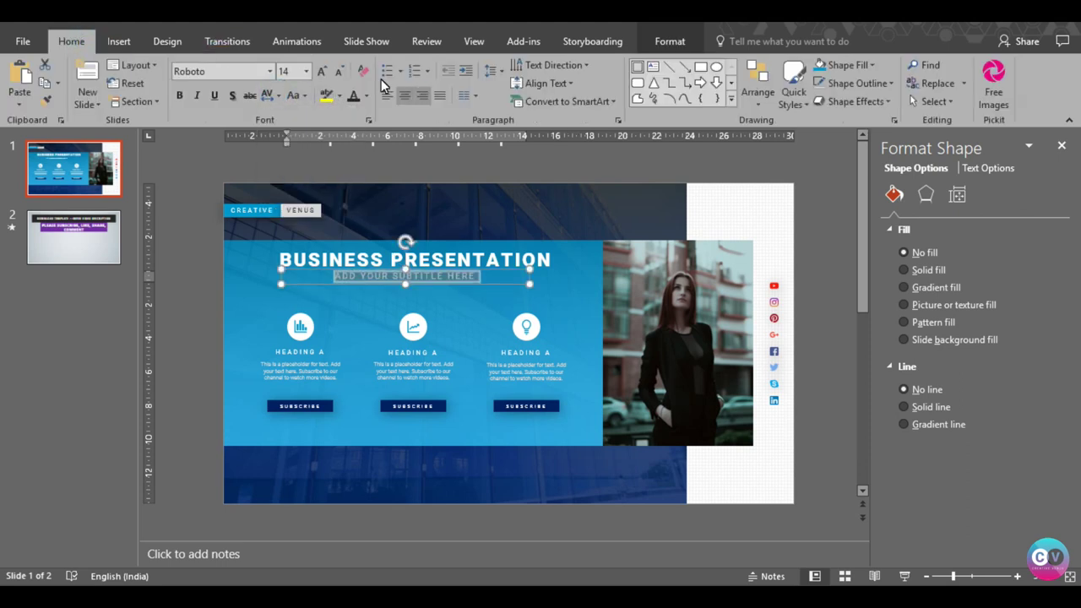
{"action": "left_click", "coordinate": [340, 73]}
{"action": "left_click", "coordinate": [340, 73]}
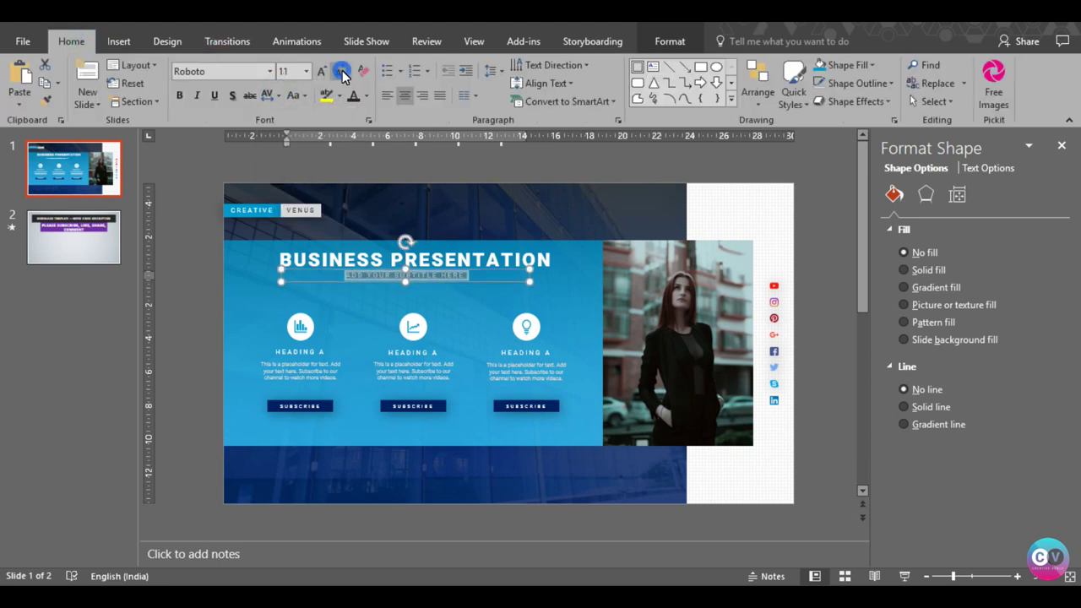
{"action": "left_click", "coordinate": [813, 308]}
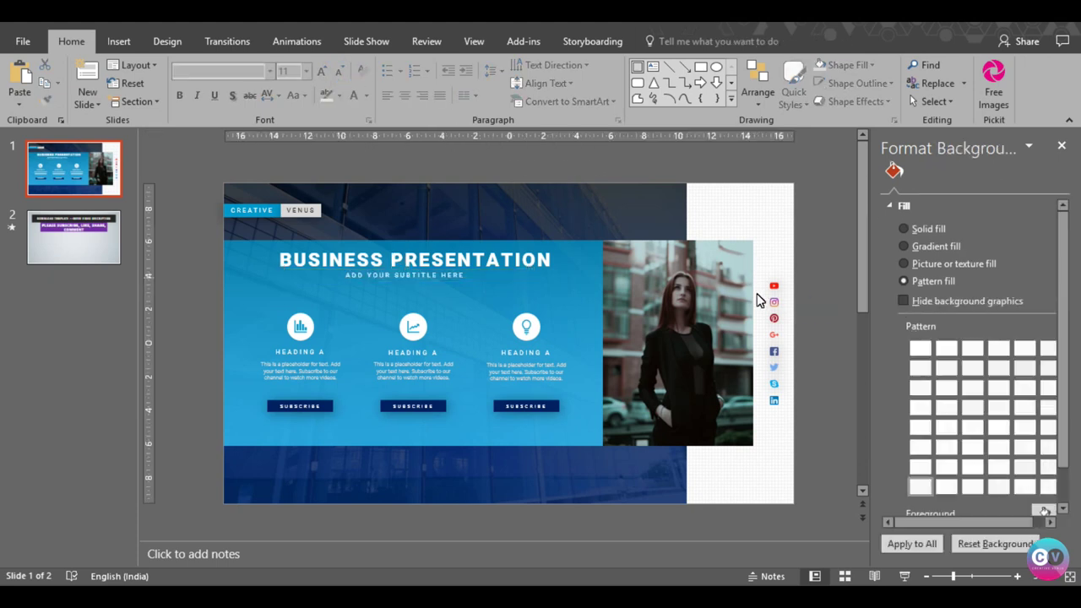
Draw an oval circle in the white strip at the slide's bottom right
{"action": "left_click", "coordinate": [118, 41]}
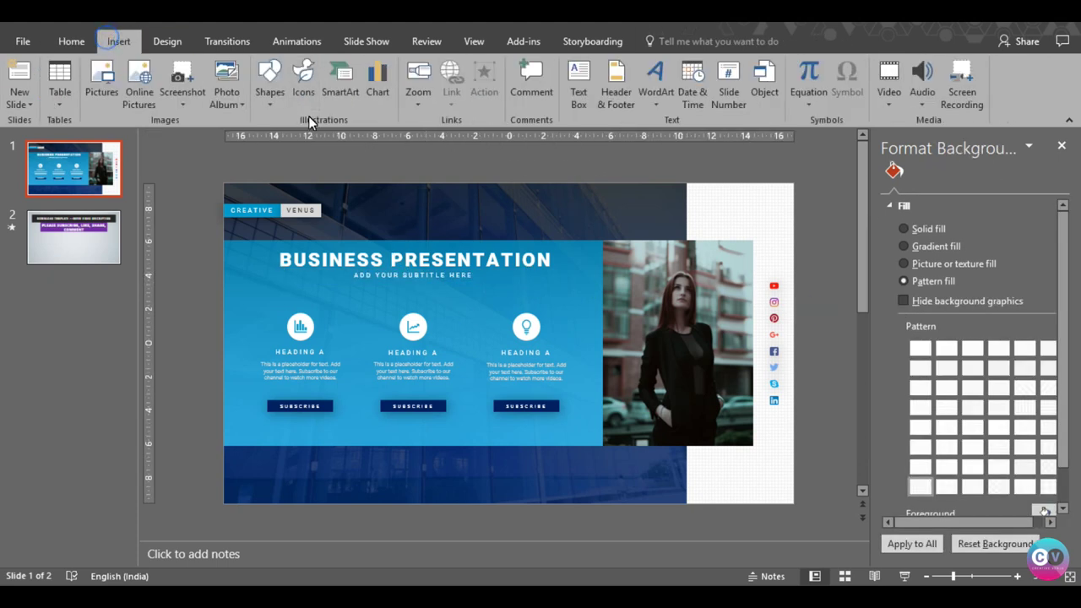
{"action": "left_click", "coordinate": [271, 98]}
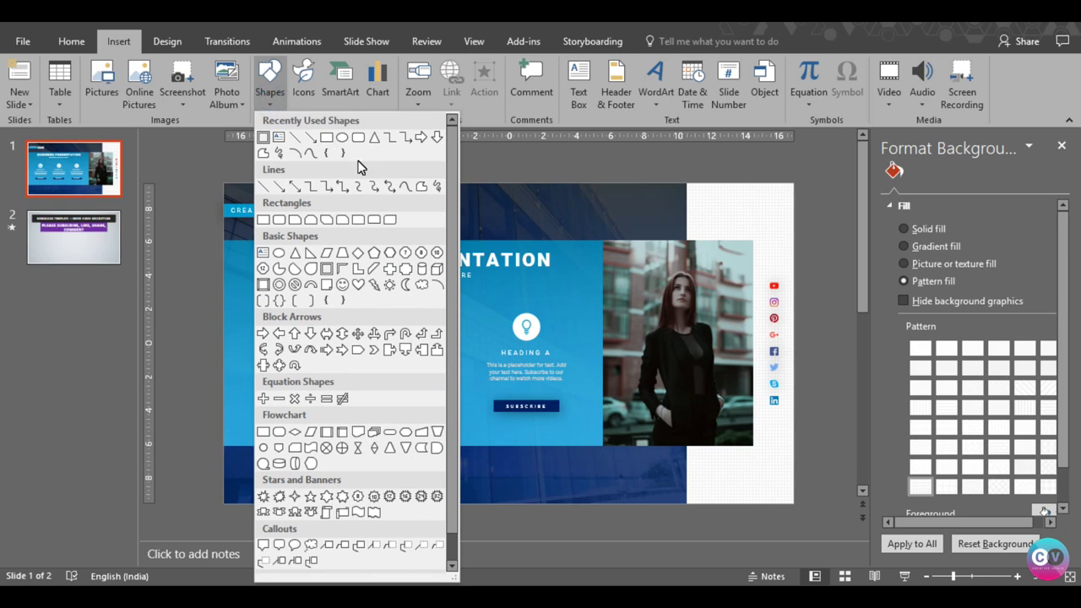
{"action": "left_click", "coordinate": [342, 137]}
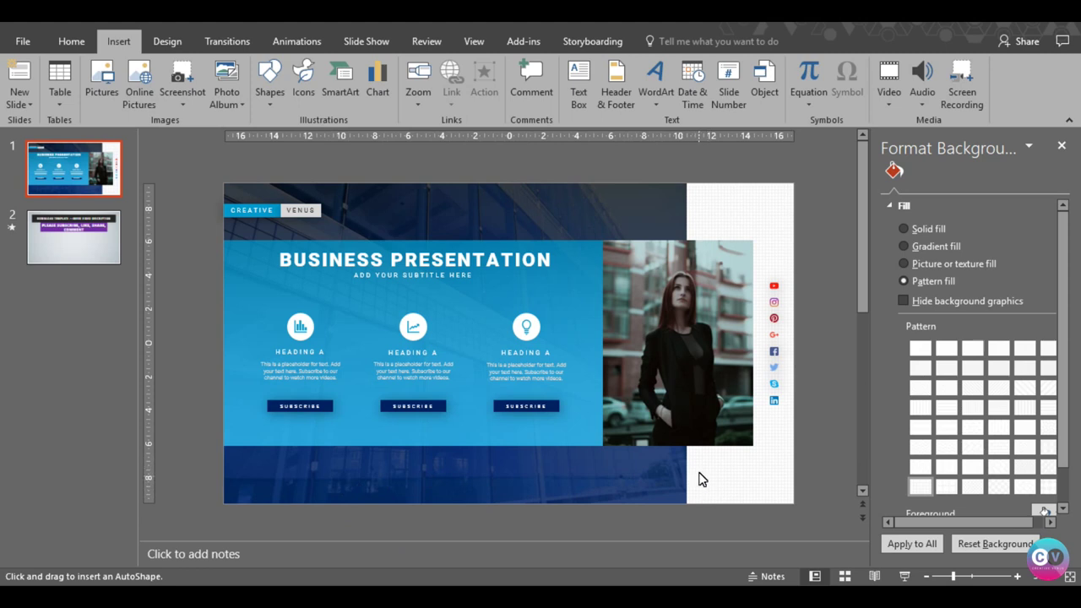
{"action": "mouse_move", "coordinate": [699, 472]}
{"action": "left_mouse_down"}
{"action": "mouse_move", "coordinate": [729, 492]}
{"action": "mouse_move", "coordinate": [714, 530]}
{"action": "mouse_move", "coordinate": [765, 523]}
{"action": "left_mouse_up"}
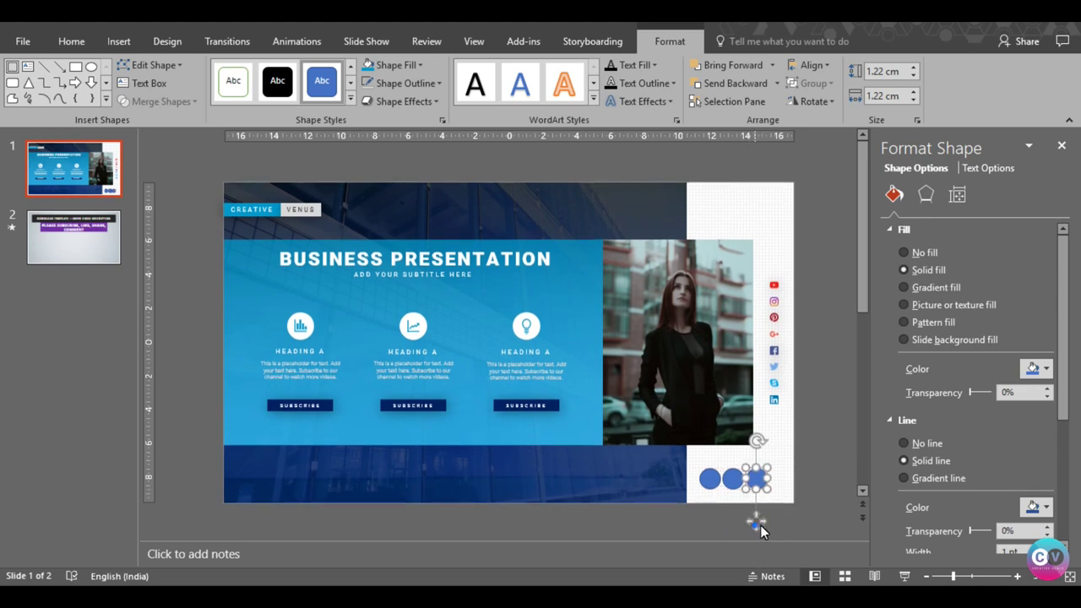
Resize the three circles to 0.96 cm and distribute them evenly
{"action": "left_click", "coordinate": [733, 479], "text": "shift"}
{"action": "left_click", "coordinate": [710, 478], "text": "shift"}
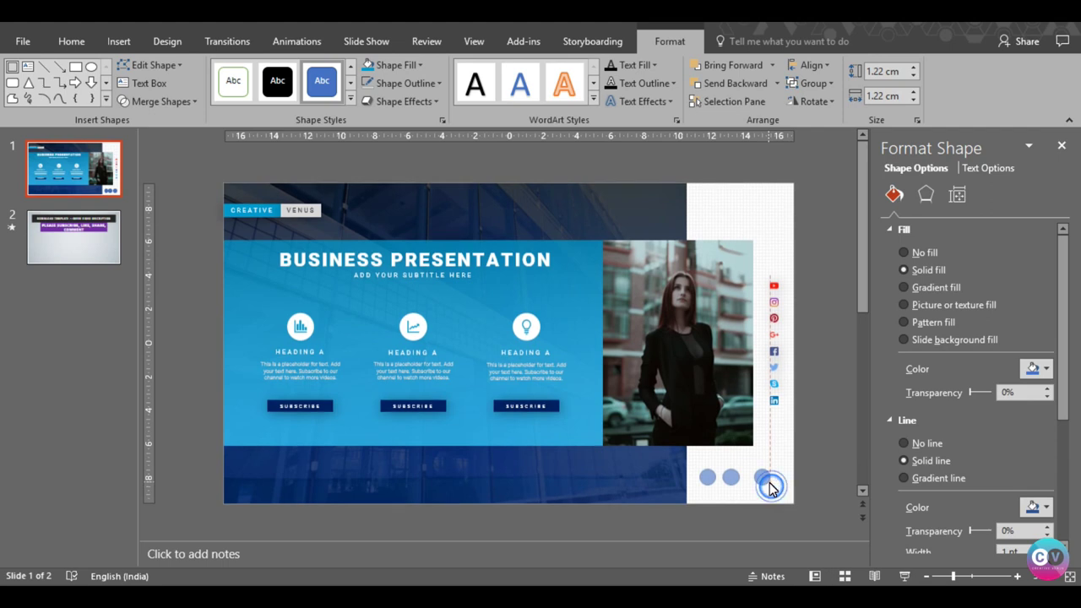
{"action": "left_click_drag", "start_coordinate": [770, 487], "coordinate": [769, 488]}
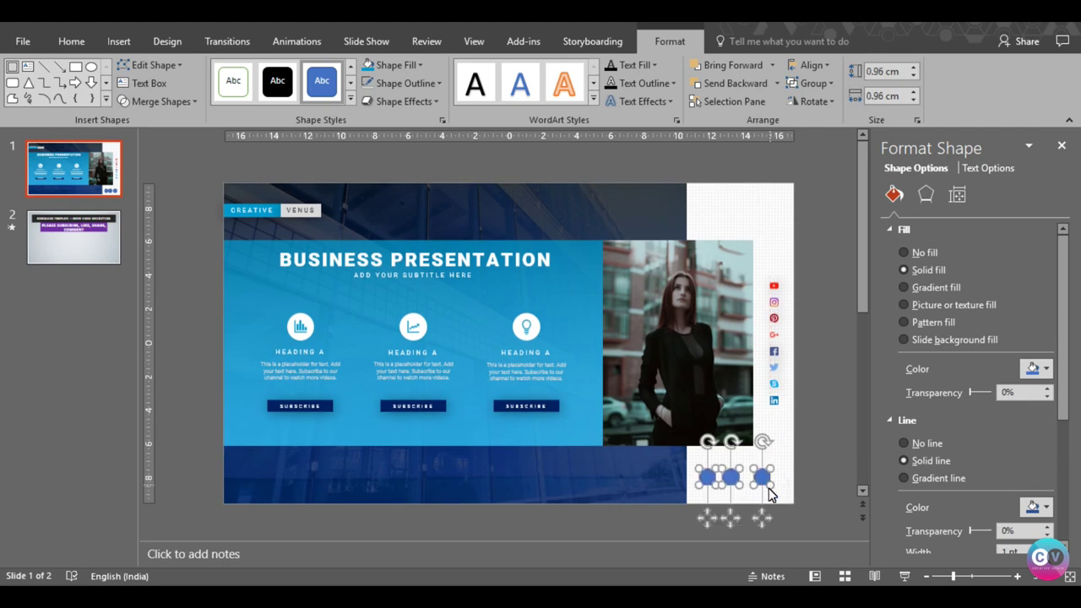
{"action": "left_click", "coordinate": [811, 66]}
{"action": "left_click", "coordinate": [853, 198]}
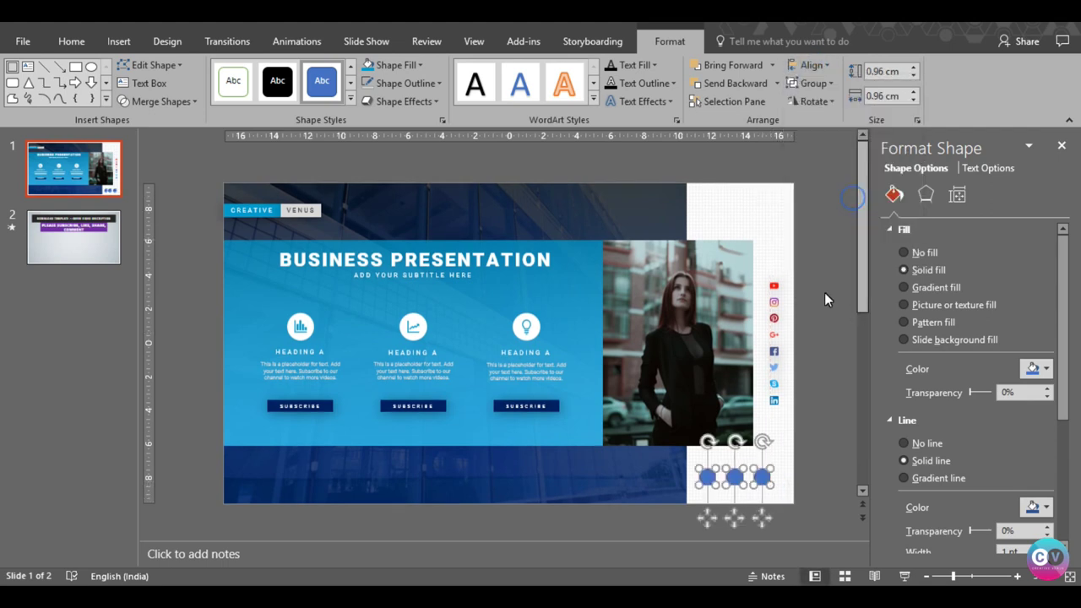
Give the three circles no fill and a thin grey outline, and move them into the corner
{"action": "left_click", "coordinate": [421, 81]}
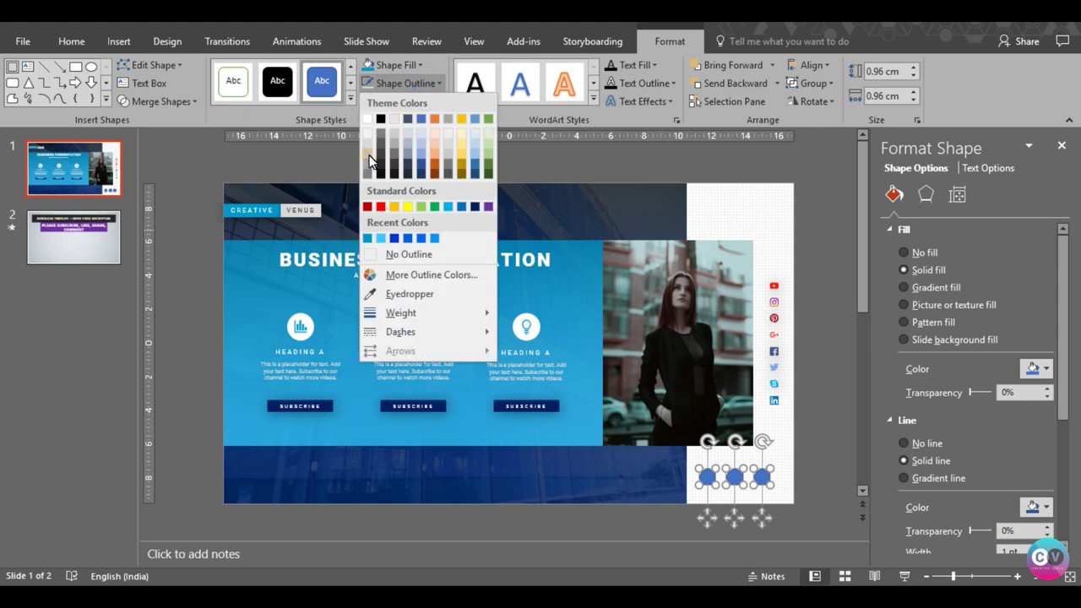
{"action": "left_click", "coordinate": [397, 251]}
{"action": "left_click", "coordinate": [400, 65]}
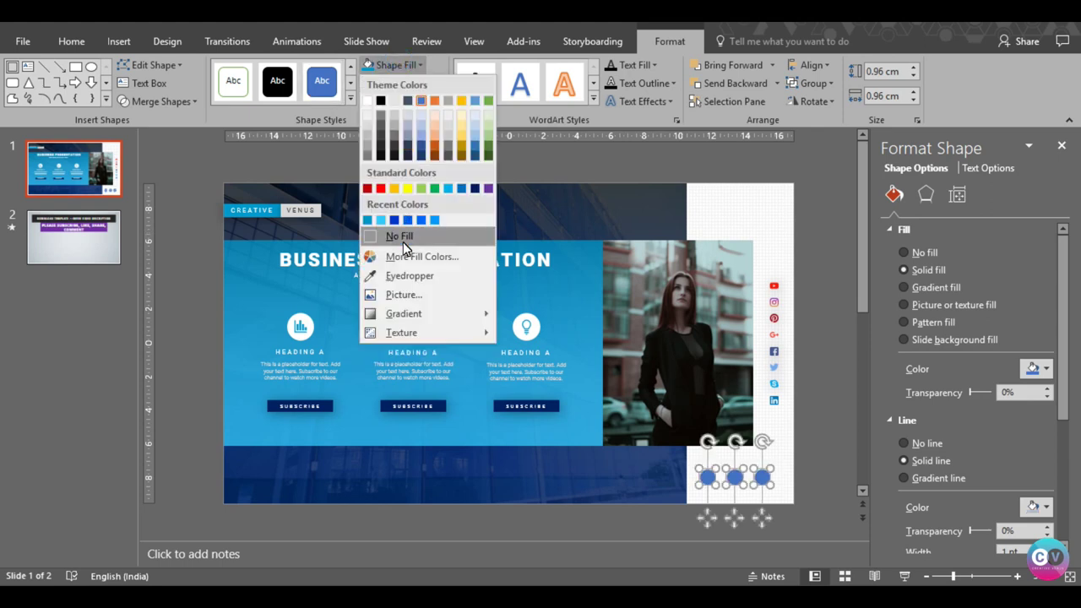
{"action": "left_click", "coordinate": [403, 241]}
{"action": "left_click", "coordinate": [414, 82]}
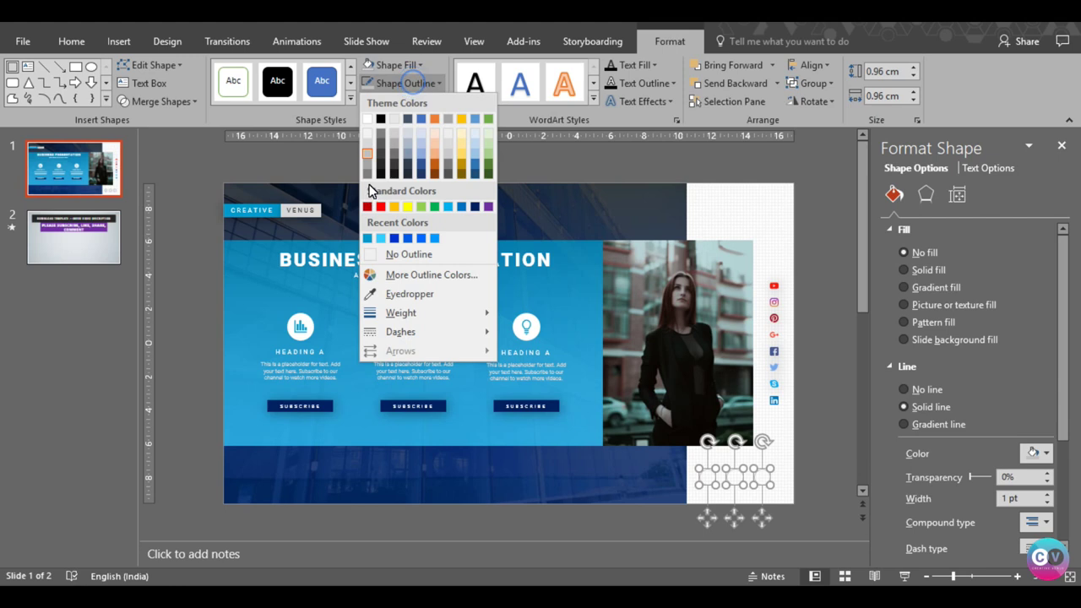
{"action": "left_click", "coordinate": [373, 176]}
{"action": "left_click_drag", "start_coordinate": [731, 519], "coordinate": [745, 532]}
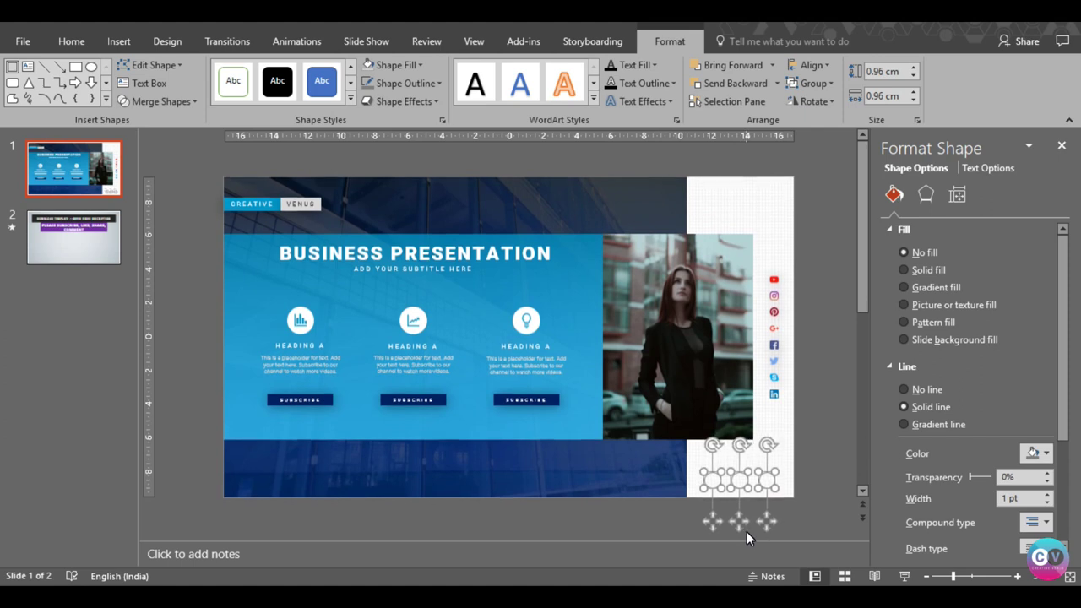
{"action": "left_click", "coordinate": [824, 496]}
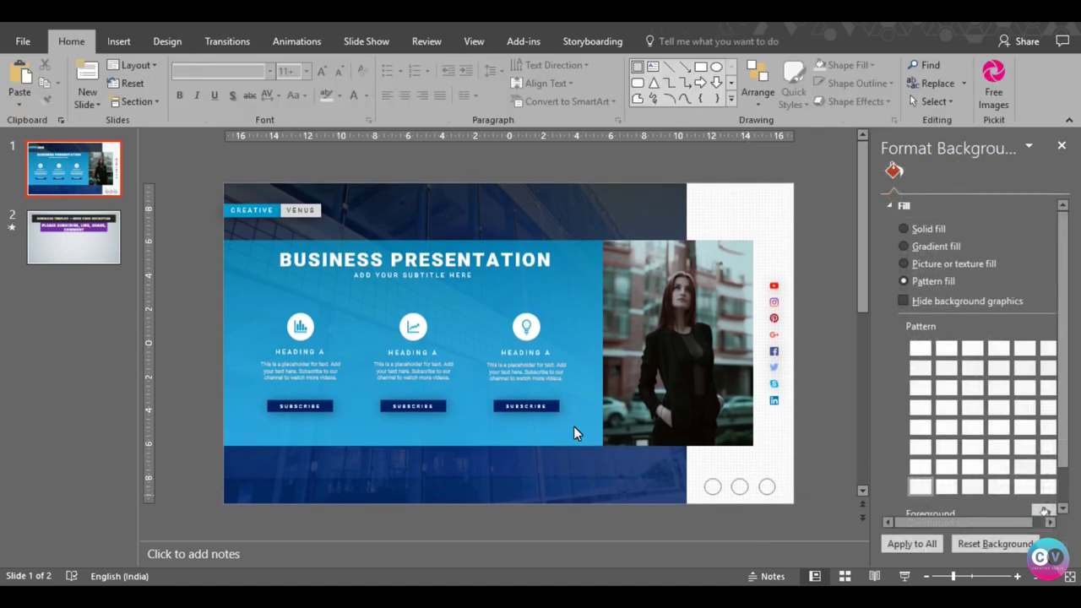
Insert the eye, funnel and tag icons from the Icons library
{"action": "left_click", "coordinate": [123, 43]}
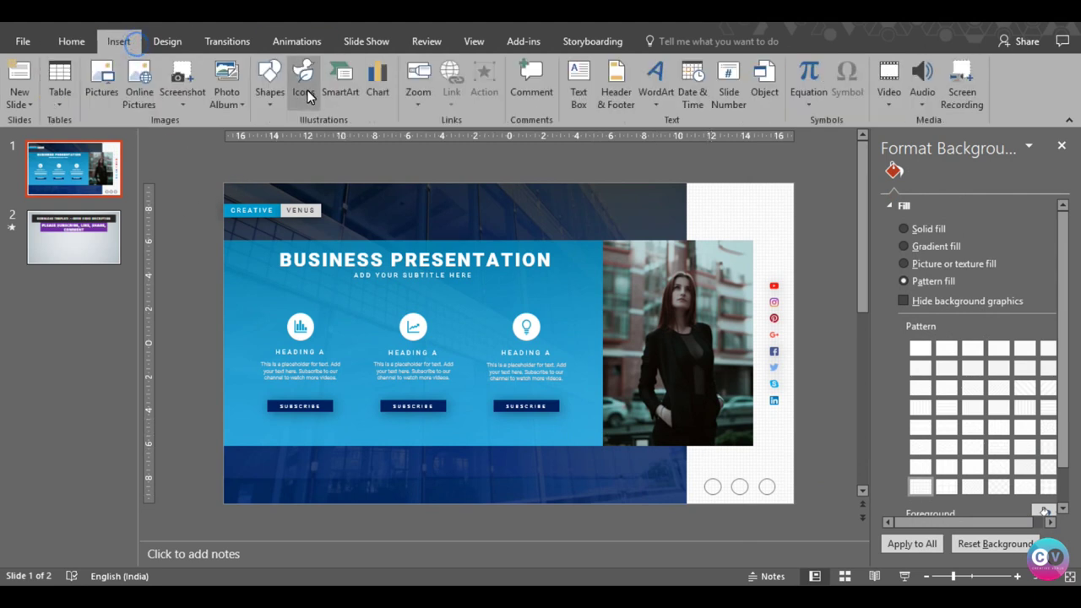
{"action": "left_click", "coordinate": [304, 76]}
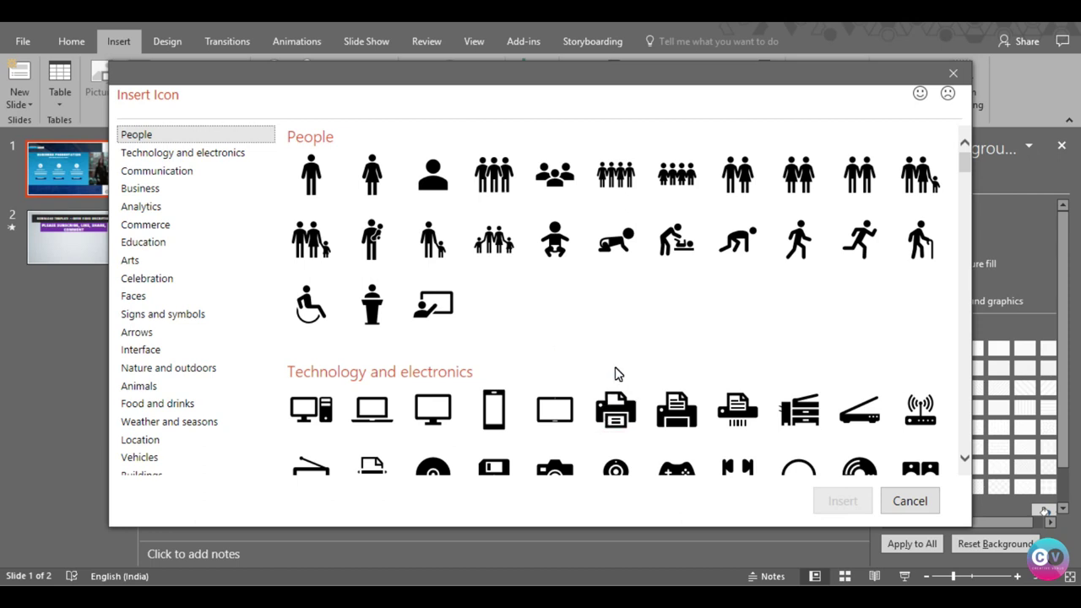
{"action": "scroll", "coordinate": [700, 362], "scroll_direction": "down", "scroll_amount": 5}
{"action": "scroll", "coordinate": [707, 379], "scroll_direction": "down", "scroll_amount": 3}
{"action": "scroll", "coordinate": [707, 379], "scroll_direction": "down", "scroll_amount": 2}
{"action": "scroll", "coordinate": [691, 384], "scroll_direction": "down", "scroll_amount": 2}
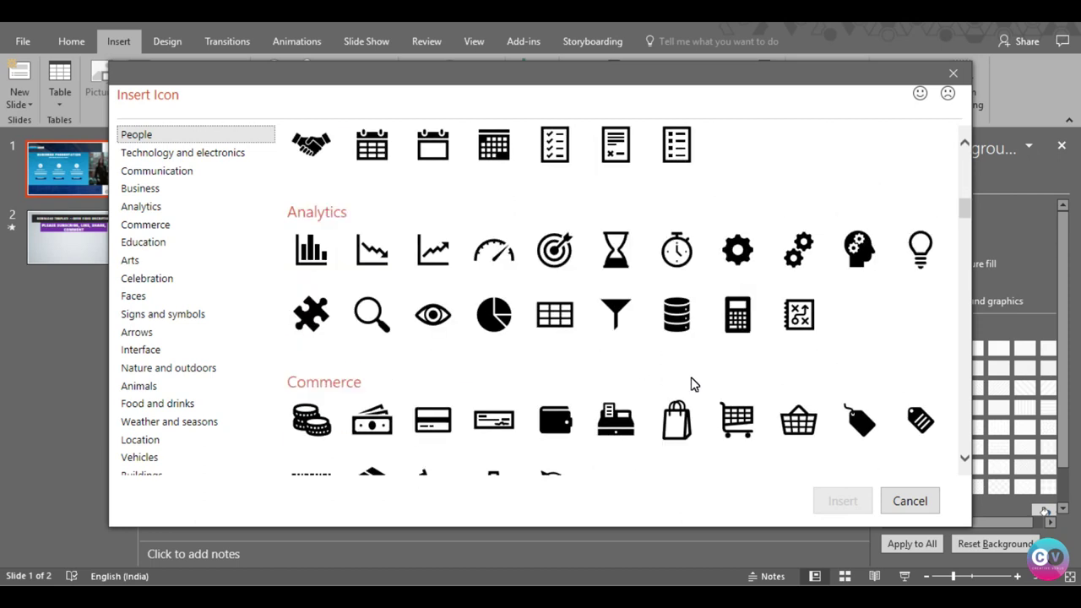
{"action": "left_click", "coordinate": [427, 314]}
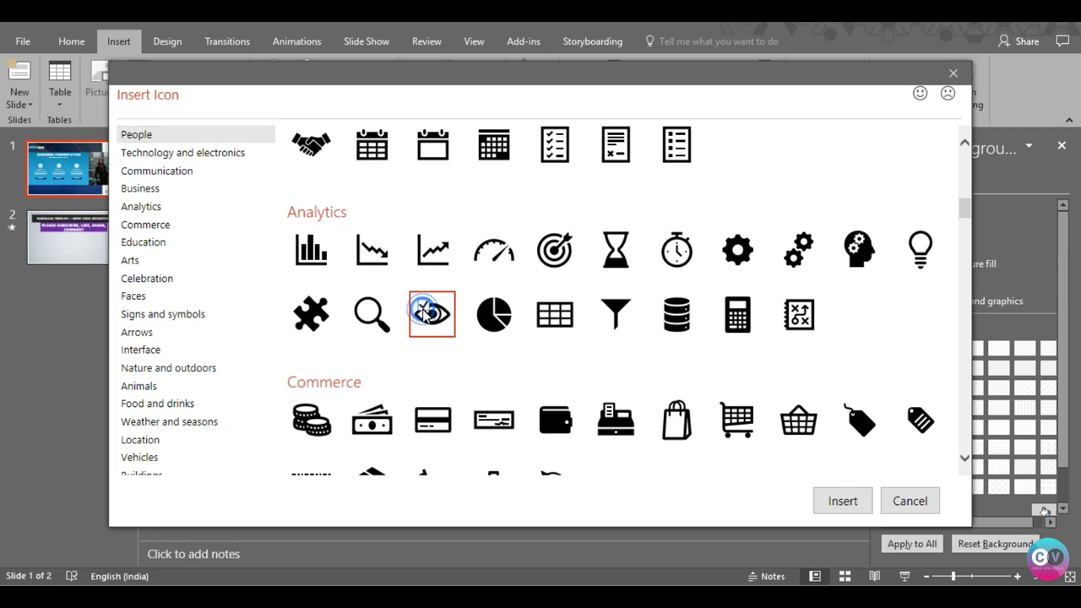
{"action": "left_click", "coordinate": [618, 310]}
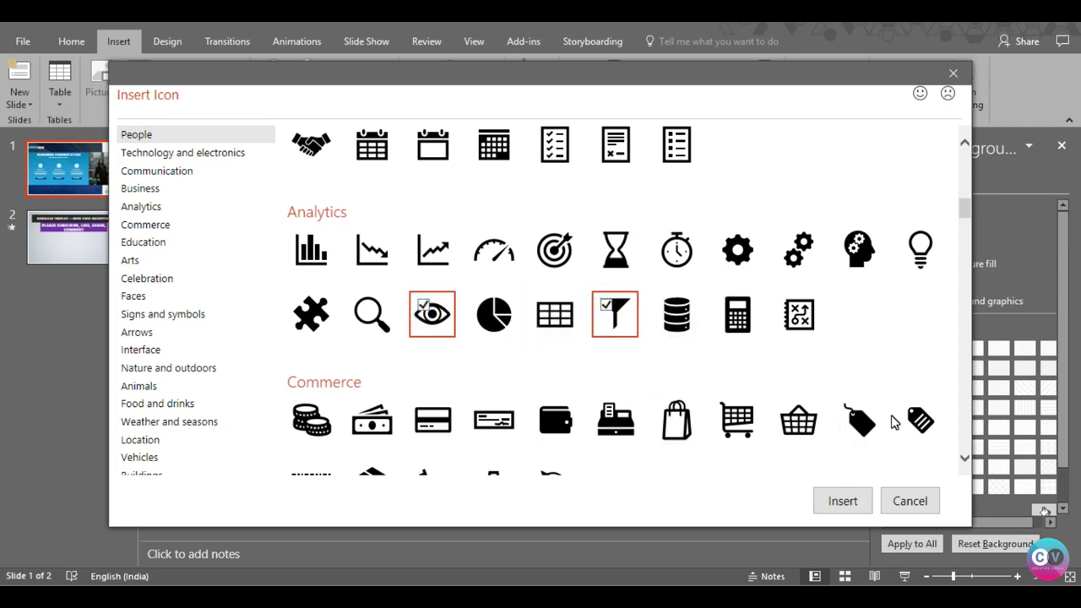
{"action": "left_click", "coordinate": [847, 502]}
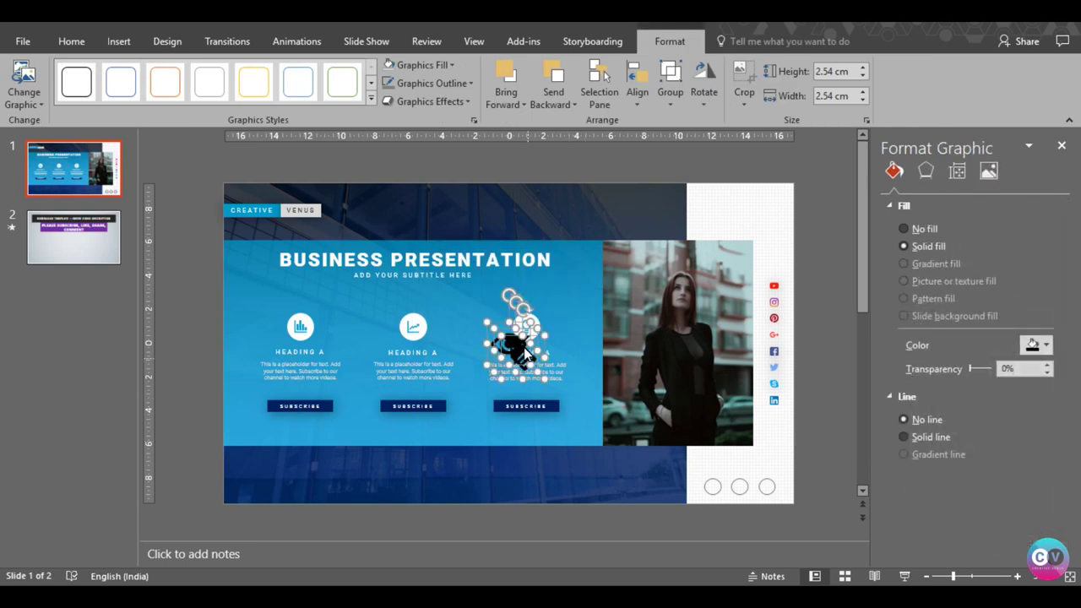
Move the icons to the bottom-right and shrink them to 0.8 cm with a new fill colour
{"action": "left_click_drag", "start_coordinate": [517, 351], "coordinate": [739, 464]}
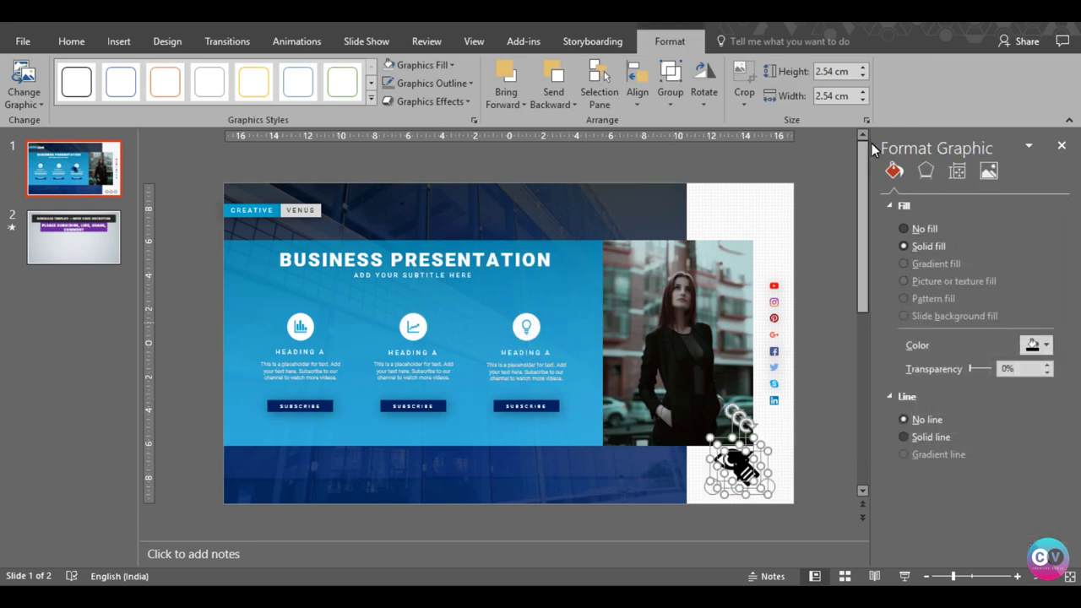
{"action": "left_click", "coordinate": [862, 76]}
{"action": "left_click", "coordinate": [862, 76]}
{"action": "left_click", "coordinate": [863, 76]}
{"action": "left_click", "coordinate": [862, 76]}
{"action": "left_click", "coordinate": [862, 76]}
{"action": "left_click", "coordinate": [862, 76]}
{"action": "left_click", "coordinate": [862, 76]}
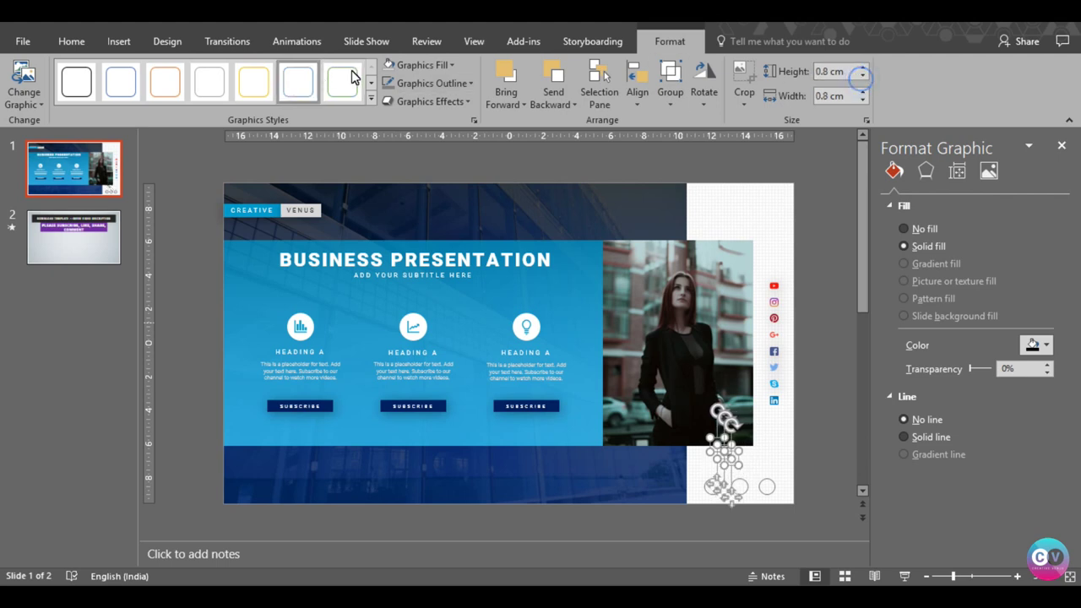
{"action": "left_click", "coordinate": [423, 68]}
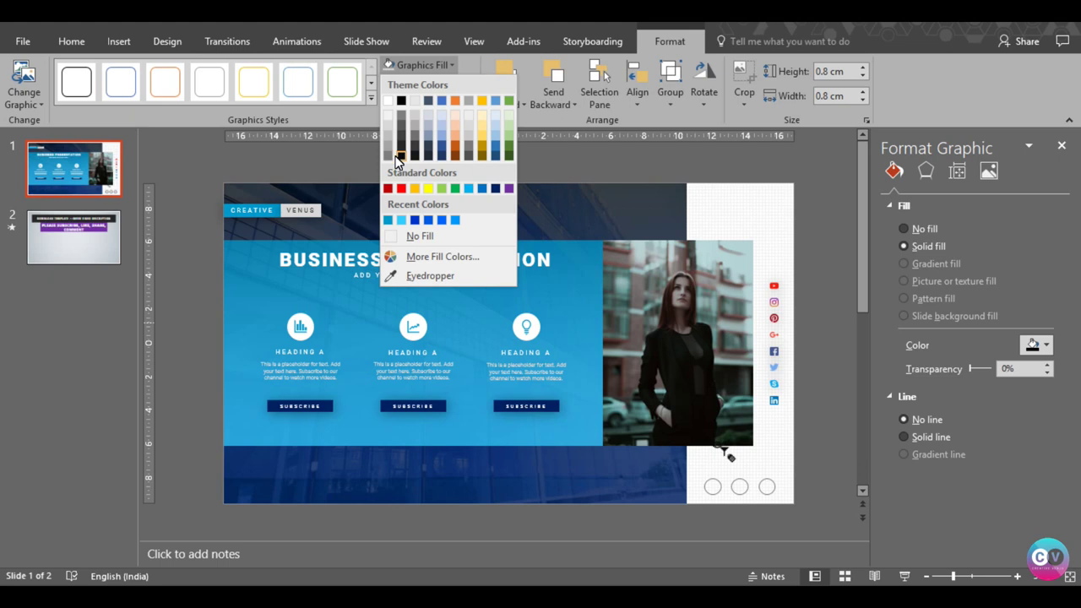
{"action": "left_click", "coordinate": [405, 143]}
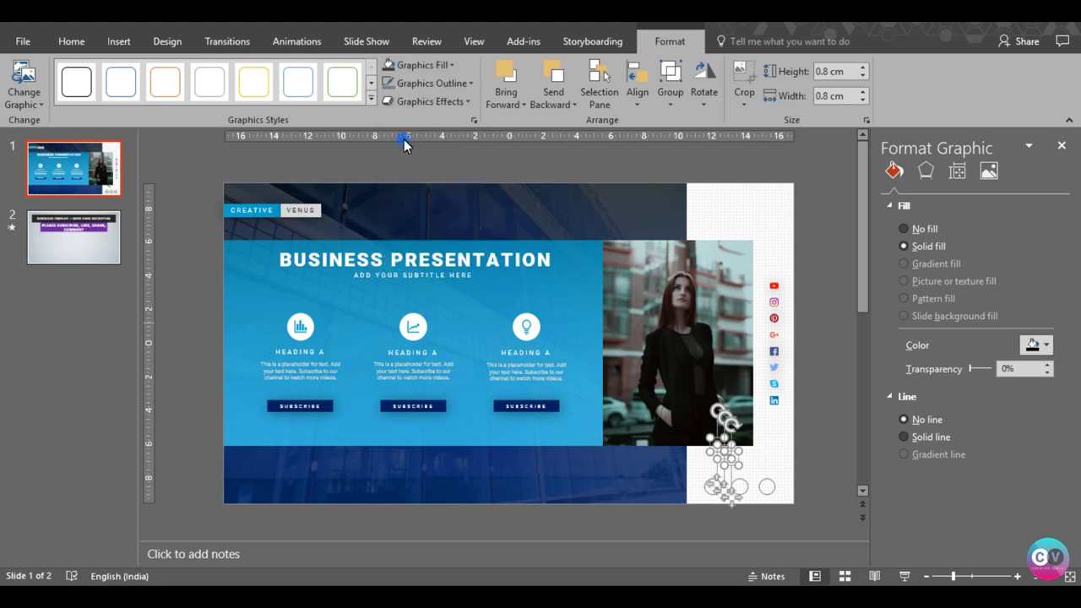
{"action": "left_click_drag", "start_coordinate": [1005, 580], "coordinate": [998, 576]}
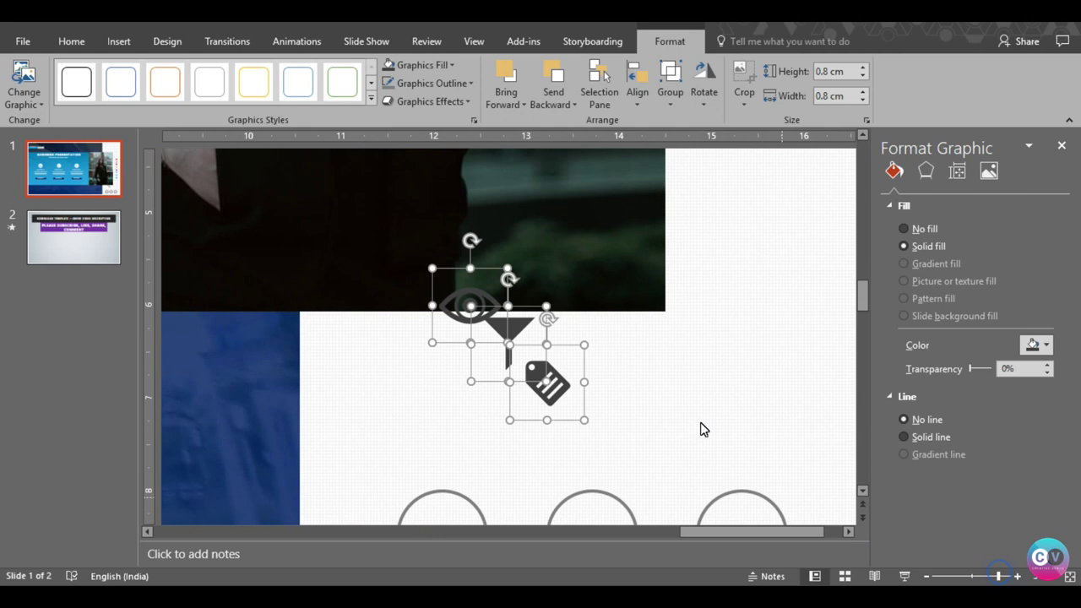
{"action": "scroll", "coordinate": [673, 384], "scroll_direction": "down", "scroll_amount": 1}
{"action": "scroll", "coordinate": [673, 385], "scroll_direction": "down", "scroll_amount": 1}
{"action": "left_click", "coordinate": [657, 331]}
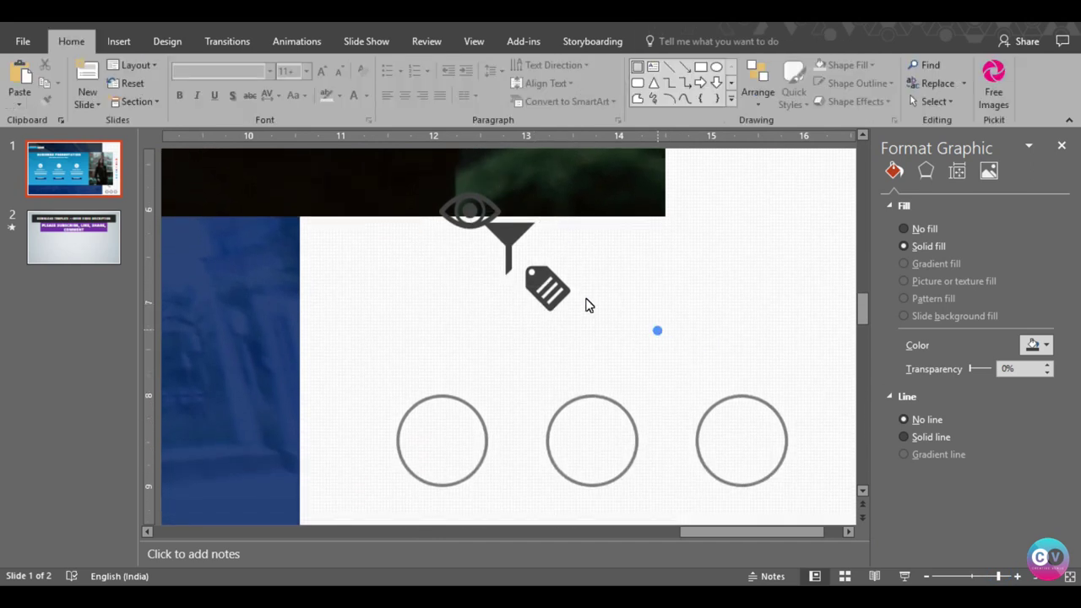
Place the tag, funnel and eye icons into the first, second and third rings
{"action": "left_click", "coordinate": [545, 304]}
{"action": "left_click_drag", "start_coordinate": [545, 304], "coordinate": [446, 449]}
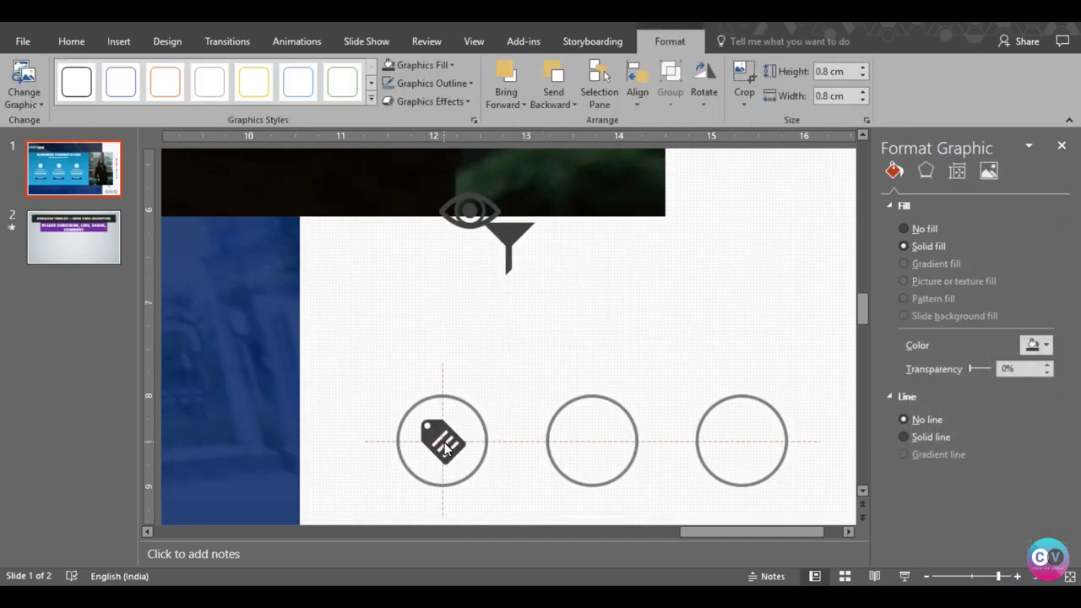
{"action": "left_click_drag", "start_coordinate": [508, 240], "coordinate": [598, 445]}
{"action": "left_click_drag", "start_coordinate": [463, 218], "coordinate": [736, 448]}
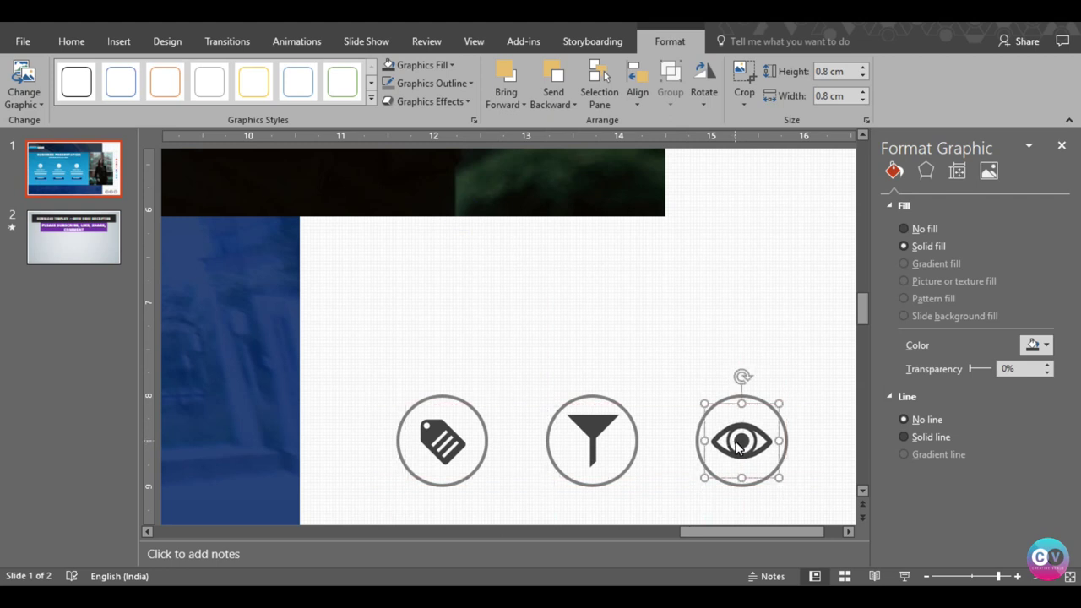
Recolour all three icons grey (Black, Lighter 35%)
{"action": "left_click", "coordinate": [598, 437], "text": "shift"}
{"action": "left_click", "coordinate": [443, 443], "text": "shift"}
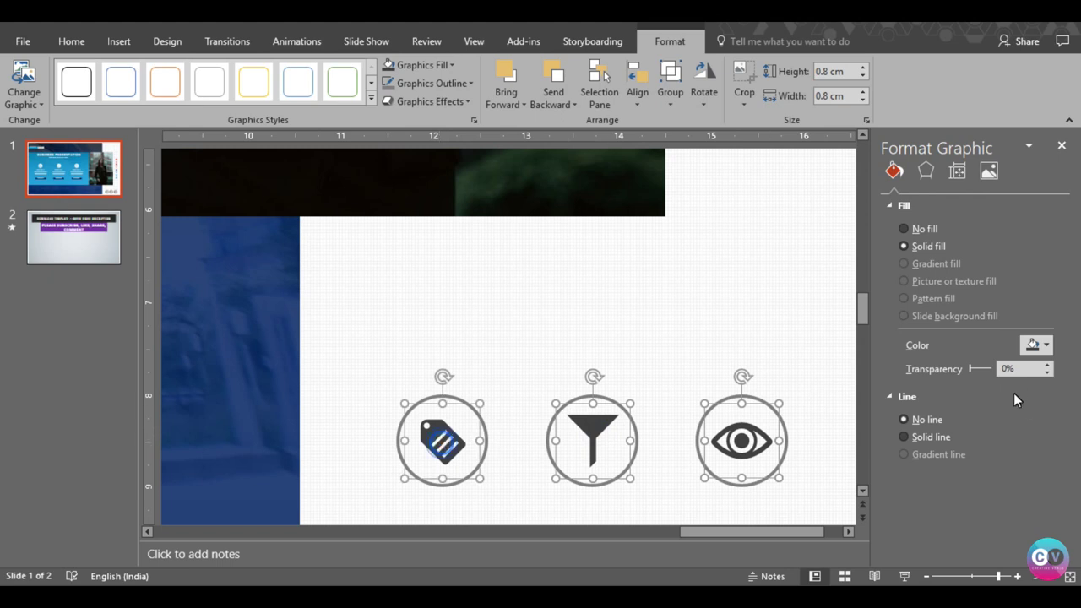
{"action": "left_click", "coordinate": [1047, 346]}
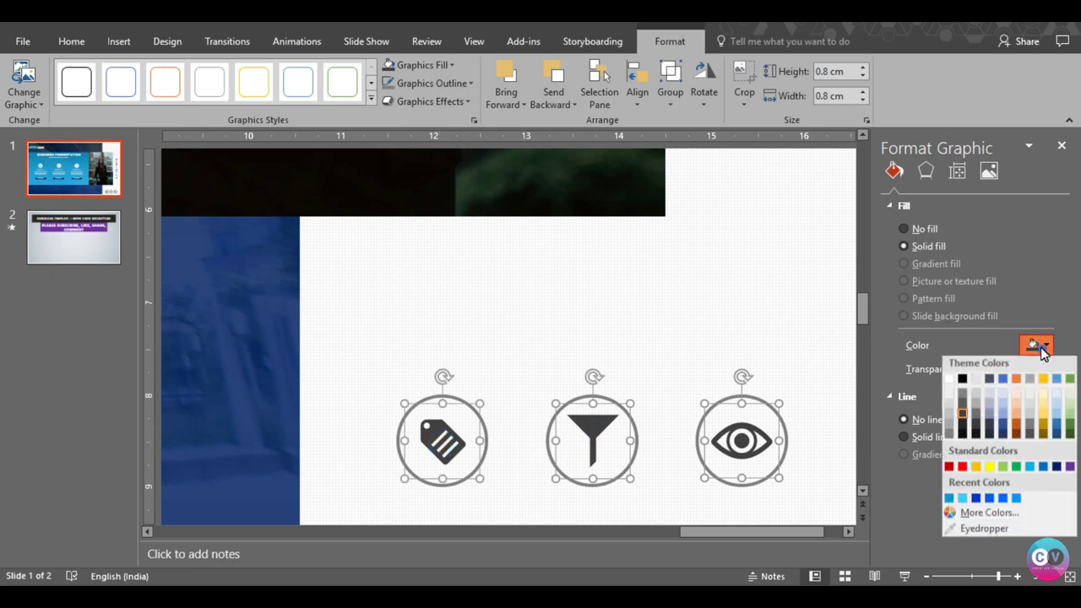
{"action": "left_click", "coordinate": [963, 406]}
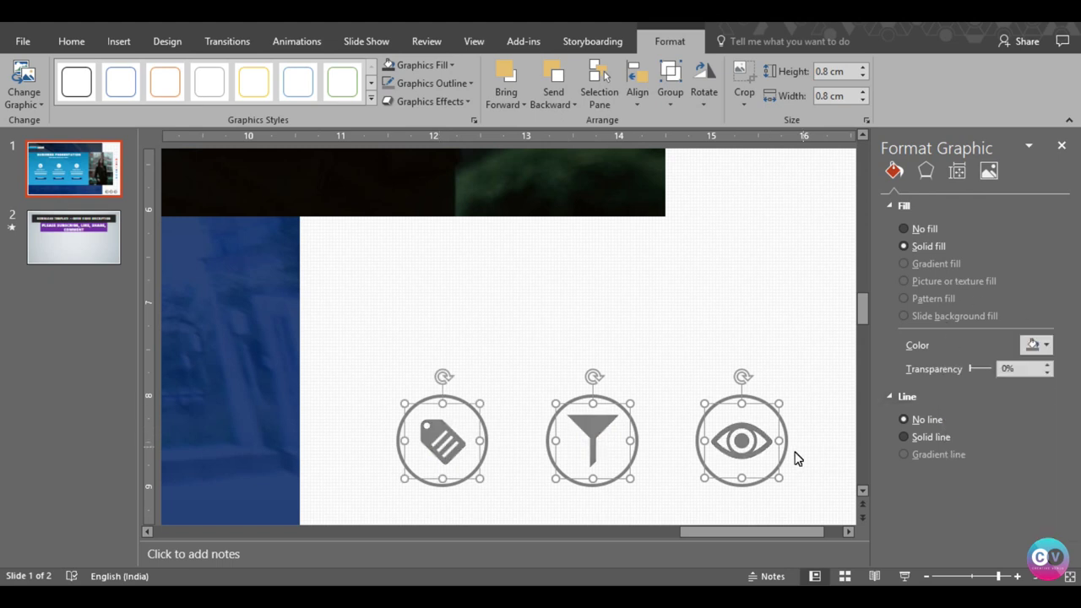
{"action": "left_click", "coordinate": [836, 469]}
{"action": "left_click", "coordinate": [903, 281]}
{"action": "left_click", "coordinate": [959, 576]}
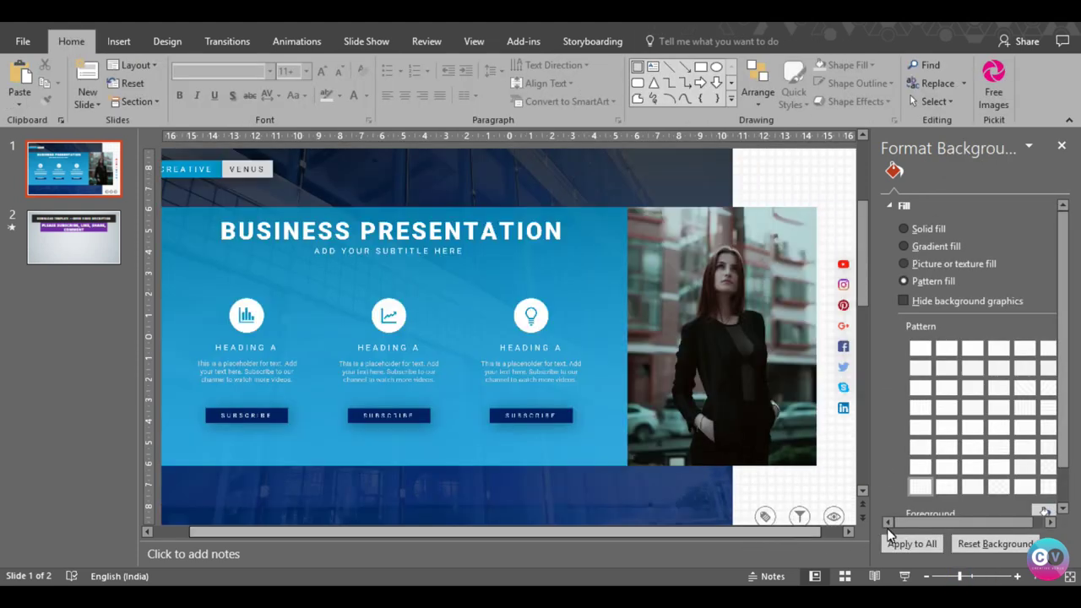
Zoom out to fit the whole slide and select the model photo
{"action": "left_click", "coordinate": [926, 576]}
{"action": "left_click", "coordinate": [818, 468]}
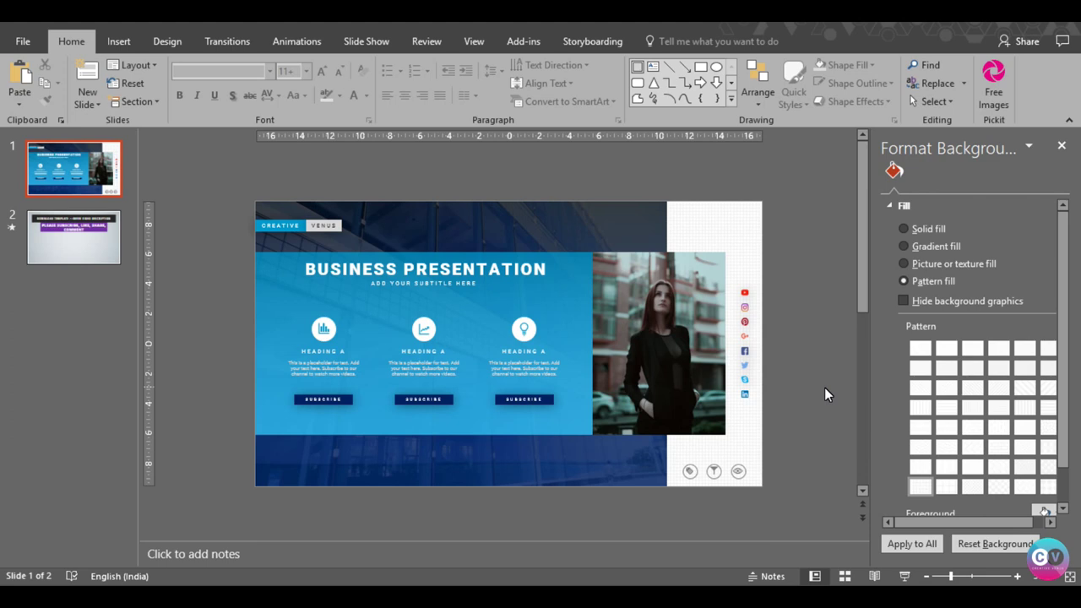
{"action": "left_click", "coordinate": [667, 305]}
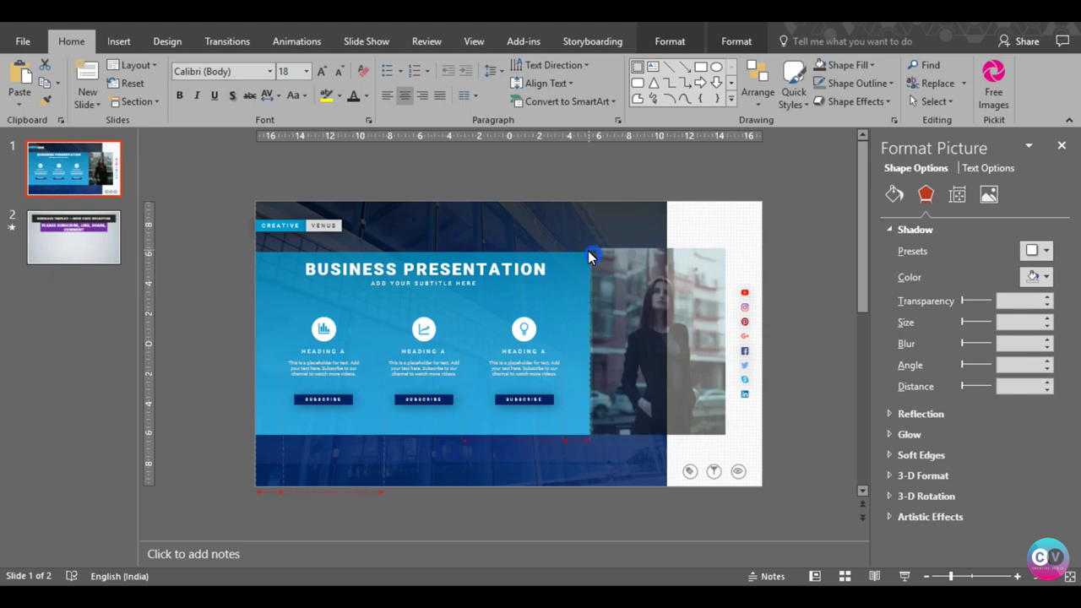
Enlarge the model photo slightly toward the upper left
{"action": "left_click_drag", "start_coordinate": [593, 255], "coordinate": [579, 233]}
{"action": "key", "text": "Escape"}
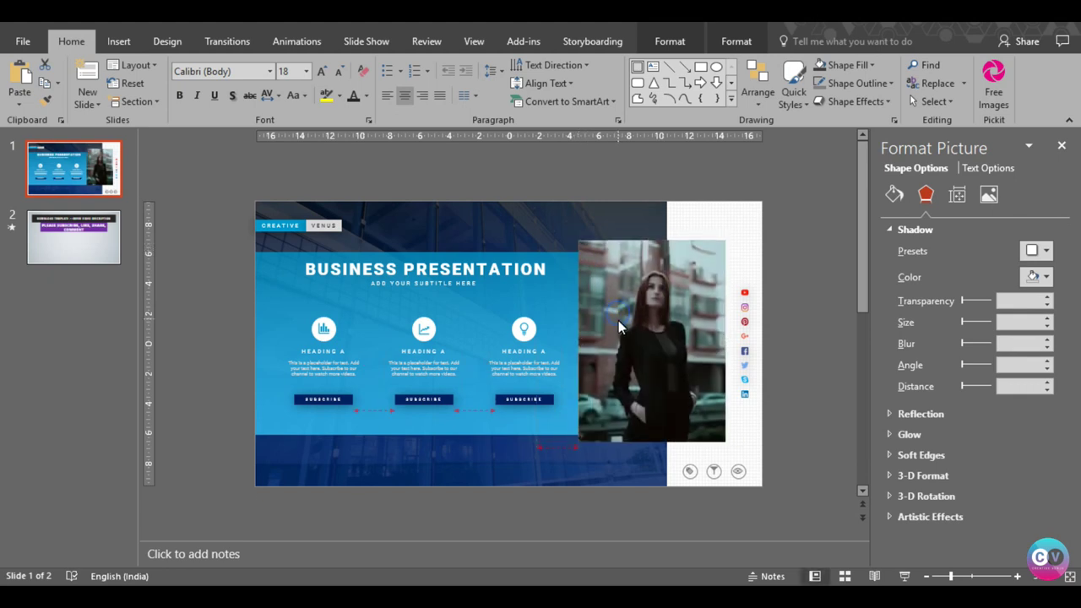
{"action": "left_click", "coordinate": [622, 320]}
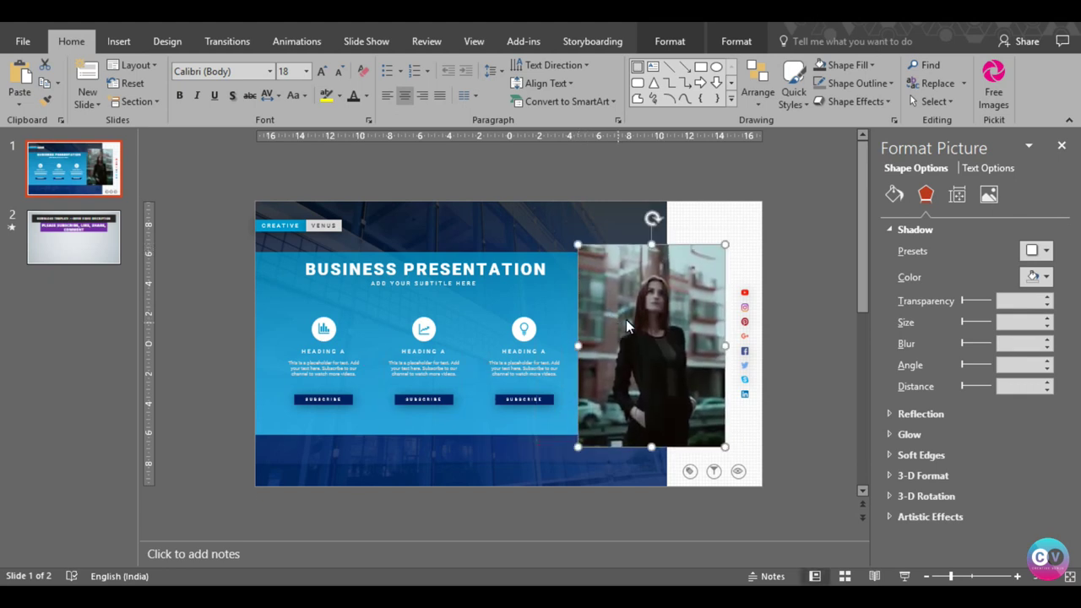
Give the photo an outer drop shadow with a 31 pt blur and nudge it slightly upward
{"action": "left_click", "coordinate": [1030, 252]}
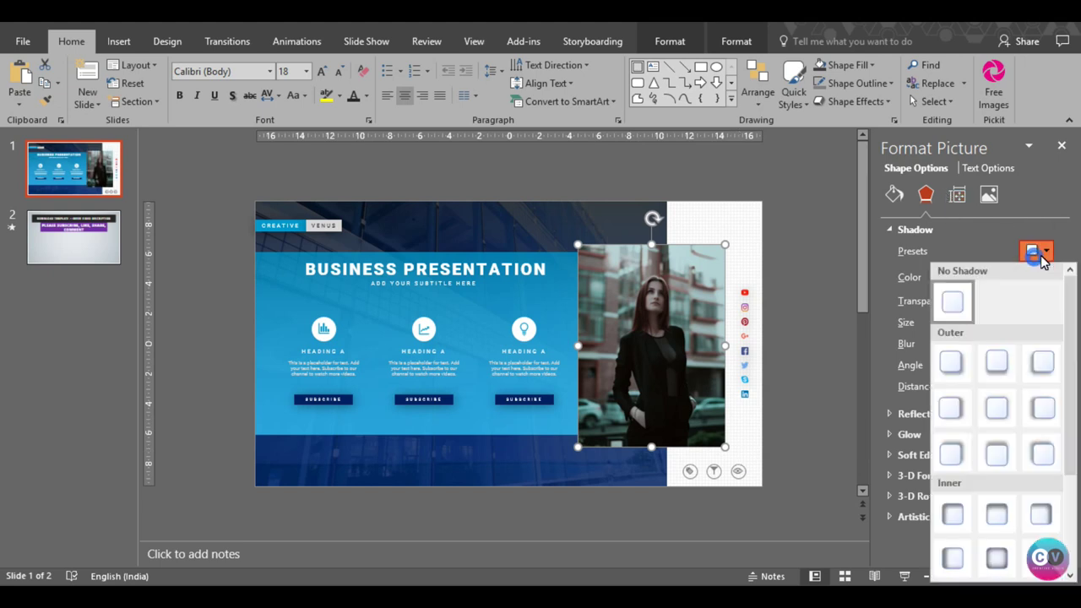
{"action": "left_click", "coordinate": [1045, 409]}
{"action": "left_click_drag", "start_coordinate": [965, 344], "coordinate": [974, 346]}
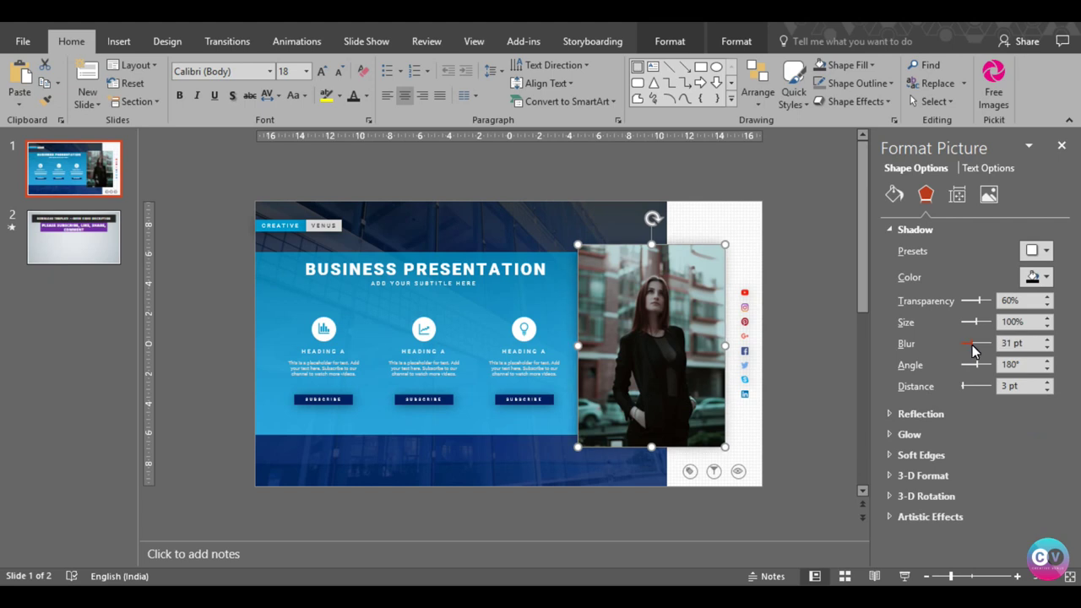
{"action": "left_click", "coordinate": [774, 440]}
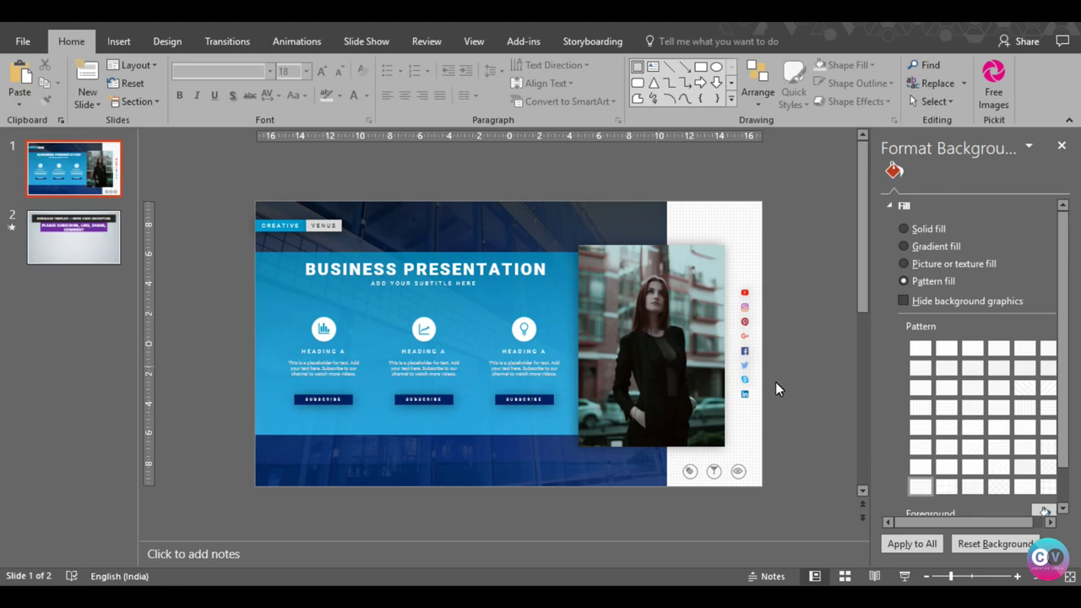
{"action": "left_click", "coordinate": [658, 348]}
{"action": "left_click_drag", "start_coordinate": [660, 358], "coordinate": [659, 357]}
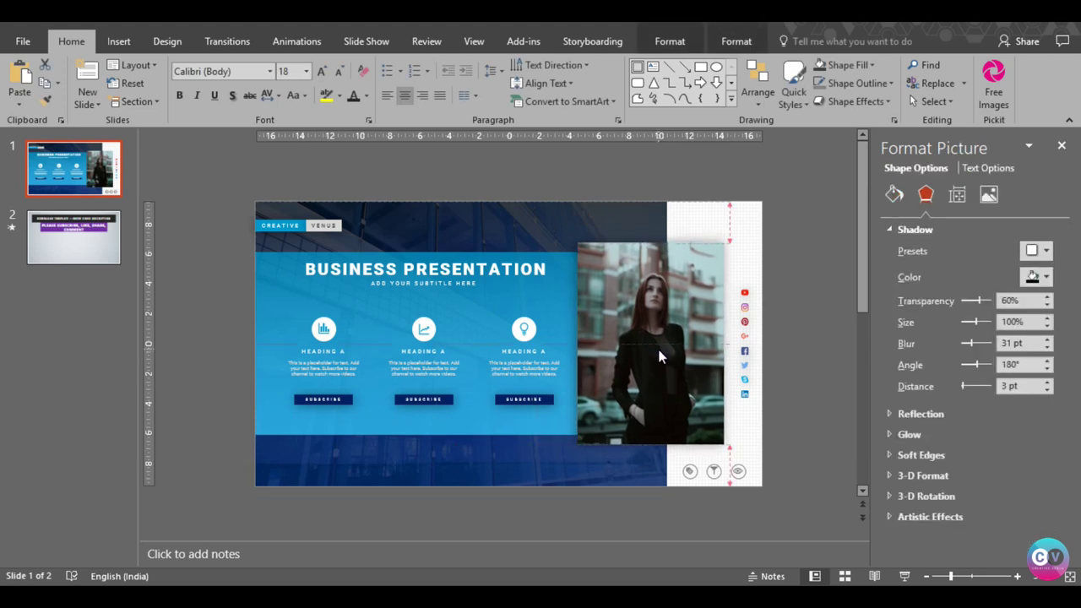